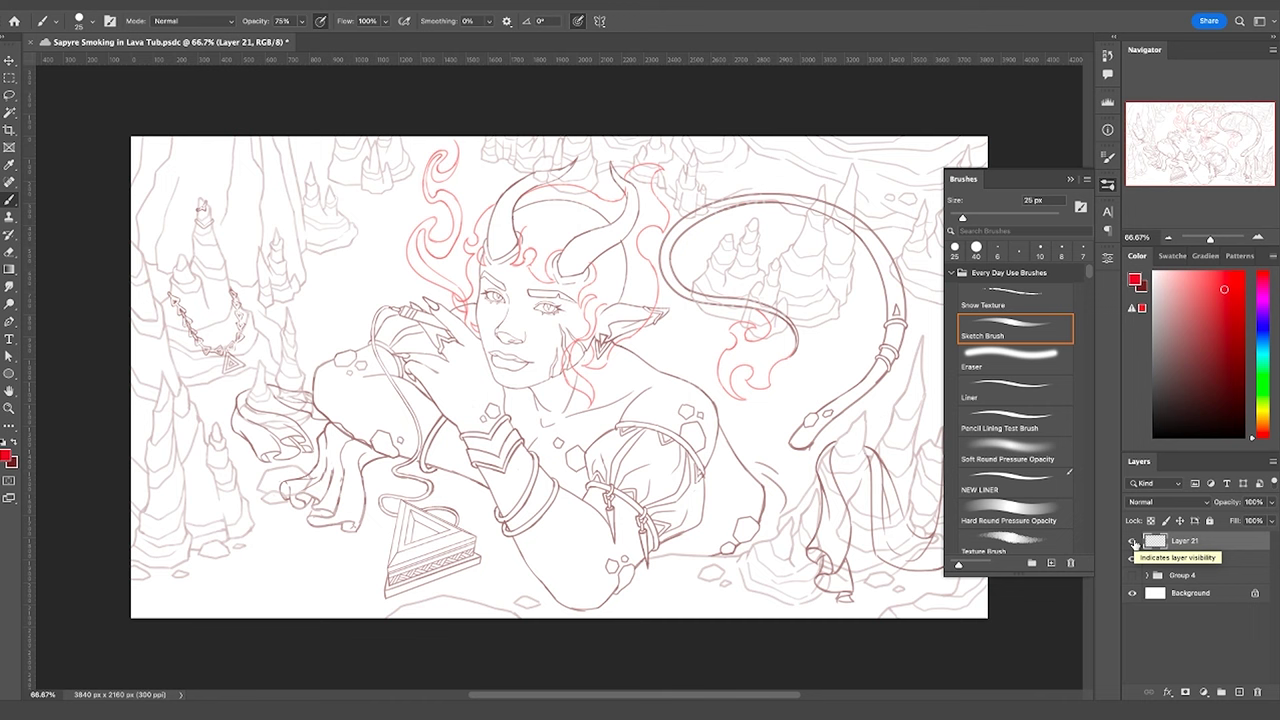
Examine the drawing layers inside the Sketch group by switching individual layers' visibility off and on
left_click(1214, 560)
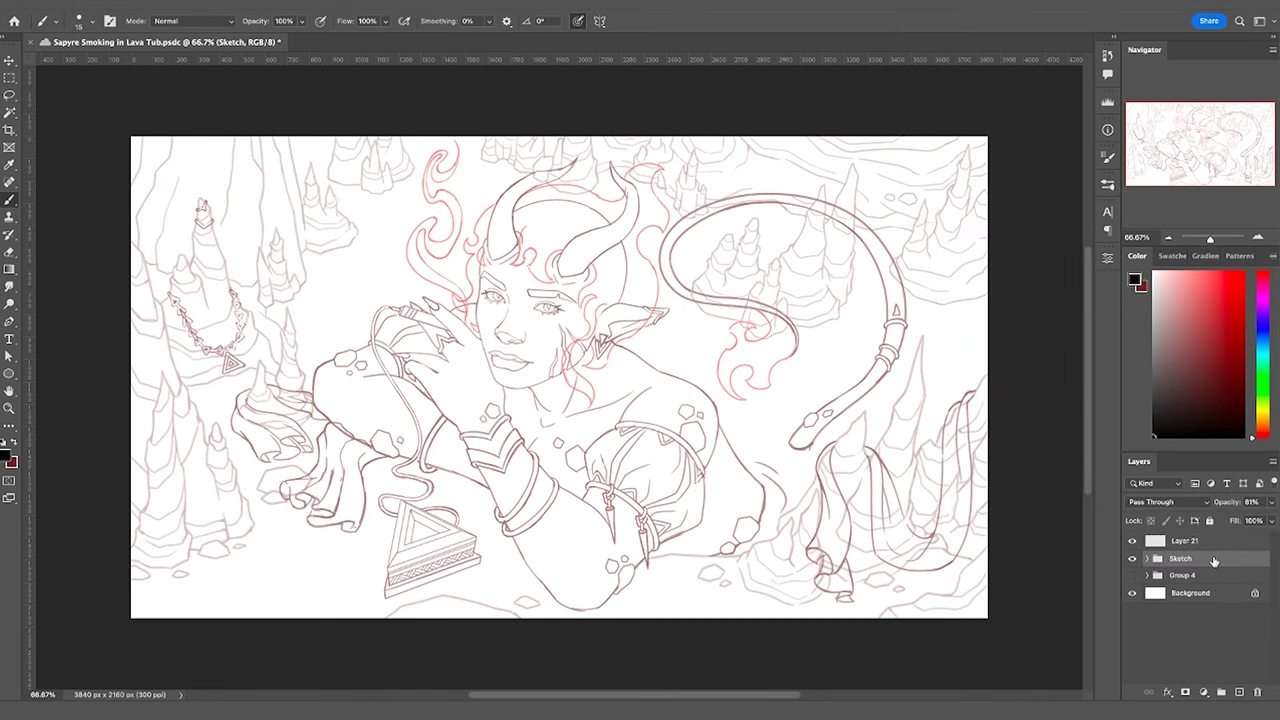
left_click(1147, 558)
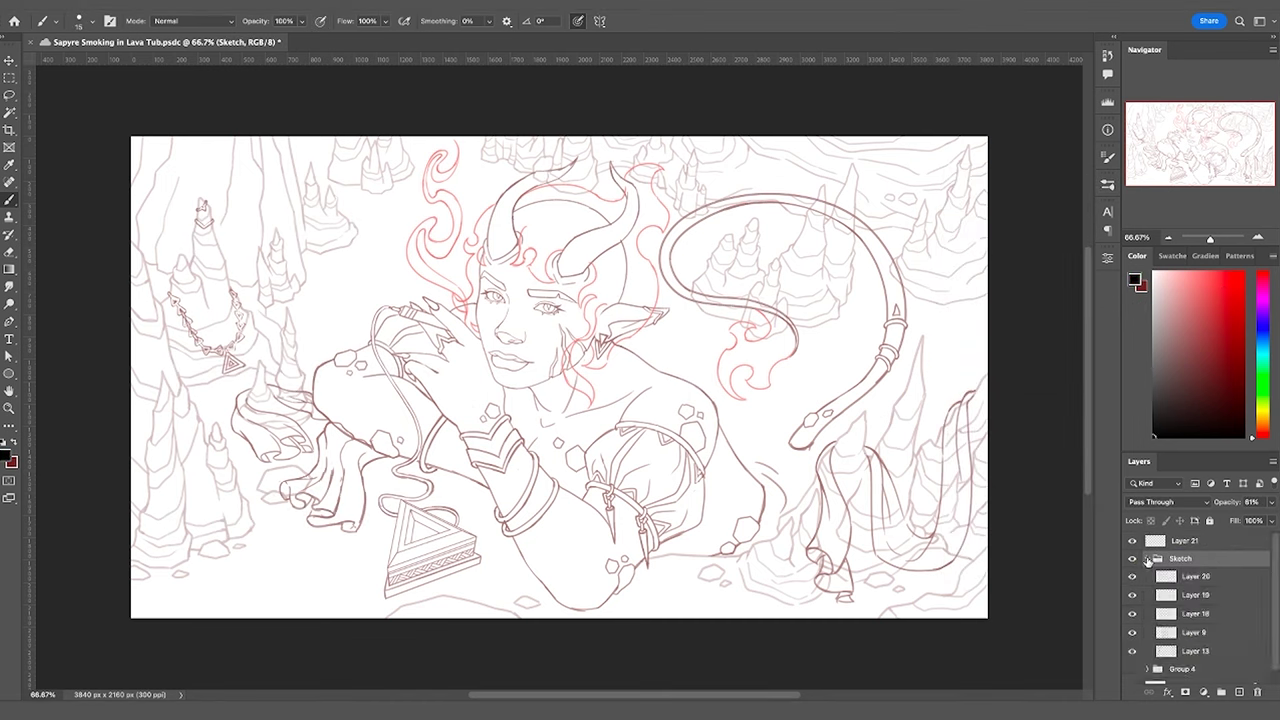
left_click(1132, 577)
left_click(1132, 578)
left_click(1132, 614)
left_click(1132, 614)
left_click(1132, 651)
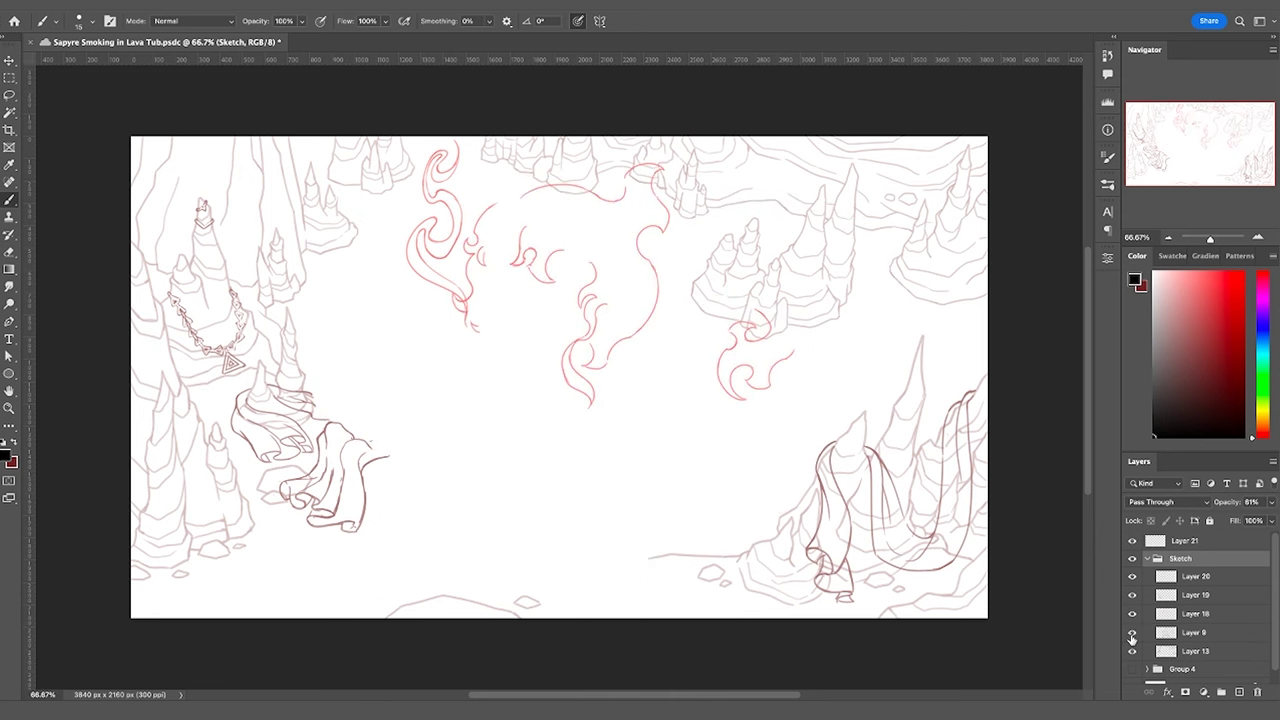
left_click(1132, 652)
left_click(1132, 664)
left_click(1132, 664)
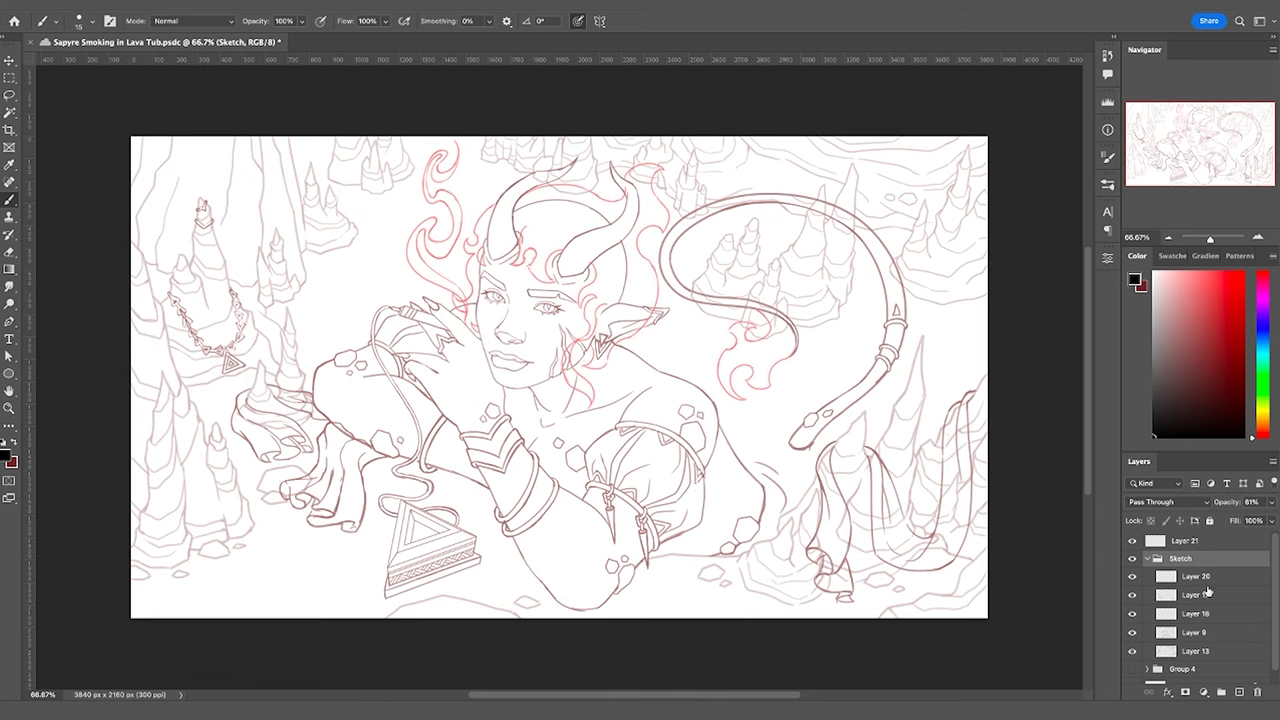
left_click(1148, 560)
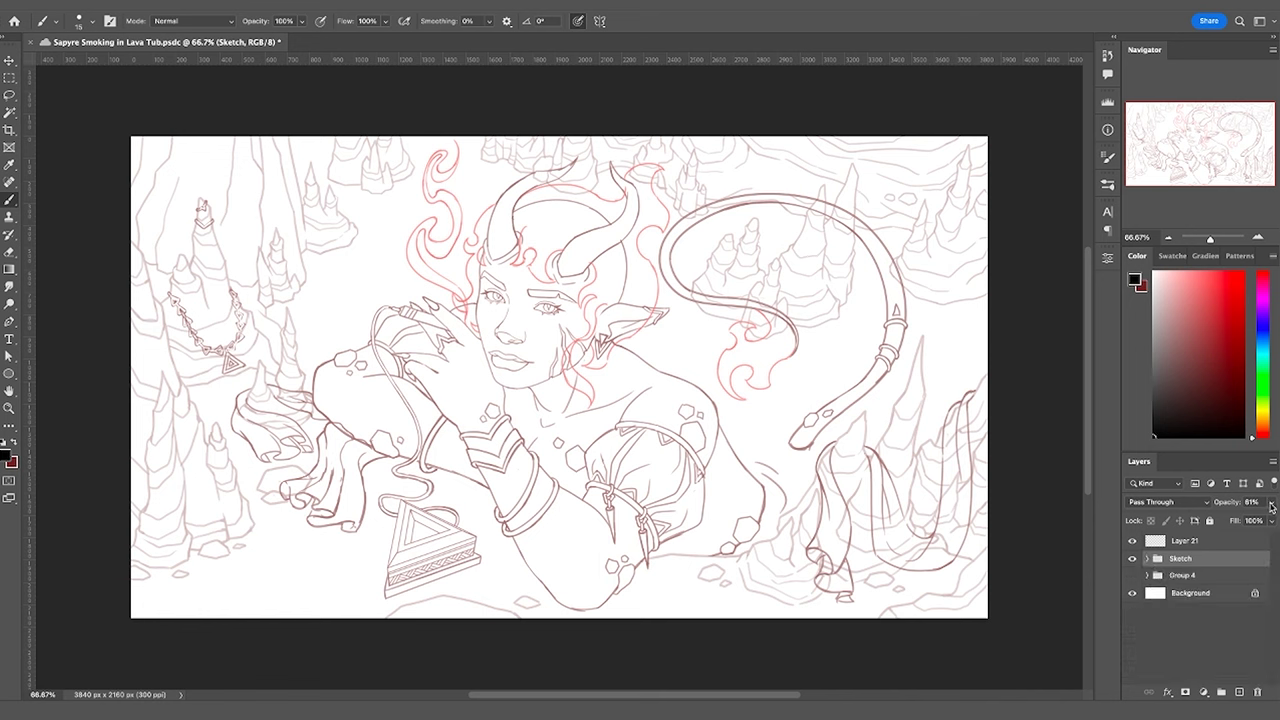
Lower the Sketch group's opacity to 26% and make Layer 21 the active layer
left_click(1218, 542)
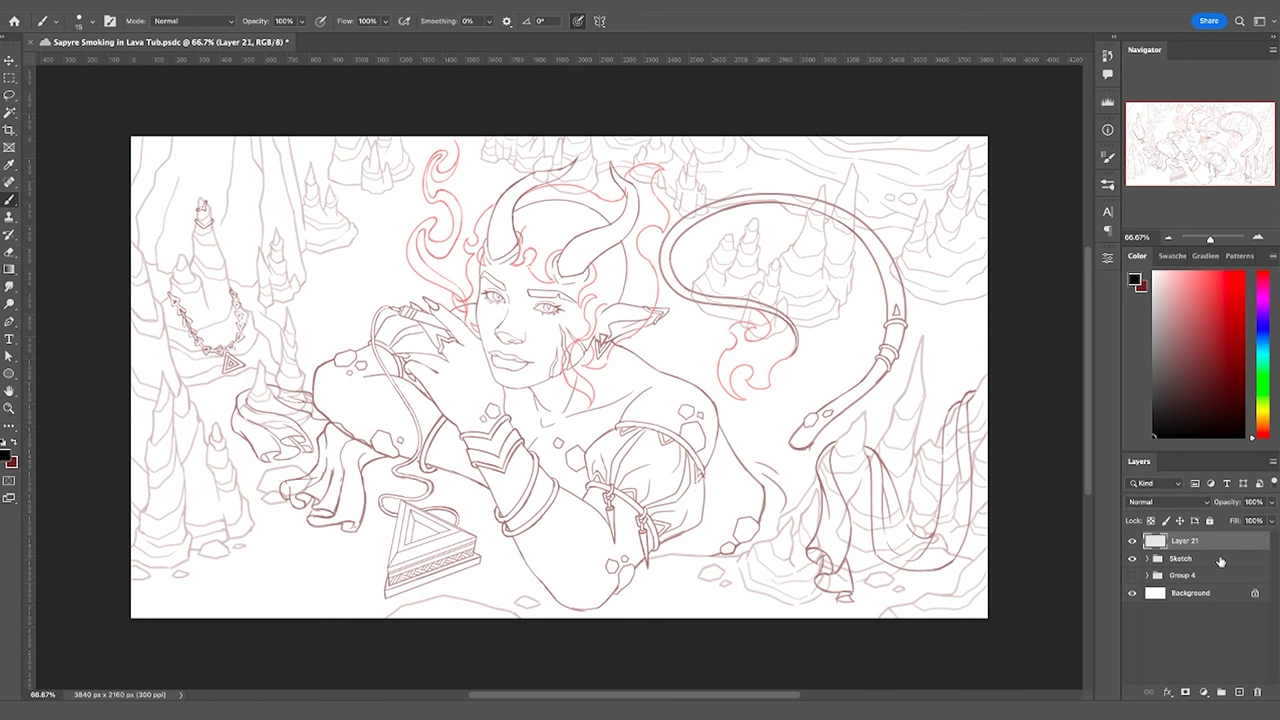
left_click(1220, 560)
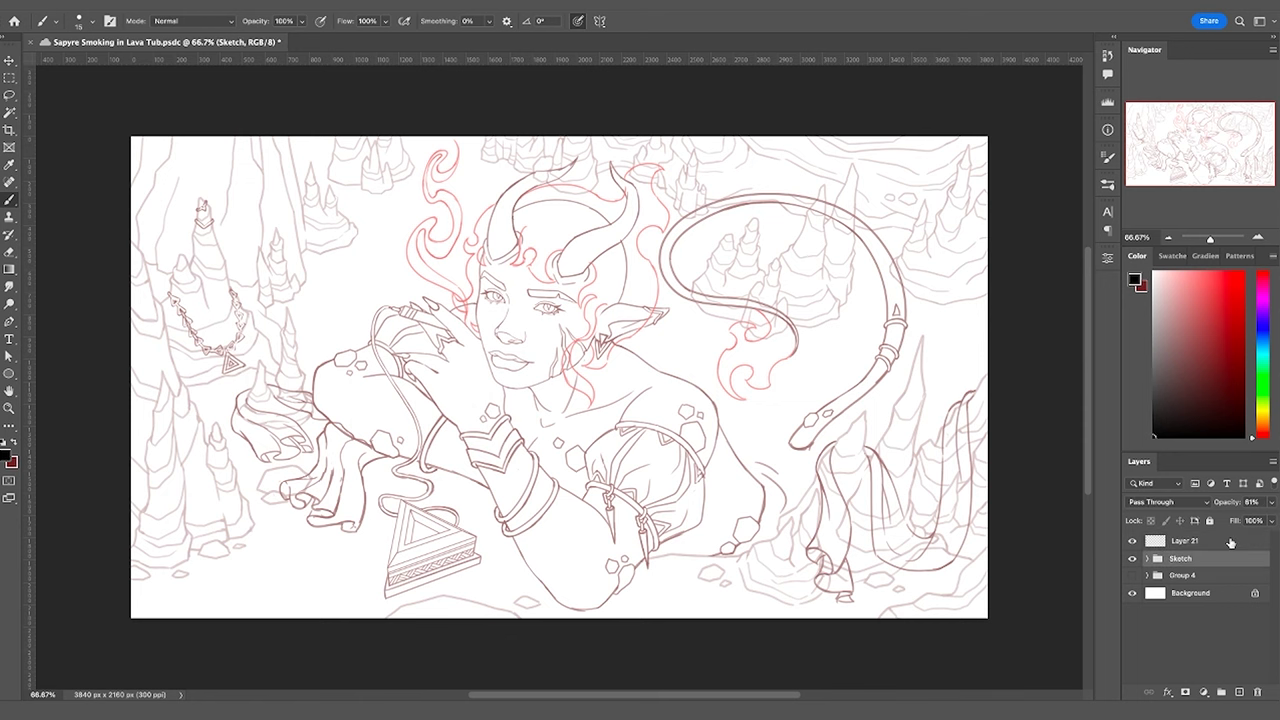
left_click(1271, 502)
left_click_drag(1262, 518, 1226, 521)
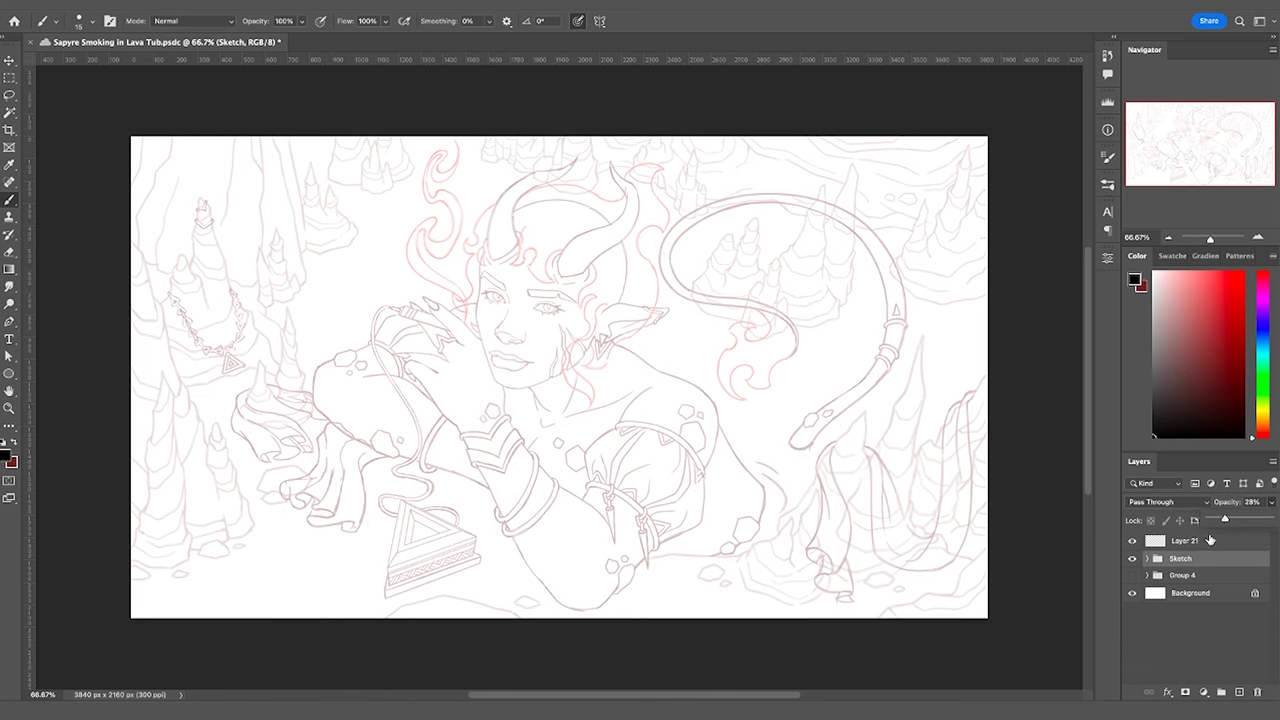
left_click(1218, 541)
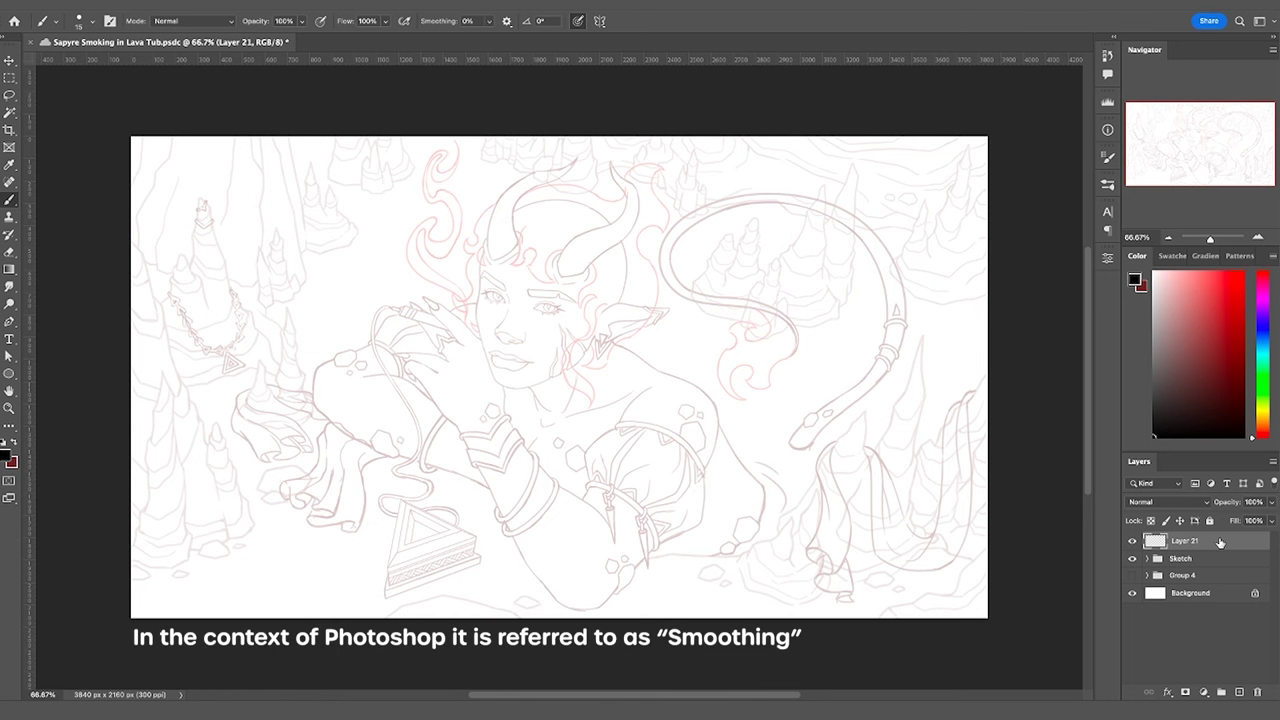
Fully lock the Sketch group and Group 4, and reselect Layer 21 as the drawing layer
left_click(1208, 559)
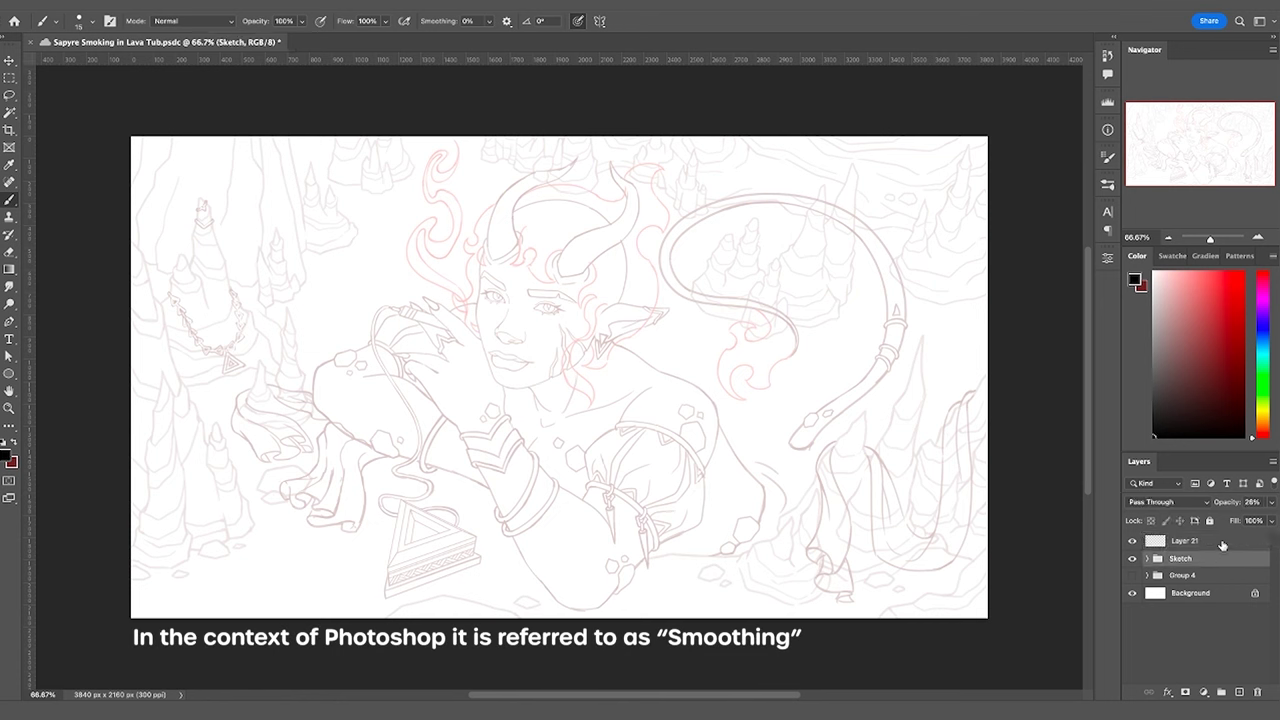
left_click(1209, 520)
left_click(1210, 575)
left_click(1209, 520)
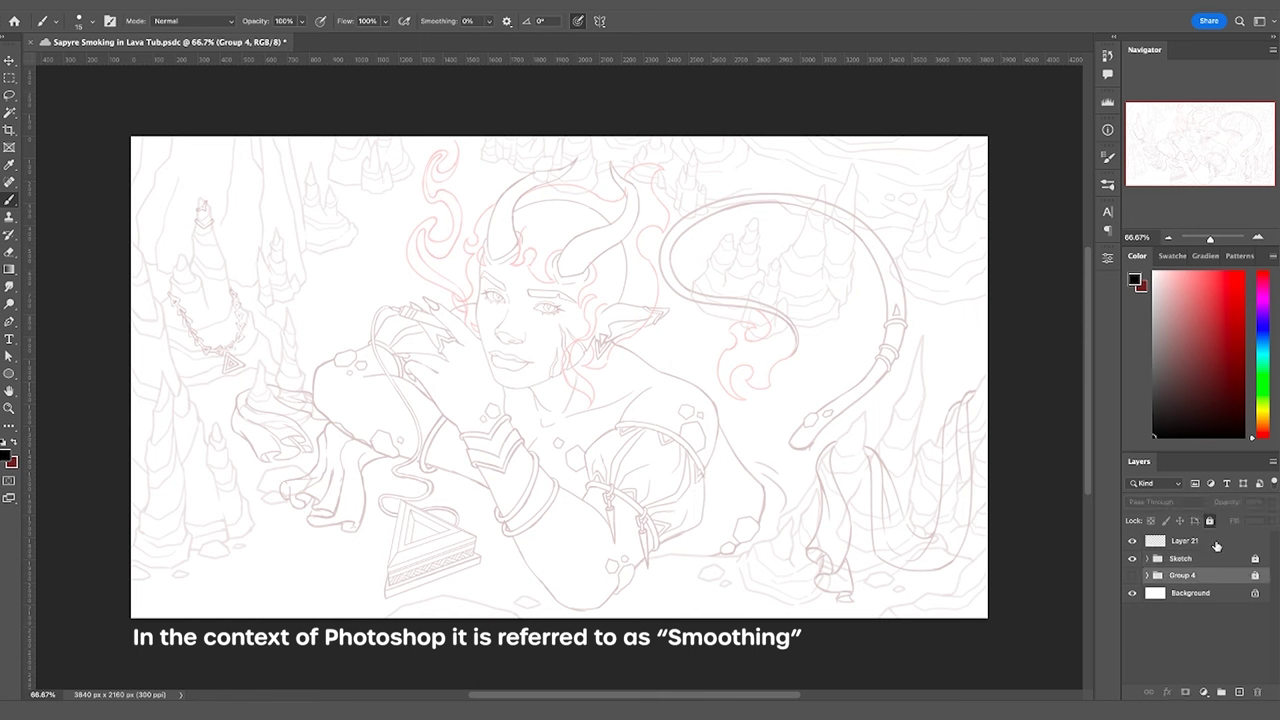
left_click(1209, 542)
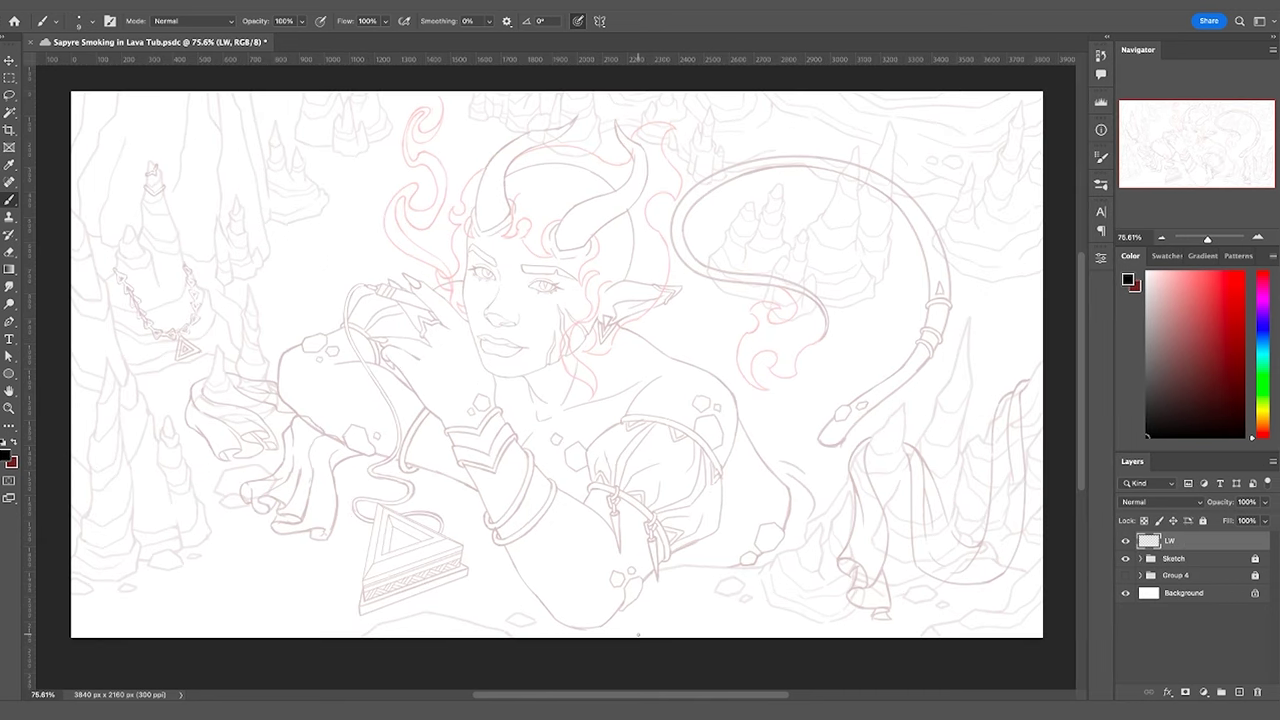
Save the document and frame a rotated close-up of the character's left eye for inking with the Brush tool
key("ctrl+s")
key("z")
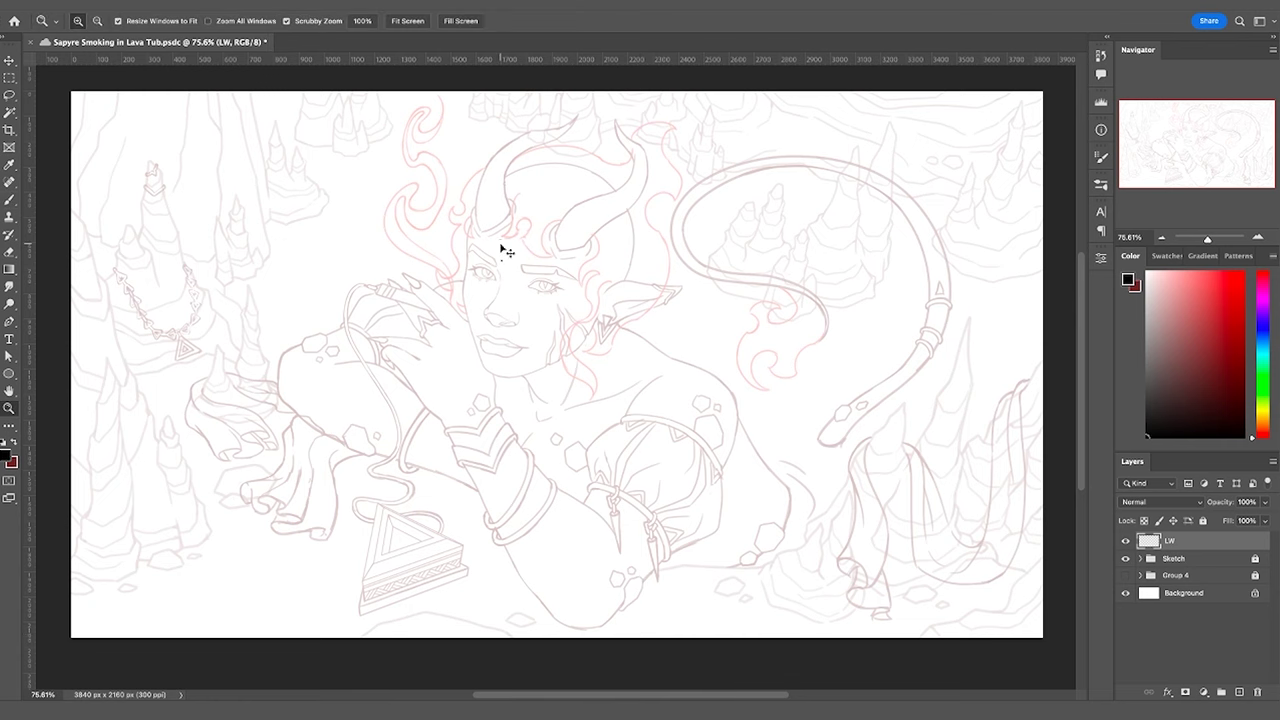
left_click_drag(506, 251, 583, 218)
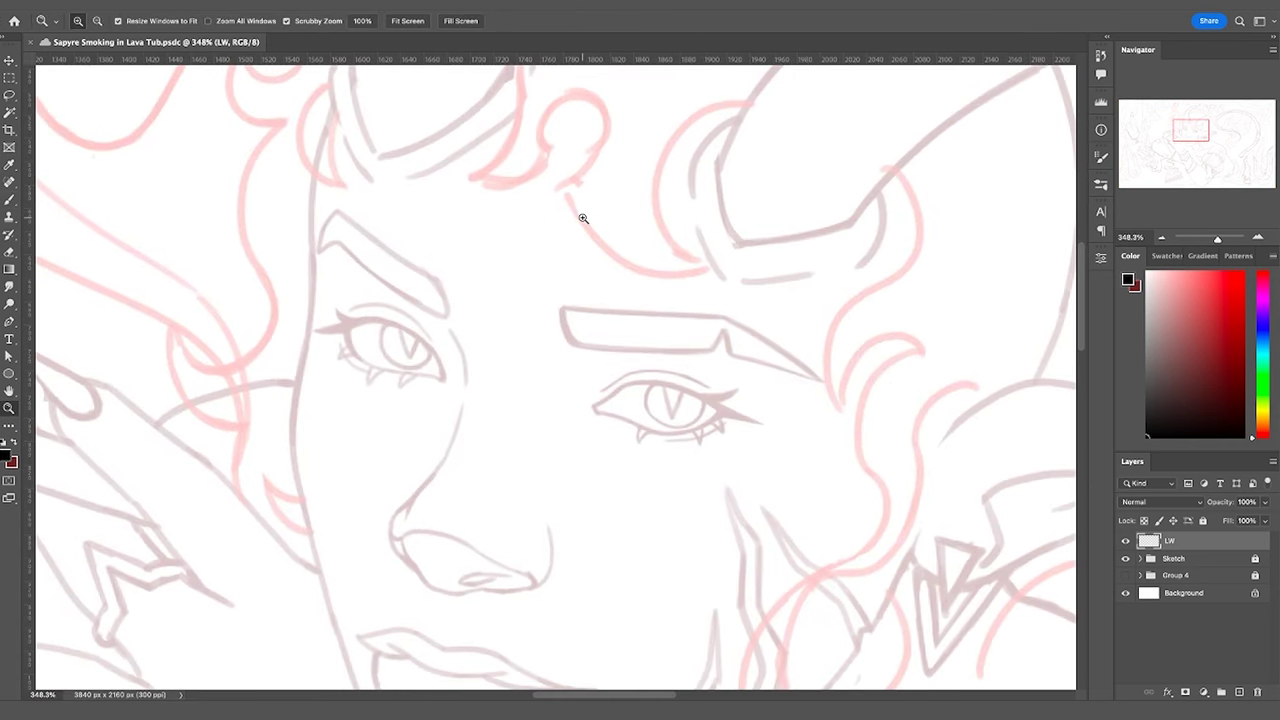
key("r")
left_click_drag(794, 549, 663, 463)
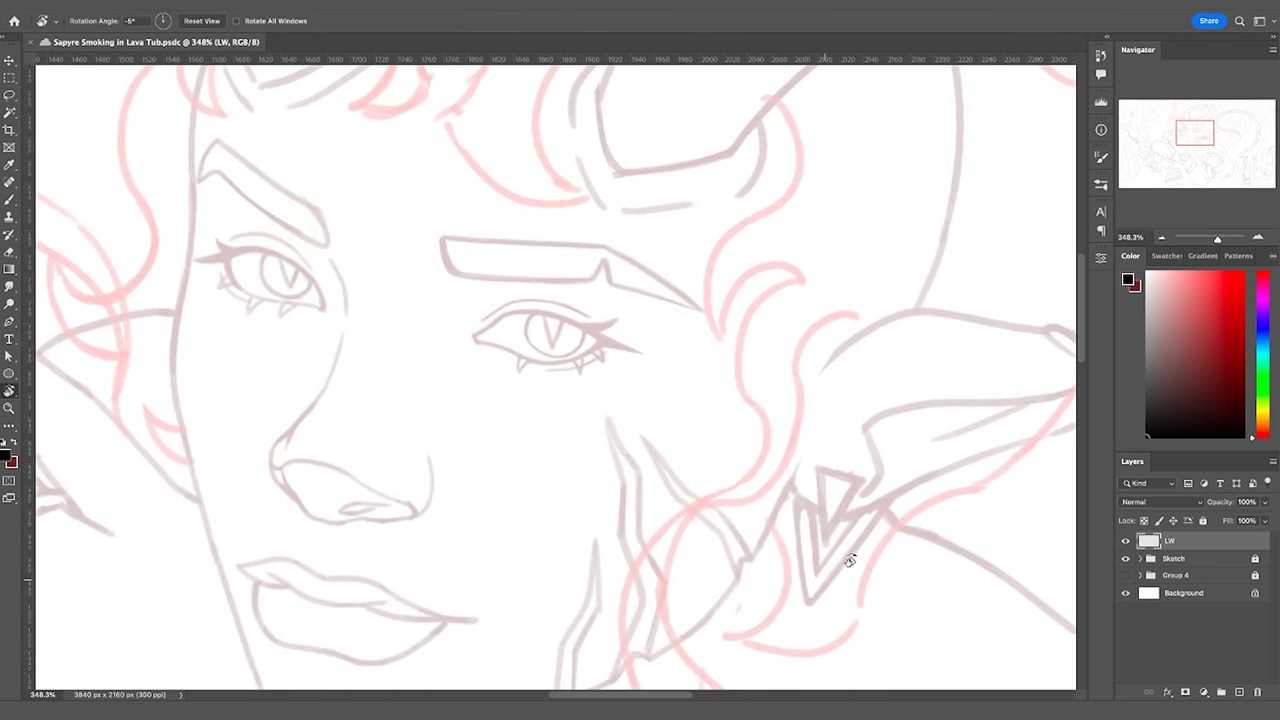
left_click_drag(850, 561, 906, 353)
key("z")
left_click_drag(458, 297, 491, 253)
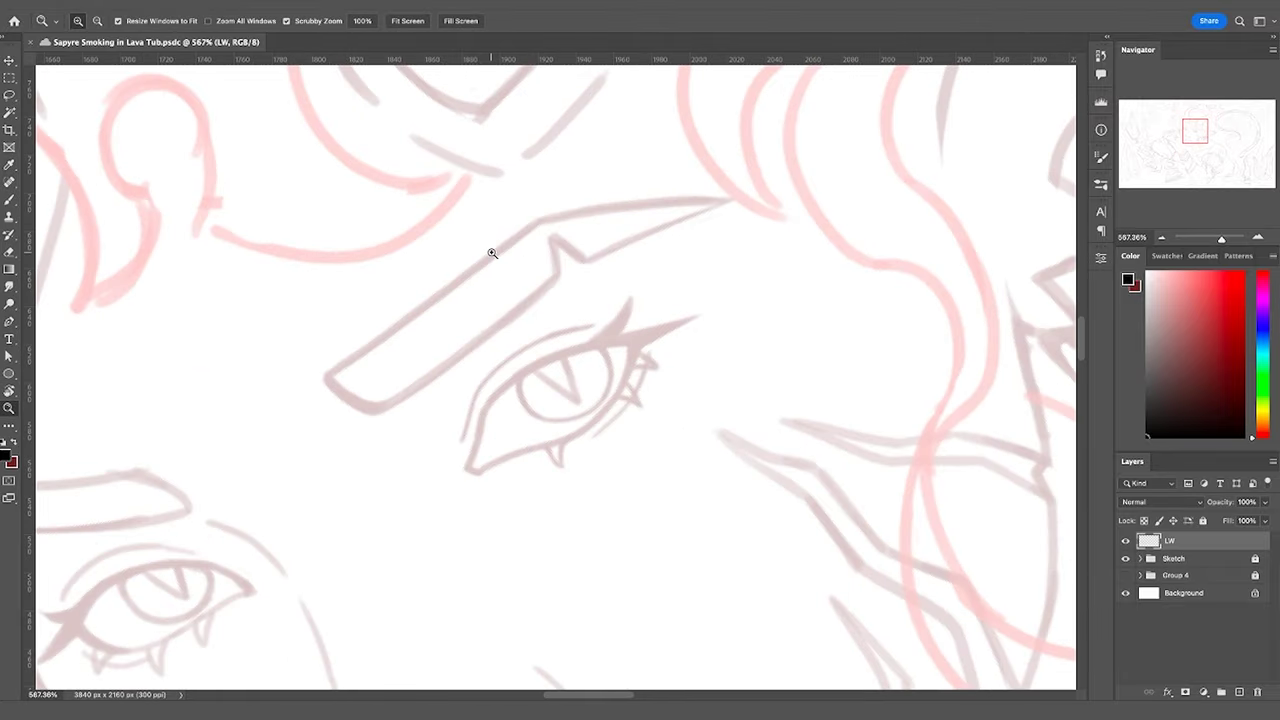
key("b")
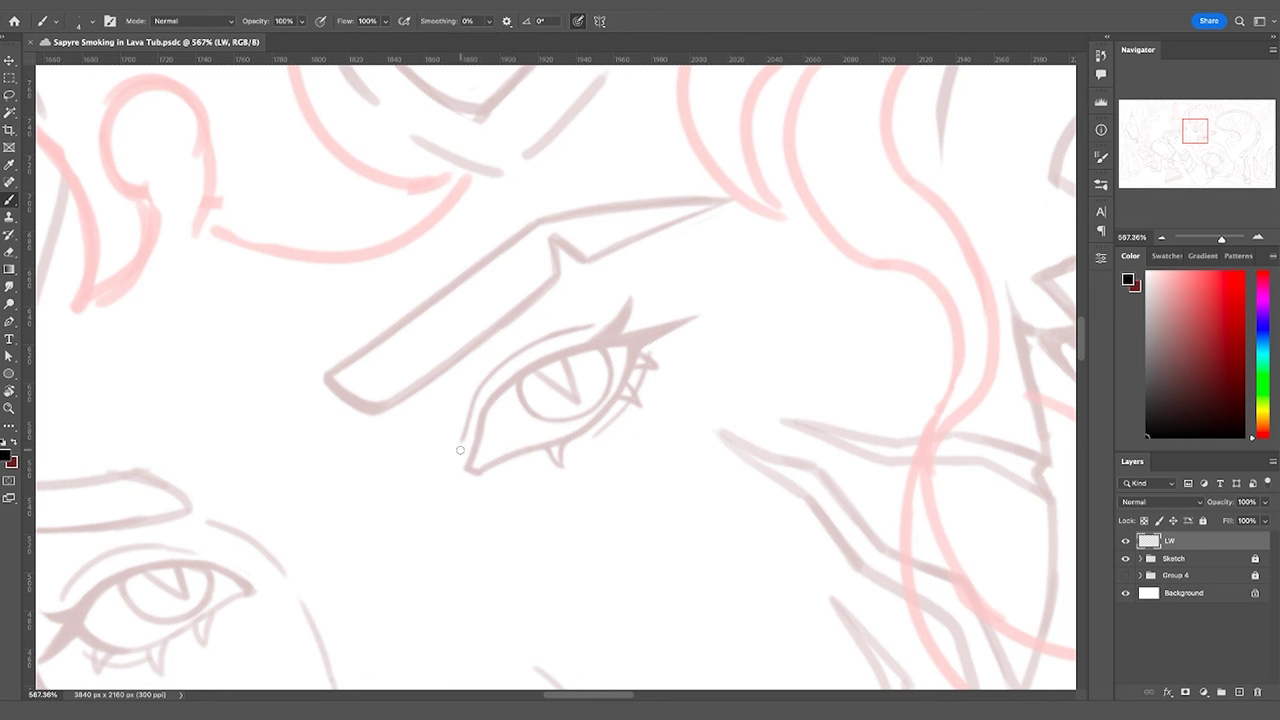
Ink the upper lid line of the character's left eye from the inner corner, reducing the brush to 3 px and redoing unsatisfactory strokes
left_click_drag(465, 468, 471, 457)
key("ctrl+z")
mouse_move(572, 476)
left_mouse_down()
mouse_move(556, 484)
mouse_move(487, 458)
mouse_move(505, 410)
mouse_move(578, 369)
mouse_move(664, 348)
left_mouse_up()
key("[")
key("super+z")
key("super+z")
key("super+z")
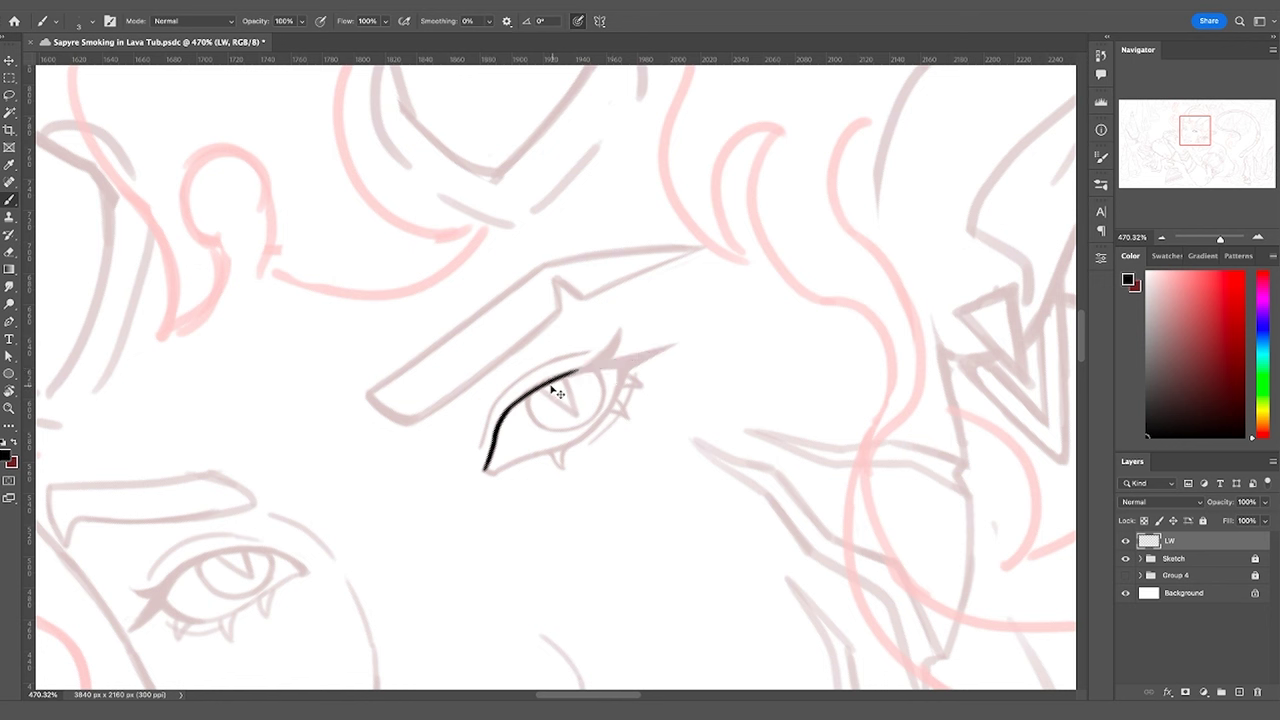
Ink the left eye's winged outer corner and upper lashes, its lower lid line and the first lower lash
left_click_drag(557, 379, 668, 345)
key("ctrl+z")
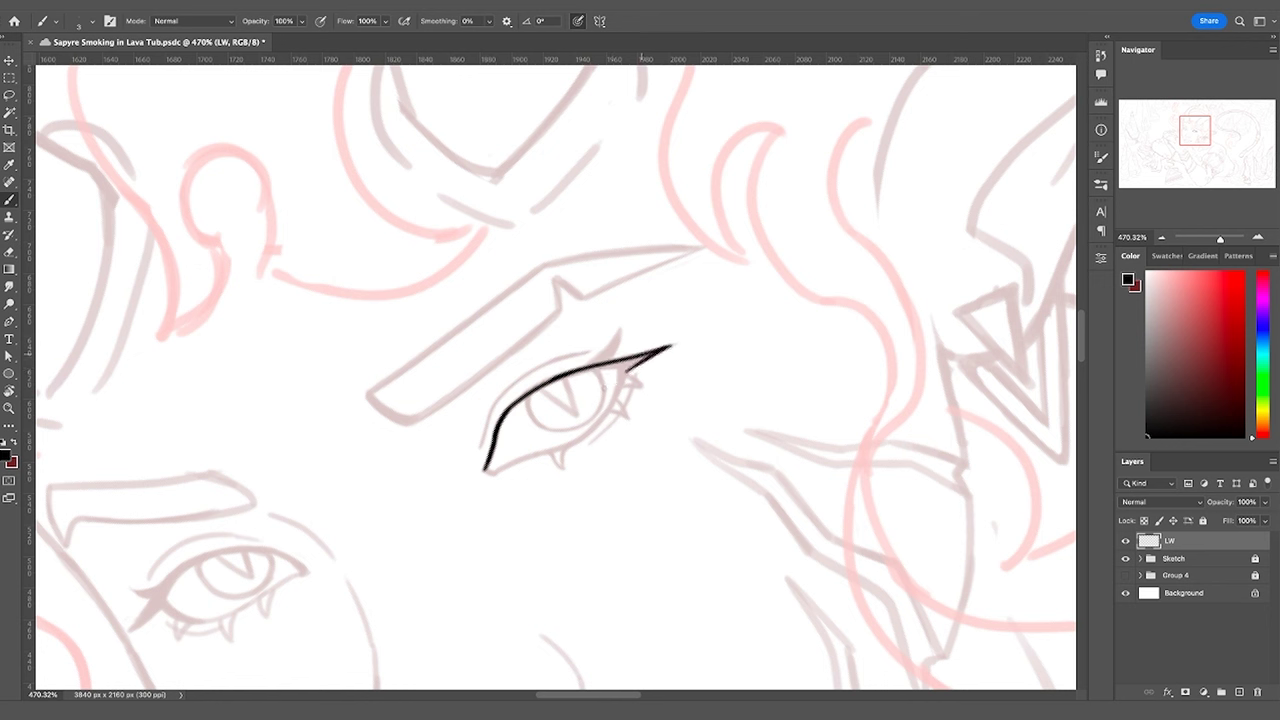
mouse_move(562, 377)
left_mouse_down()
mouse_move(646, 356)
mouse_move(616, 387)
left_mouse_up()
left_click_drag(626, 362, 616, 387)
mouse_move(368, 443)
left_mouse_down()
mouse_move(391, 474)
mouse_move(401, 431)
mouse_move(373, 456)
mouse_move(384, 469)
left_mouse_up()
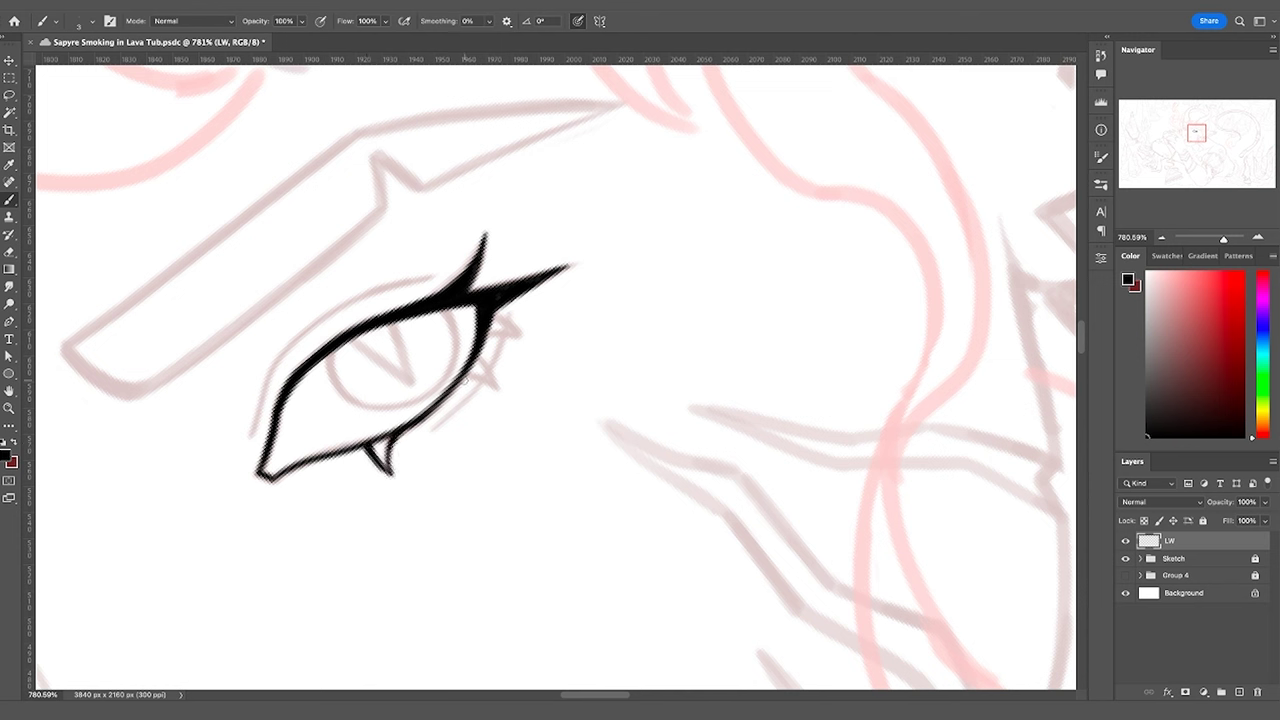
Ink a second pointed lower lash near the left eye's outer corner, redoing its strokes and refining it with the Eraser
left_click_drag(466, 378, 506, 398)
left_click_drag(476, 350, 504, 396)
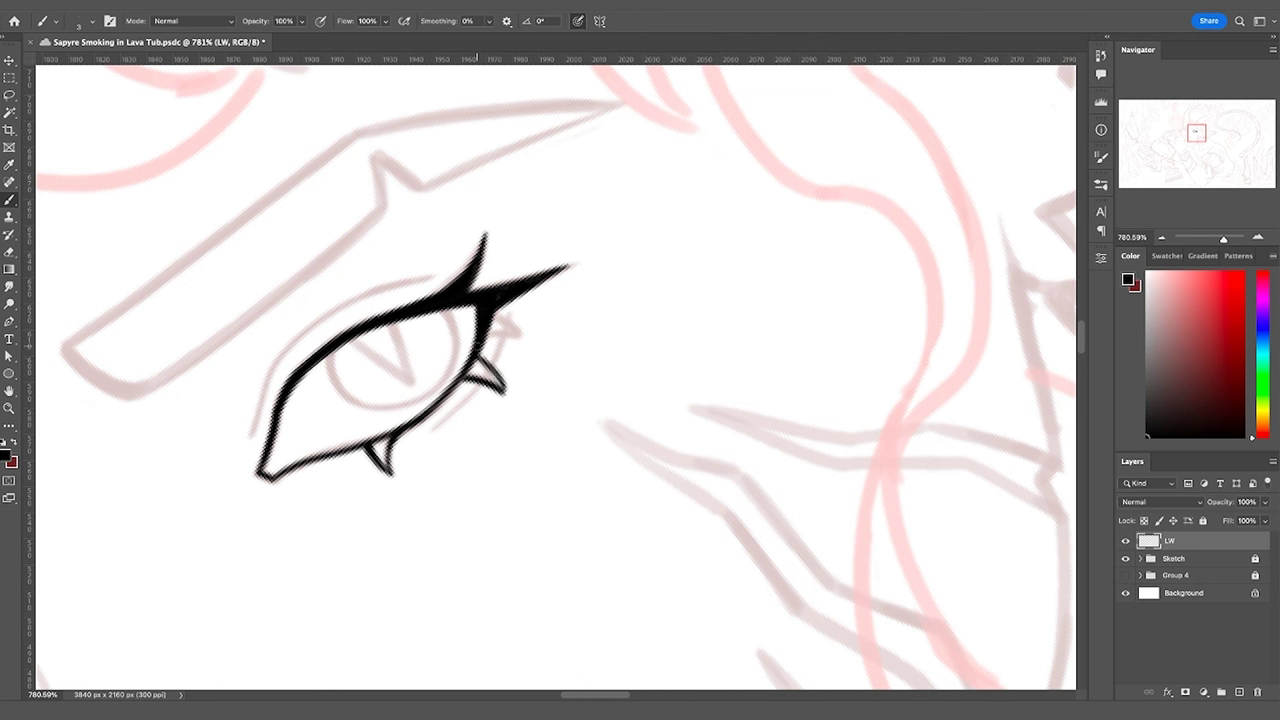
key("super+z")
left_click_drag(476, 354, 506, 394)
key("super+z")
key("super+z")
key("e")
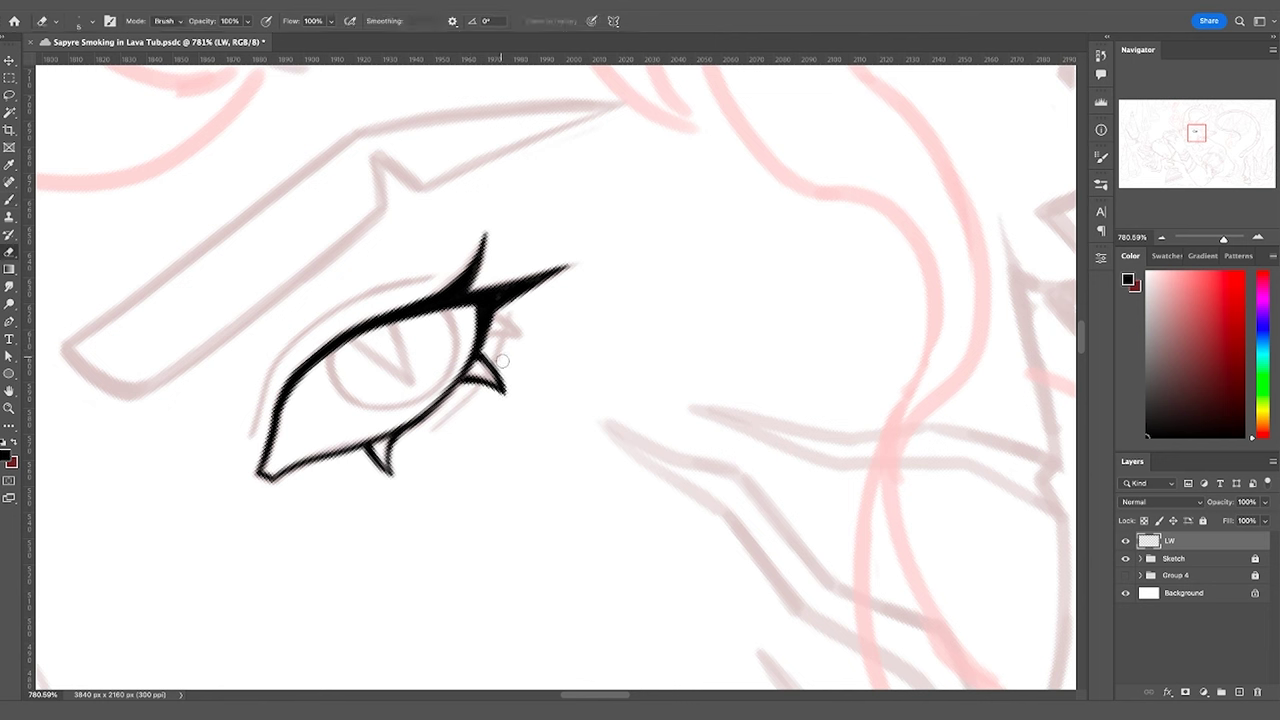
key("b")
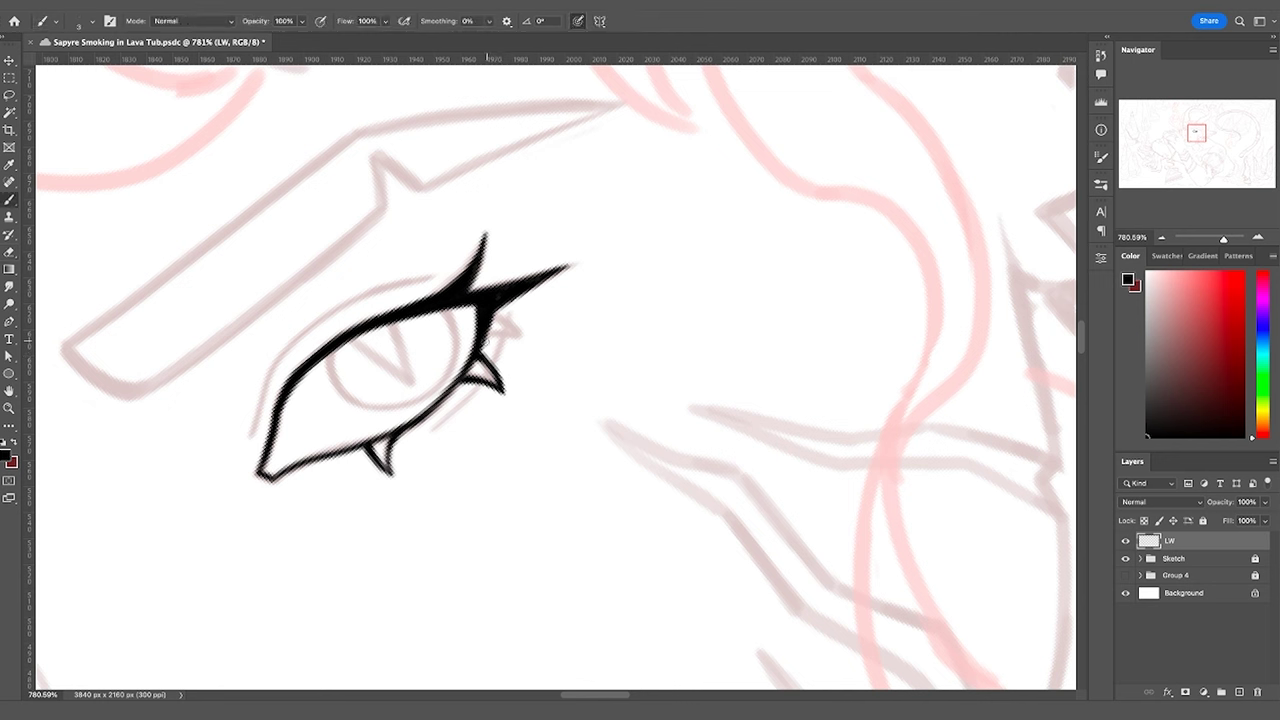
Ink a third small lash above the second one at the left eye's outer corner and clean its edges
left_click_drag(487, 340, 521, 340)
key("e")
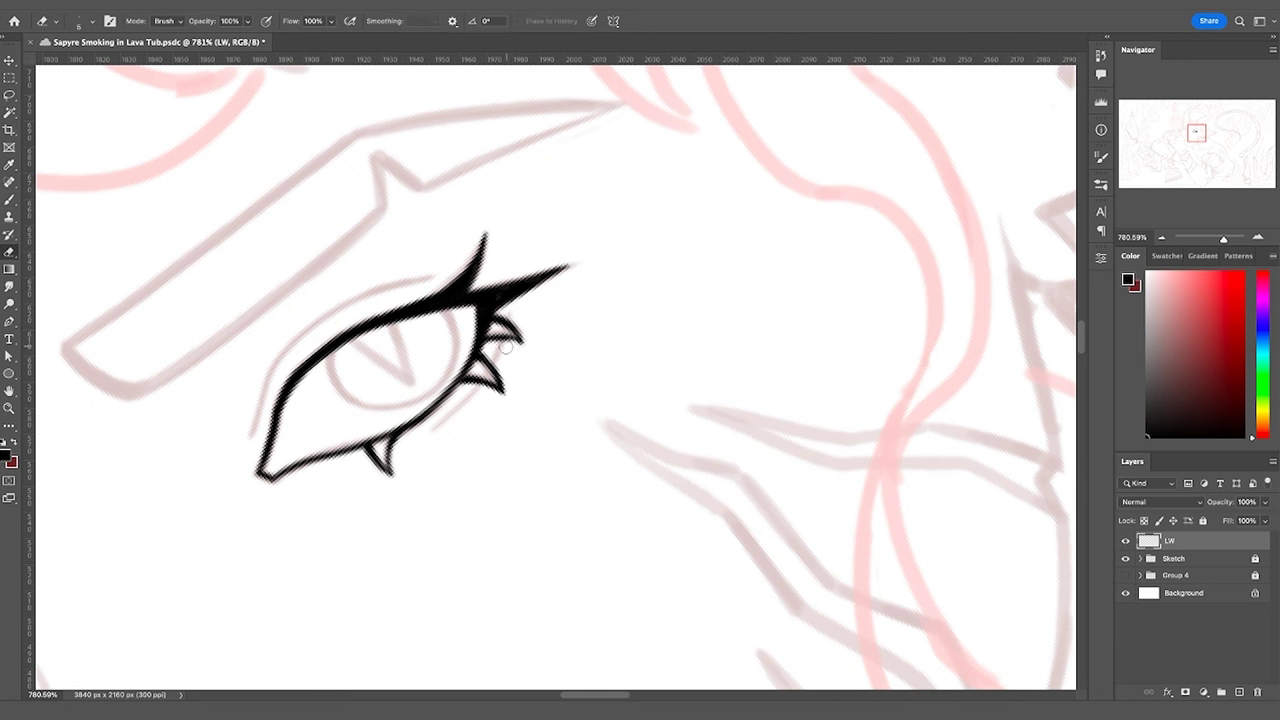
key("b")
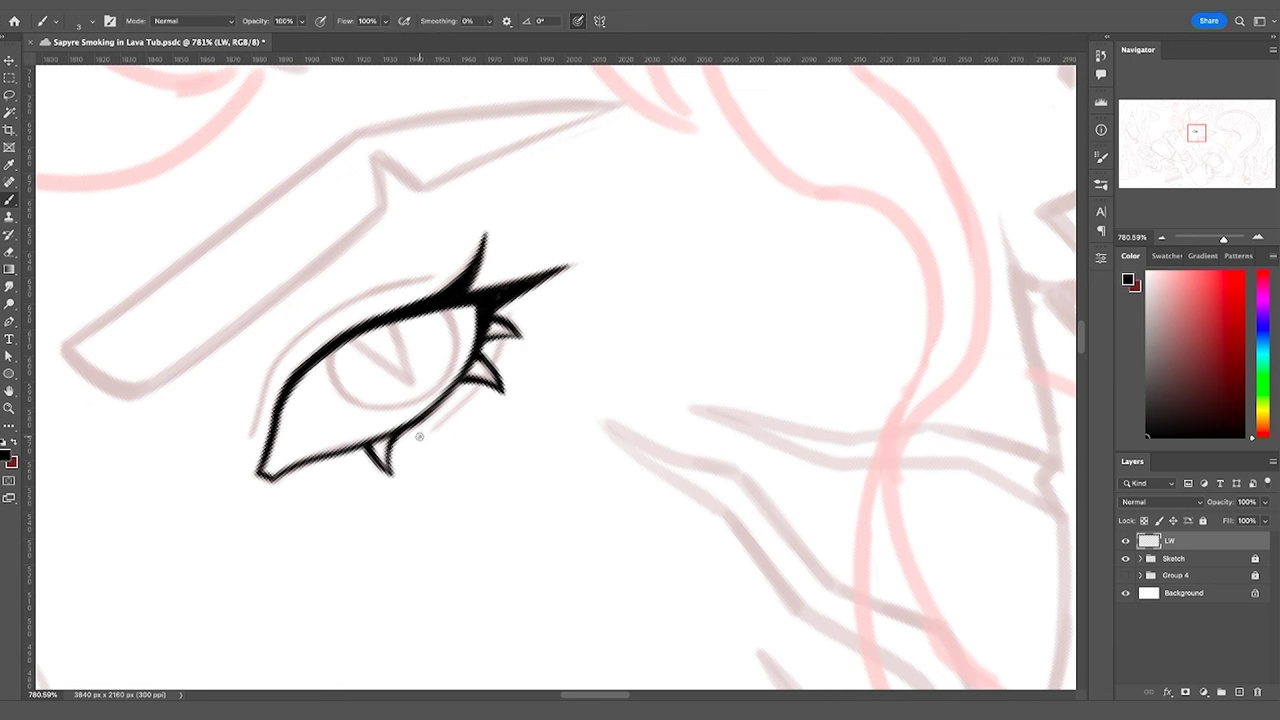
Ink and refine the short crease line beneath the outer lower lashes of the left eye
key("e")
mouse_move(420, 437)
left_mouse_down()
mouse_move(506, 333)
mouse_move(419, 431)
mouse_move(451, 421)
mouse_move(411, 464)
left_mouse_up()
key("z")
left_click_drag(478, 406, 512, 360)
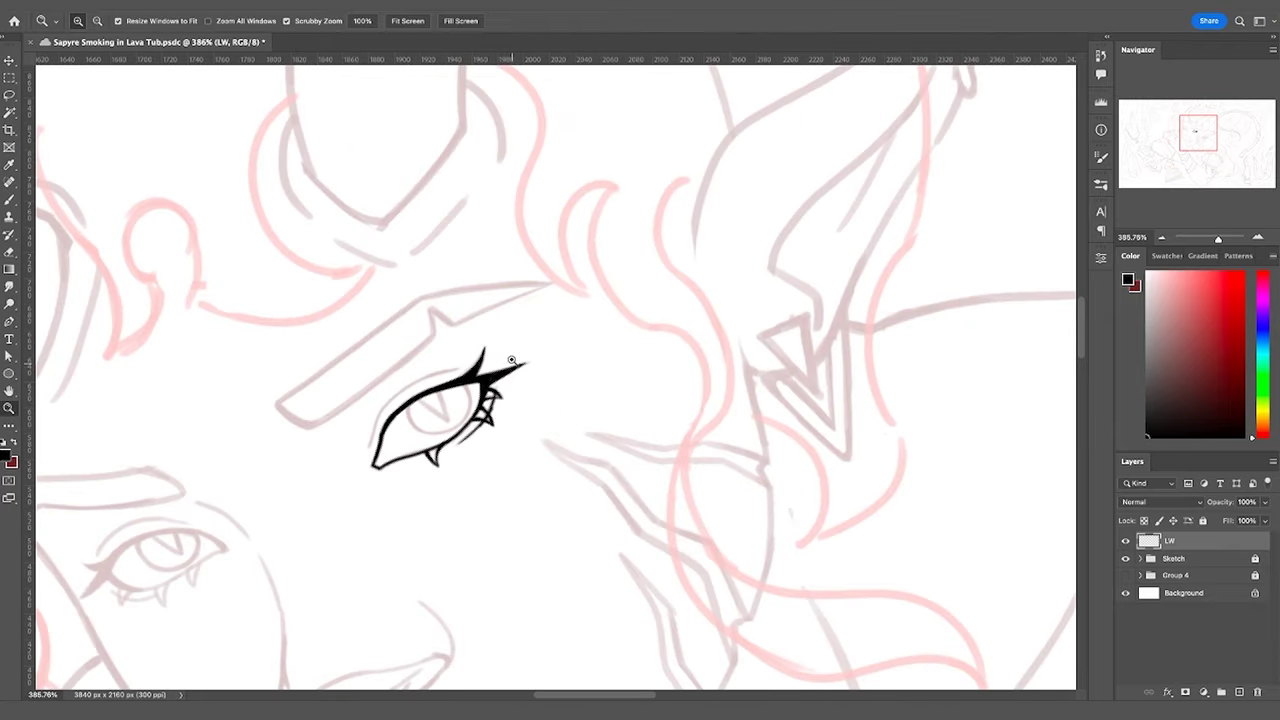
key("e")
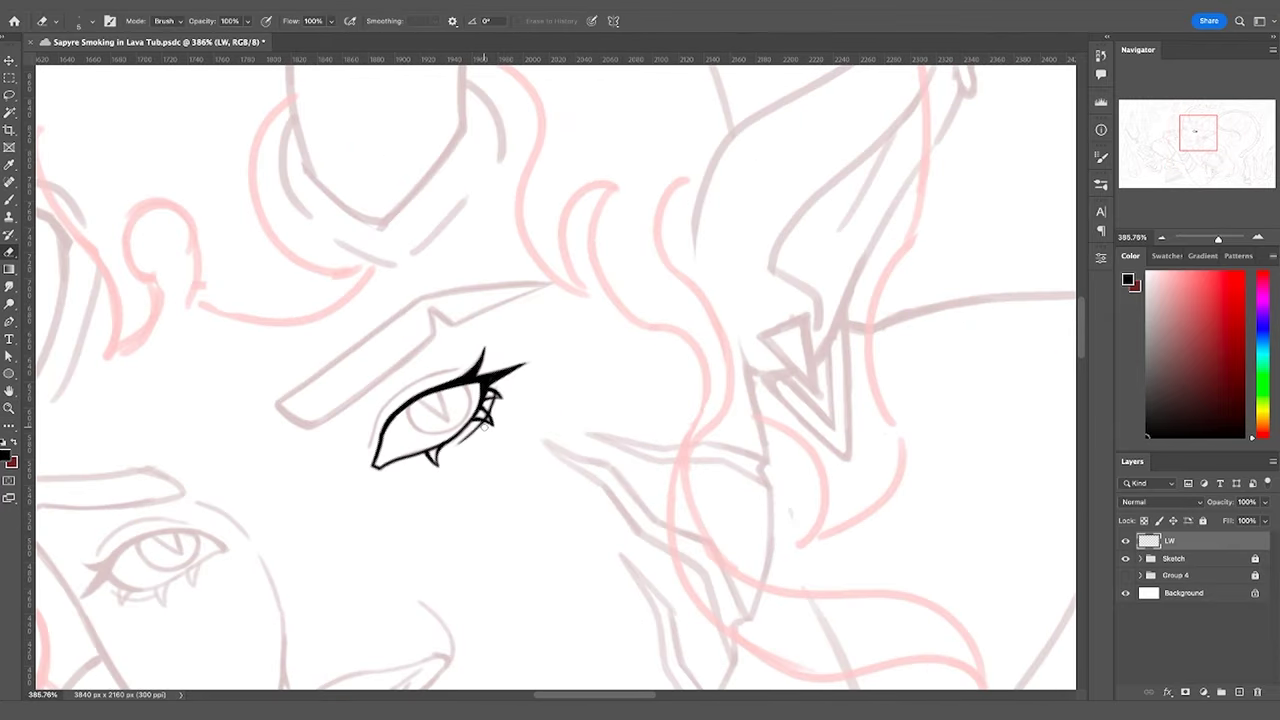
key("b")
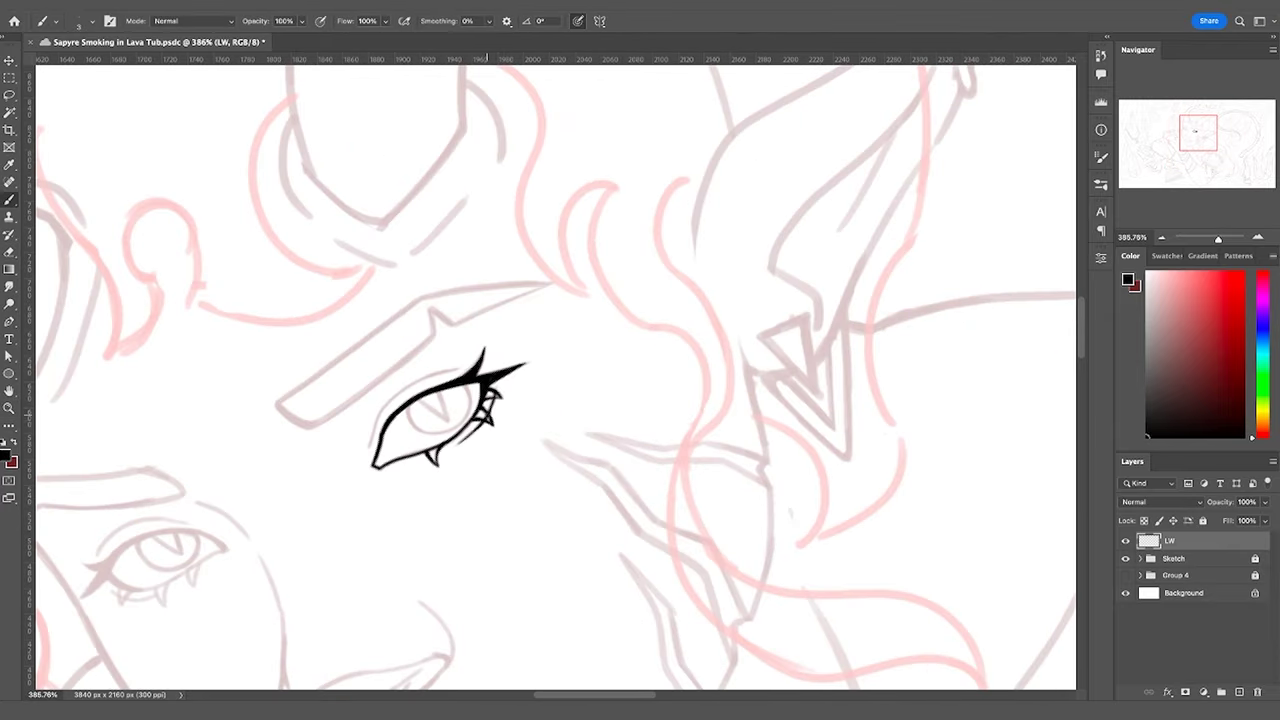
left_click_drag(488, 418, 496, 399)
Ink the eyelid crease curving above the left eye's upper lid, extend it toward the lashes, and trim and thicken its inner part
mouse_move(371, 443)
left_mouse_down()
mouse_move(397, 392)
mouse_move(461, 371)
left_mouse_up()
key("ctrl+z")
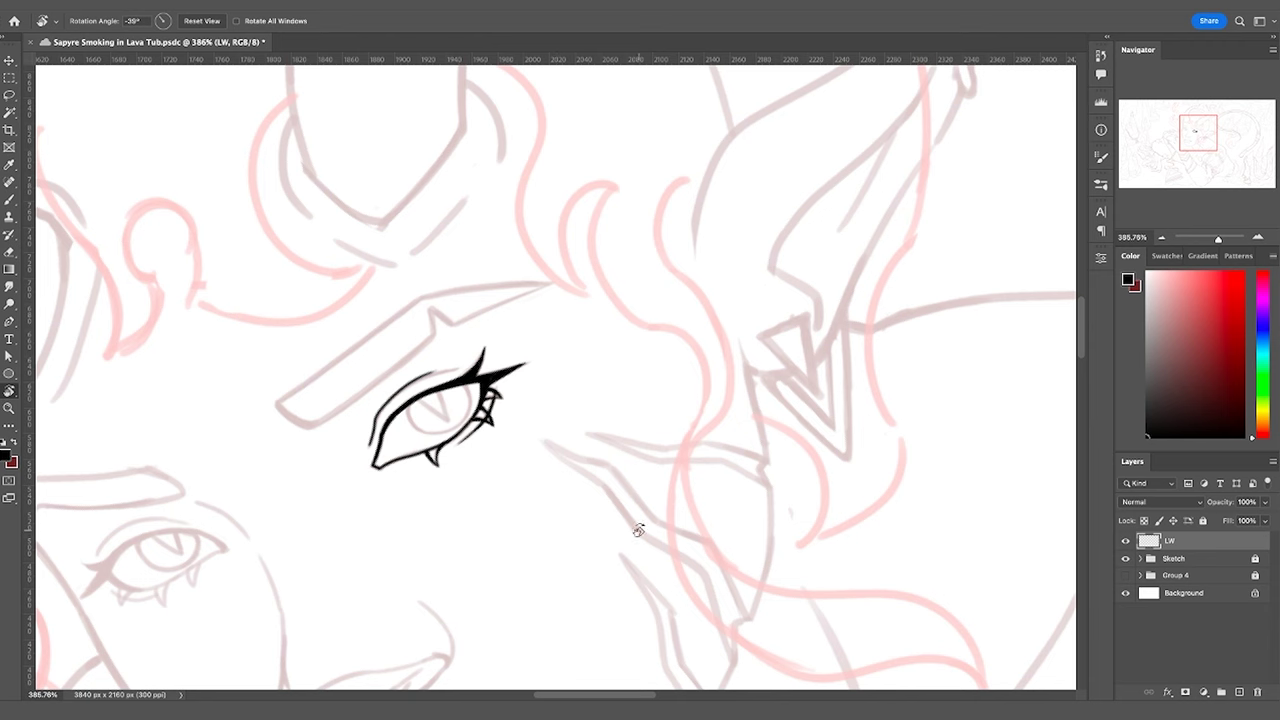
key("h")
left_click_drag(613, 553, 905, 526)
key("z")
left_click_drag(755, 345, 790, 345)
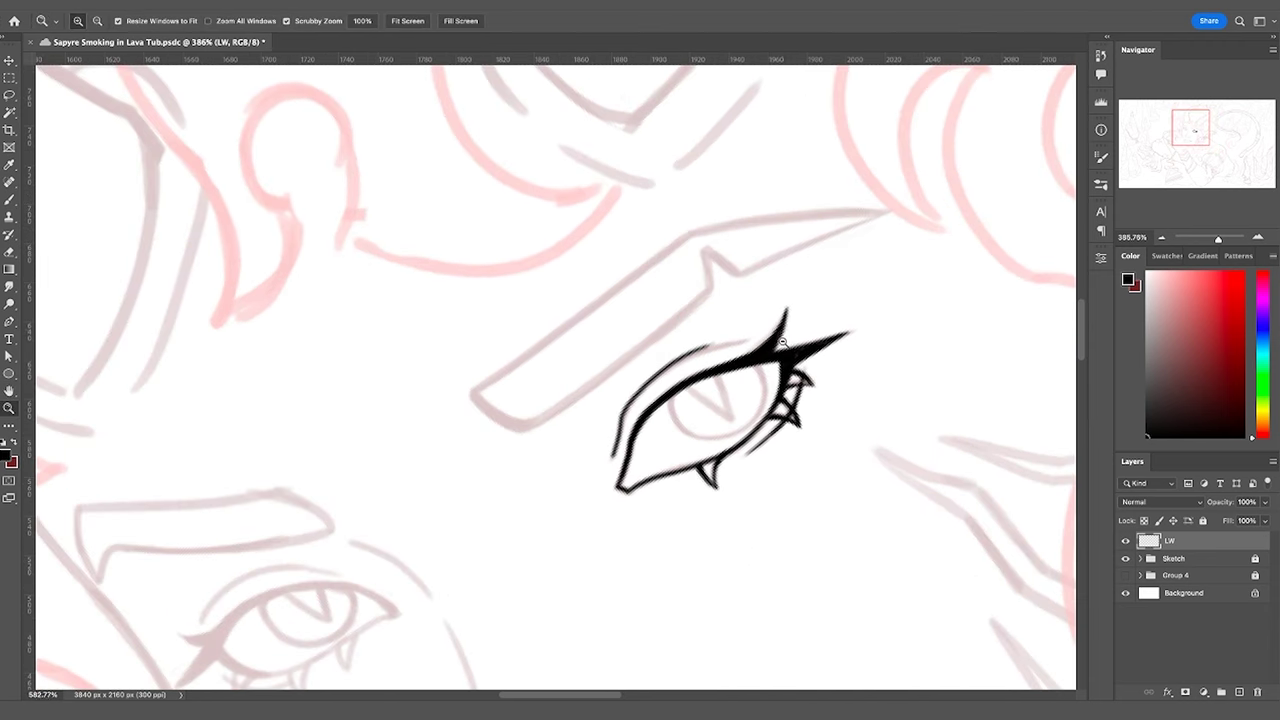
key("b")
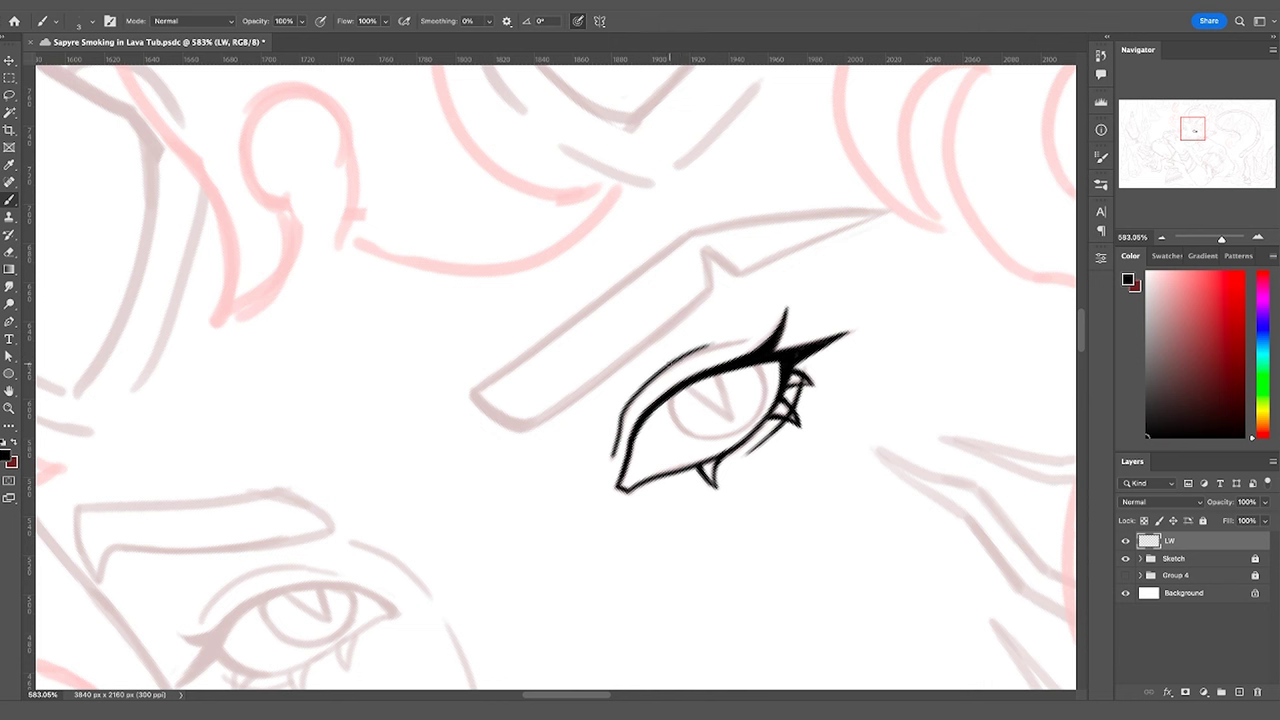
key("e")
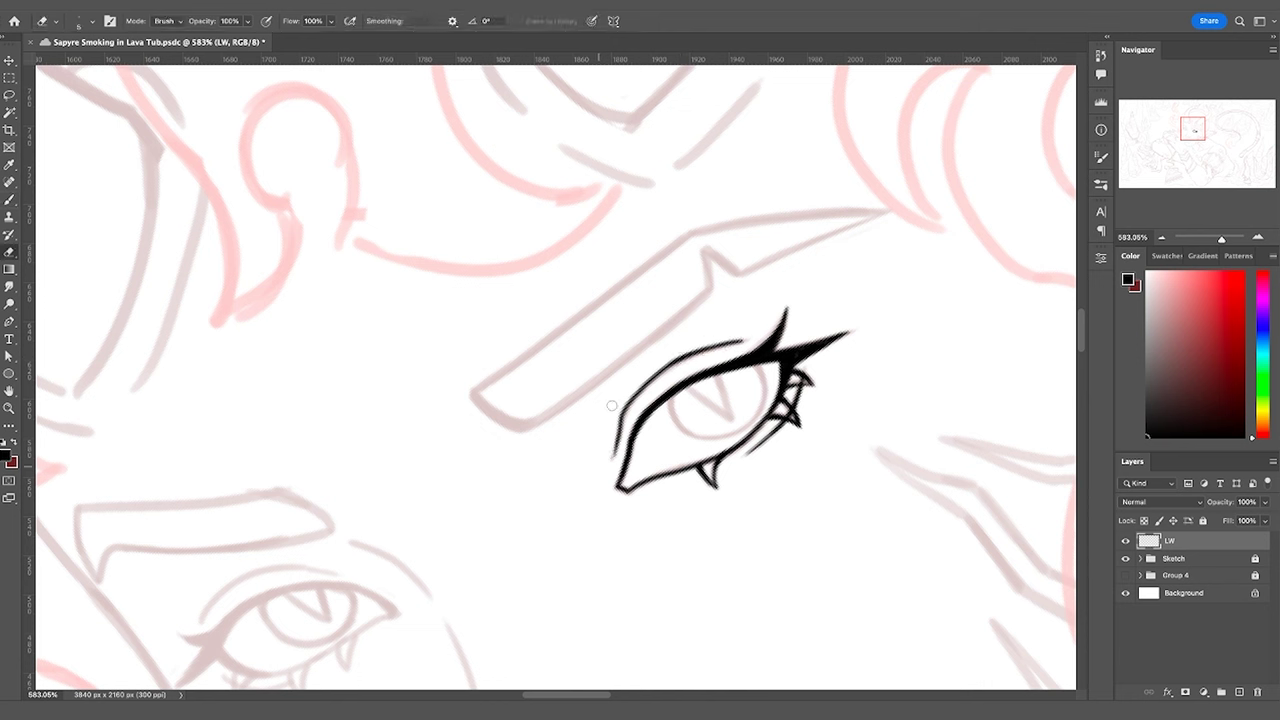
key("b")
left_click_drag(628, 407, 668, 366)
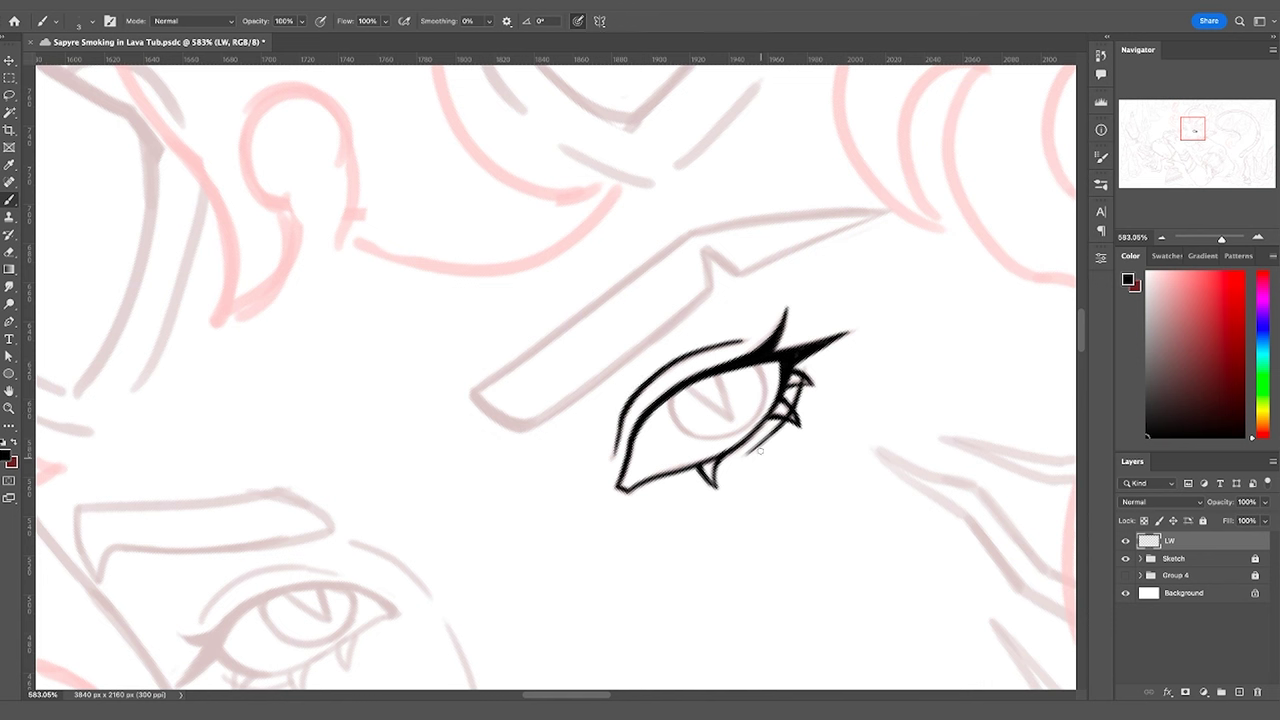
Clean up the left eye's lower lid and crease lines with the Eraser
key("e")
mouse_move(748, 457)
left_mouse_down()
mouse_move(771, 437)
mouse_move(691, 477)
left_mouse_up()
key("b")
Ink the round iris outline and the V-shaped slit pupil inside the left eye
key("z")
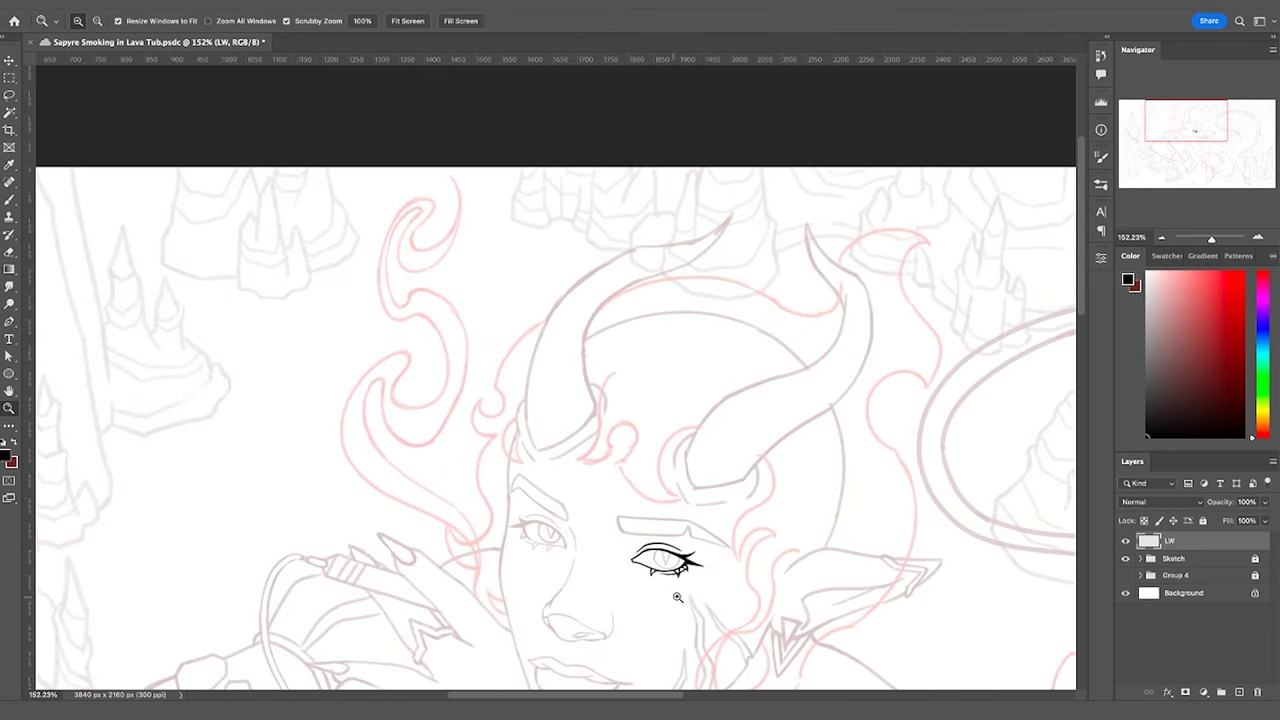
left_click_drag(679, 597, 743, 571)
left_click_drag(739, 505, 759, 496)
key("b")
left_click_drag(572, 433, 661, 465)
mouse_move(590, 434)
left_mouse_down()
mouse_move(605, 488)
mouse_move(622, 442)
left_mouse_up()
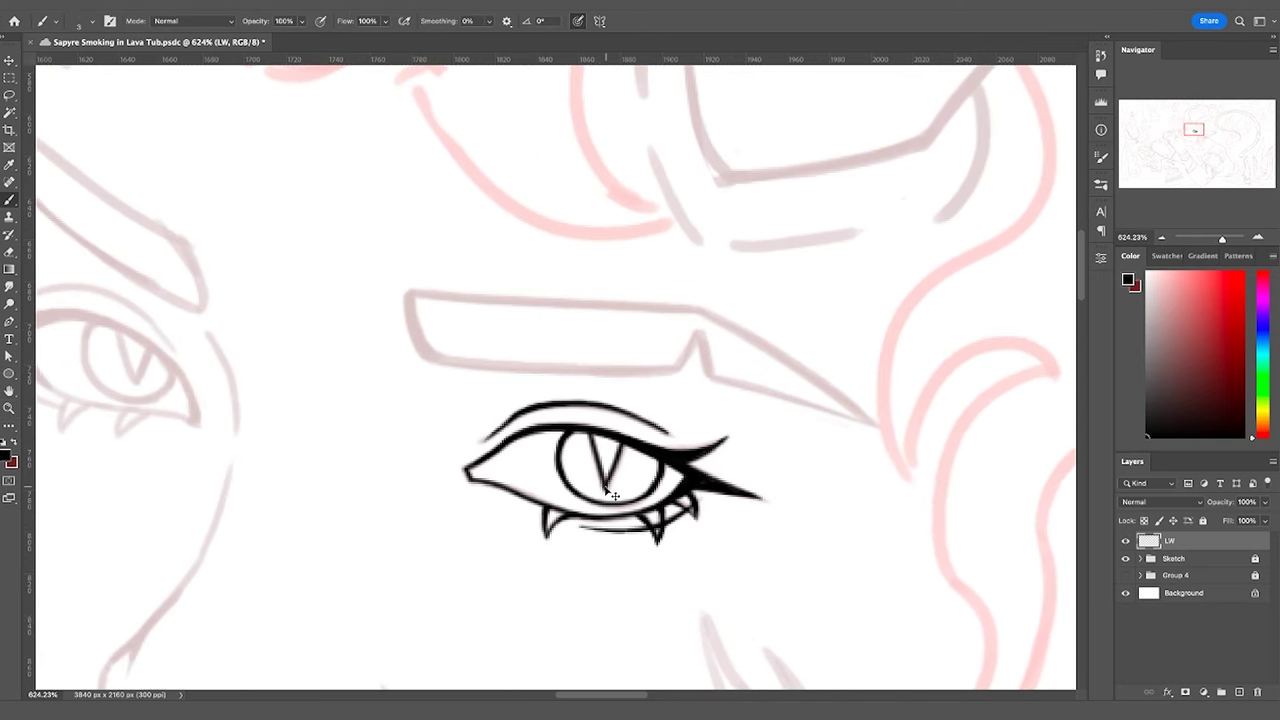
Redo and thicken the lower part of the V-shaped slit pupil in the left eye
key("super+z")
mouse_move(606, 488)
left_mouse_down()
mouse_move(624, 444)
mouse_move(595, 452)
mouse_move(599, 462)
left_mouse_up()
key("e")
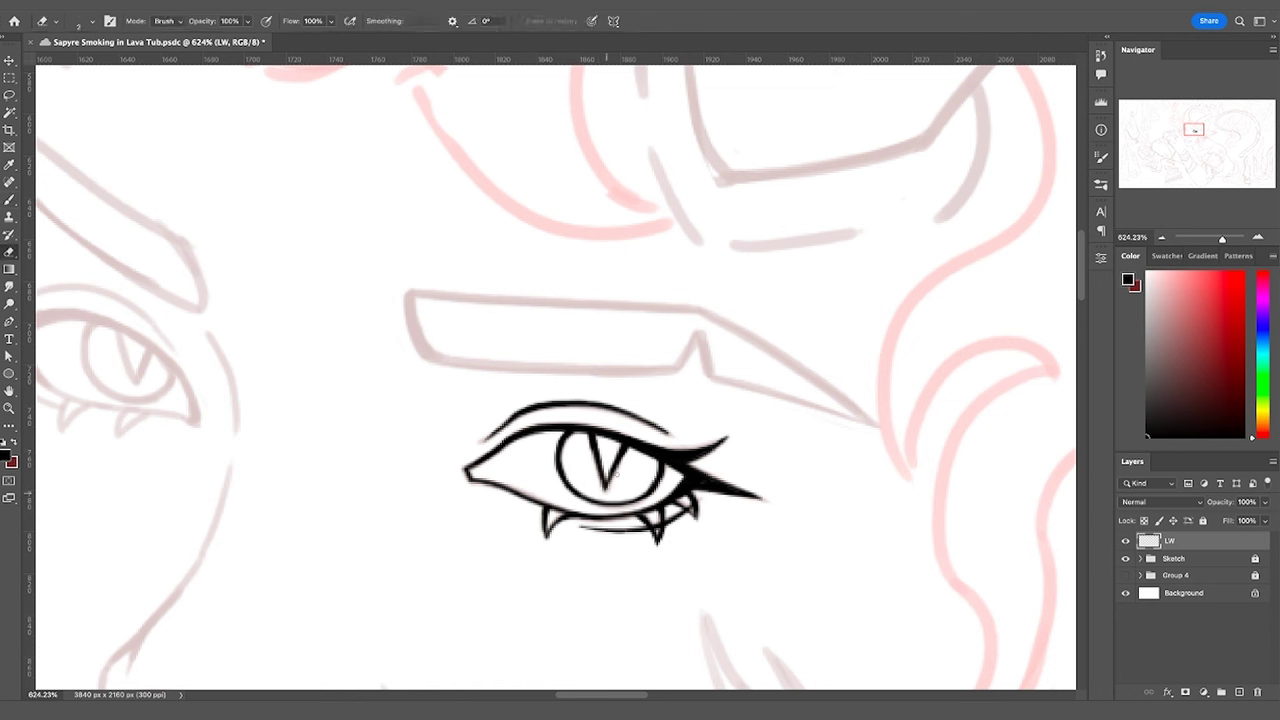
key("z")
left_click_drag(641, 425, 563, 381)
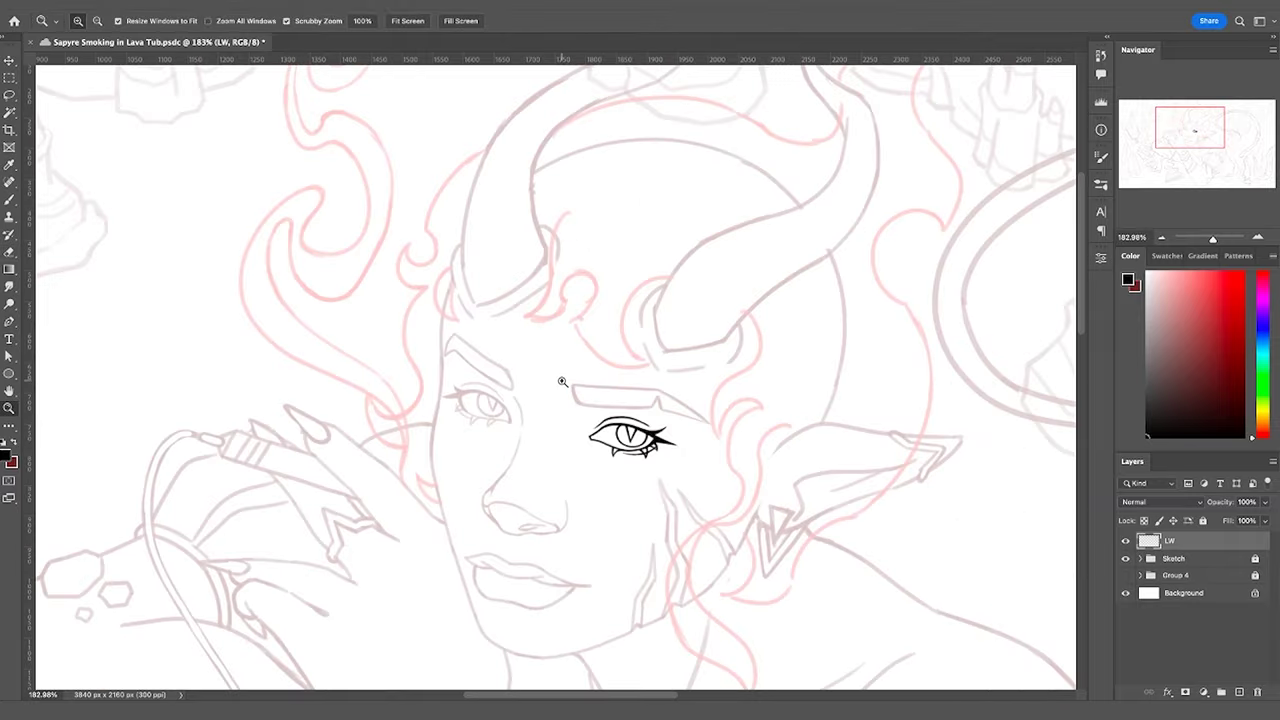
left_click_drag(665, 501, 637, 504)
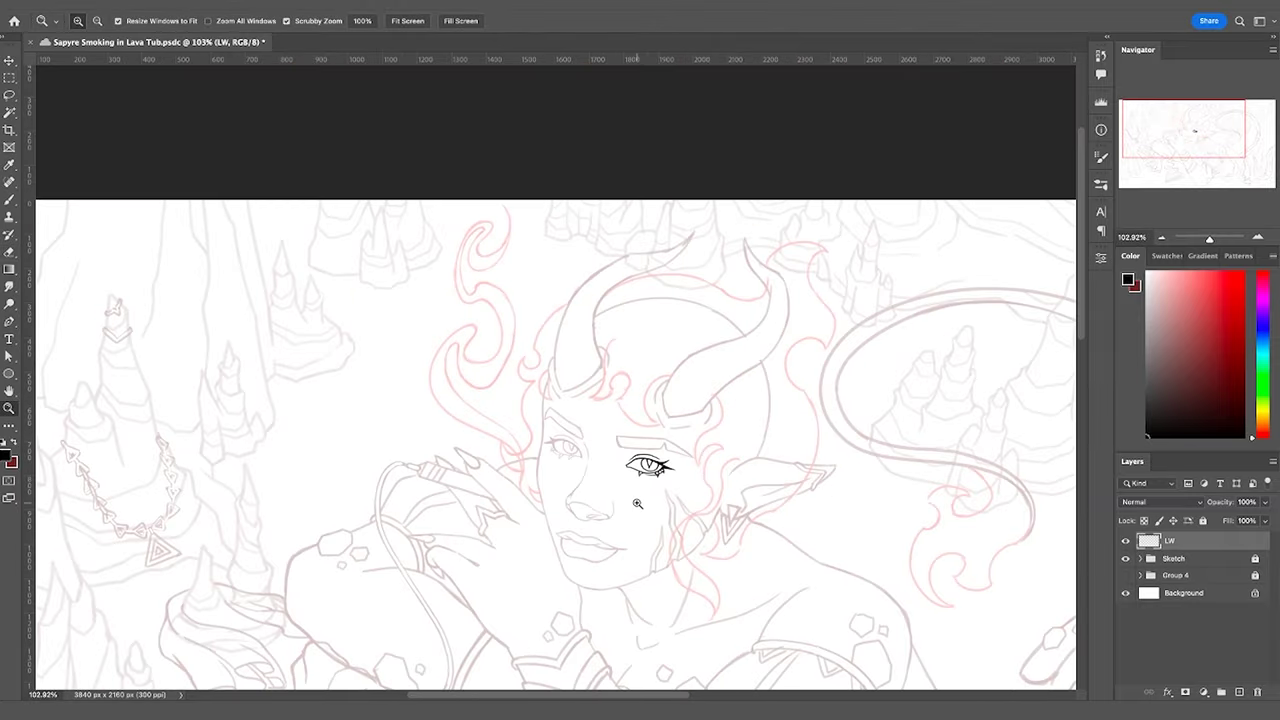
scroll(695, 423, "up", 4)
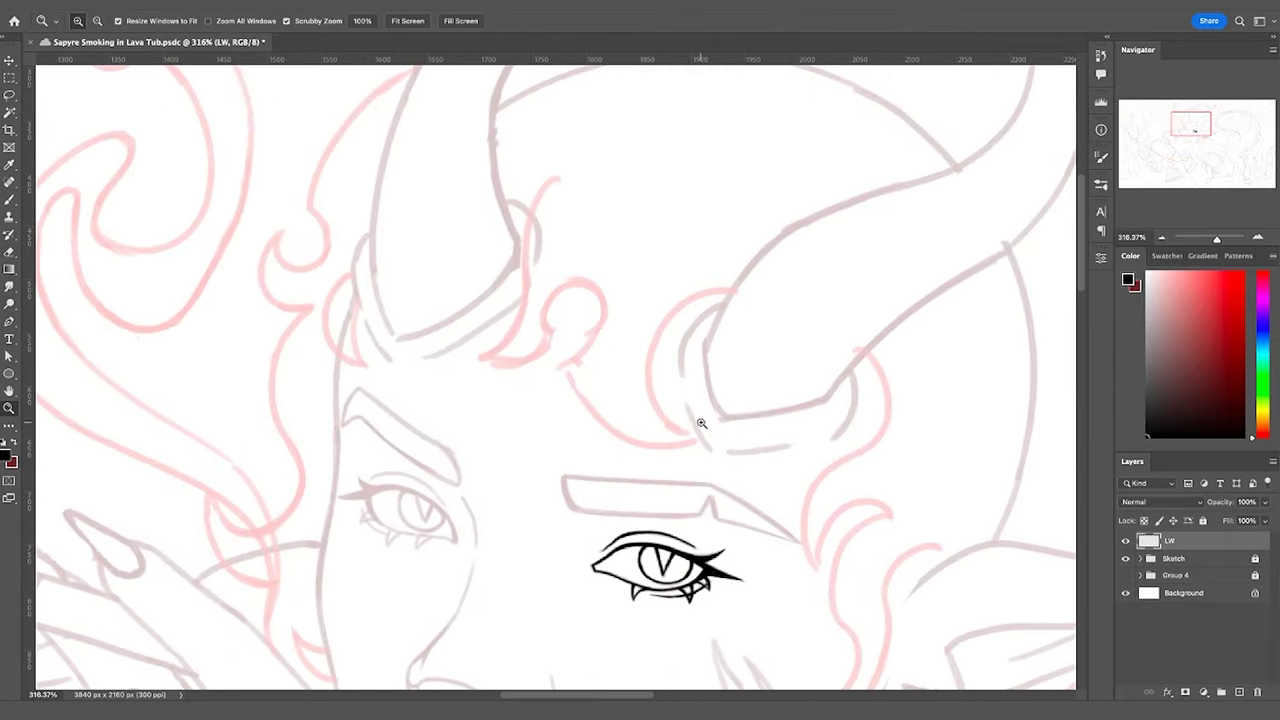
key("h")
left_click_drag(710, 493, 750, 437)
key("b")
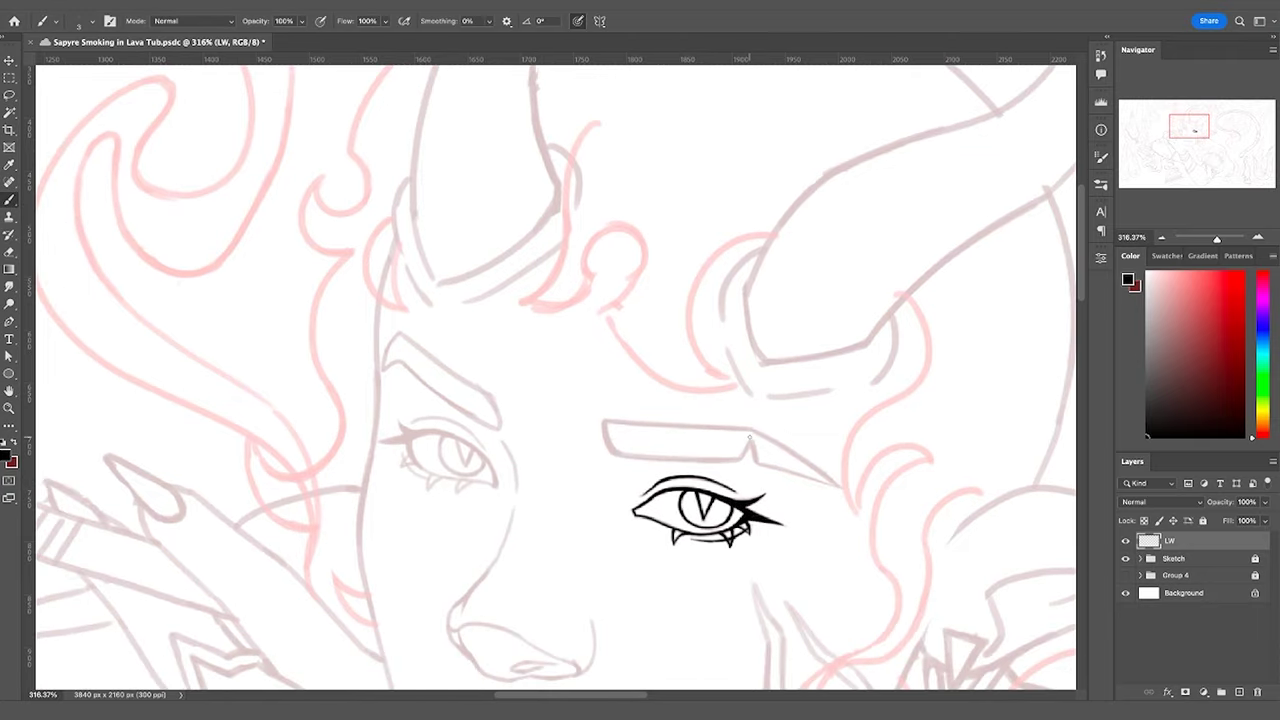
mouse_move(781, 507)
left_mouse_down()
mouse_move(794, 486)
mouse_move(779, 512)
left_mouse_up()
key("ctrl+z")
key("ctrl+z")
mouse_move(397, 430)
left_mouse_down()
mouse_move(352, 435)
mouse_move(407, 436)
mouse_move(396, 432)
left_mouse_up()
key("ctrl+z")
key("ctrl+z")
key("ctrl+z")
Ink the outer half of the right eye's upper lid line, rotating the canvas to suit the curve
key("z")
left_click_drag(458, 403, 540, 403)
key("r")
left_click_drag(704, 605, 815, 375)
key("z")
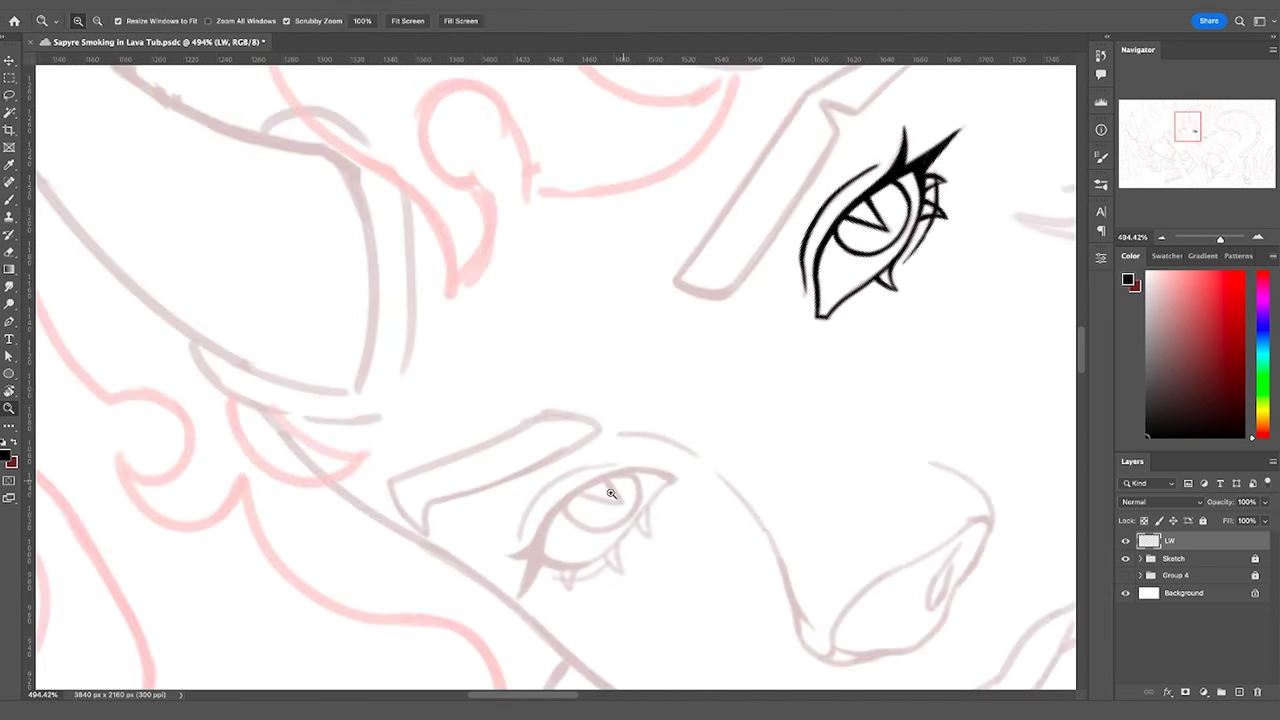
left_click_drag(611, 493, 629, 486)
key("b")
mouse_move(504, 575)
left_mouse_down()
mouse_move(561, 475)
mouse_move(640, 432)
left_mouse_up()
key("ctrl+z")
key("ctrl+z")
left_click_drag(503, 572, 632, 441)
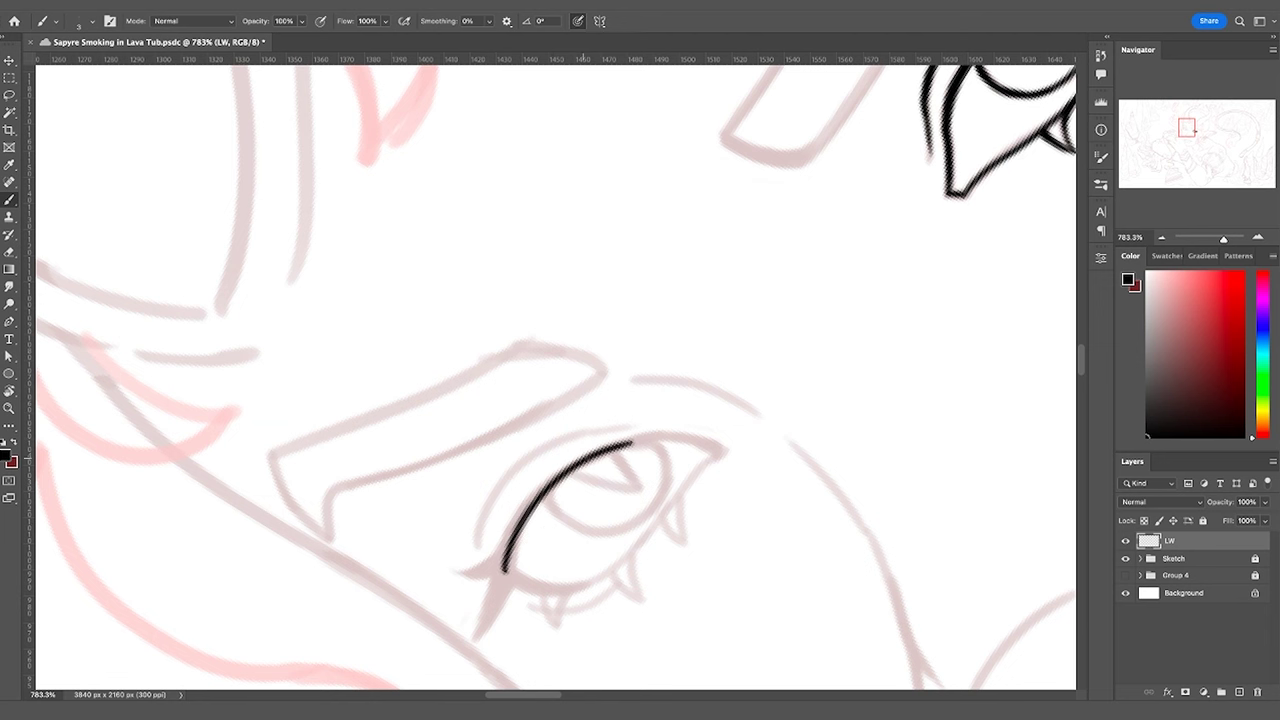
Extend the right eye's upper lid line to the inner corner and smooth its join with the Eraser
key("e")
key("b")
left_click_drag(586, 462, 694, 436)
key("ctrl+z")
left_click_drag(576, 466, 714, 440)
key("ctrl+z")
left_click_drag(600, 462, 714, 441)
key("ctrl+z")
left_click_drag(598, 464, 712, 442)
key("ctrl+z")
left_click_drag(568, 470, 720, 443)
key("e")
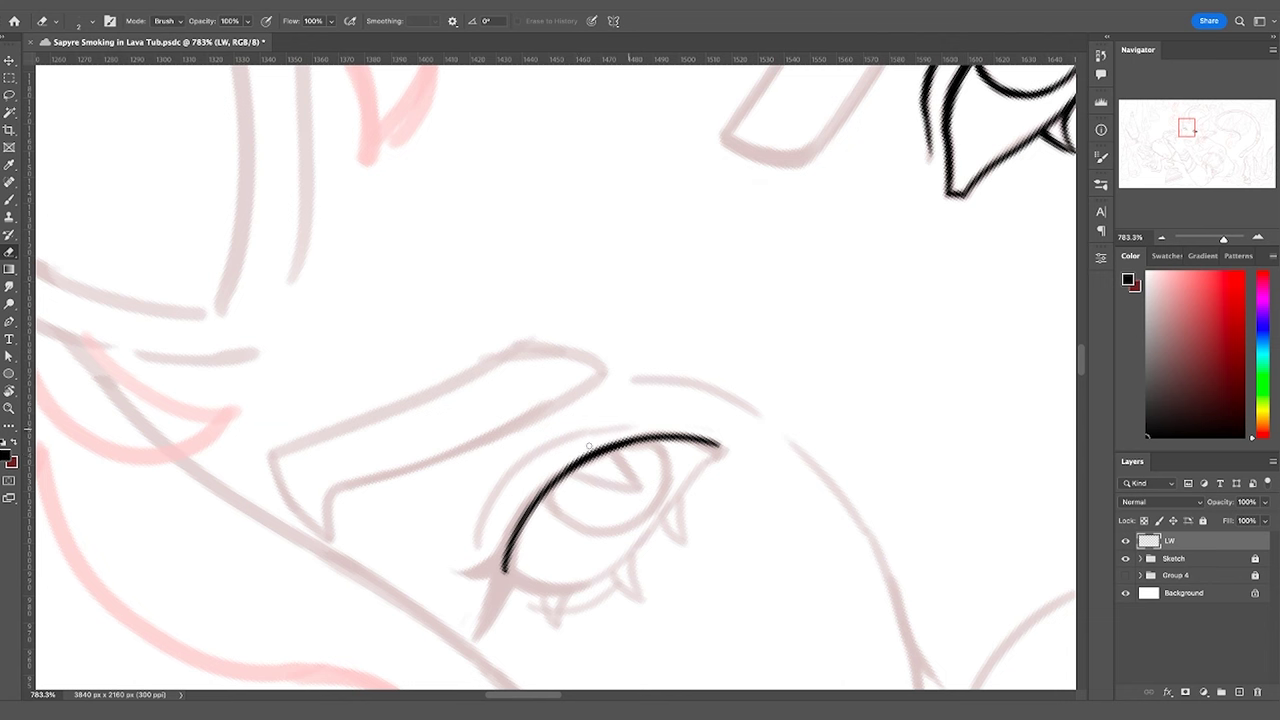
left_click_drag(589, 446, 566, 461)
key("Escape")
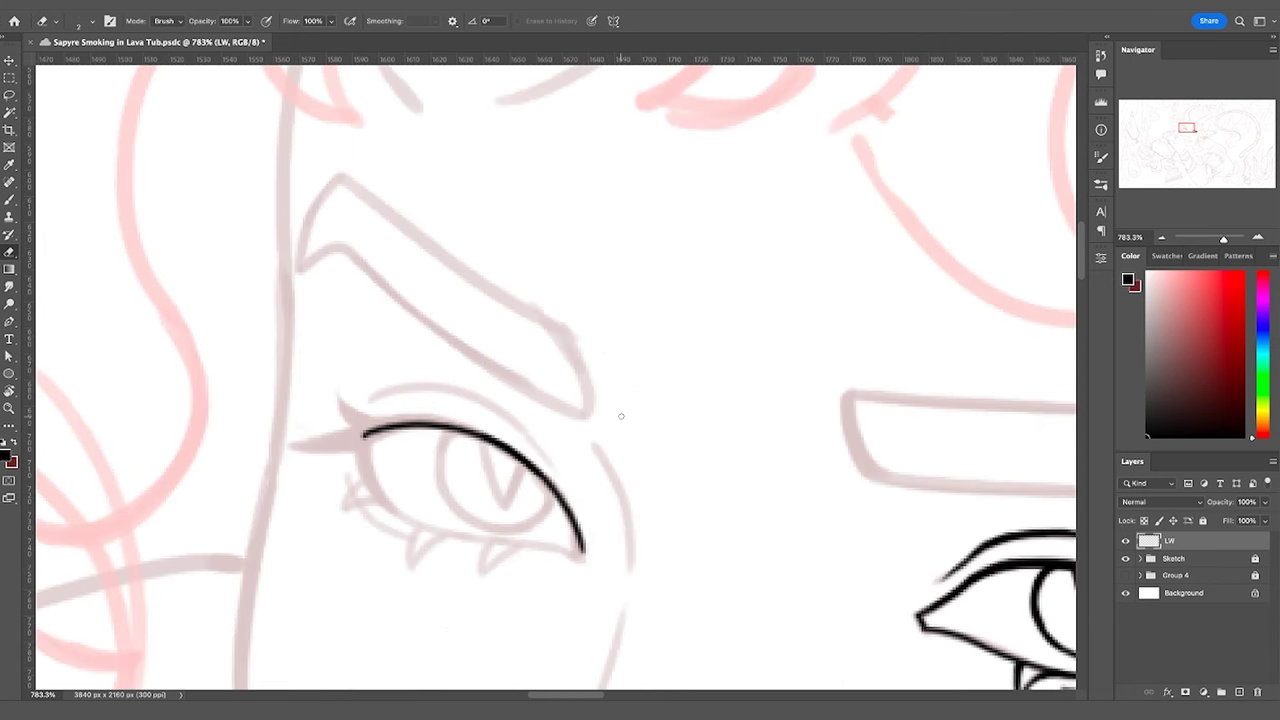
Ink the right eye's lower lid from the outer corner to the inner corner, closing the almond shape
key("b")
left_click_drag(364, 436, 405, 514)
key("ctrl+z")
left_click_drag(362, 434, 406, 520)
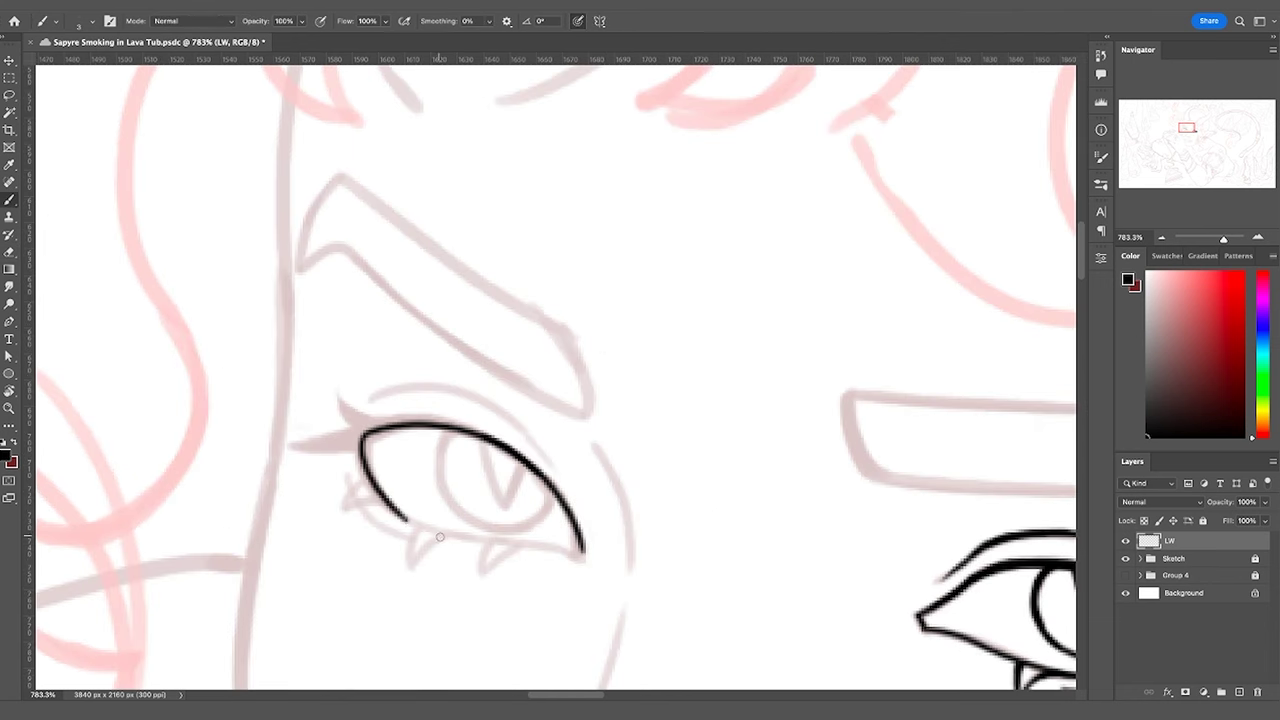
key("ctrl+z")
left_click_drag(362, 432, 406, 520)
key("ctrl+z")
mouse_move(362, 432)
left_mouse_down()
mouse_move(394, 507)
mouse_move(458, 536)
mouse_move(420, 521)
mouse_move(579, 556)
left_mouse_up()
key("ctrl+z")
key("ctrl+z")
key("ctrl+z")
left_click_drag(493, 538, 575, 551)
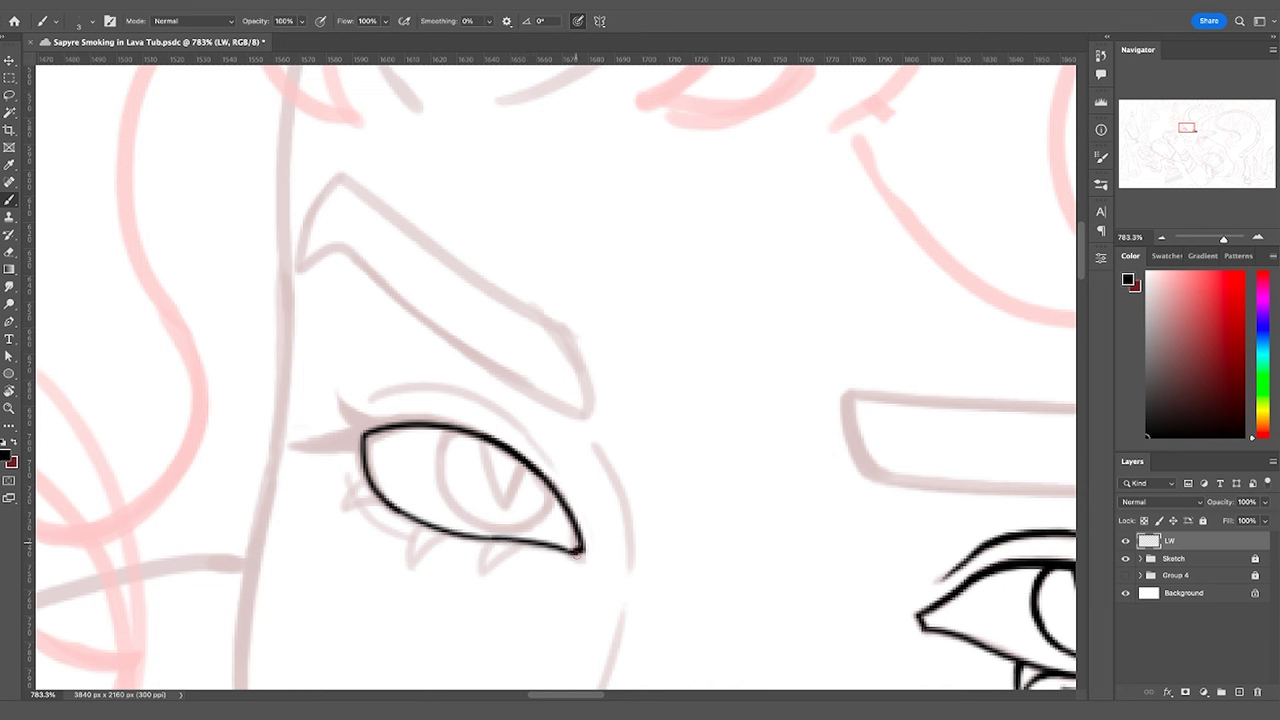
key("e")
key("b")
Thicken the right eye's lid lines around the outer corner and along the upper lid
left_click_drag(364, 436, 376, 498)
key("e")
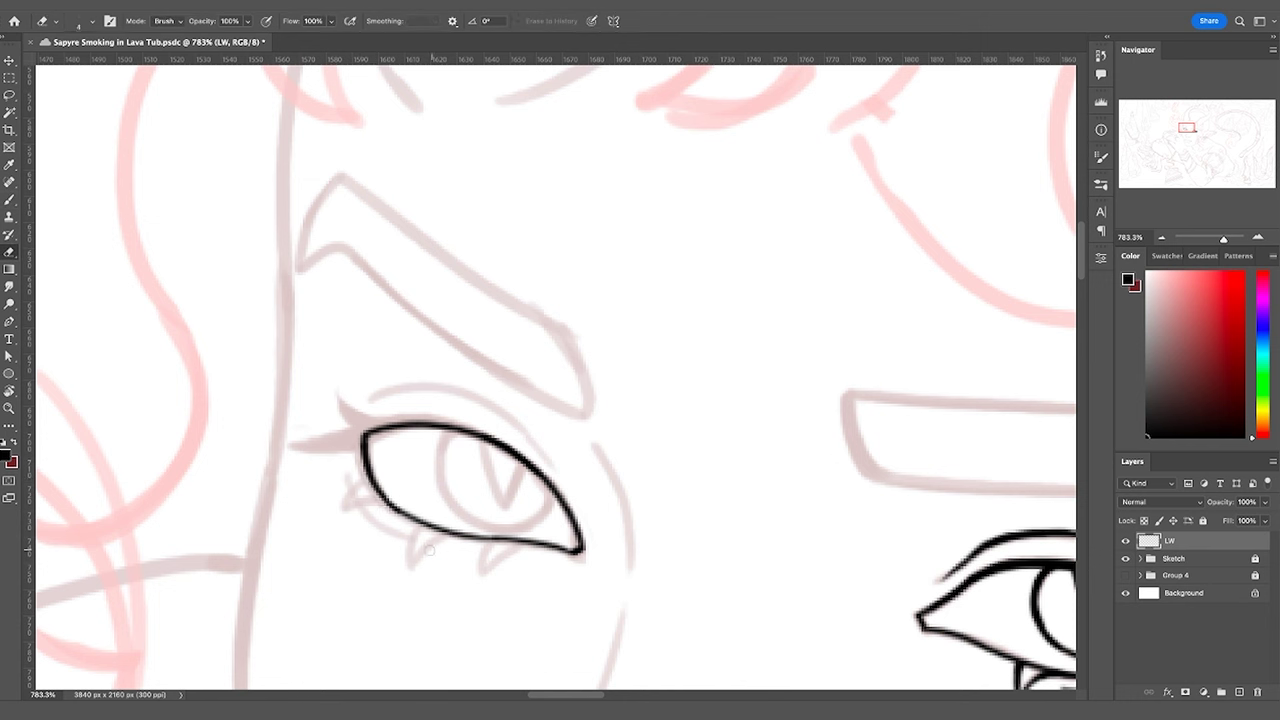
key("b")
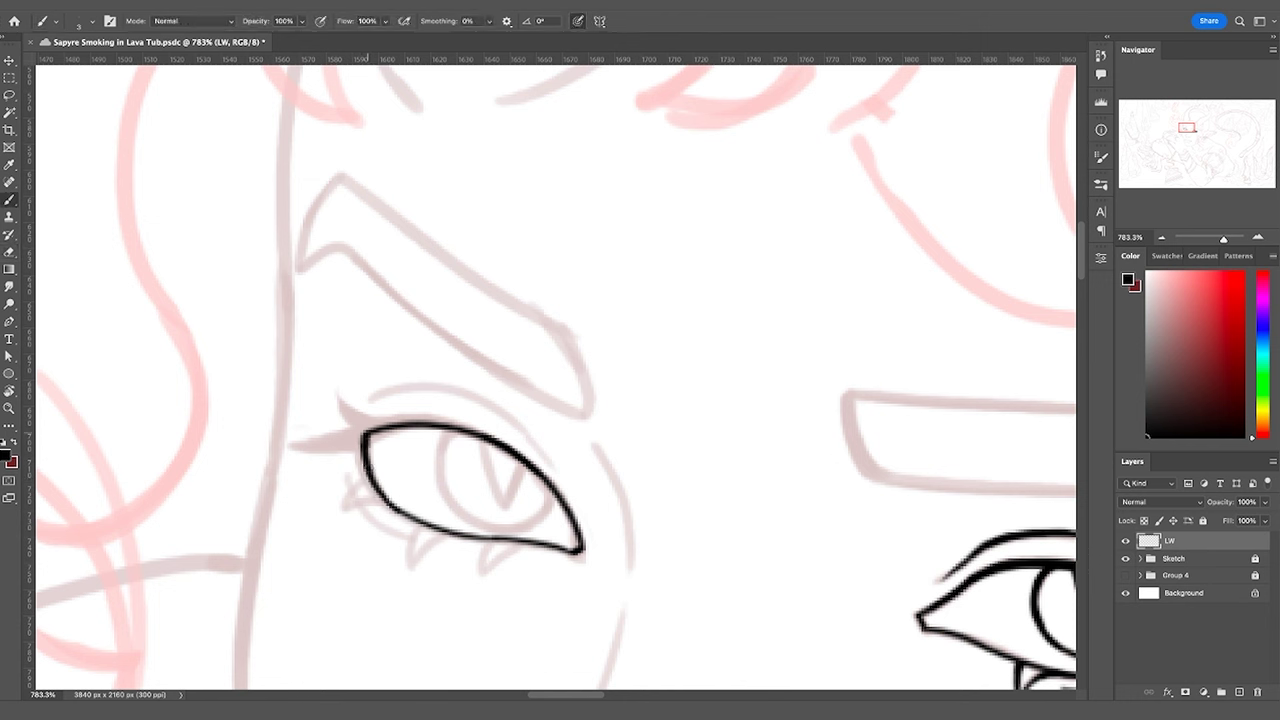
left_click_drag(394, 505, 437, 529)
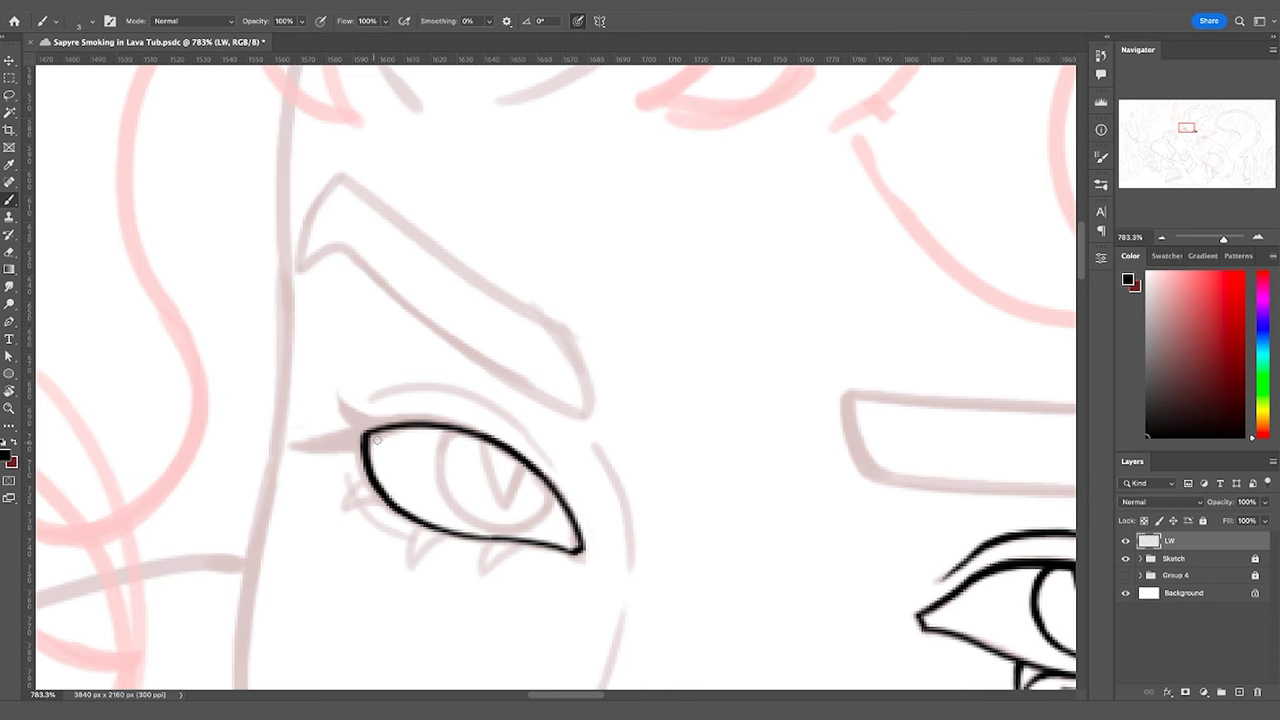
left_click_drag(366, 441, 410, 430)
key("r")
mouse_move(583, 594)
left_mouse_down()
mouse_move(729, 409)
mouse_move(717, 399)
left_mouse_up()
key("b")
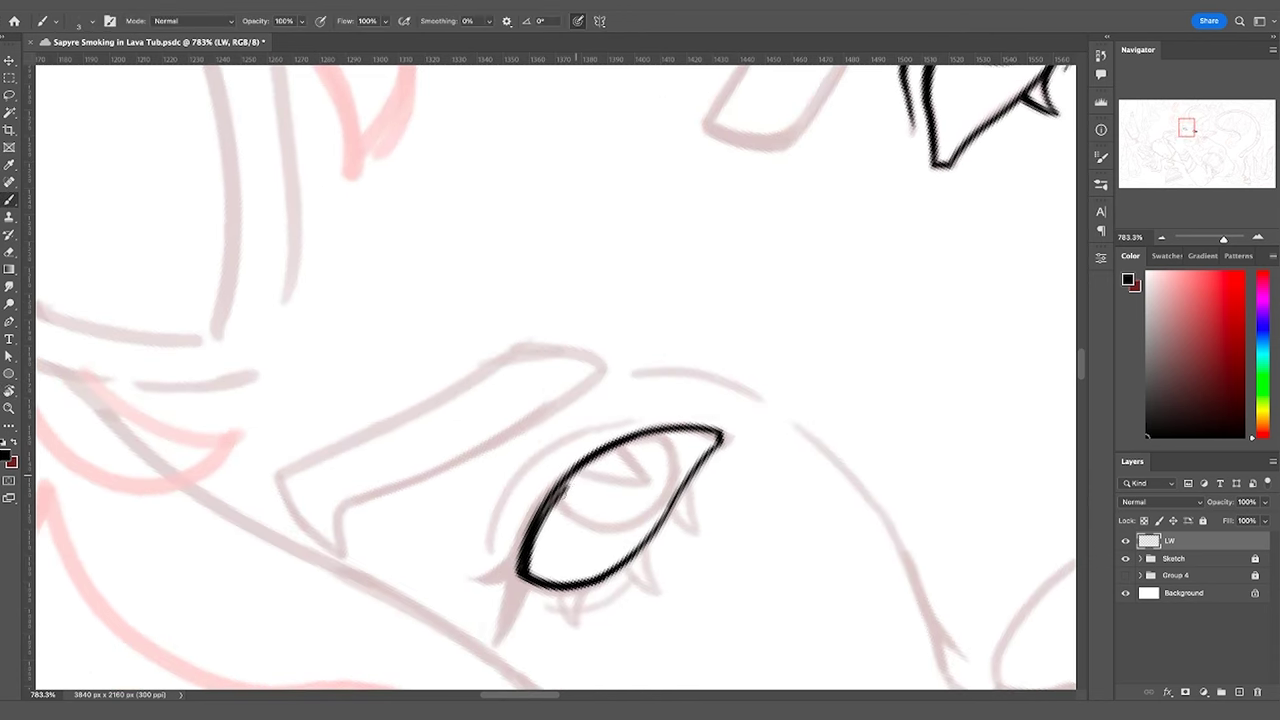
left_click_drag(544, 517, 603, 453)
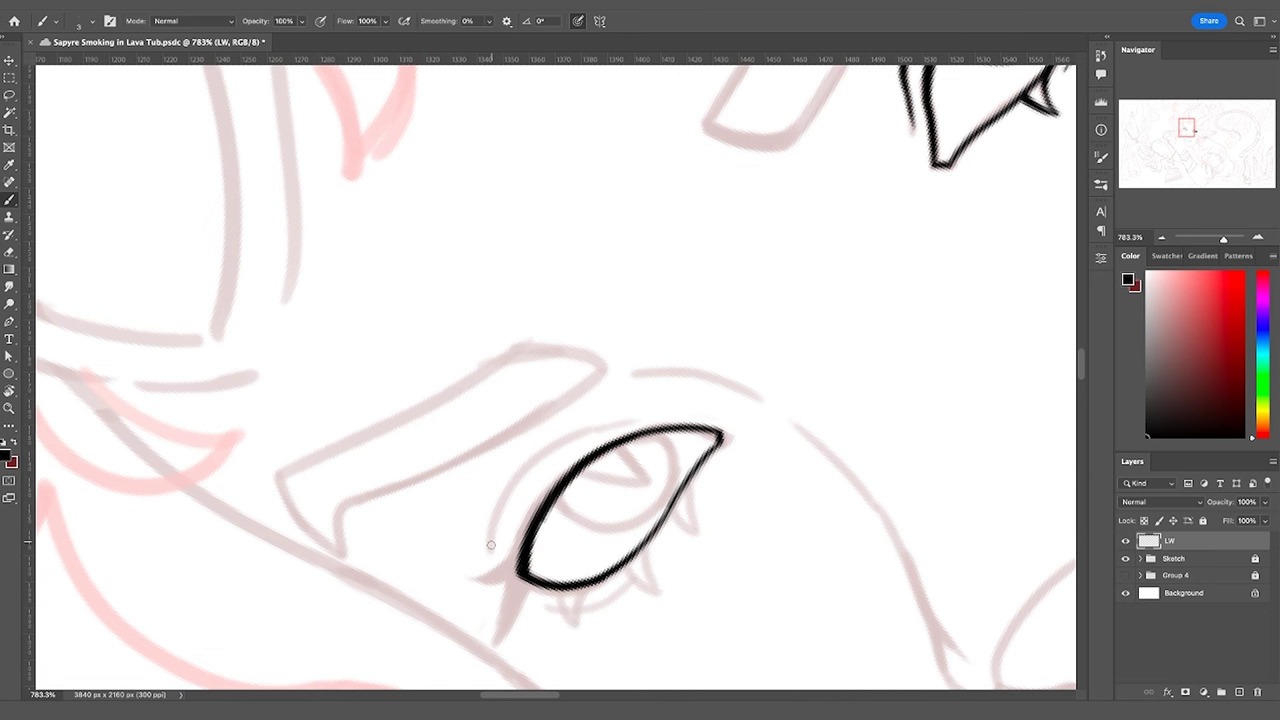
Ink the eyelid crease above the right eye's upper lid and taper its ends with the Eraser
left_click_drag(491, 545, 626, 418)
key("ctrl+z")
left_click_drag(494, 548, 620, 422)
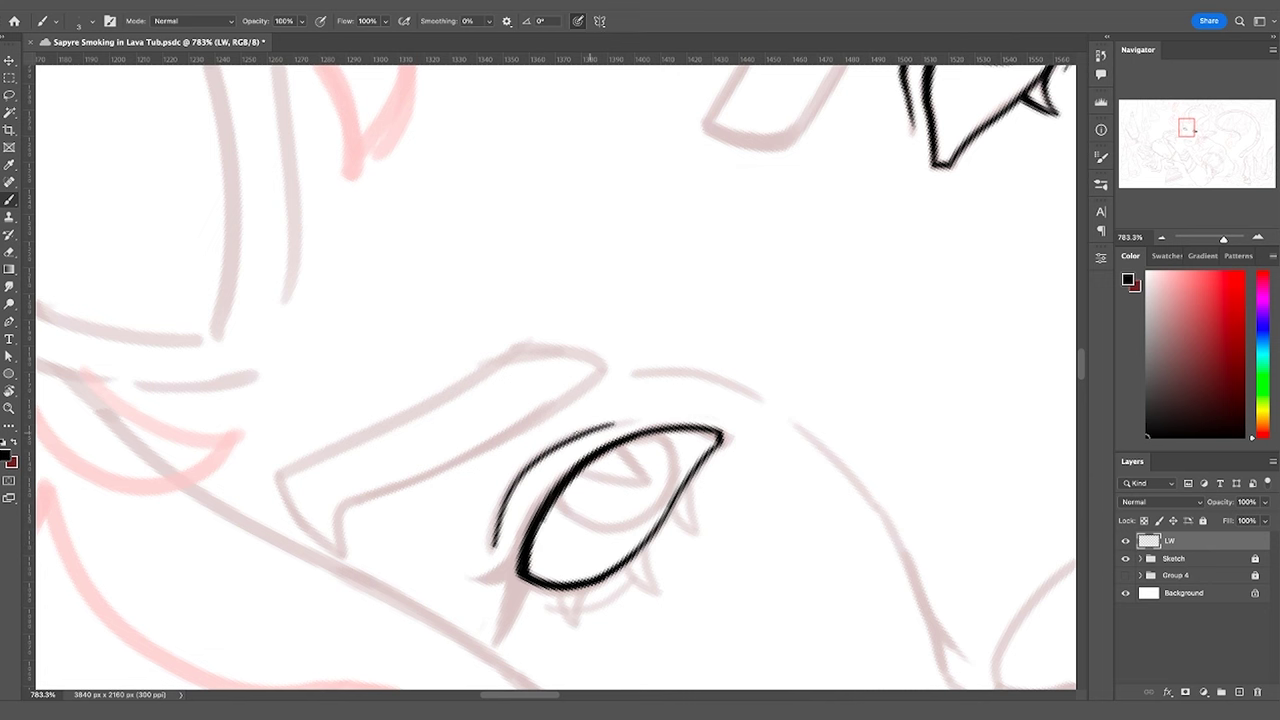
key("Escape")
key("e")
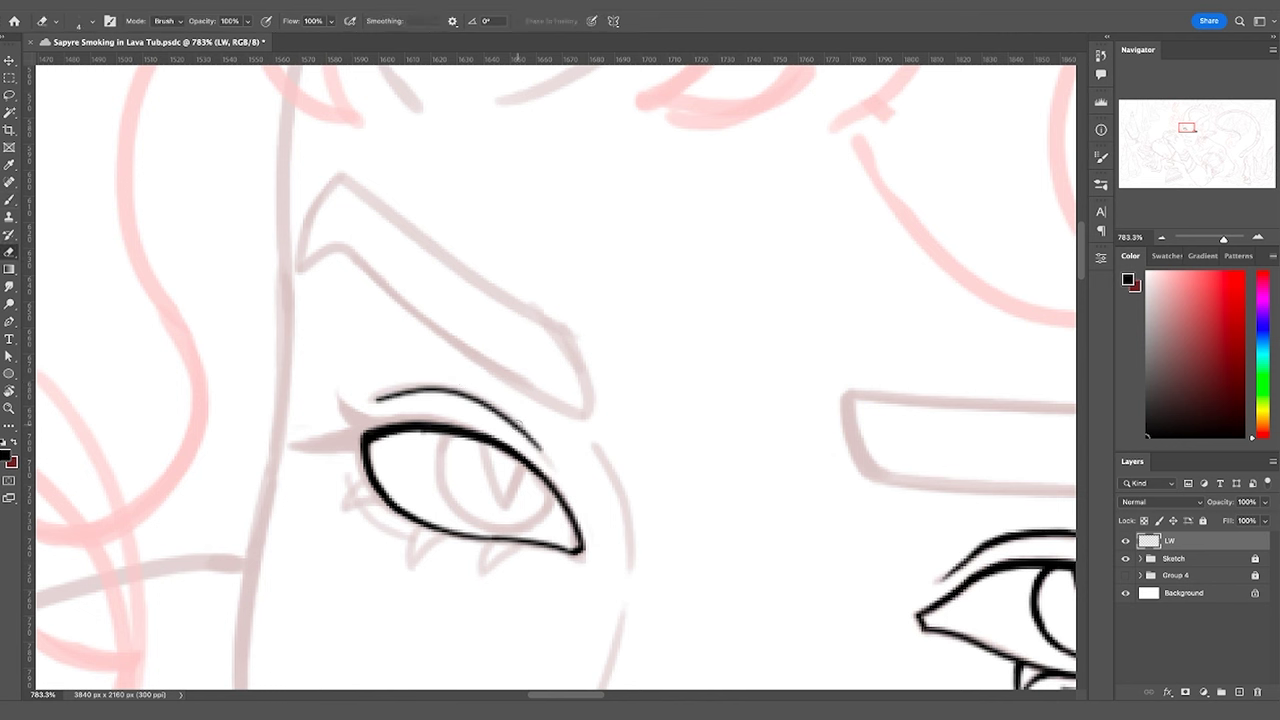
left_click_drag(499, 425, 548, 456)
mouse_move(366, 407)
left_mouse_down()
mouse_move(386, 397)
mouse_move(542, 416)
left_mouse_up()
key("b")
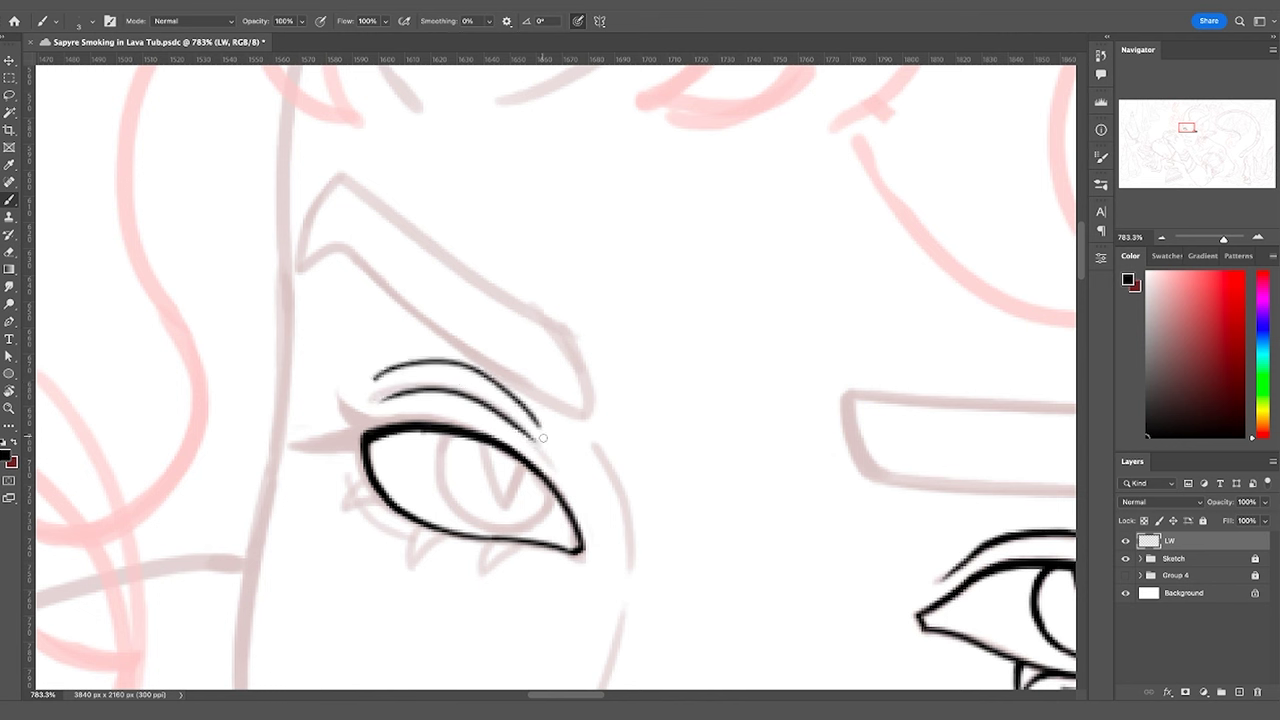
key("ctrl+z")
left_click_drag(370, 368, 576, 418)
key("ctrl+z")
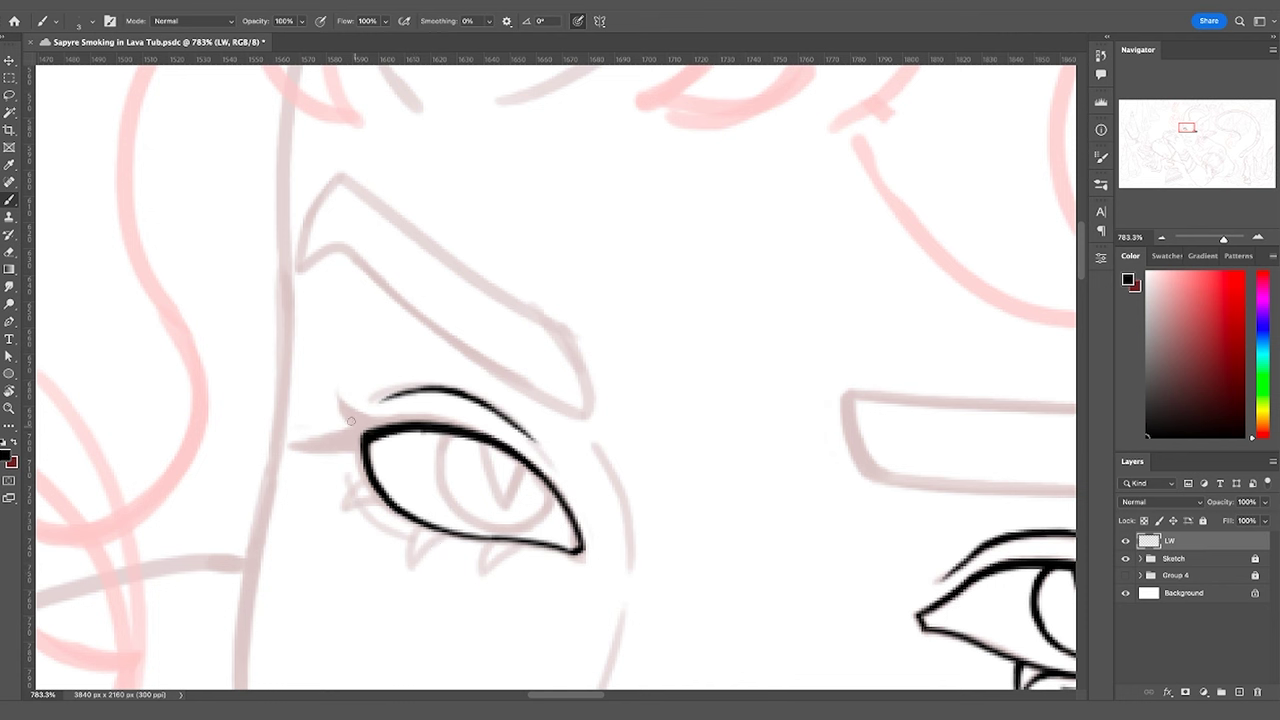
Ink the short upswept lash at the right eye's outer corner and sharpen it with the Eraser
mouse_move(367, 433)
left_mouse_down()
mouse_move(341, 402)
mouse_move(372, 431)
mouse_move(392, 427)
mouse_move(362, 433)
left_mouse_up()
key("e")
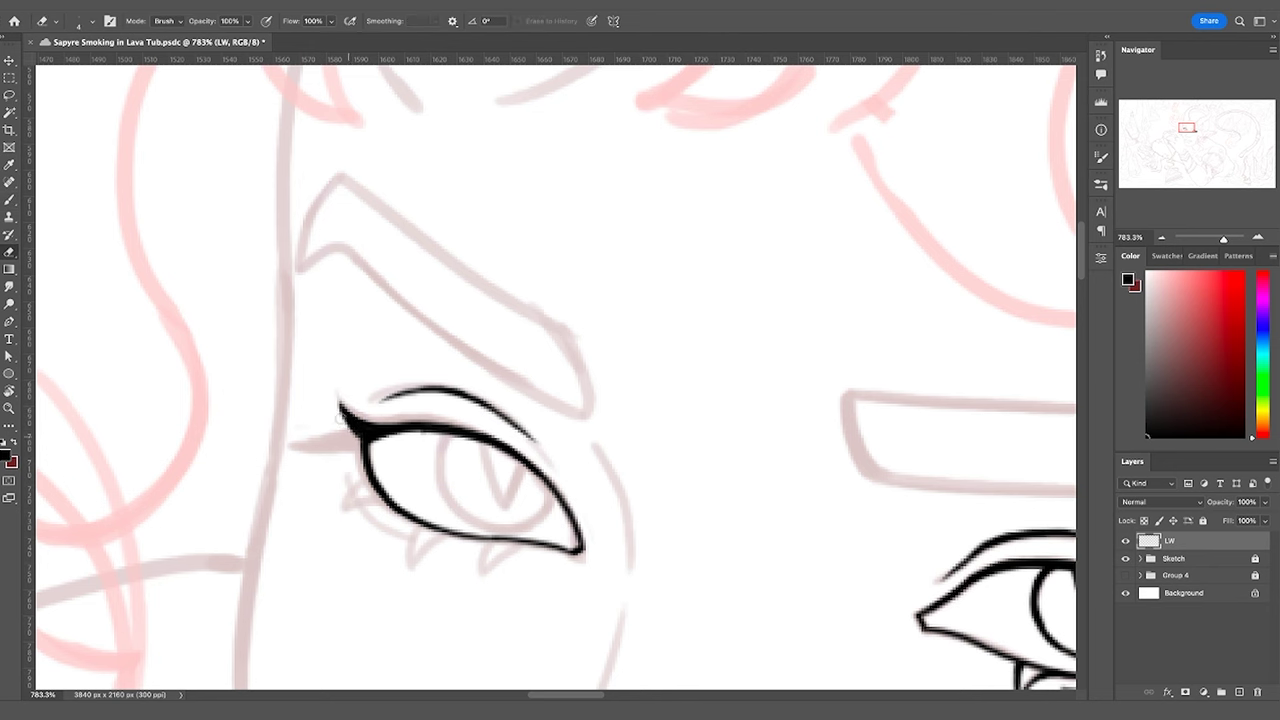
key("z")
mouse_move(376, 400)
left_mouse_down()
mouse_move(286, 395)
mouse_move(430, 394)
mouse_move(410, 403)
mouse_move(440, 438)
left_mouse_up()
key("b")
key("e")
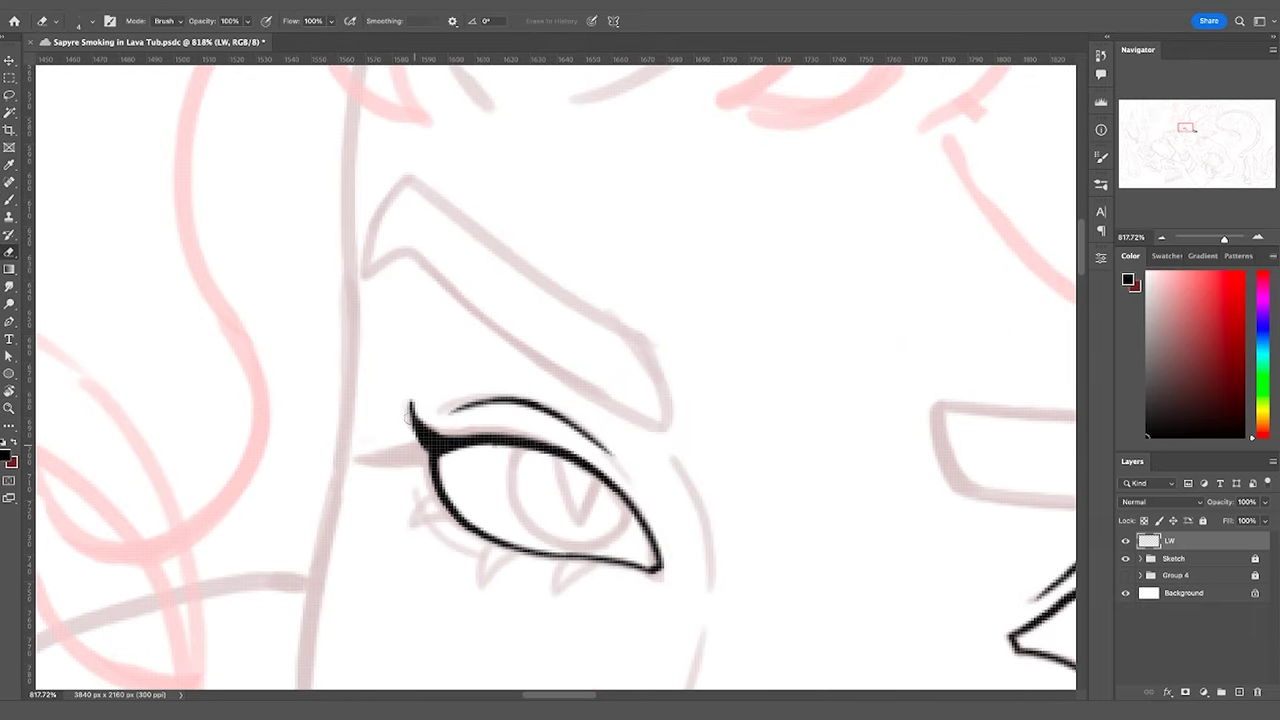
Ink and fill the long pointed lash at the right eye's outer corner and trim it with the Eraser
key("b")
mouse_move(430, 454)
left_mouse_down()
mouse_move(338, 452)
mouse_move(432, 454)
left_mouse_up()
key("ctrl+z")
key("ctrl+z")
left_click_drag(348, 439, 438, 454)
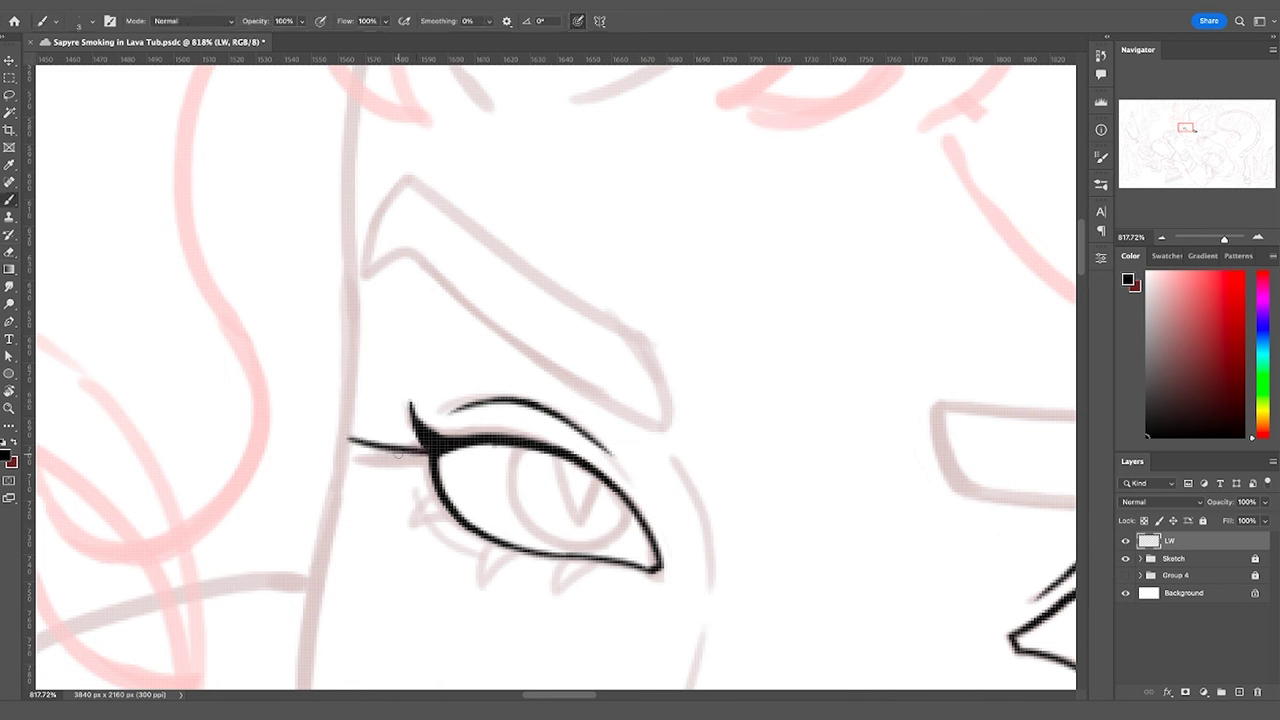
mouse_move(357, 443)
left_mouse_down()
mouse_move(432, 462)
mouse_move(435, 490)
mouse_move(415, 453)
left_mouse_up()
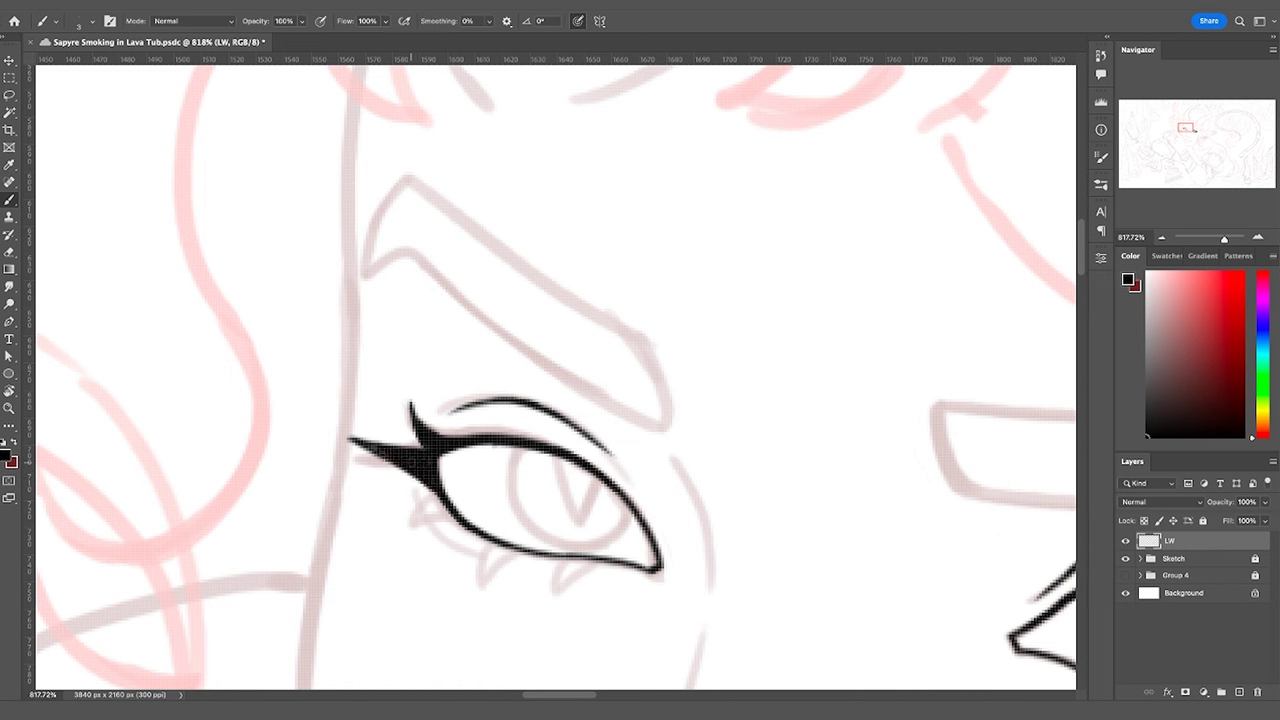
key("e")
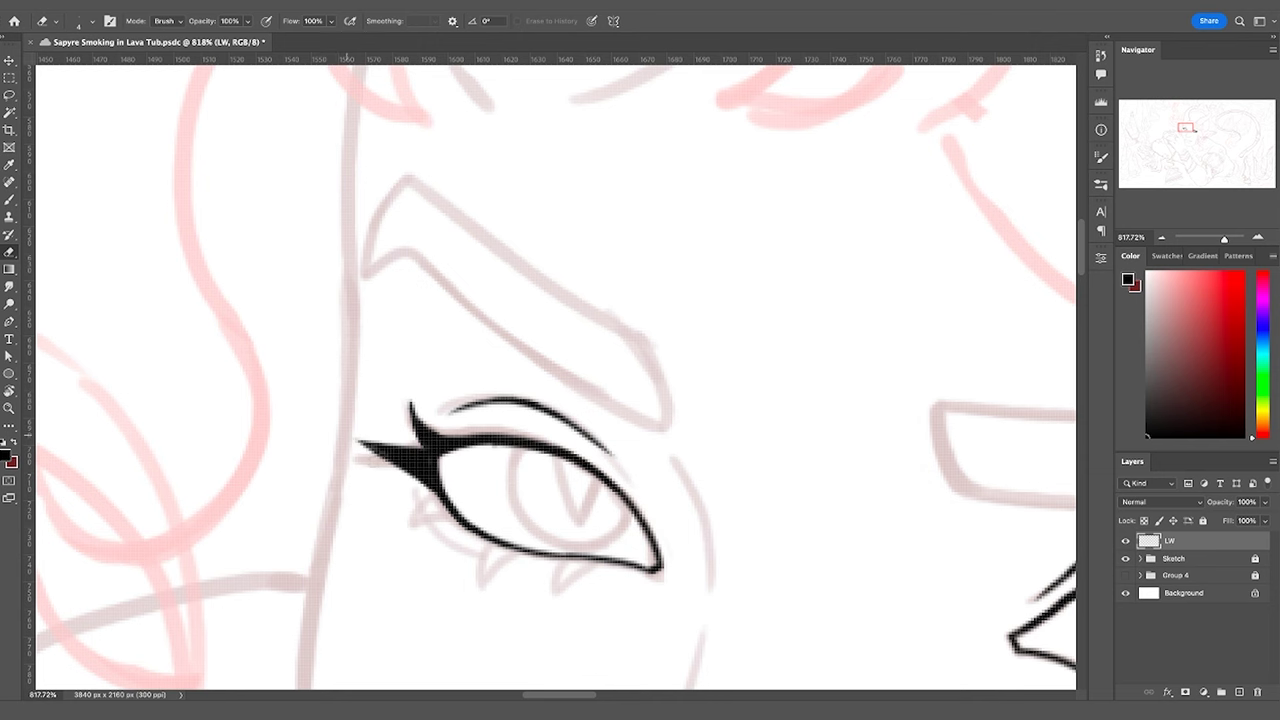
key("z")
mouse_move(423, 456)
left_mouse_down()
mouse_move(343, 461)
mouse_move(443, 449)
left_mouse_up()
key("e")
mouse_move(511, 501)
left_mouse_down()
mouse_move(578, 545)
mouse_move(571, 529)
left_mouse_up()
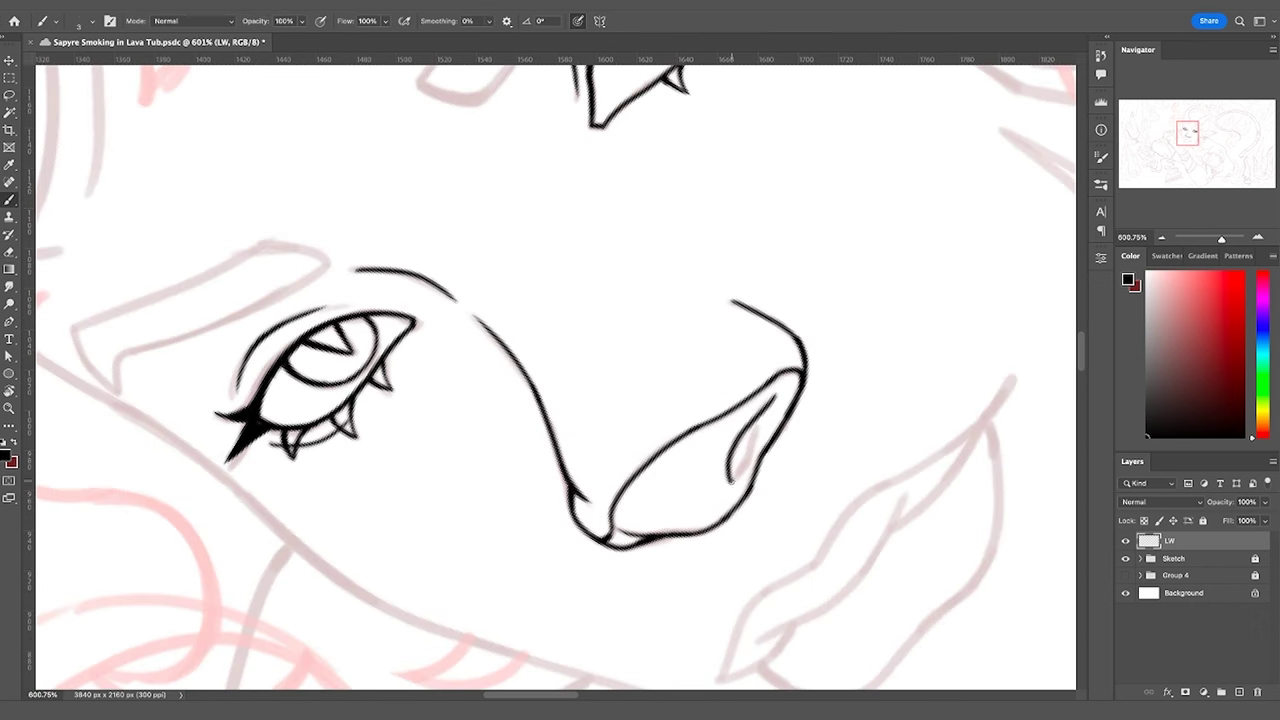
Shape the curved nostril opening on the nose's underside, fill its thick end and refine it with the Eraser
mouse_move(732, 481)
left_mouse_down()
mouse_move(746, 462)
mouse_move(735, 473)
left_mouse_up()
key("super+z")
key("Escape")
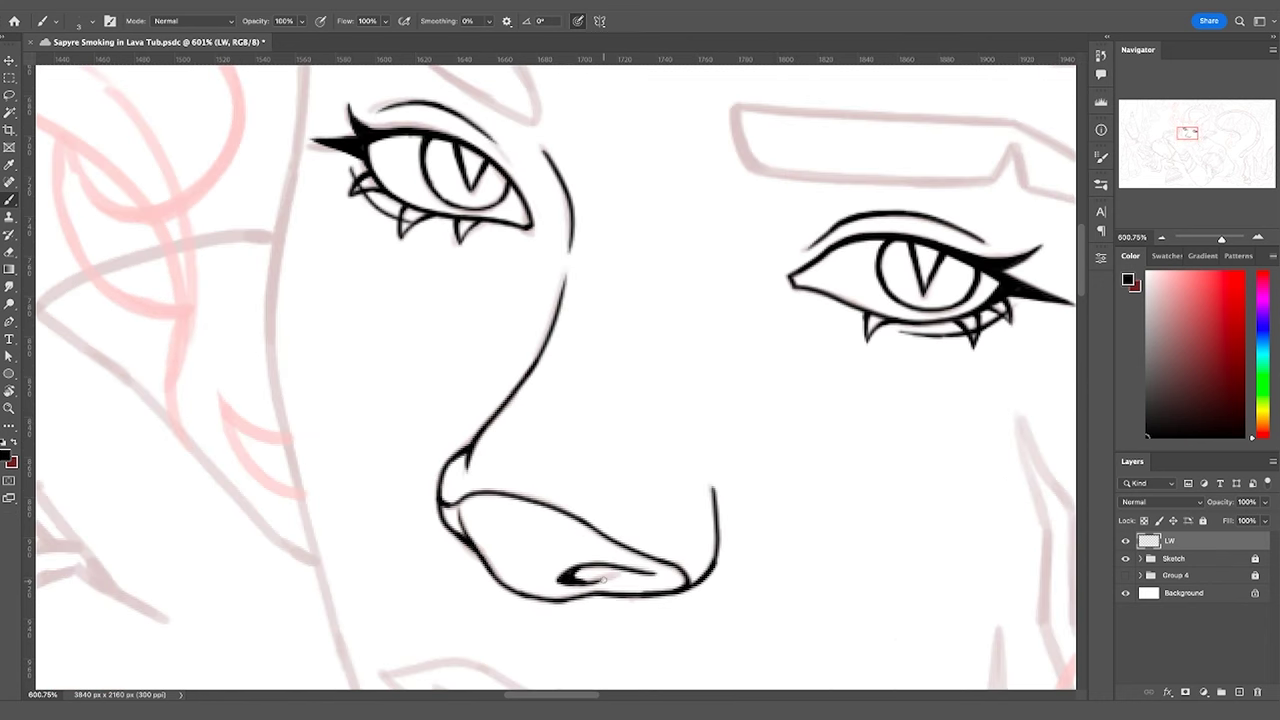
key("e")
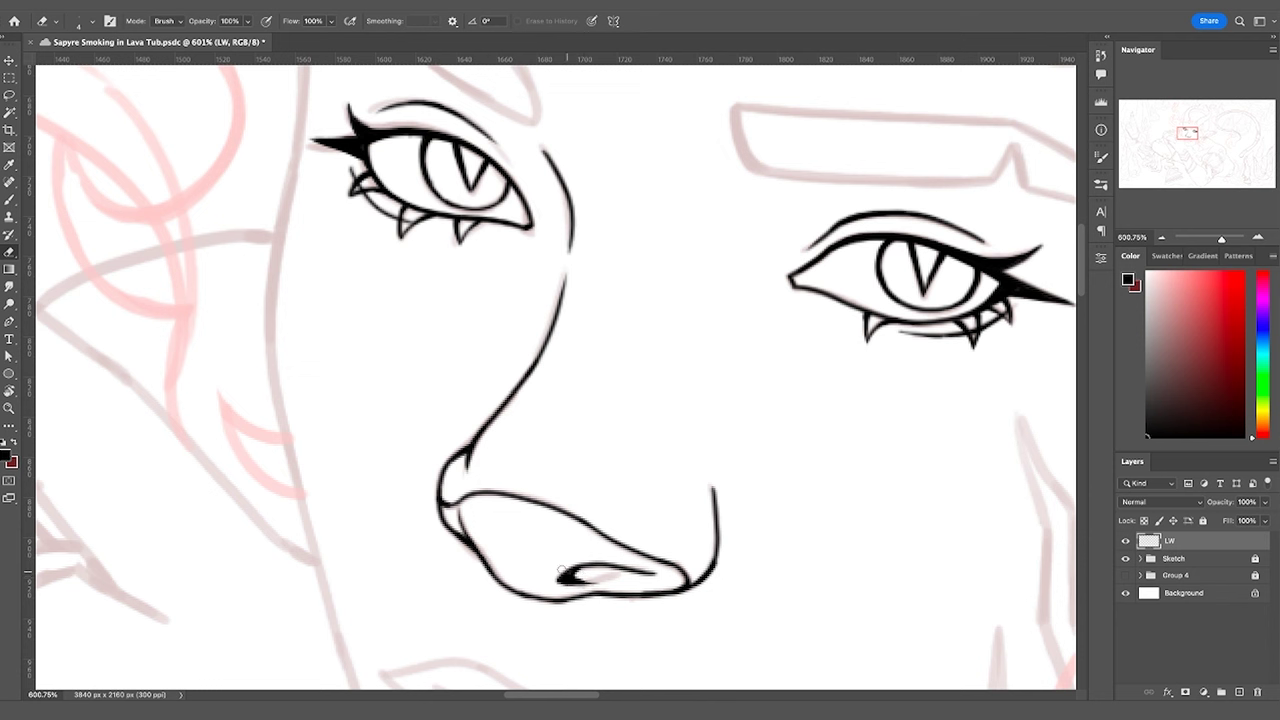
key("b")
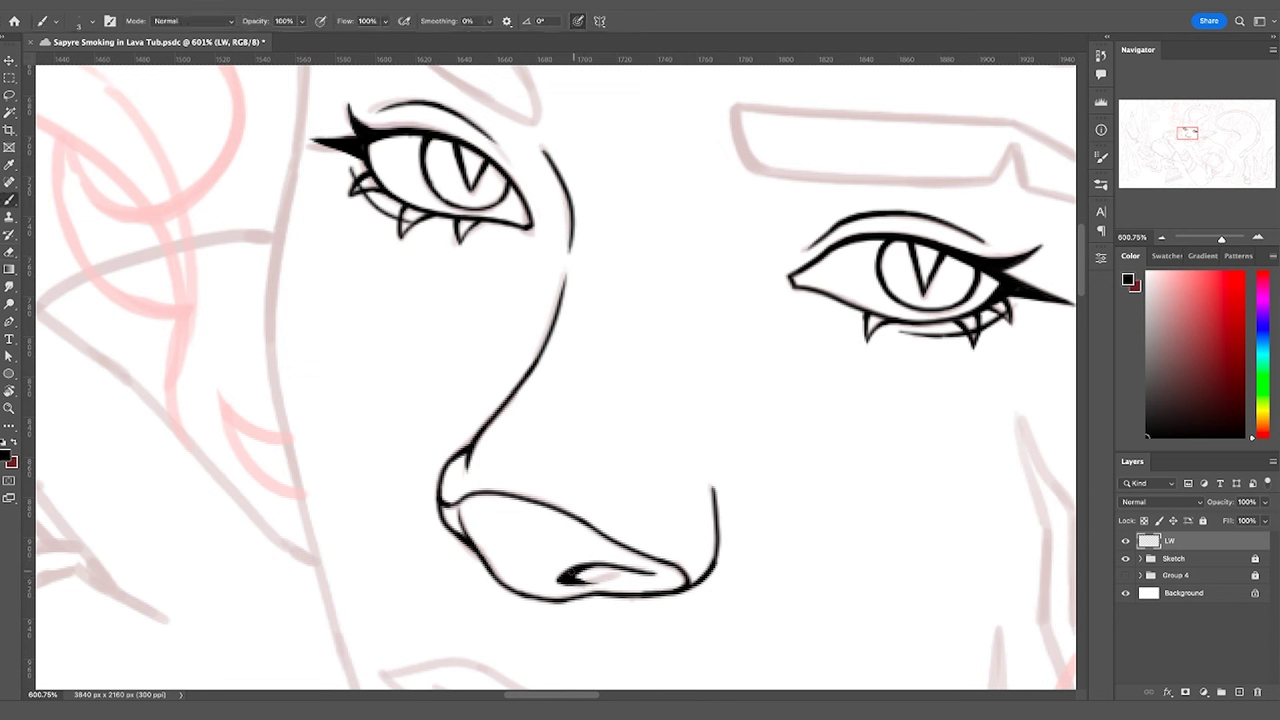
left_click_drag(569, 578, 577, 573)
key("e")
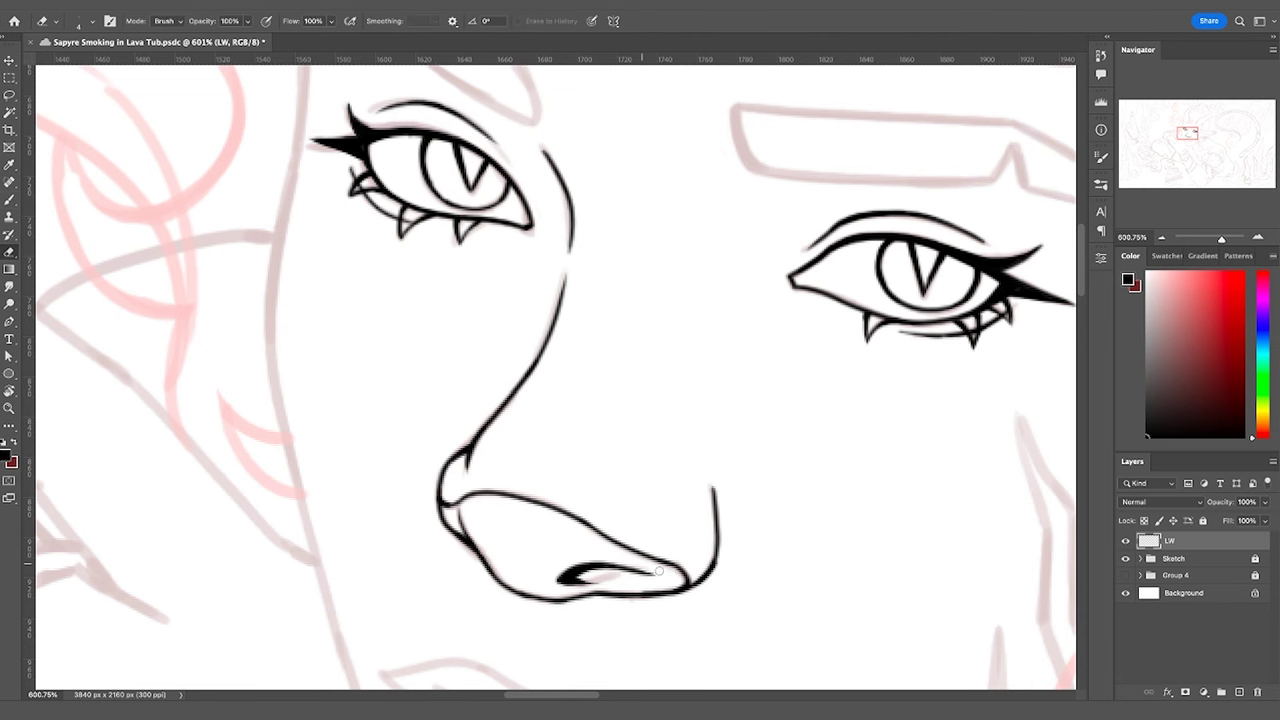
Examine the inked eyes and nose within the whole face, then look closely at the nostril
key("z")
left_click_drag(639, 538, 598, 518)
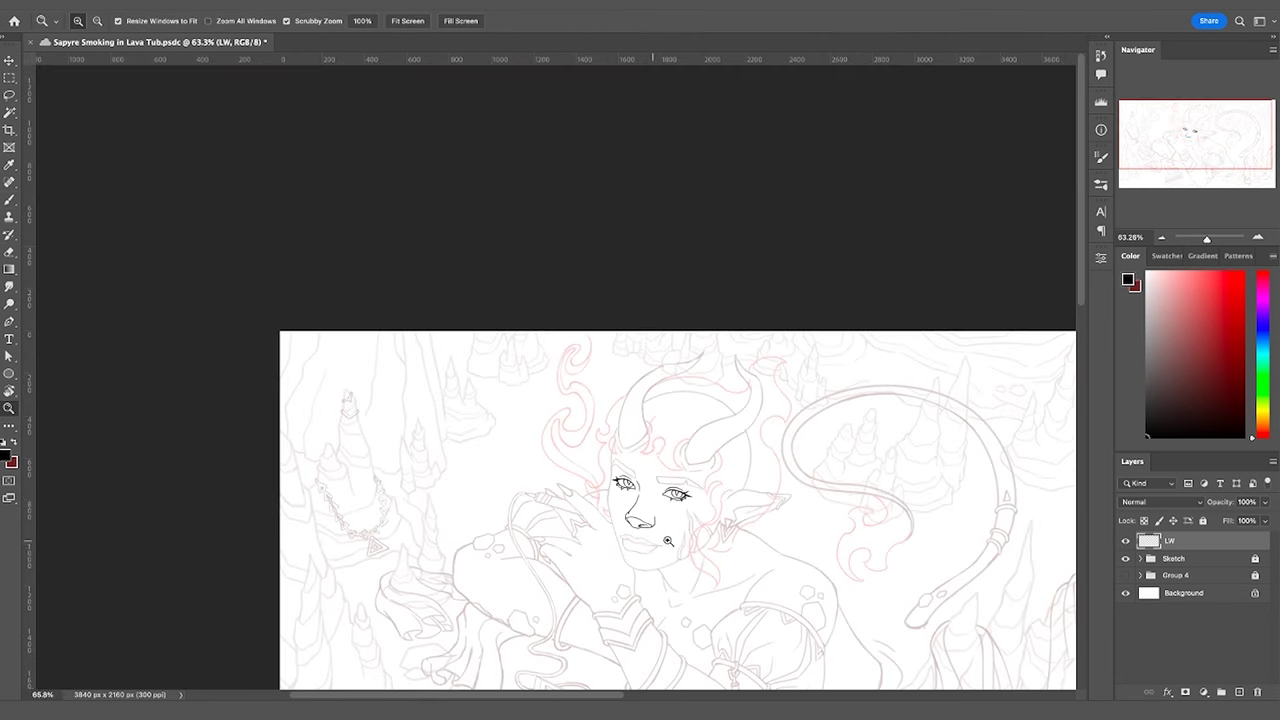
scroll(668, 541, "up", 5)
key("space")
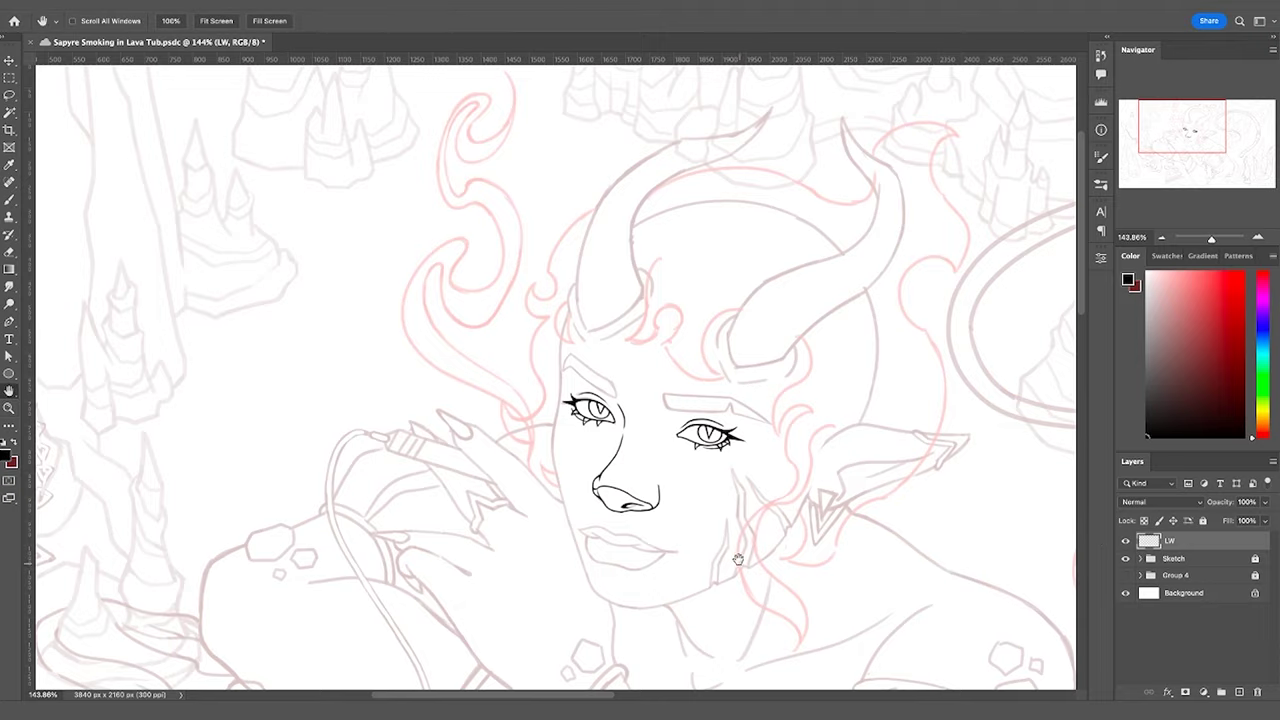
left_click_drag(735, 556, 601, 471)
left_click_drag(557, 424, 571, 412)
scroll(545, 418, "up", 5)
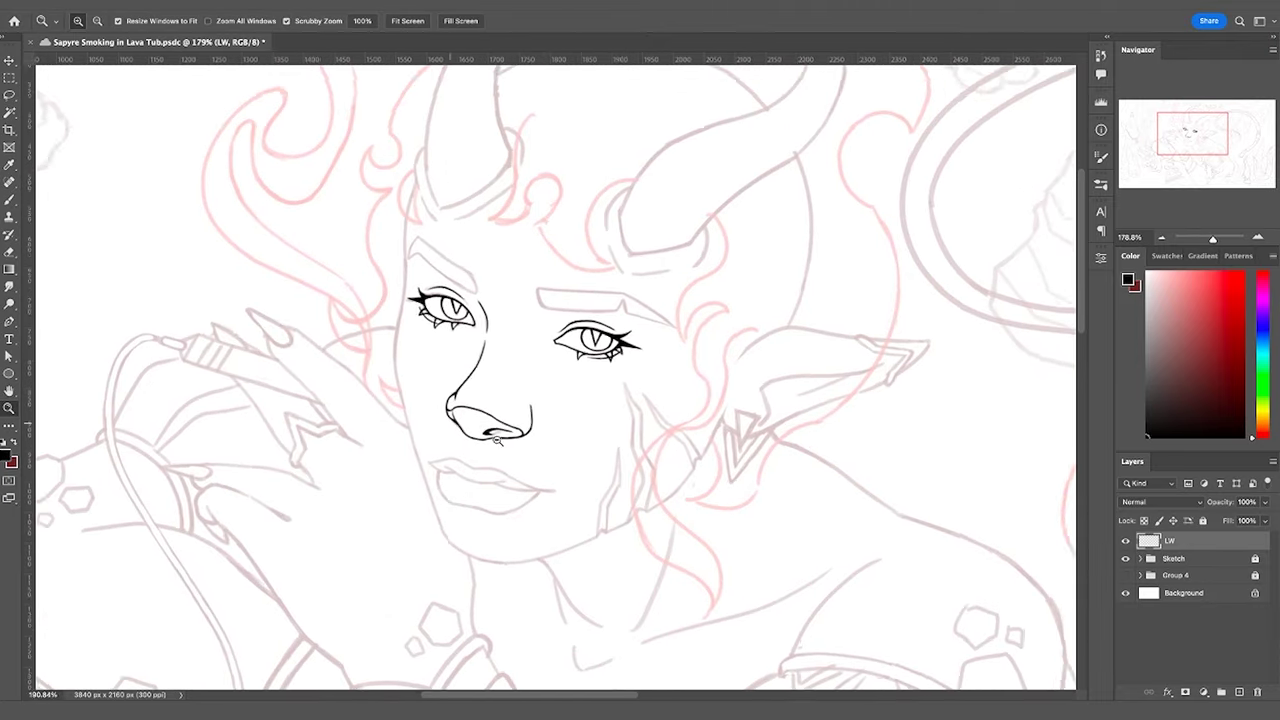
key("b")
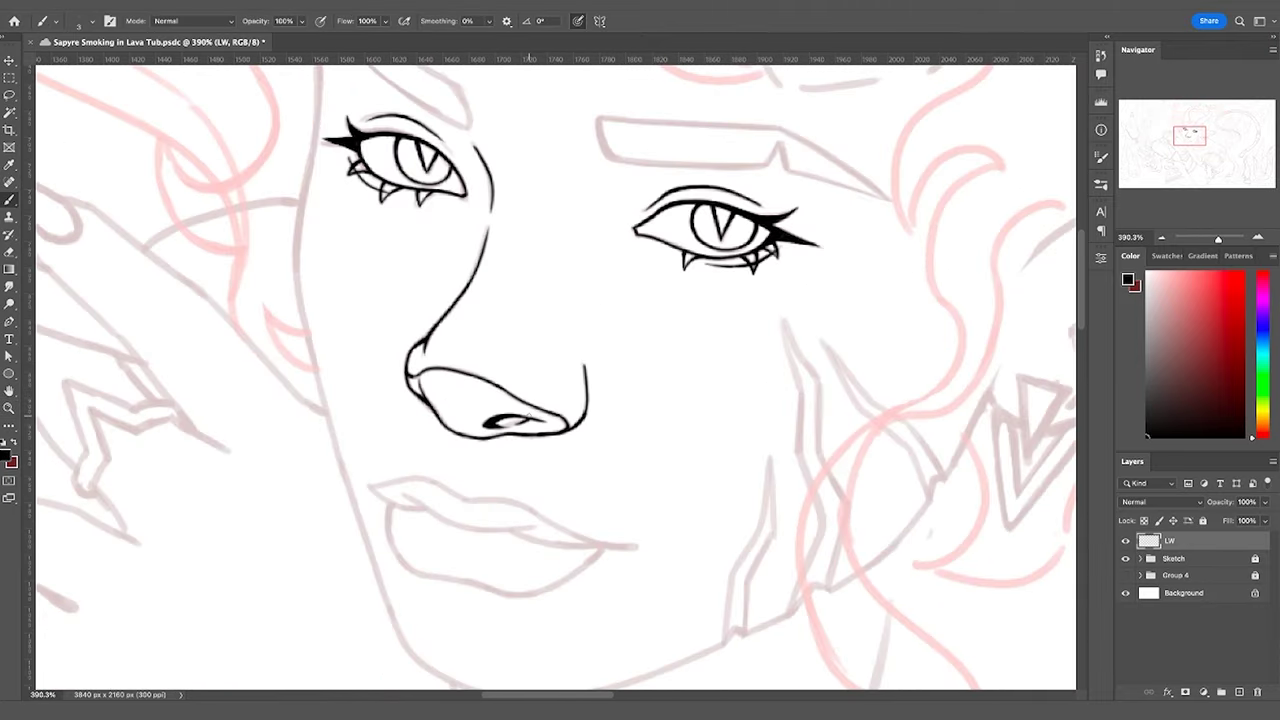
key("e")
scroll(515, 415, "up", 3)
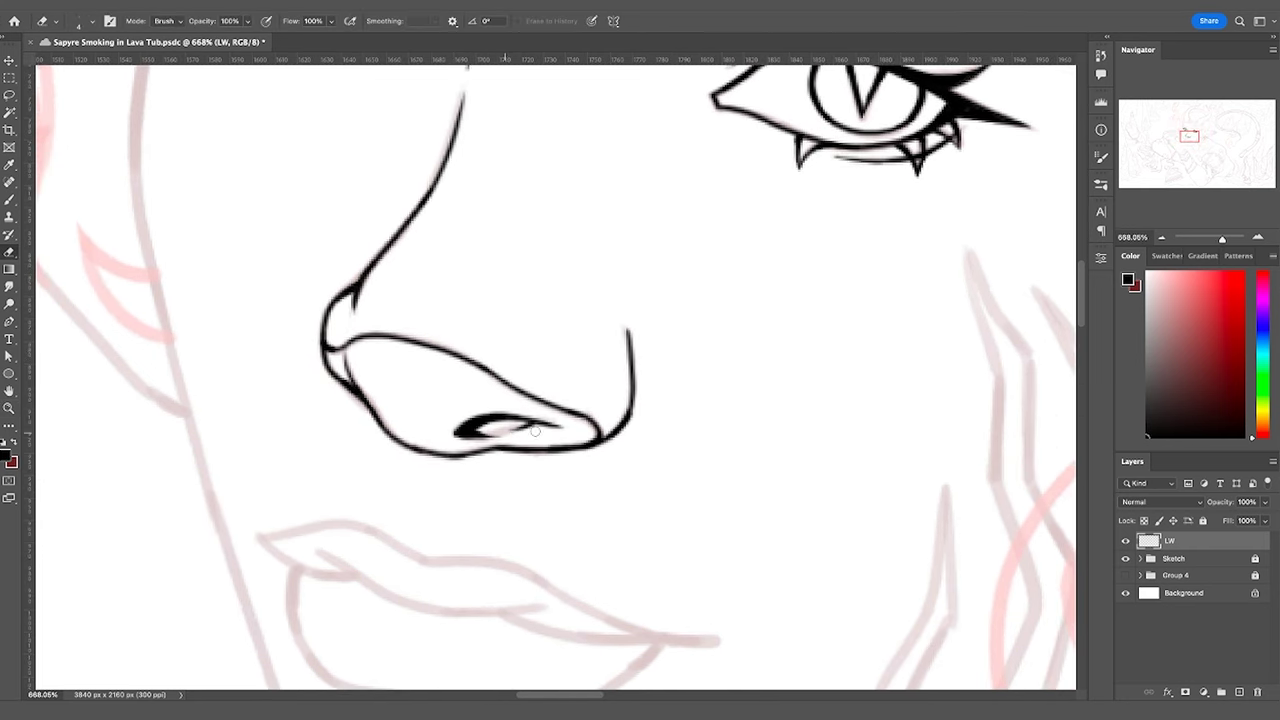
Thicken the inner edge of the nostril opening with the Brush and clean up its shape with the Eraser
key("b")
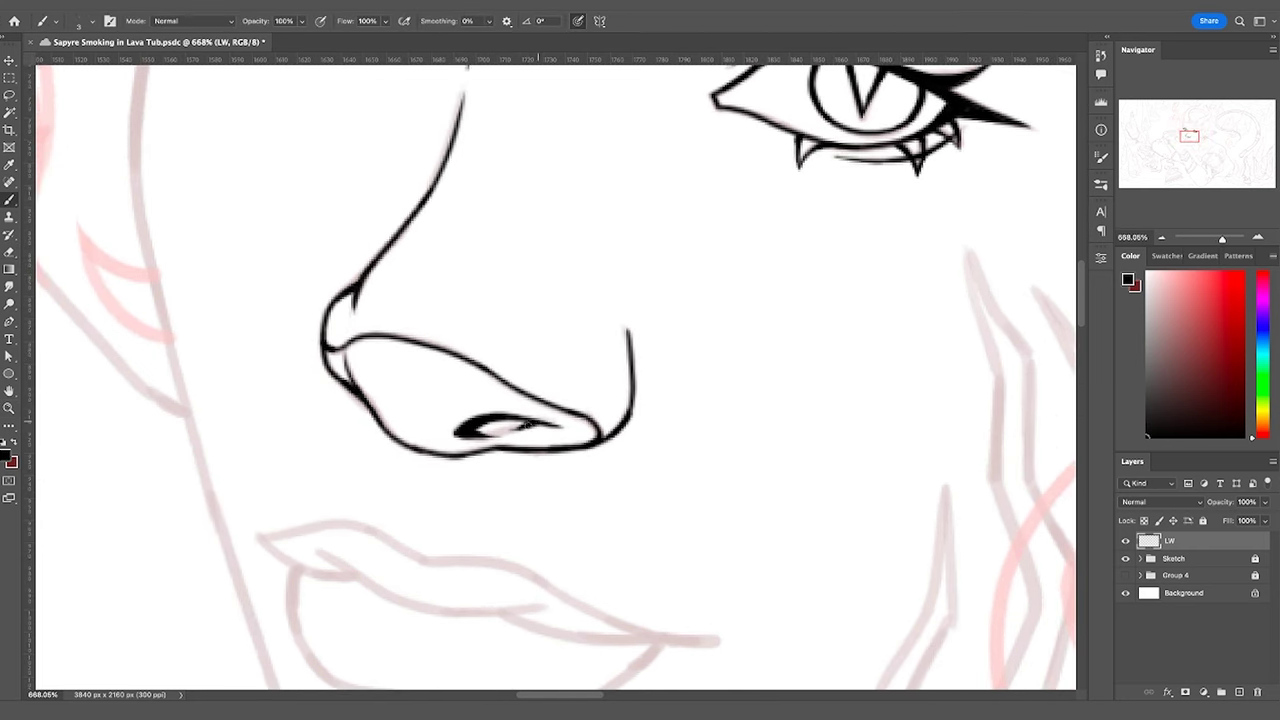
left_click_drag(530, 423, 479, 432)
key("z")
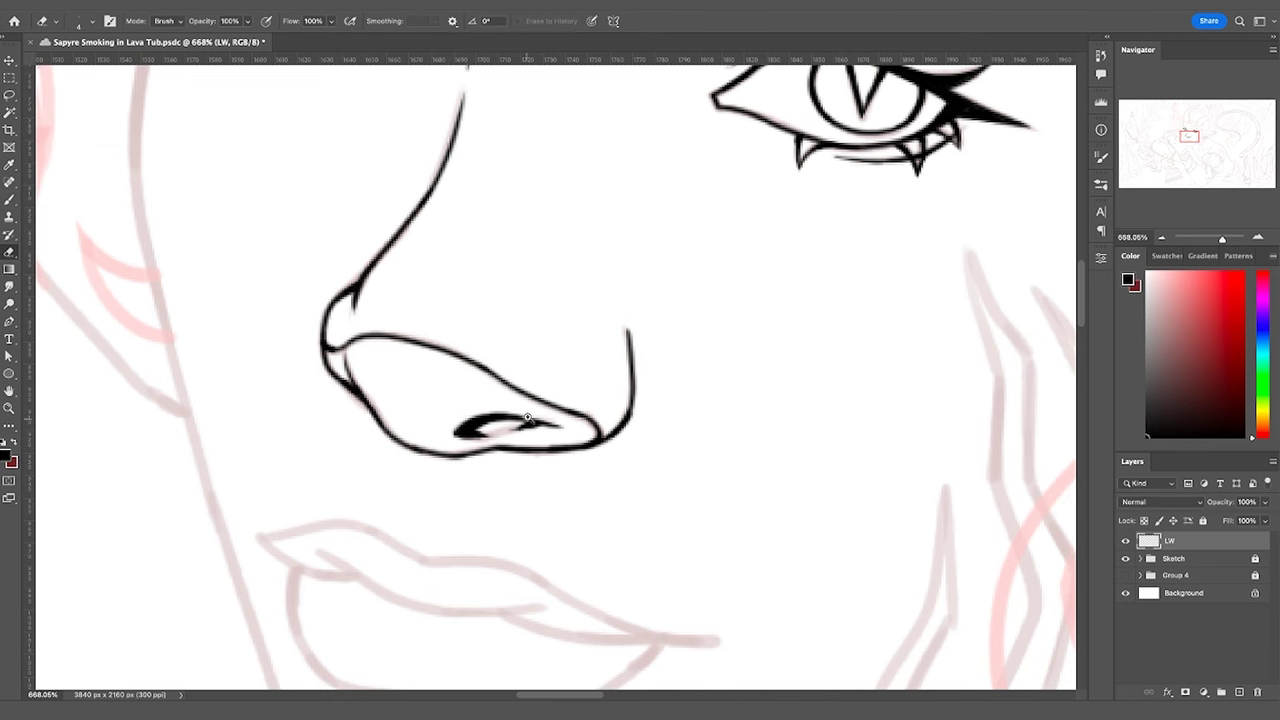
left_click_drag(502, 437, 399, 420)
left_click_drag(699, 535, 663, 526)
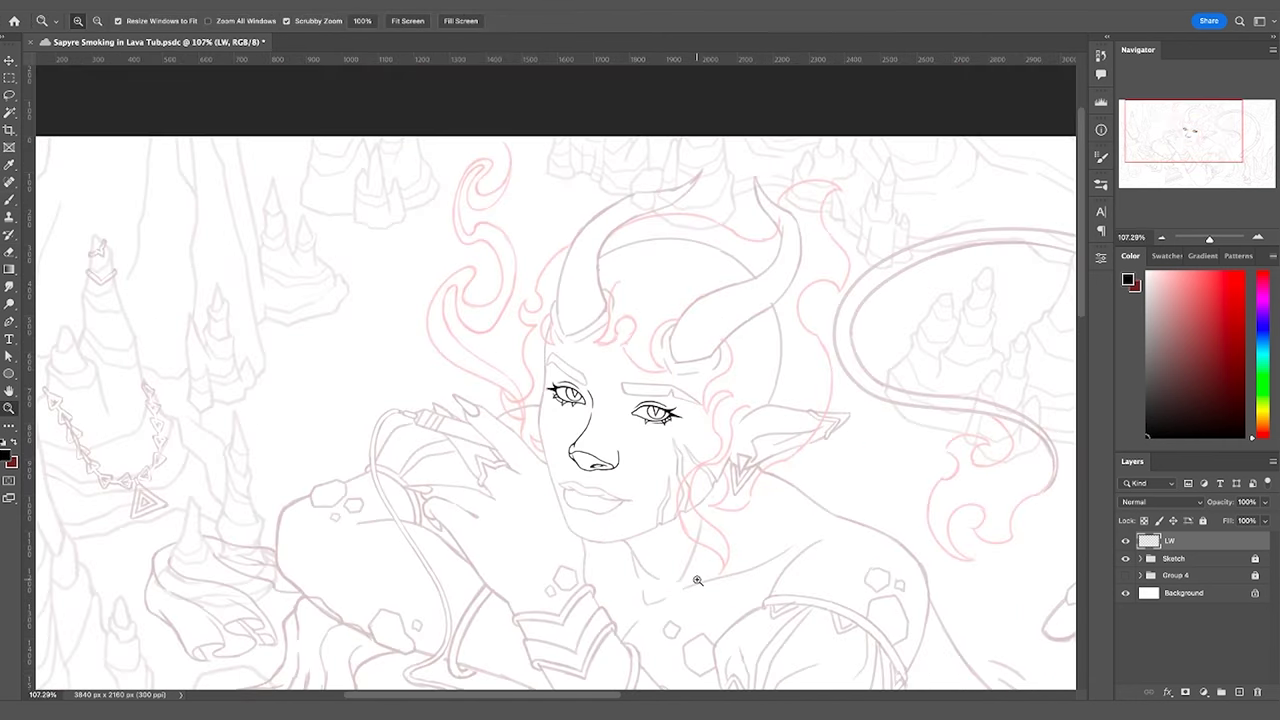
Ink the lips over the sketch, thickening the lines at the mouth's right corner and both ends of the lower lip
left_click_drag(760, 580, 635, 553)
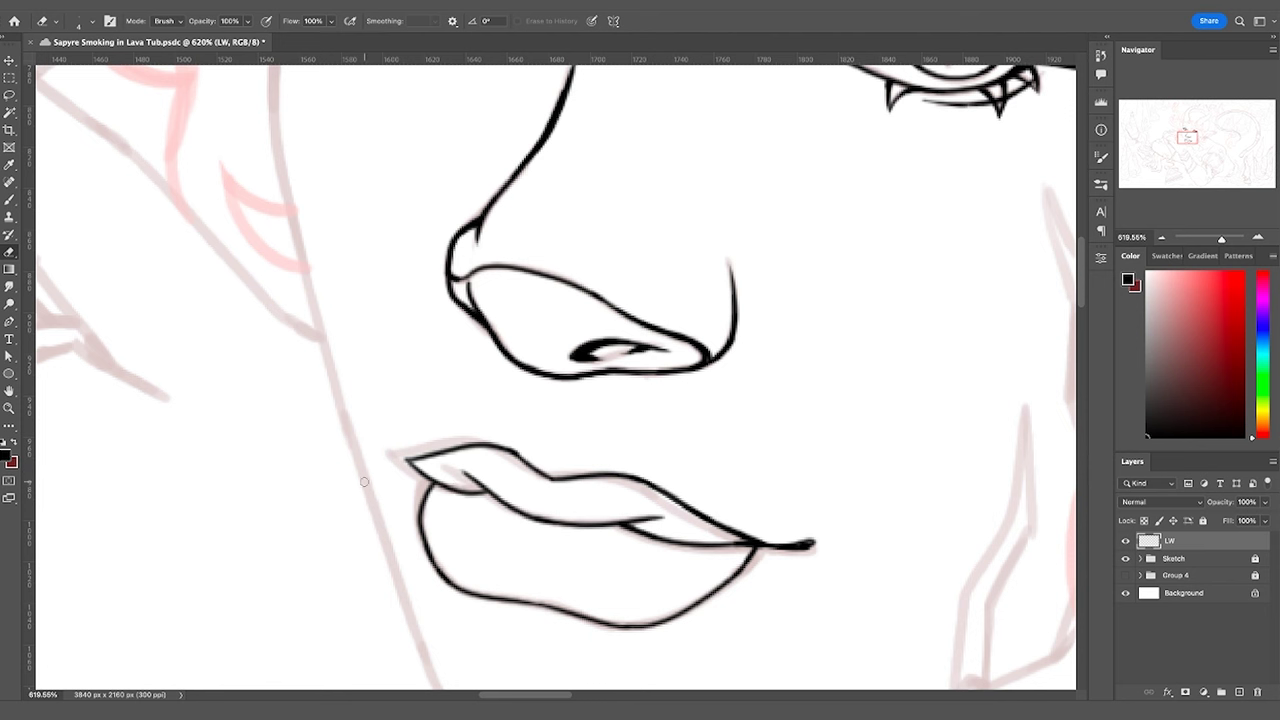
key("b")
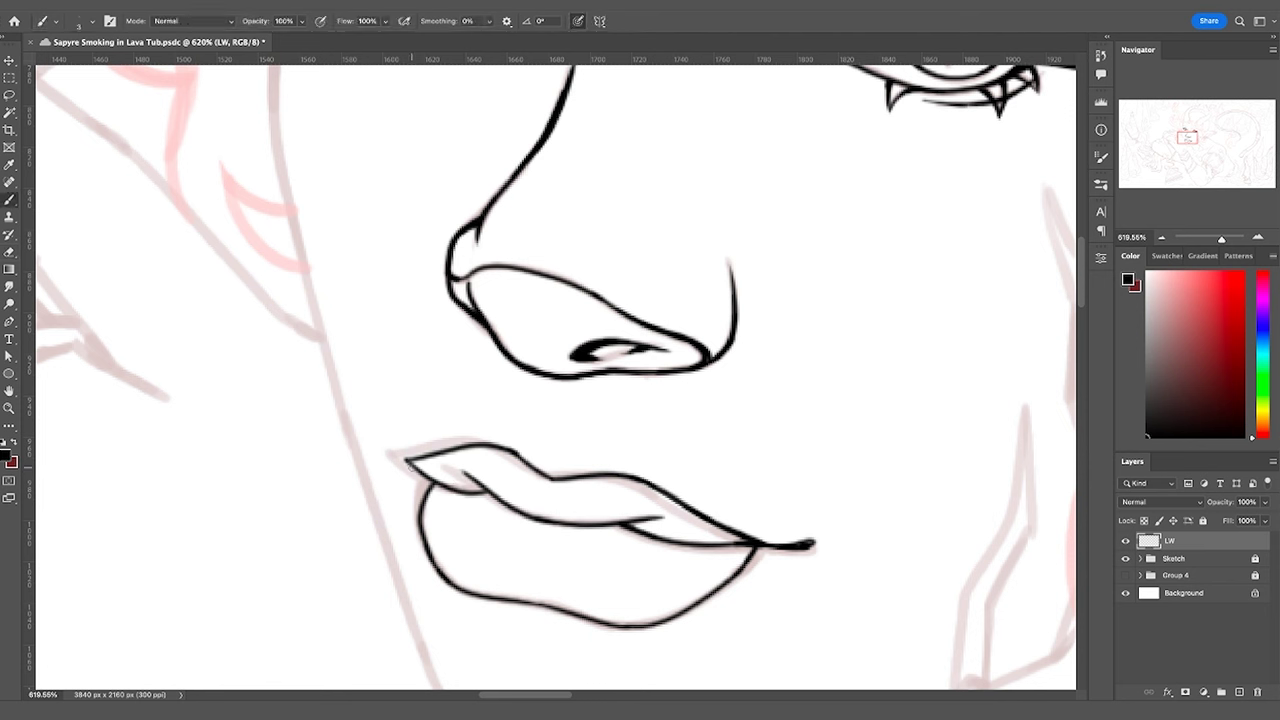
mouse_move(632, 524)
left_mouse_down()
mouse_move(698, 545)
mouse_move(731, 575)
mouse_move(719, 587)
mouse_move(741, 560)
mouse_move(704, 597)
left_mouse_up()
left_click_drag(698, 514, 741, 538)
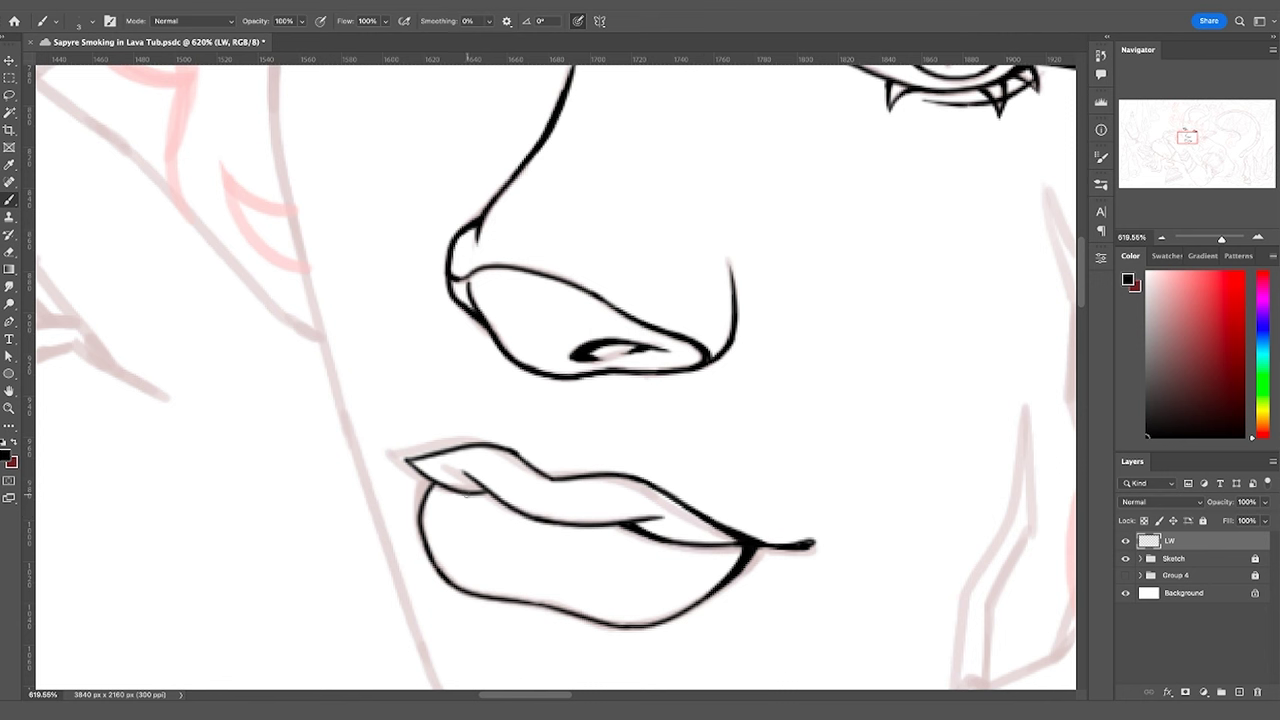
mouse_move(452, 489)
left_mouse_down()
mouse_move(494, 499)
mouse_move(422, 512)
mouse_move(424, 552)
left_mouse_up()
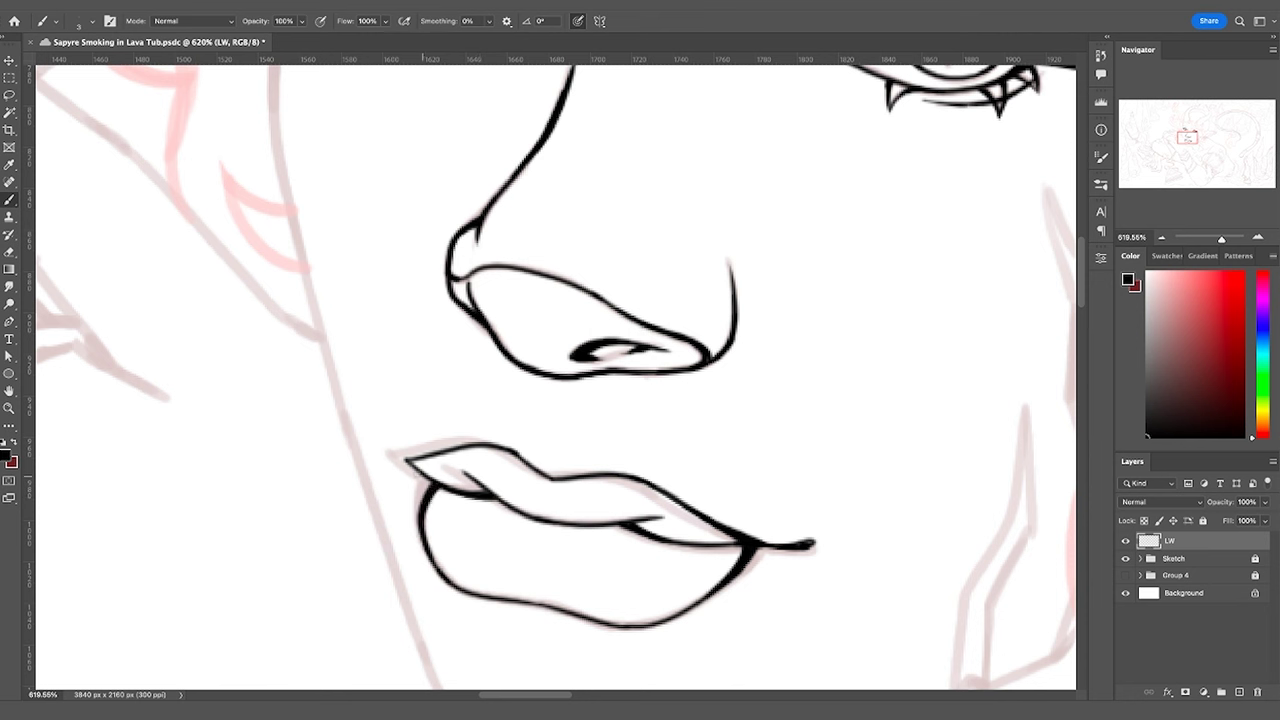
Thicken the line at the upper lip's left corner and touch up the upper lip's contour
left_click_drag(409, 462, 443, 486)
mouse_move(521, 456)
left_mouse_down()
mouse_move(559, 481)
mouse_move(634, 475)
mouse_move(618, 481)
mouse_move(578, 458)
left_mouse_up()
key("z")
left_click_drag(671, 490, 760, 490)
key("b")
left_click_drag(508, 456, 640, 466)
mouse_move(468, 430)
left_mouse_down()
mouse_move(524, 465)
mouse_move(464, 490)
left_mouse_up()
Hide the Sketch group and touch up the lip line art on the LW layer with the Brush
key("z")
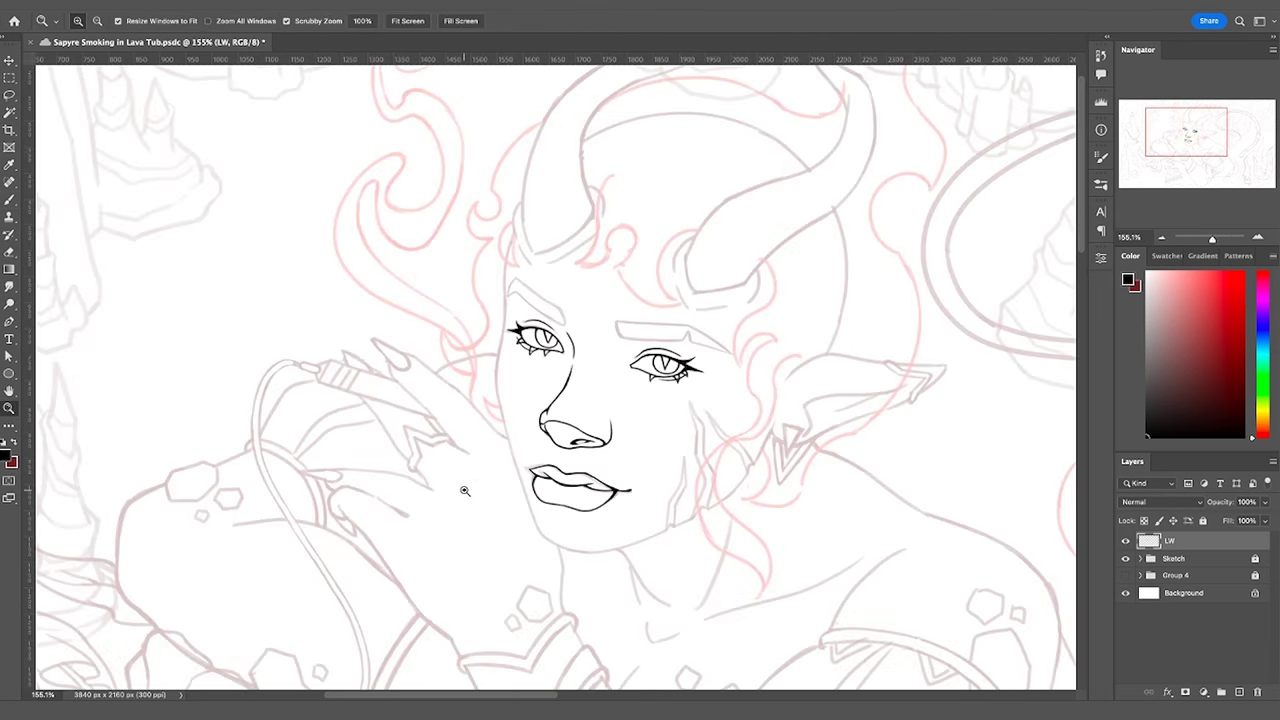
left_click(1125, 558)
mouse_move(590, 518)
left_mouse_down()
mouse_move(666, 523)
mouse_move(659, 515)
left_mouse_up()
left_click_drag(522, 474, 575, 475)
key("b")
left_click_drag(452, 494, 592, 523)
mouse_move(561, 515)
left_mouse_down()
mouse_move(607, 523)
mouse_move(648, 510)
mouse_move(595, 558)
left_mouse_up()
Examine the inked eyes, nose and lips without the sketch, then show the Sketch group again
key("z")
left_click_drag(721, 554, 670, 553)
left_click(760, 549)
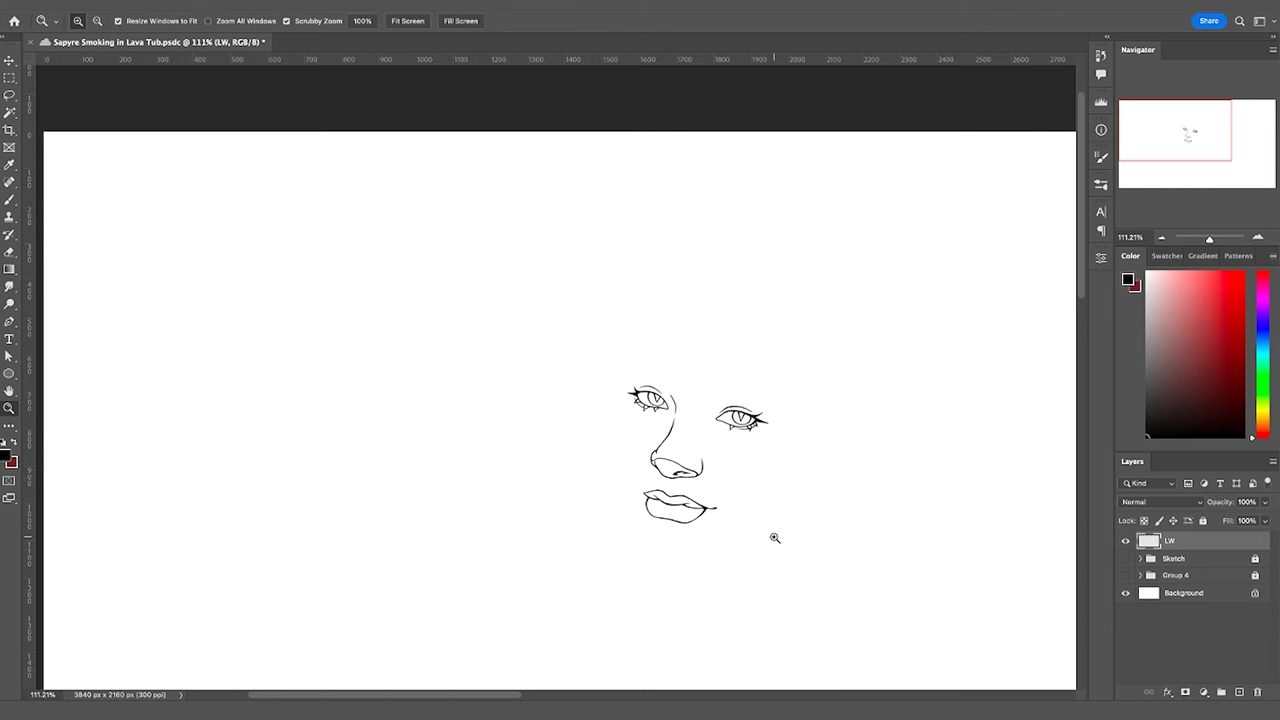
left_click(748, 532)
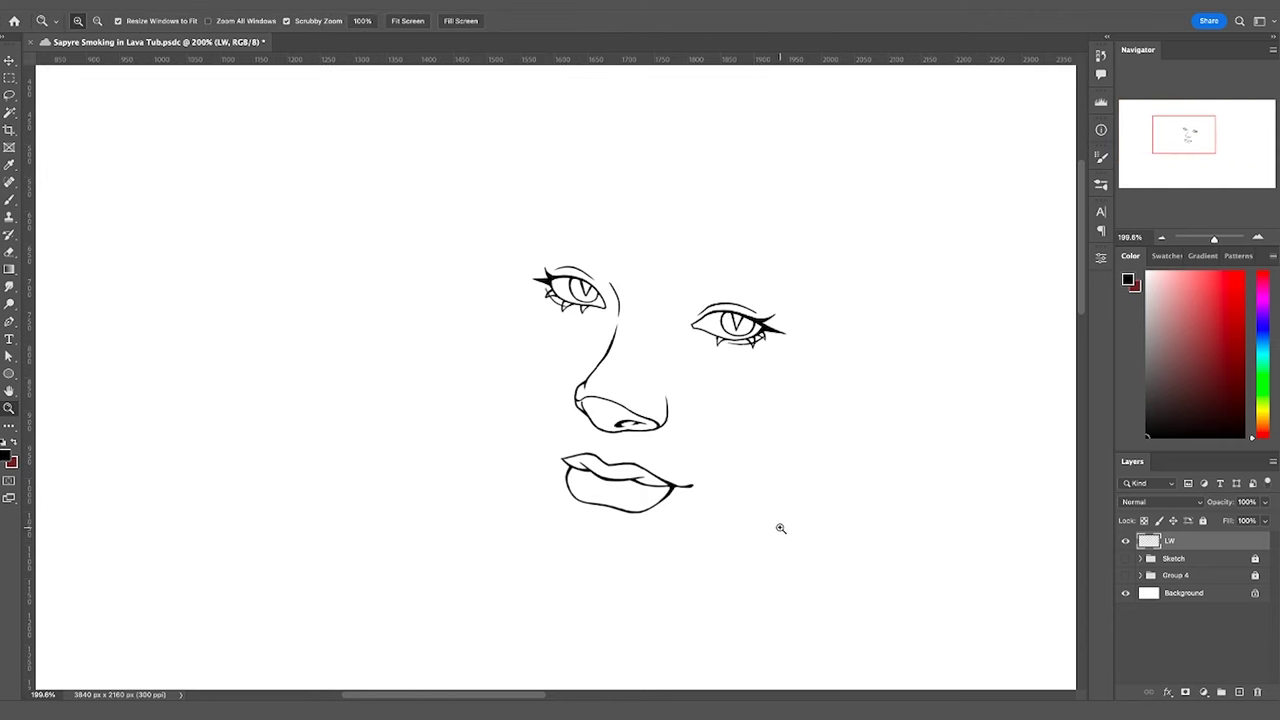
left_click(645, 445)
key("e")
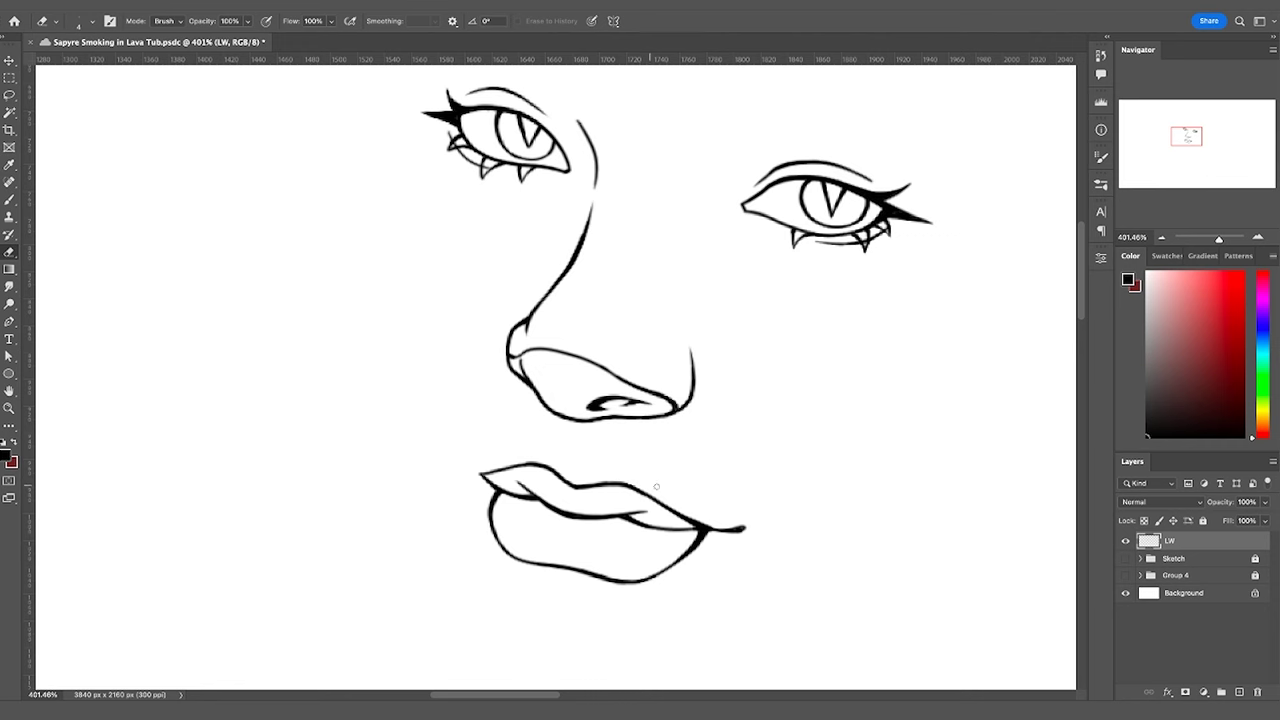
key("z")
scroll(564, 448, "down", 8)
left_click(1125, 558)
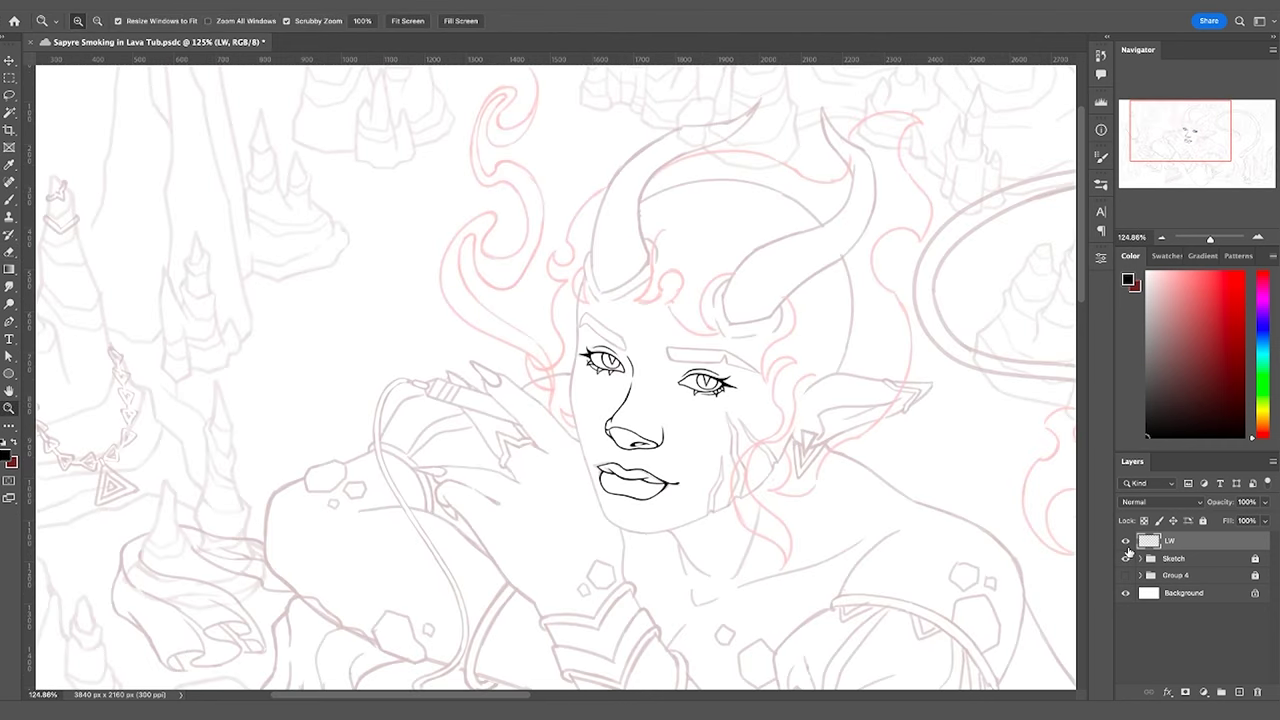
scroll(729, 509, "up", 2)
left_click(1140, 558)
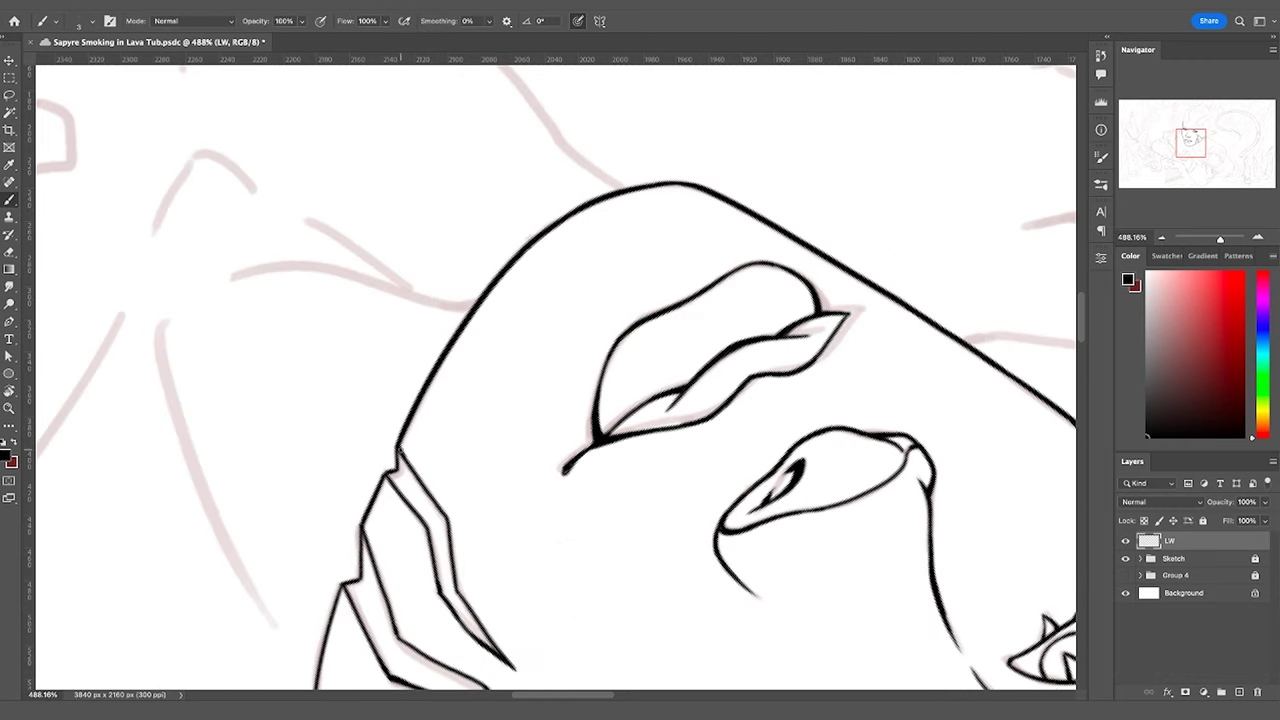
Thicken the line corners where the cheek cracks meet the jaw outline and along the long middle crack
mouse_move(386, 477)
left_mouse_down()
mouse_move(422, 517)
mouse_move(384, 473)
left_mouse_up()
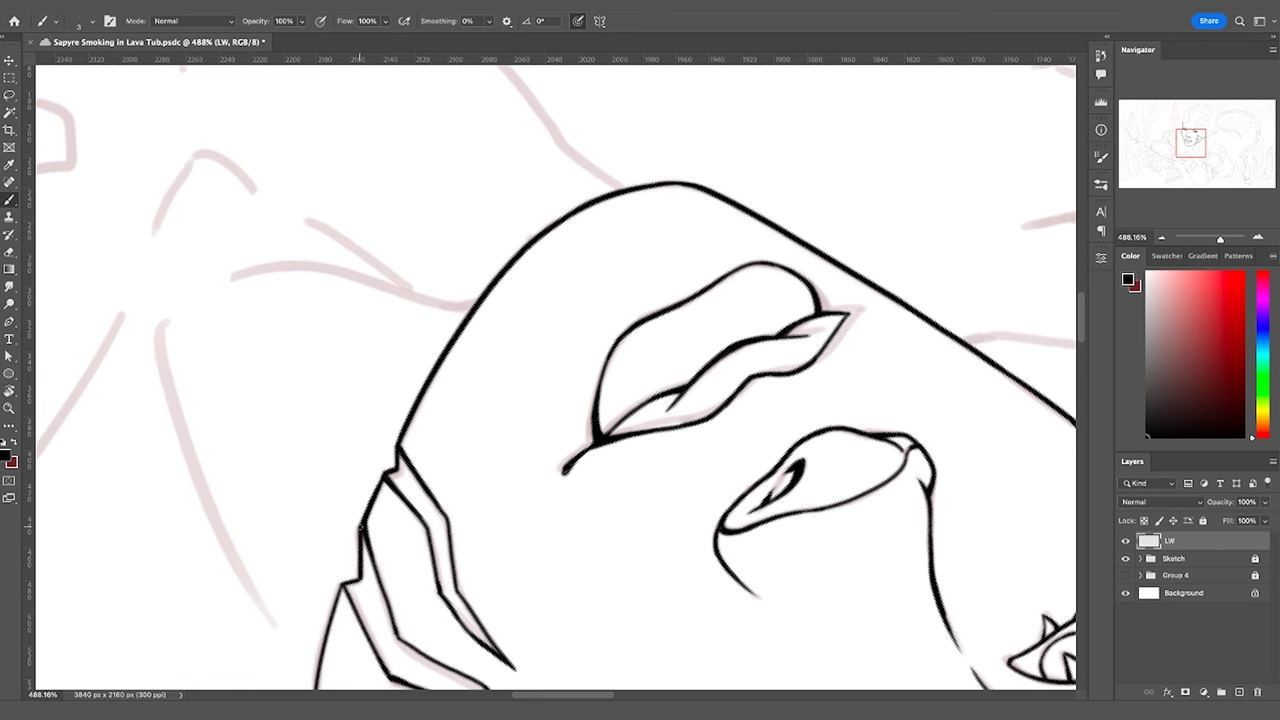
key("space")
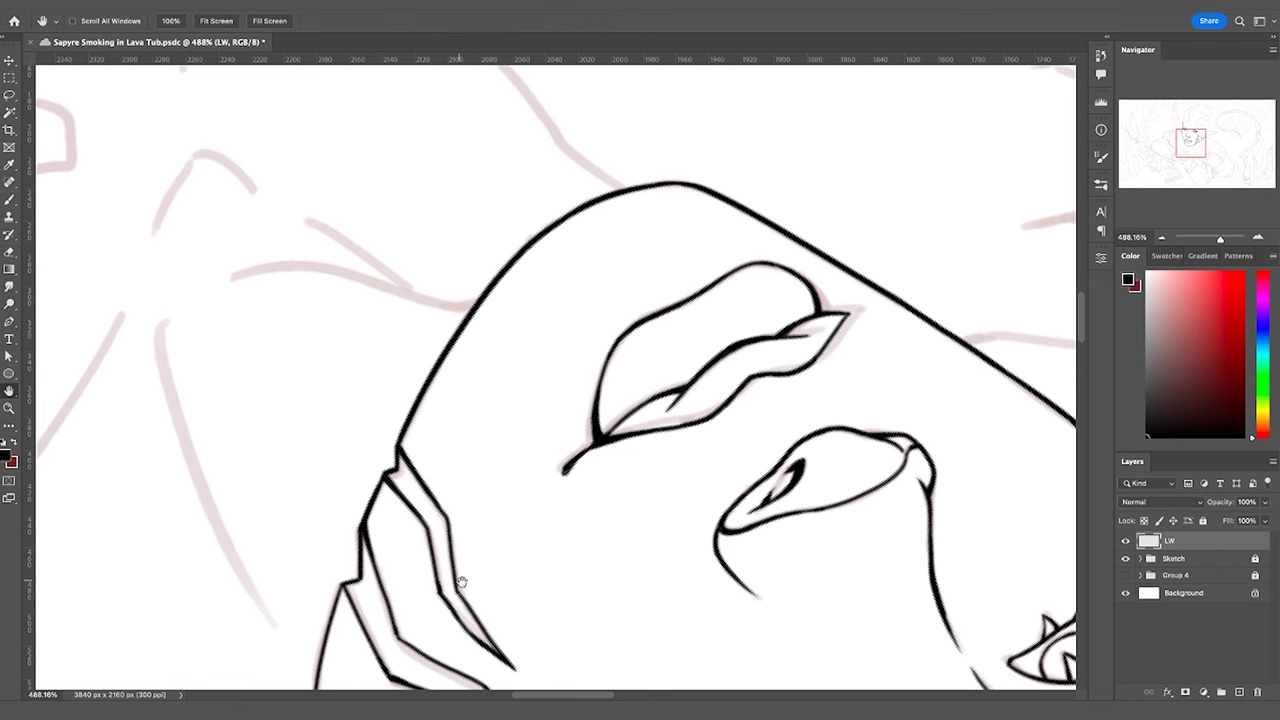
left_click_drag(503, 570, 629, 374)
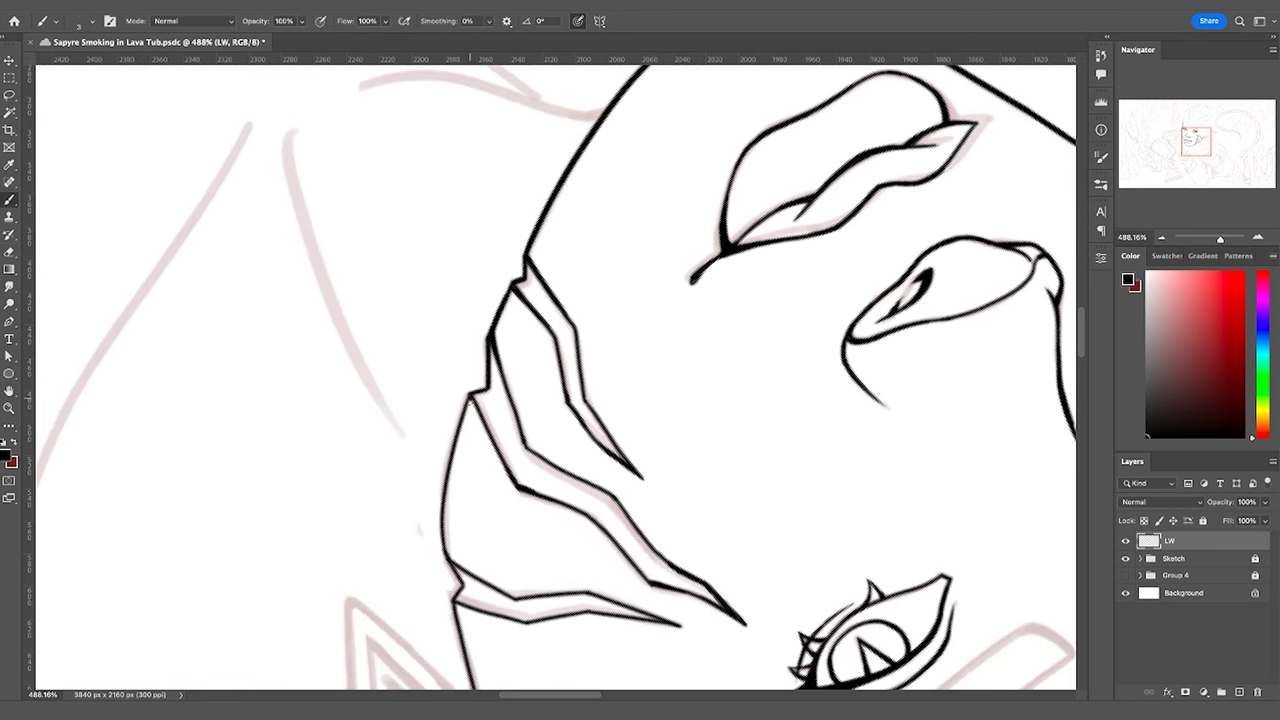
left_click_drag(470, 396, 450, 462)
left_click_drag(471, 402, 474, 428)
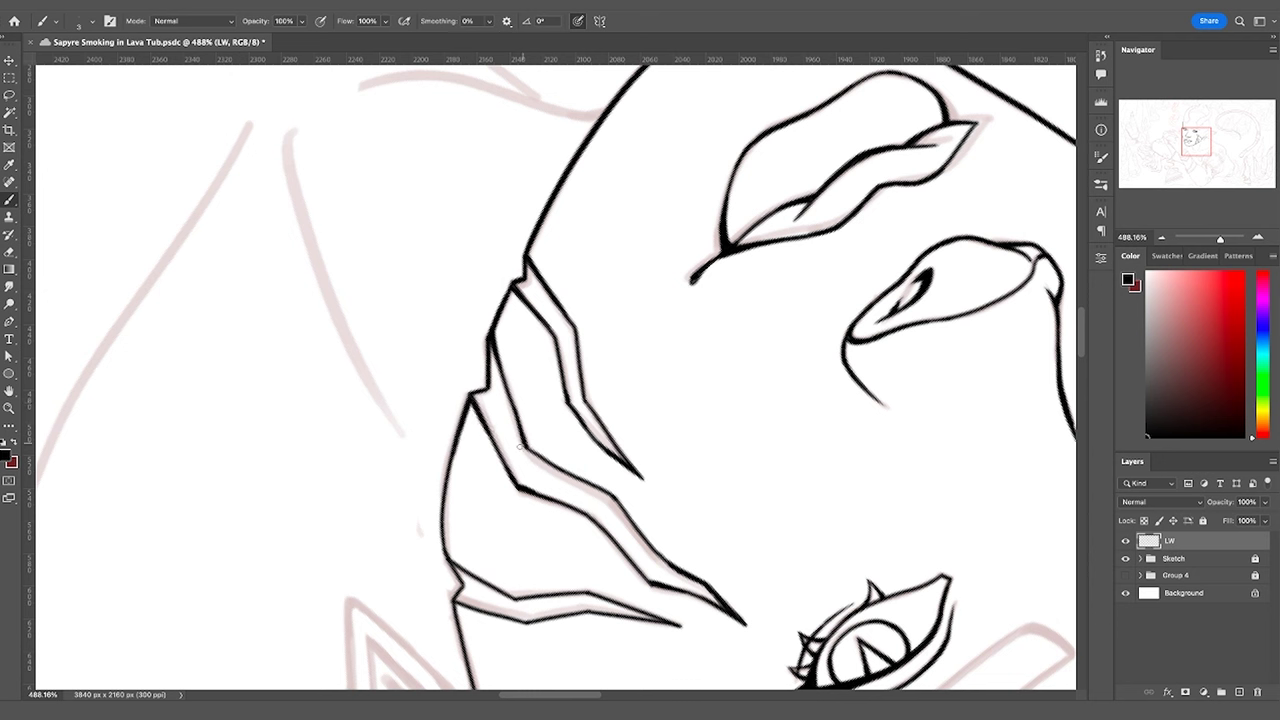
left_click_drag(530, 451, 566, 470)
key("Escape")
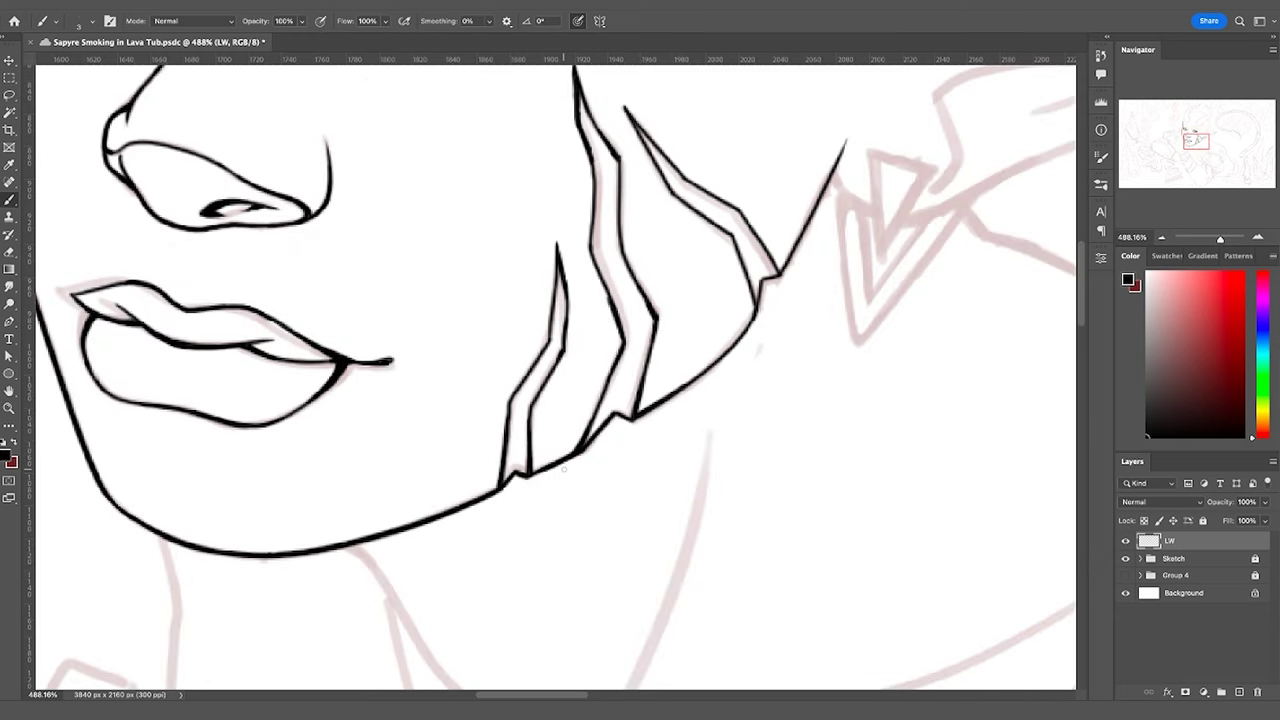
Add line weight to the edges of the long middle cheek crack and undo the last stroke
key("e")
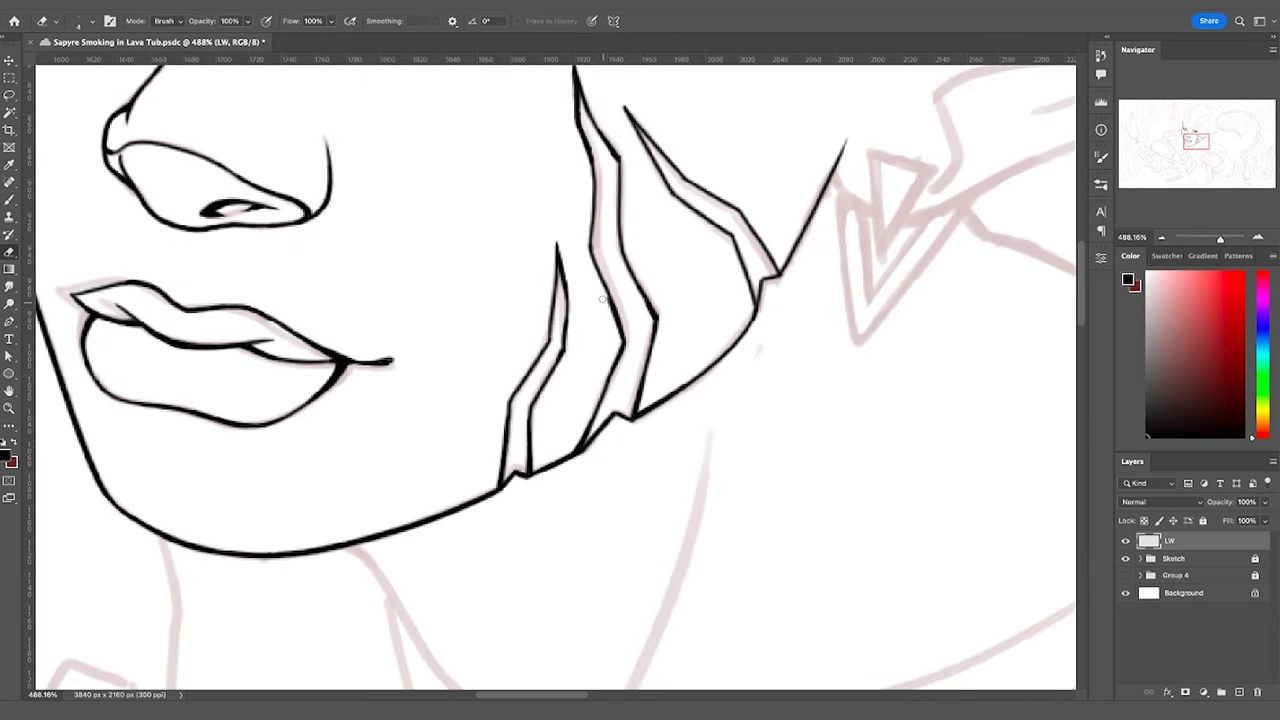
key("b")
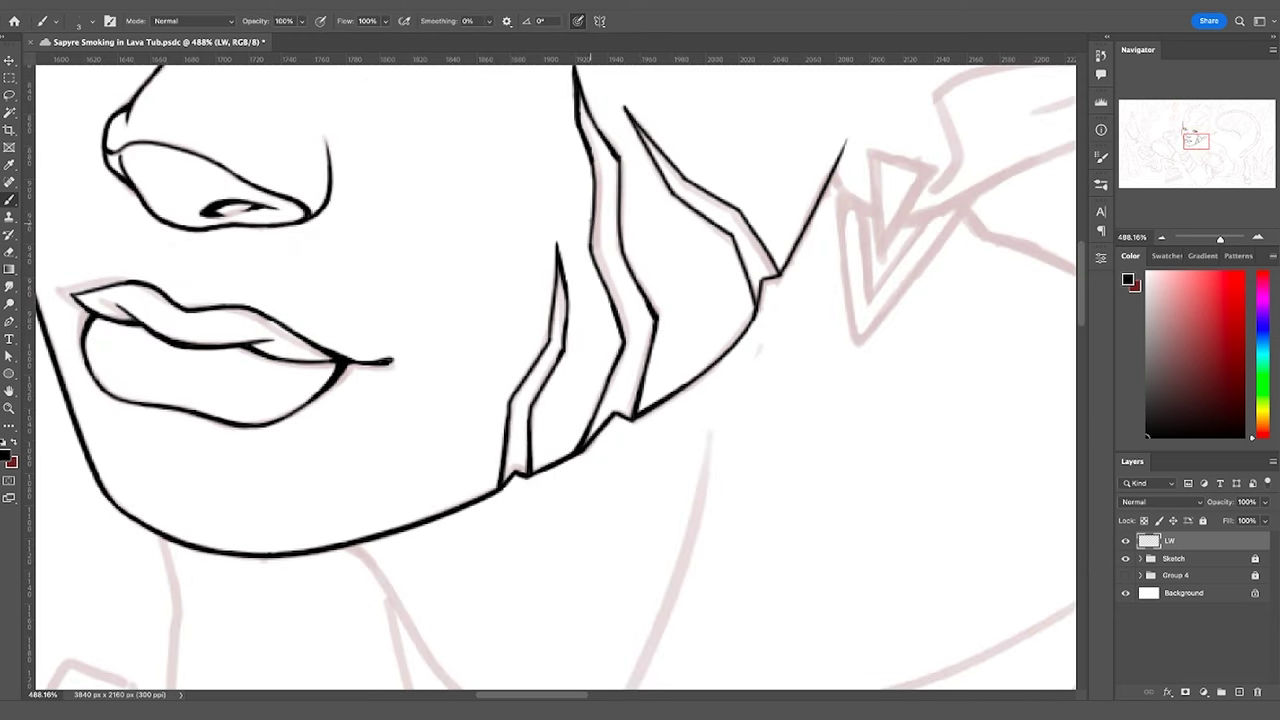
left_click_drag(593, 221, 611, 300)
left_click_drag(618, 228, 633, 271)
key("super+z")
key("e")
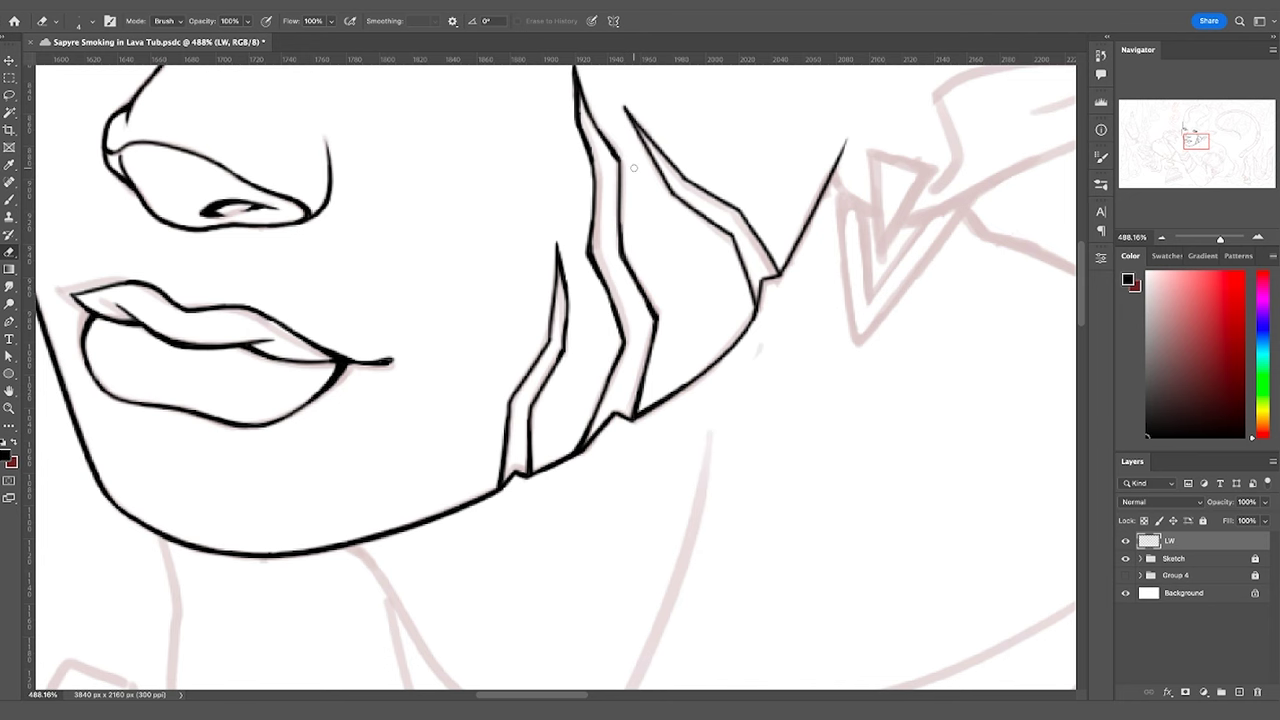
Refine the edges of the upper cheek crack near the ear with the Eraser and Brush
key("b")
scroll(624, 157, "up", 5)
scroll(624, 157, "right", 3)
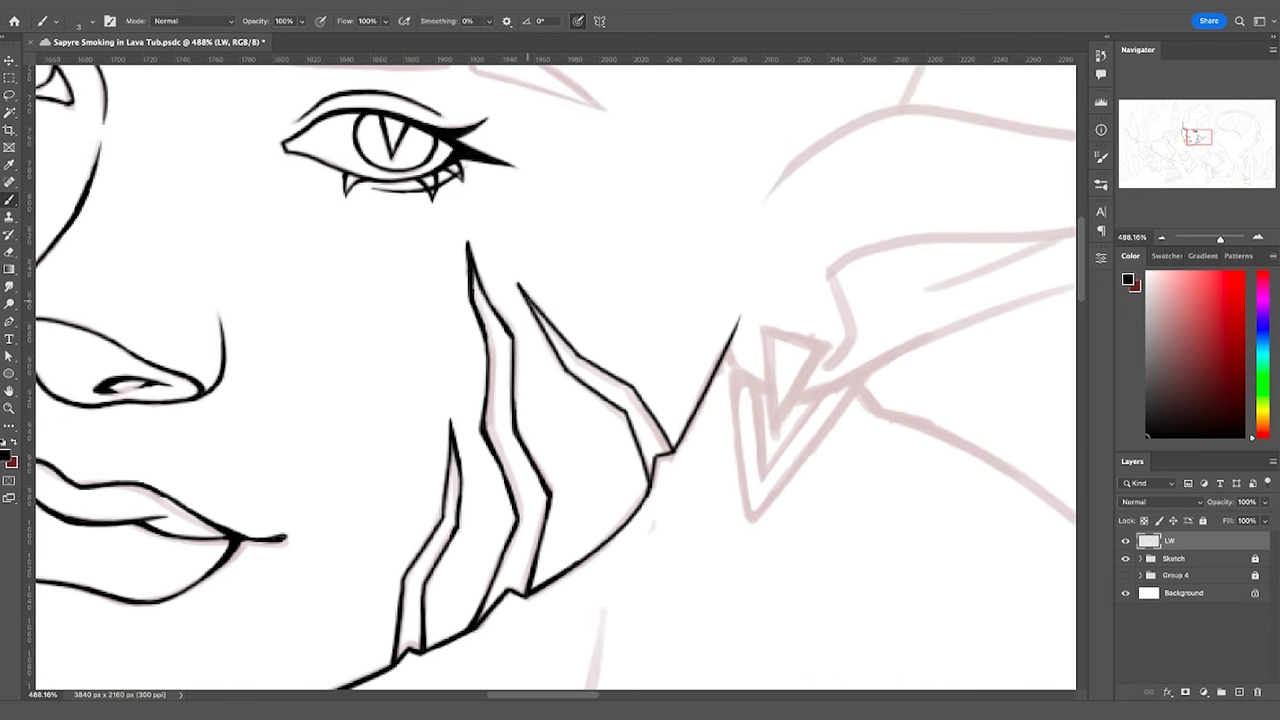
key("e")
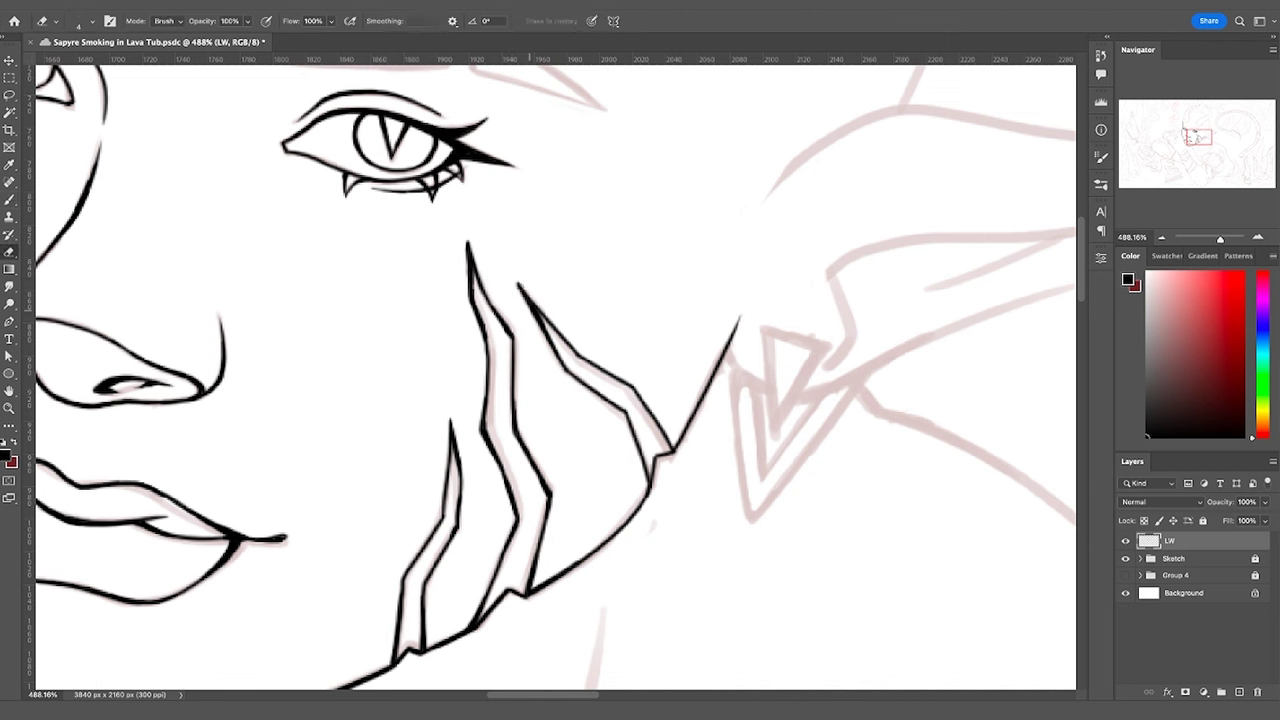
key("b")
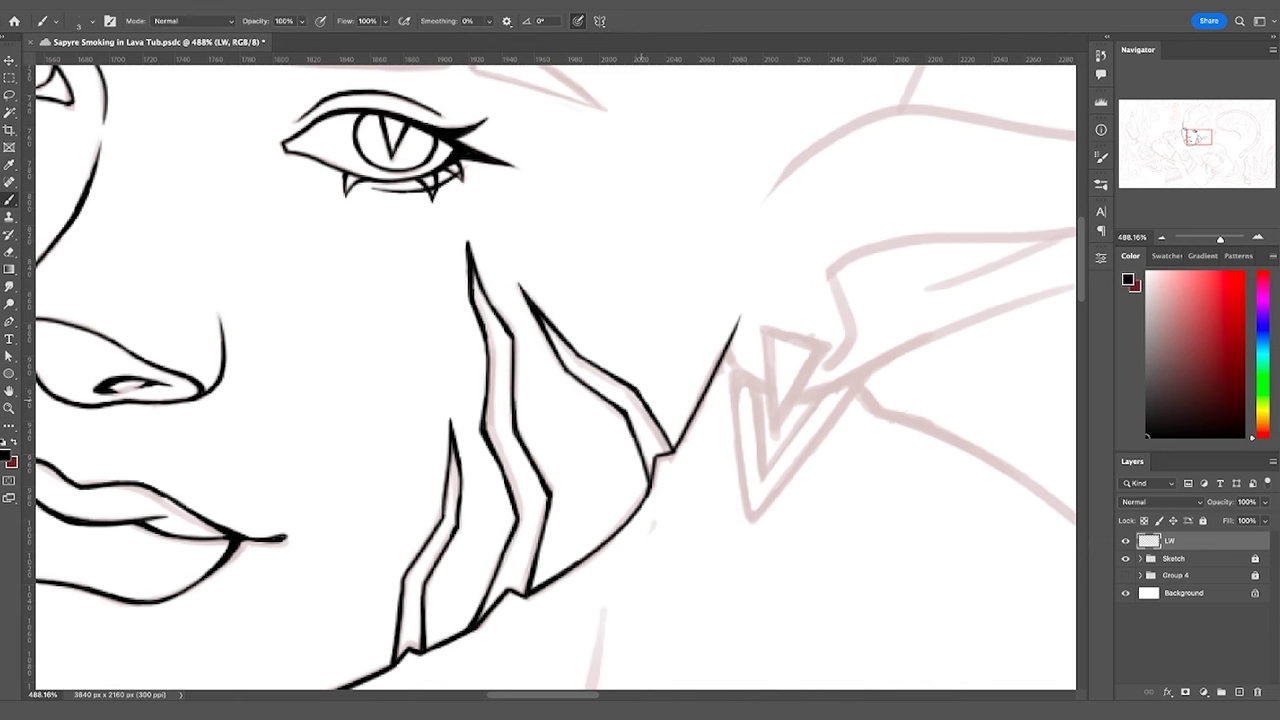
key("z")
left_click_drag(665, 329, 583, 300)
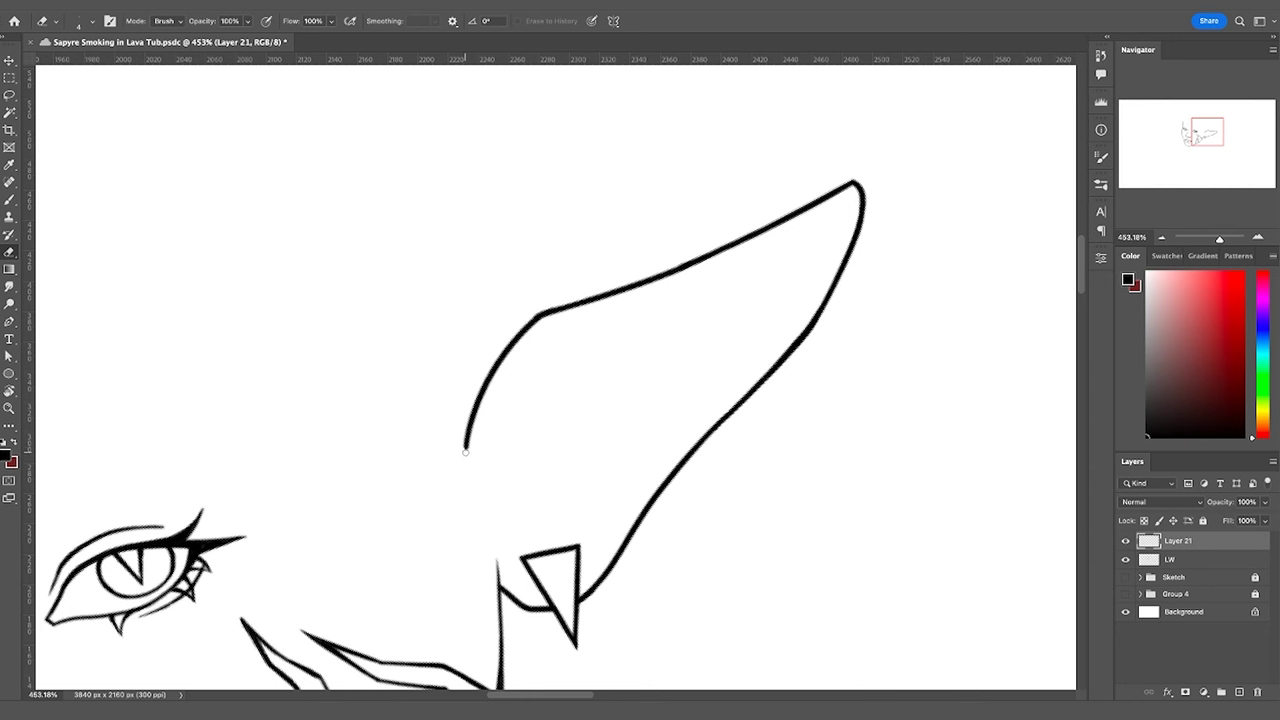
Merge Layer 21 down into the LW layer and thin the ear's lower outline near the tip with the Eraser
key("Delete")
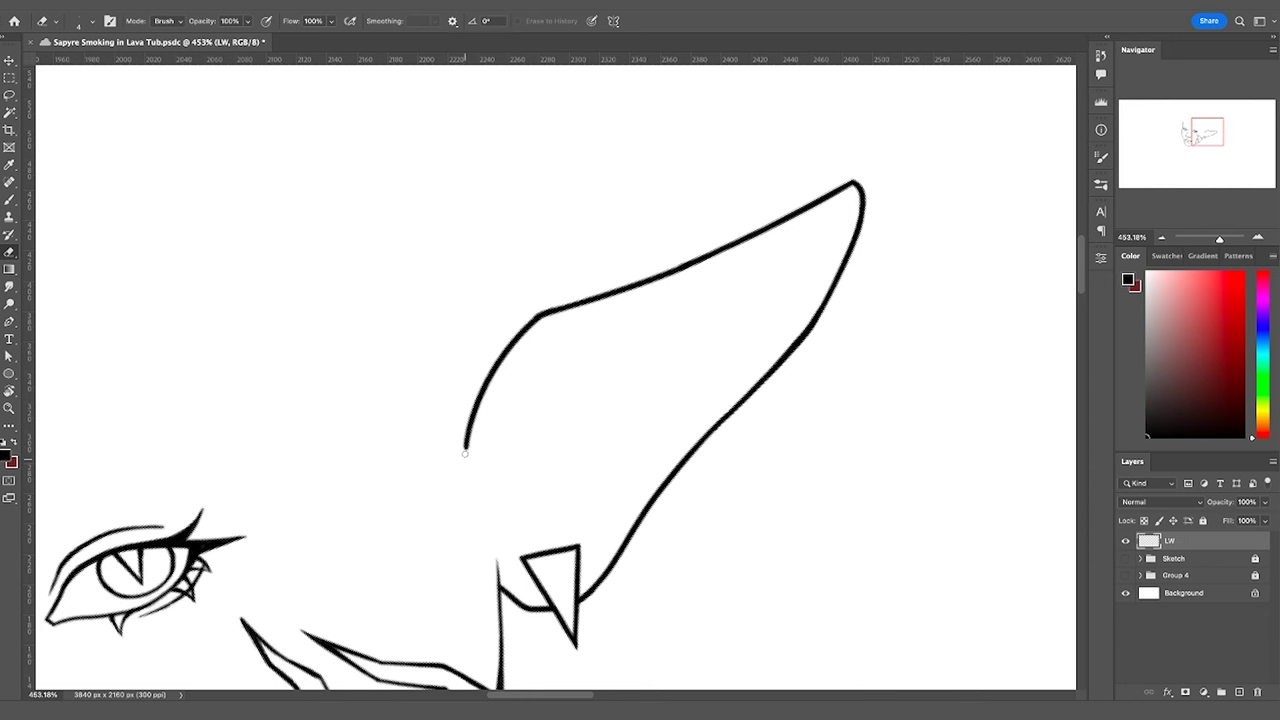
key("z")
left_click_drag(530, 369, 471, 430)
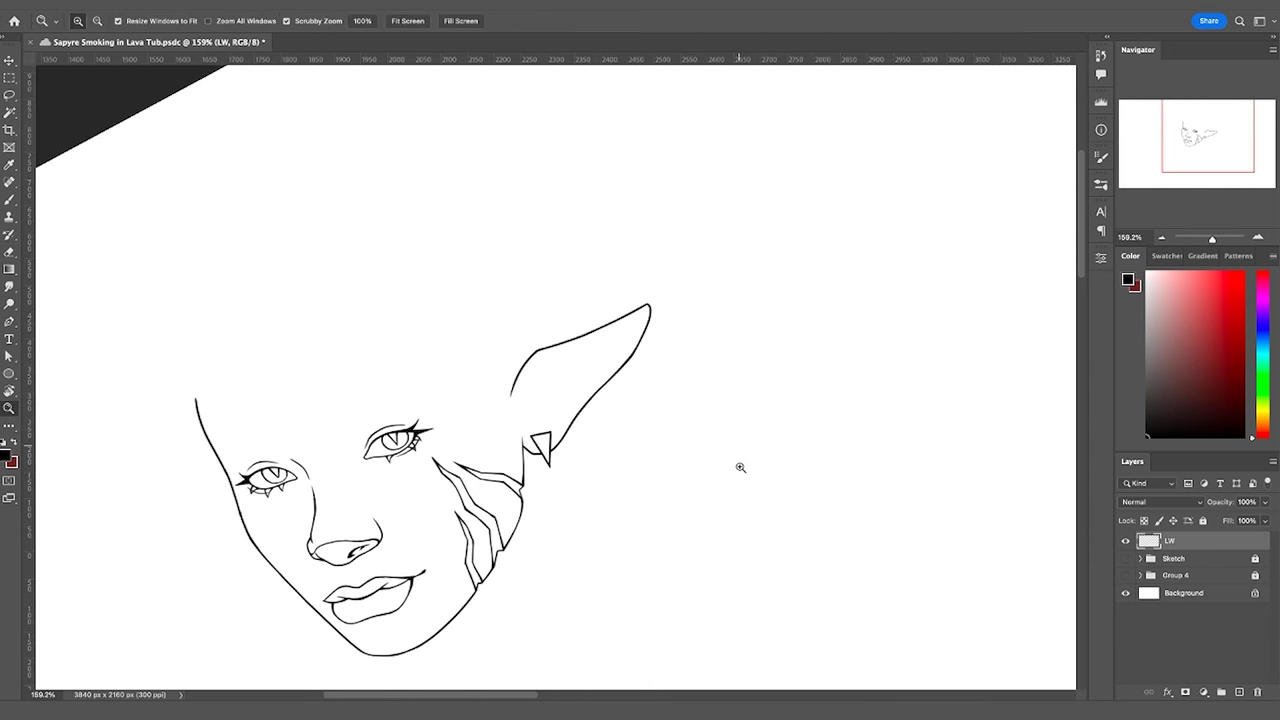
left_click_drag(621, 340, 666, 279)
key("e")
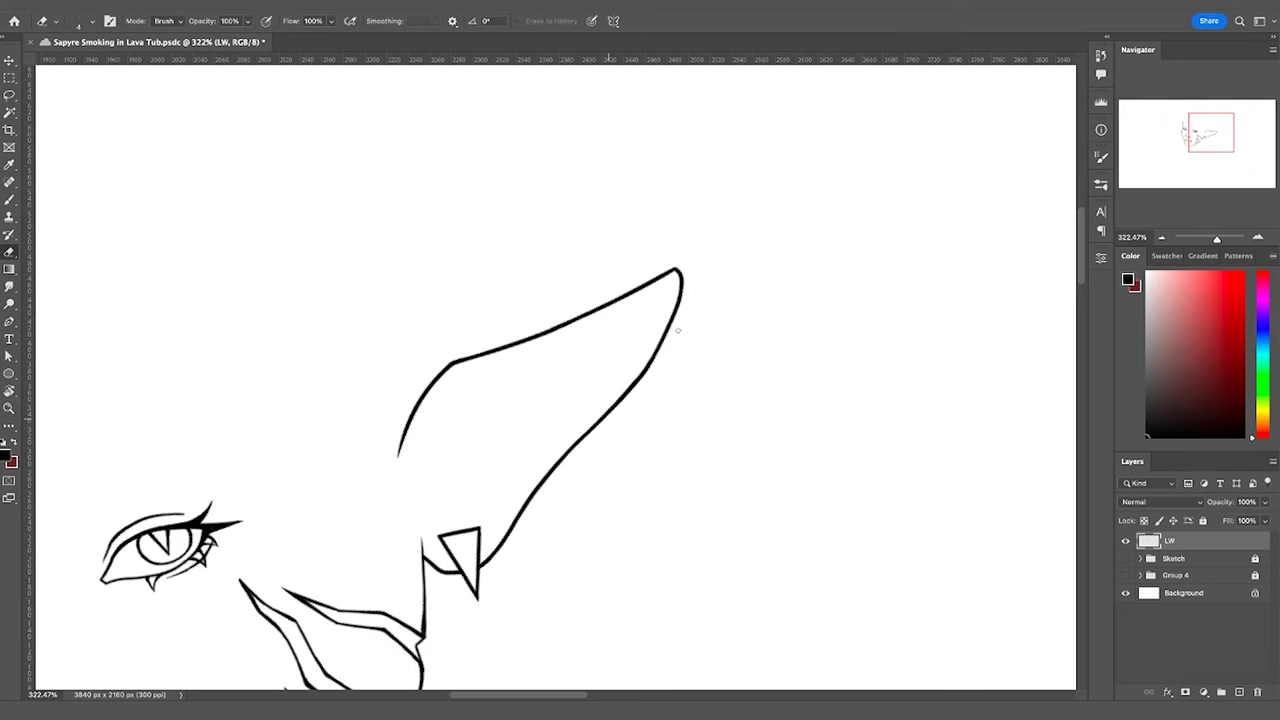
left_click_drag(613, 410, 649, 368)
key("b")
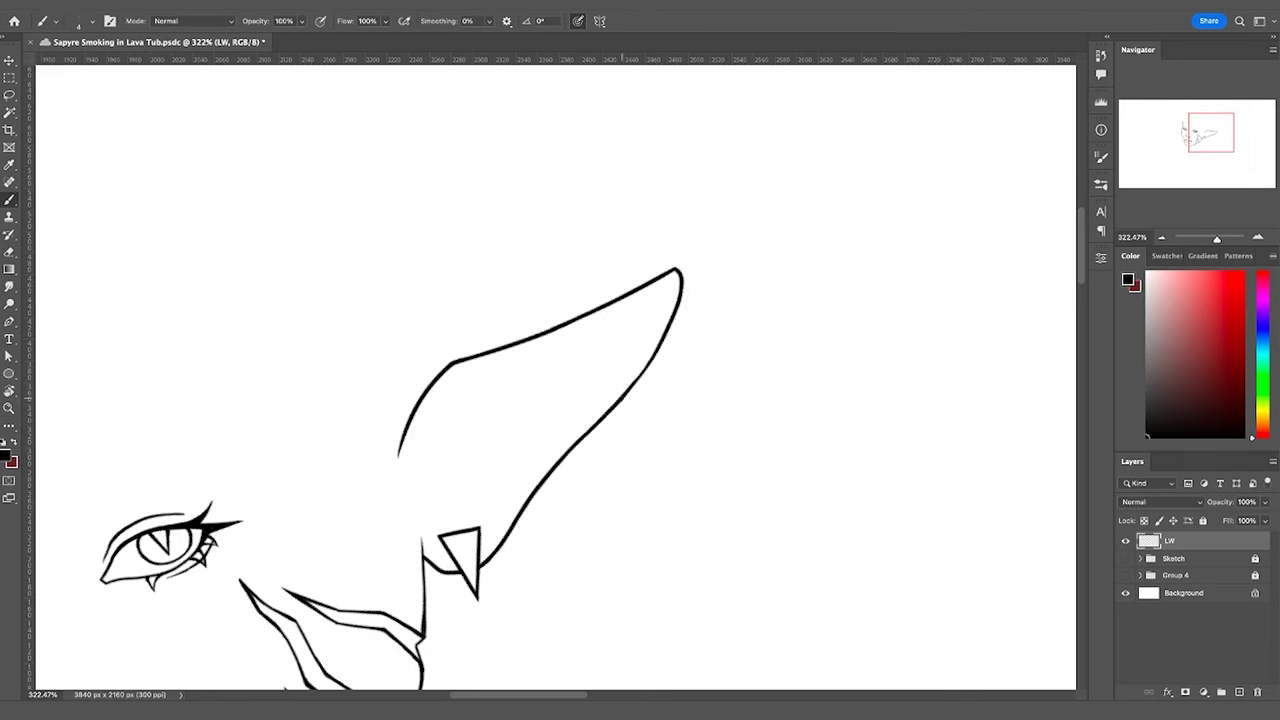
Show the Sketch group again and rotate the canvas so the ear points upward for inking its tip
key("z")
left_click_drag(669, 366, 626, 372)
left_click(1125, 558)
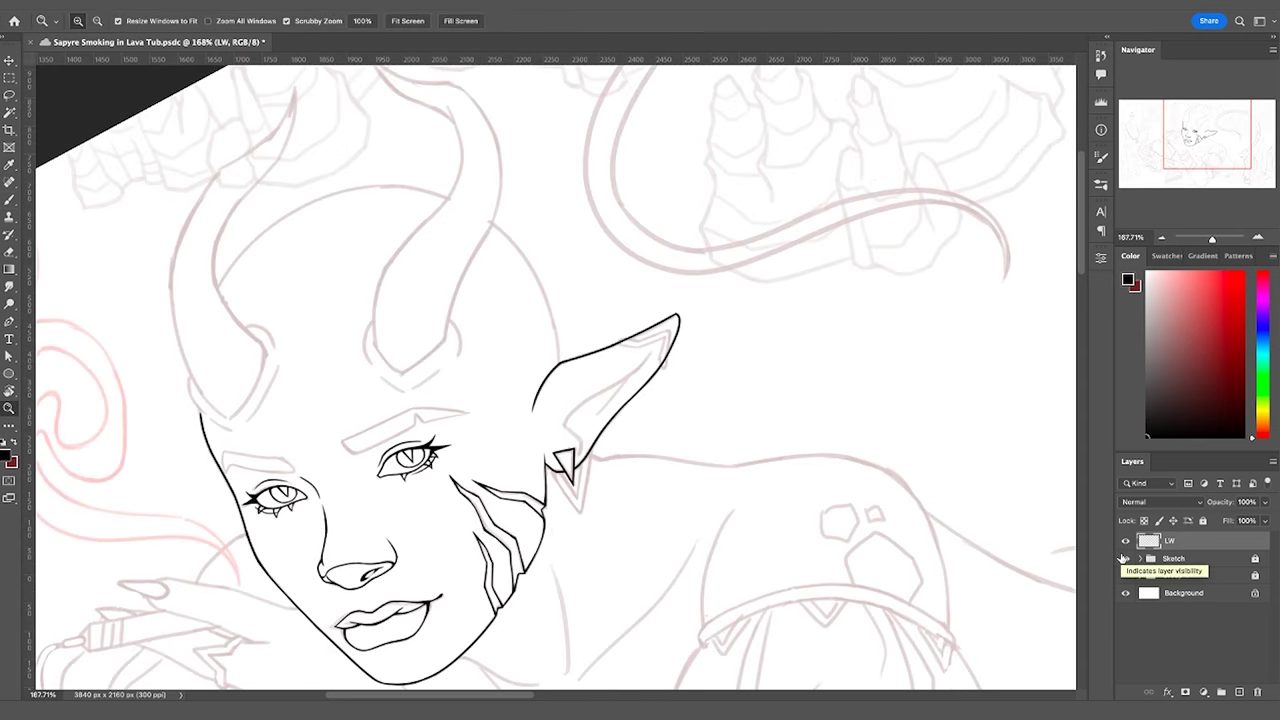
left_click_drag(659, 344, 687, 327)
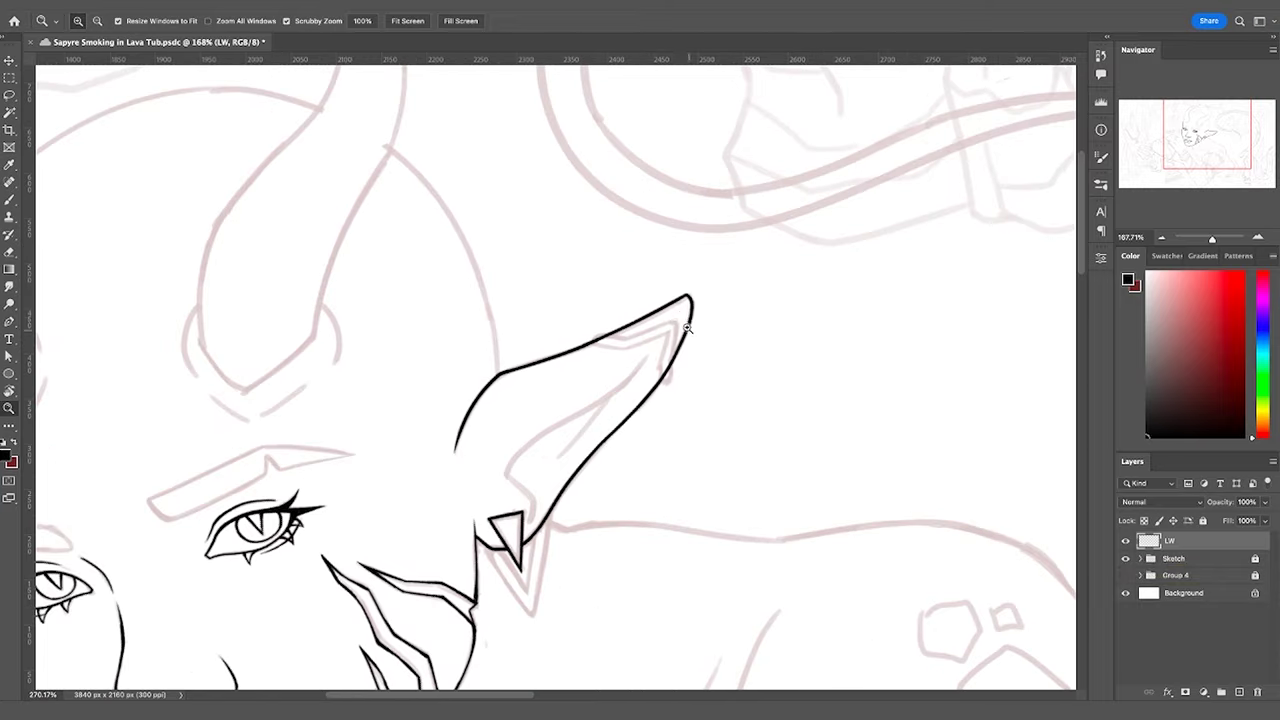
key("r")
left_click_drag(806, 503, 805, 290)
key("z")
left_click_drag(600, 221, 614, 166)
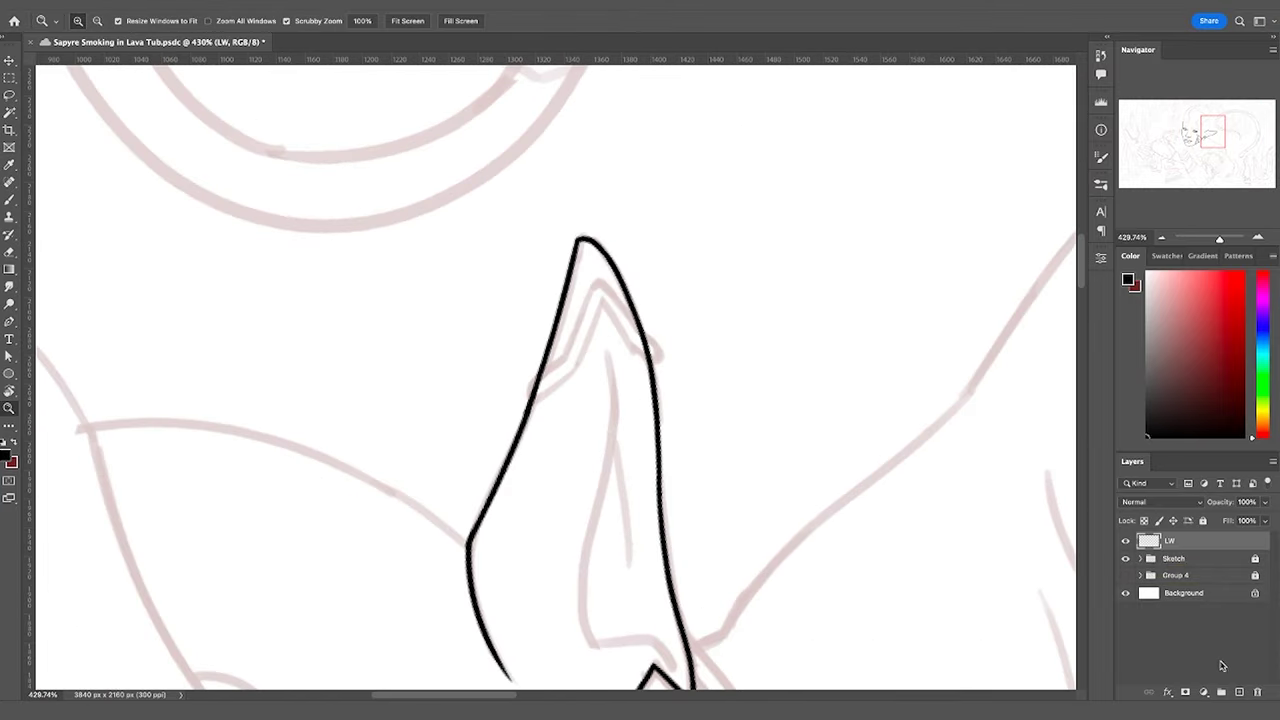
Add a new layer above LW and hide the LW layer
left_click(1240, 688)
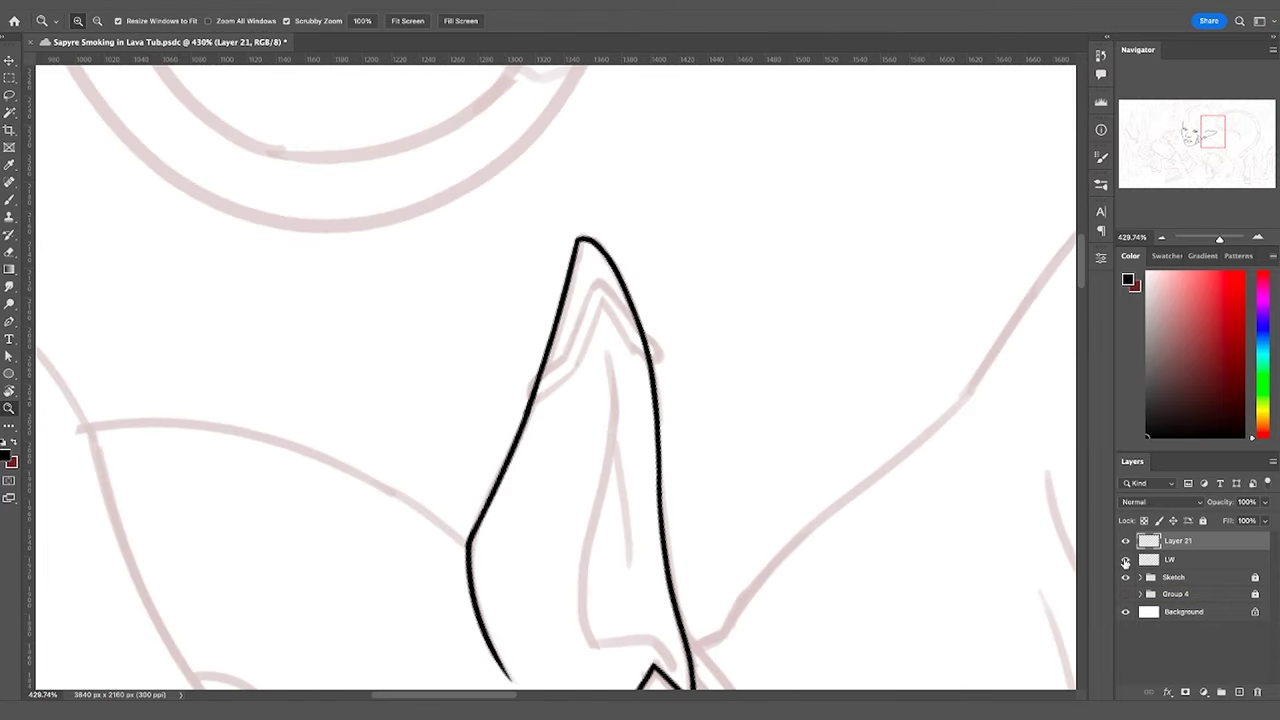
left_click(1125, 560)
left_click(1125, 560)
left_click(1125, 560)
Ink the zigzag upper edge of the band near the ear's tip on the new layer
key("b")
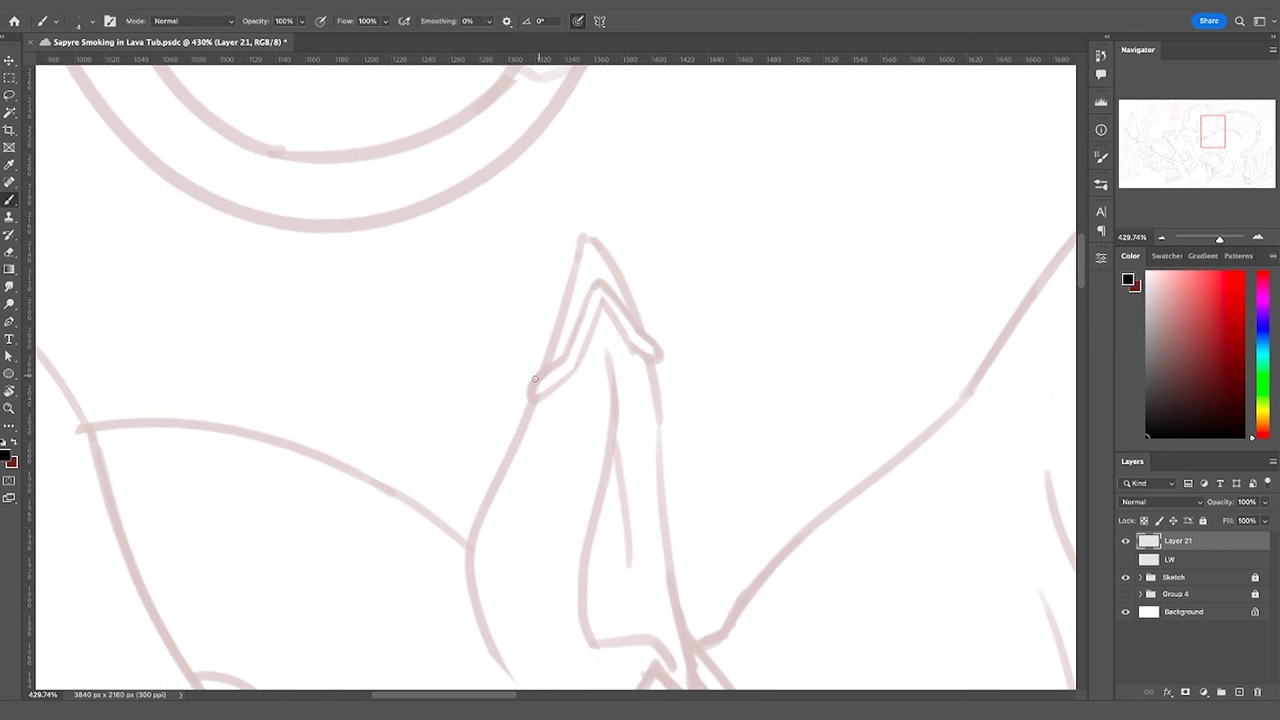
mouse_move(527, 387)
left_mouse_down()
mouse_move(567, 356)
mouse_move(597, 277)
mouse_move(640, 330)
left_mouse_up()
key("ctrl+z")
key("ctrl+shift+z")
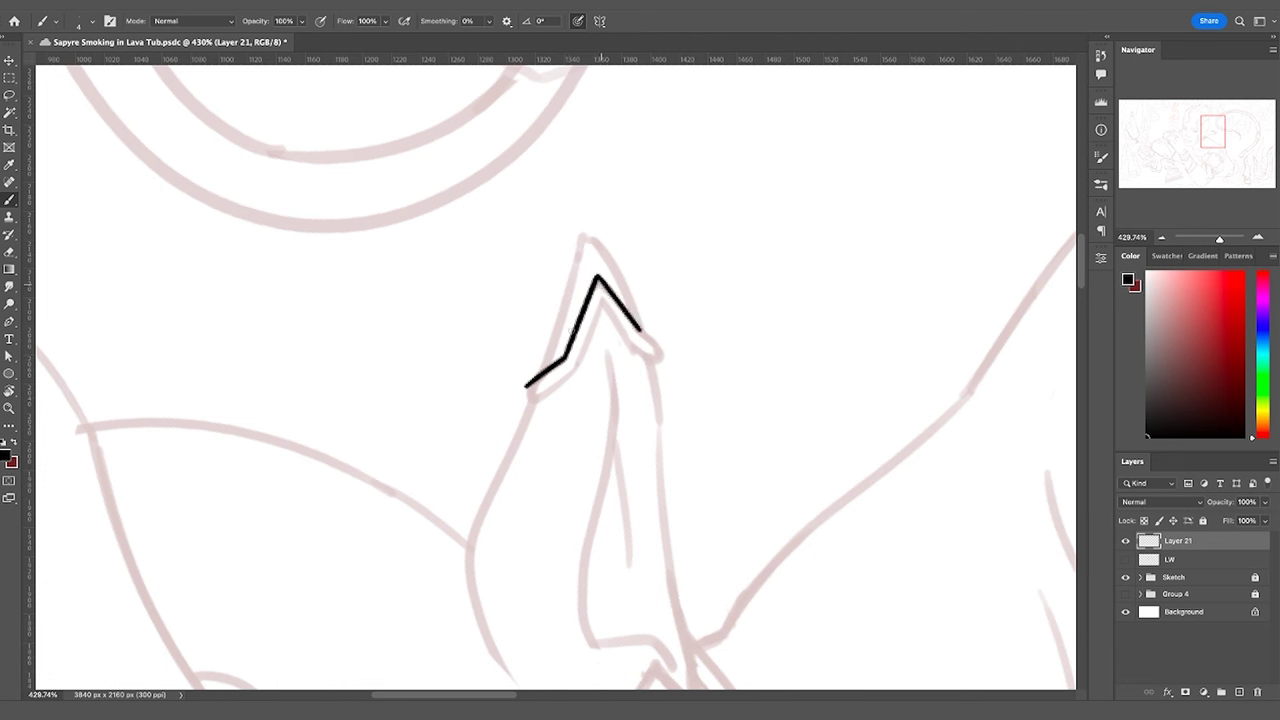
Ink the inner zigzag edge of the ear-tip band and close the band's rounded end past the ear's outline
mouse_move(580, 364)
left_mouse_down()
mouse_move(603, 300)
mouse_move(632, 349)
left_mouse_up()
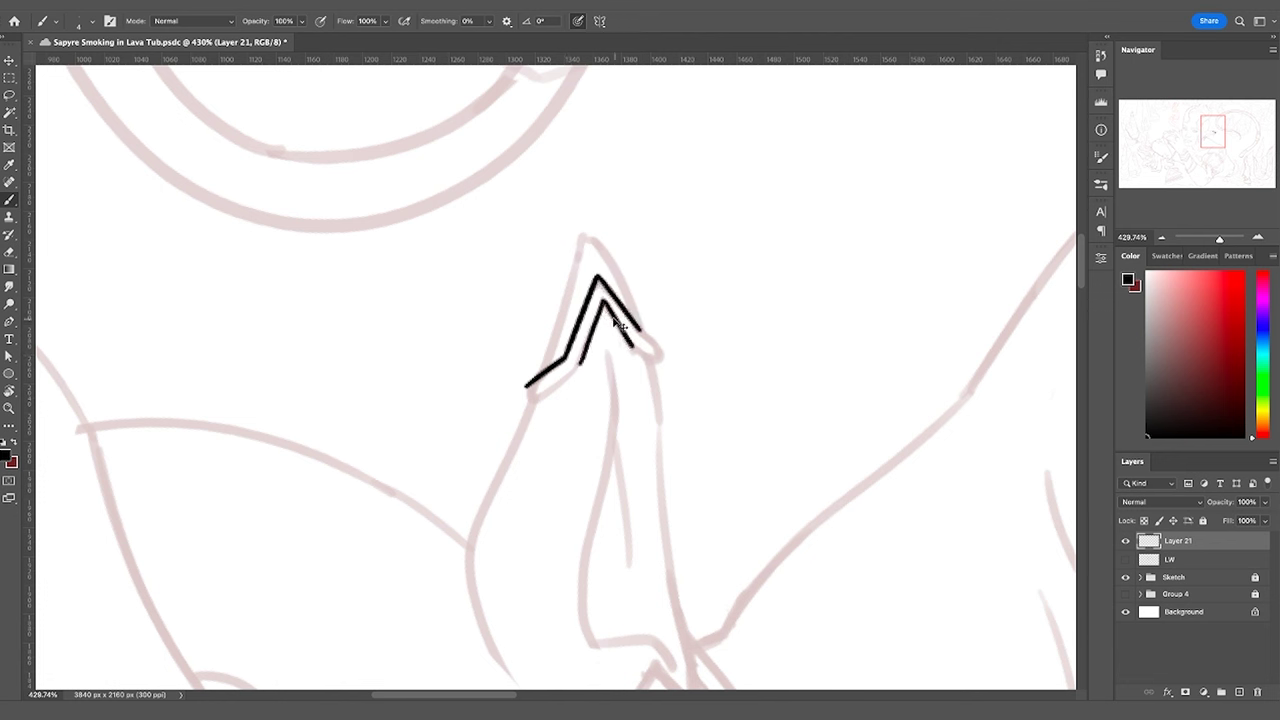
key("ctrl+z")
left_click_drag(603, 298, 638, 351)
key("e")
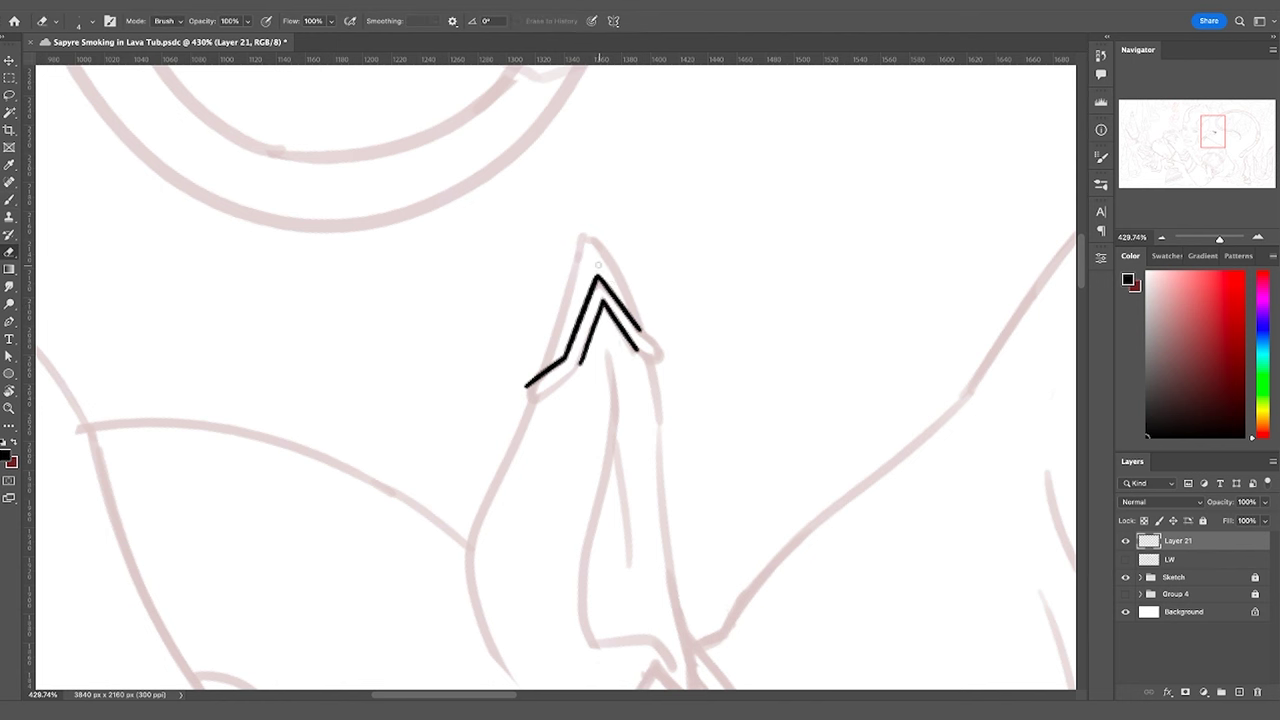
key("b")
mouse_move(597, 277)
left_mouse_down()
mouse_move(657, 357)
mouse_move(656, 341)
left_mouse_up()
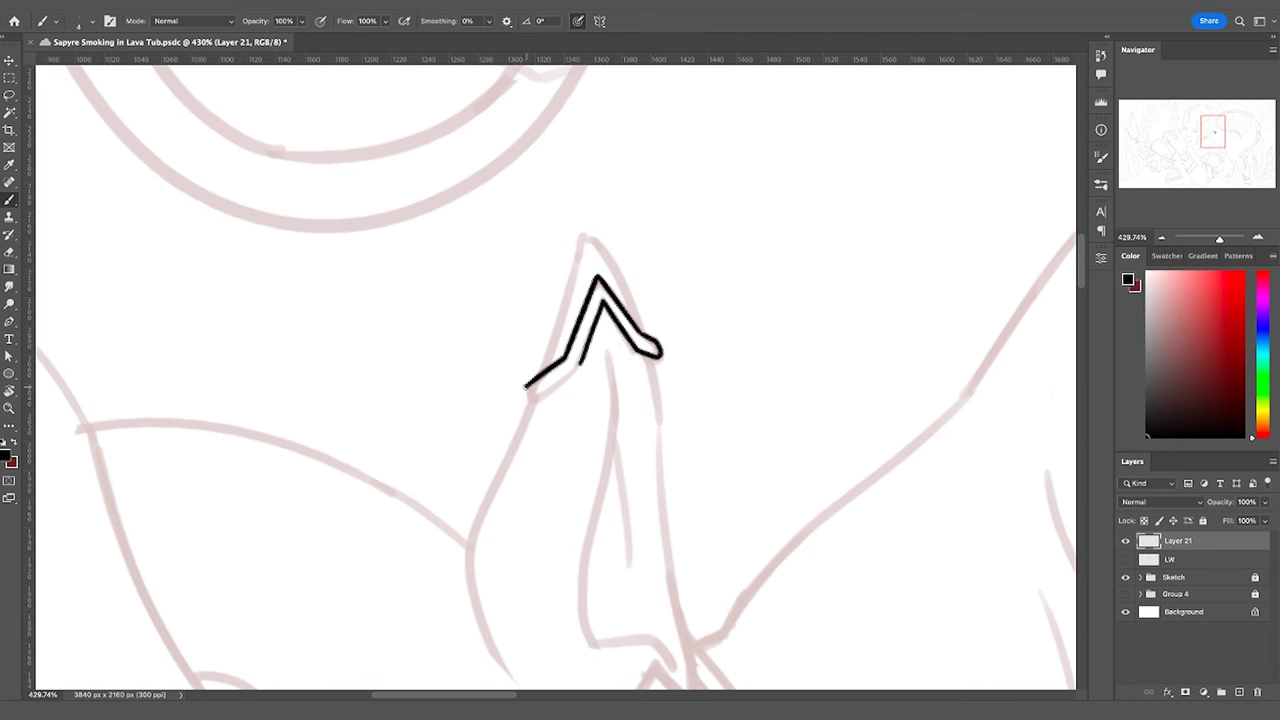
Ink the rest of the band's lower edge and close its opposite end at the ear's other outline
mouse_move(526, 387)
left_mouse_down()
mouse_move(530, 401)
mouse_move(580, 364)
left_mouse_up()
key("super+z")
left_click_drag(531, 401, 580, 364)
Start a vertical paint symmetry axis for the Brush, working close to the triangular earring
key("z")
left_click_drag(718, 303, 665, 282)
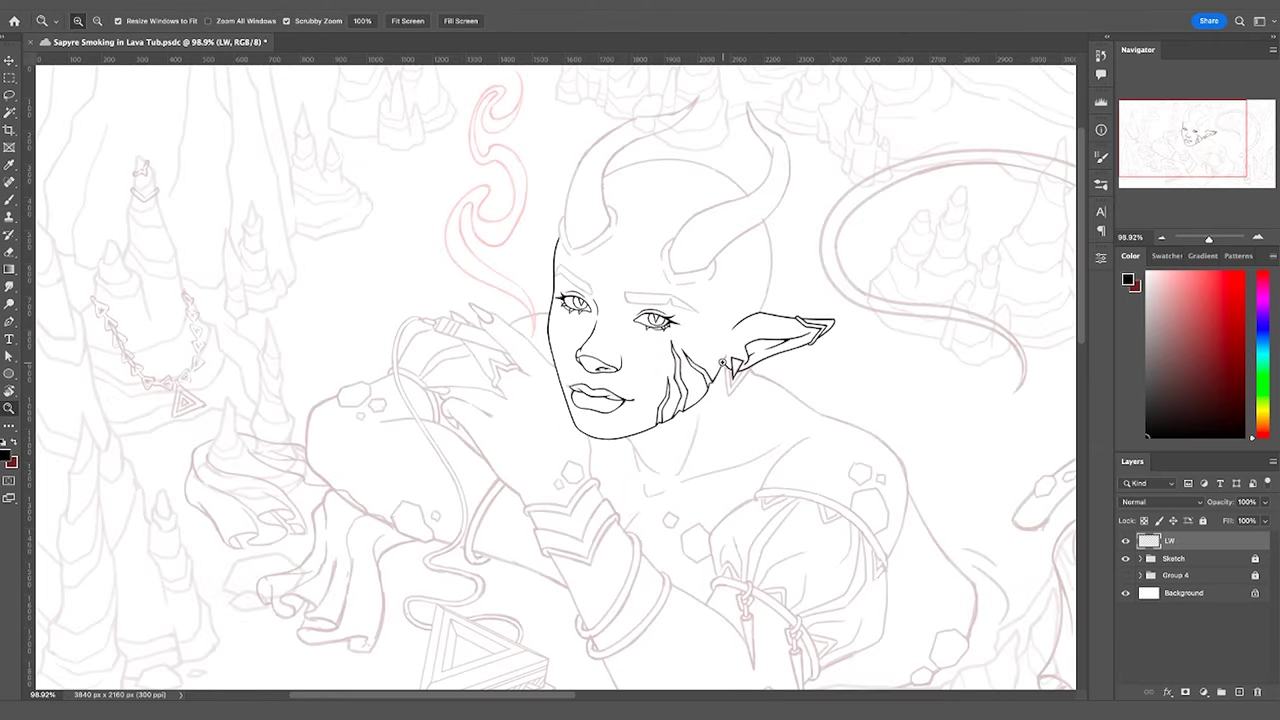
left_click_drag(725, 364, 792, 380)
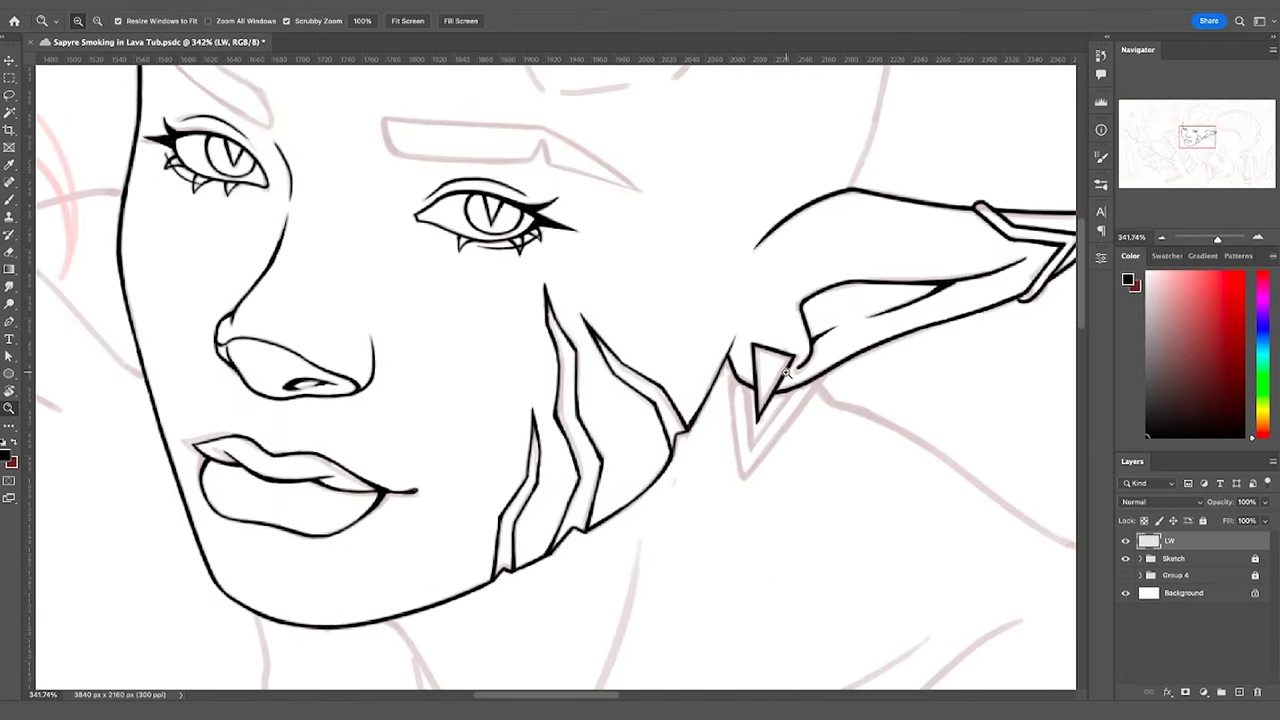
key("b")
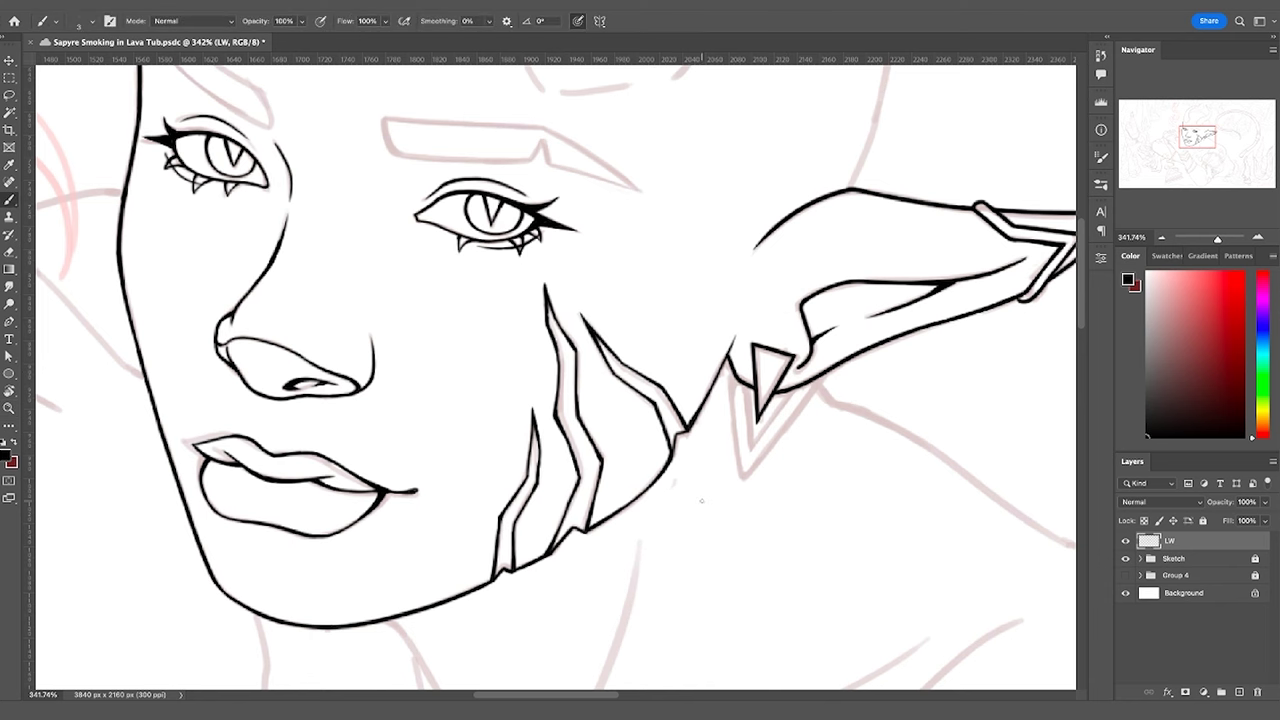
left_click(597, 20)
left_click(692, 51)
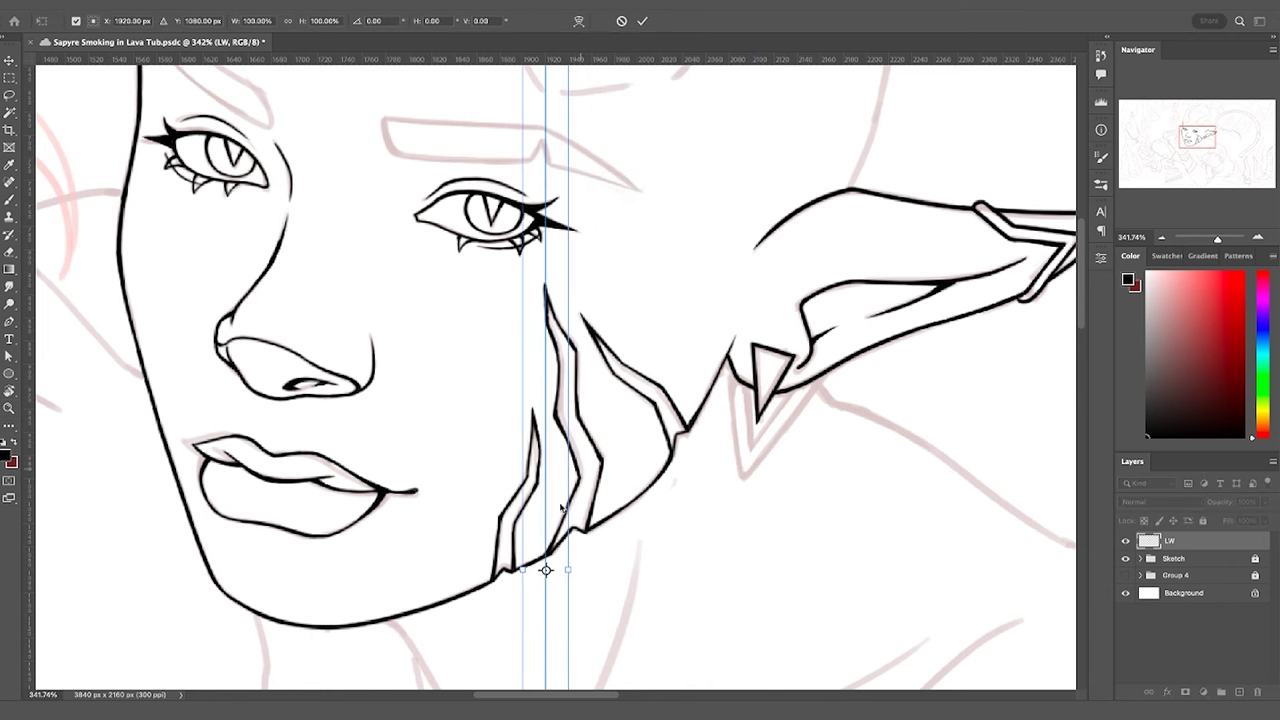
Move and tilt the symmetry axis to run through the tips of the triangular earring and apply it
left_click_drag(543, 404, 867, 418)
left_click_drag(958, 495, 1003, 504)
left_click_drag(878, 539, 748, 504)
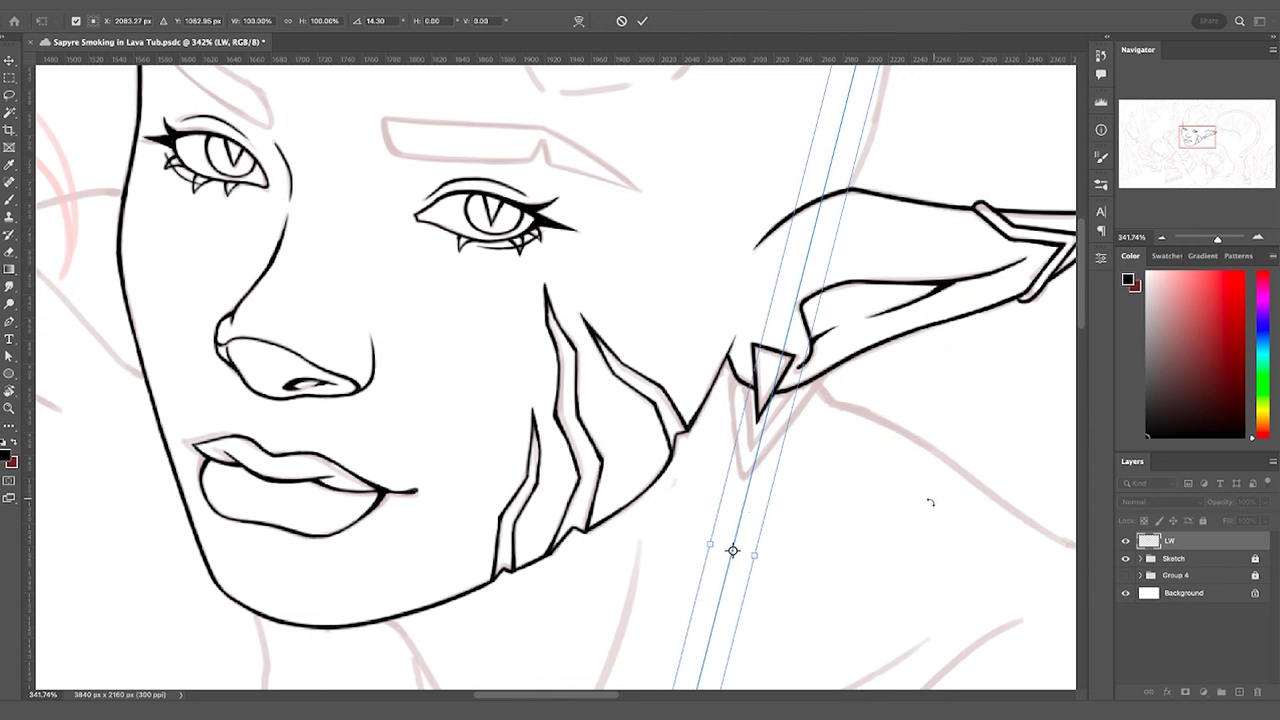
left_click_drag(931, 503, 931, 512)
left_click_drag(757, 509, 743, 506)
left_click_drag(853, 534, 857, 528)
left_click_drag(746, 504, 751, 502)
key("Return")
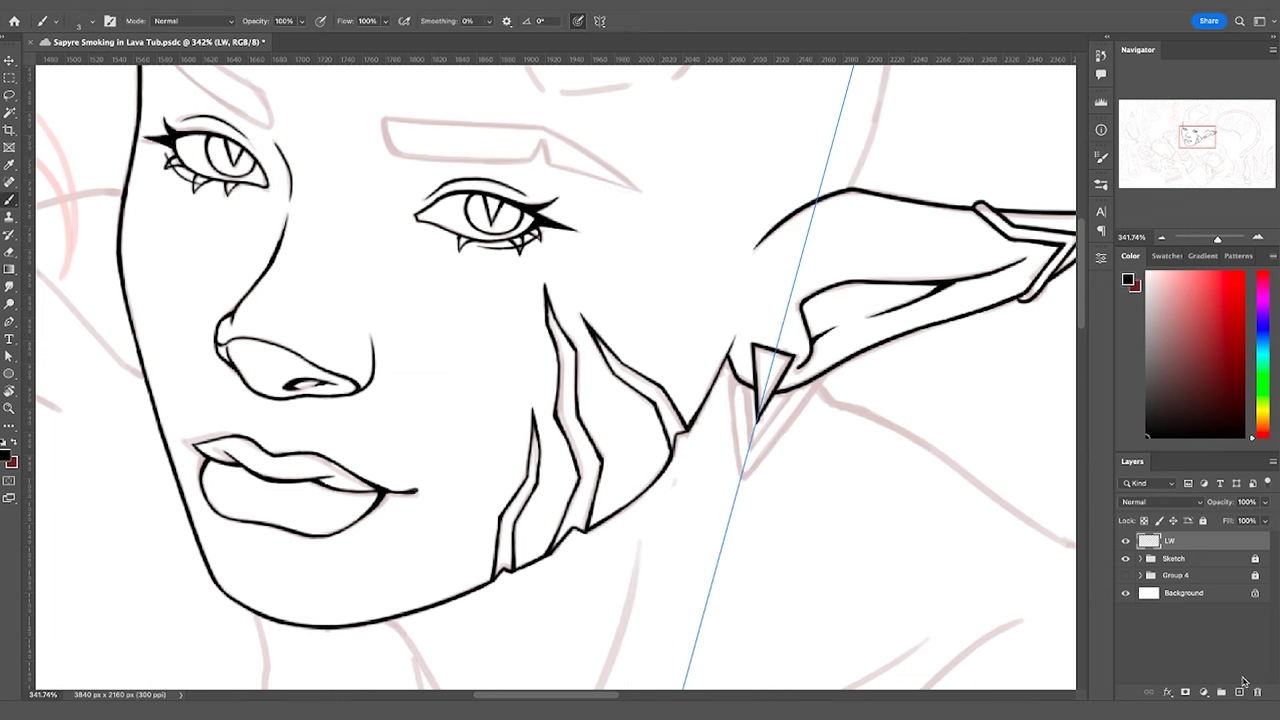
Add a new layer above LW and ink the earring's mirrored outer and inner V lines along the symmetry axis
left_click(1239, 690)
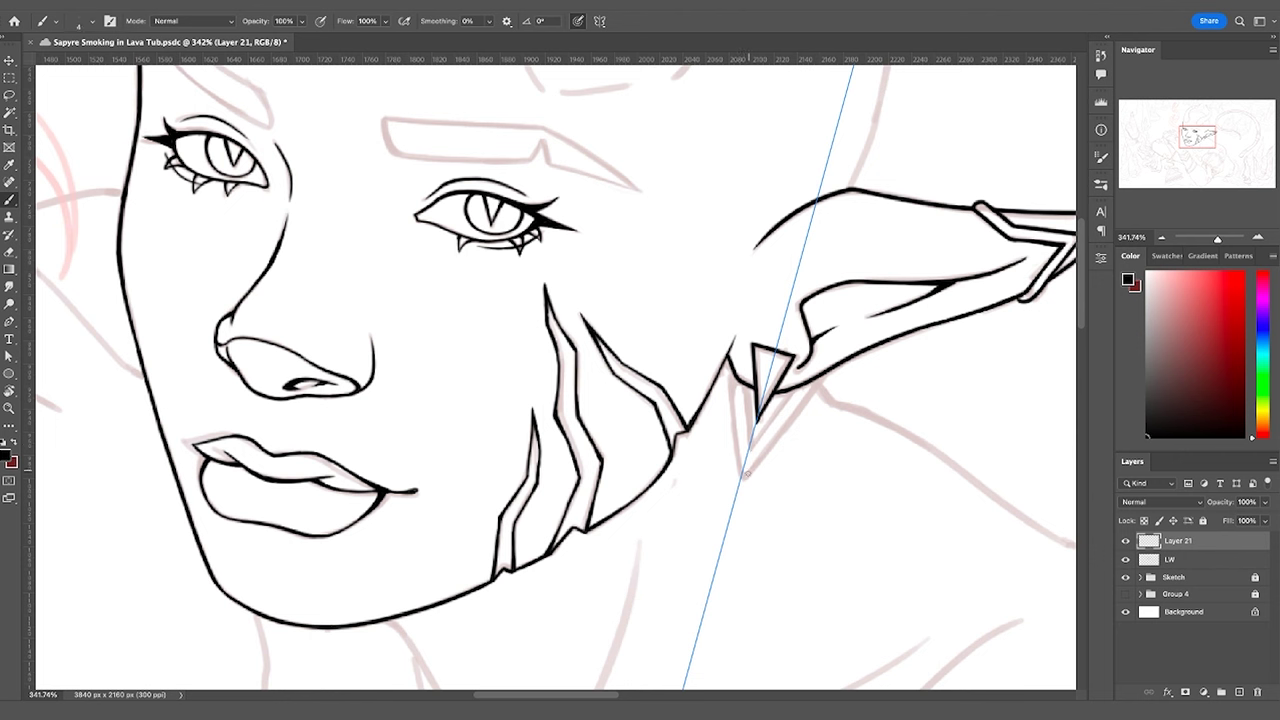
mouse_move(743, 481)
left_mouse_down()
mouse_move(888, 297)
mouse_move(759, 464)
mouse_move(855, 345)
left_mouse_up()
key("ctrl+z")
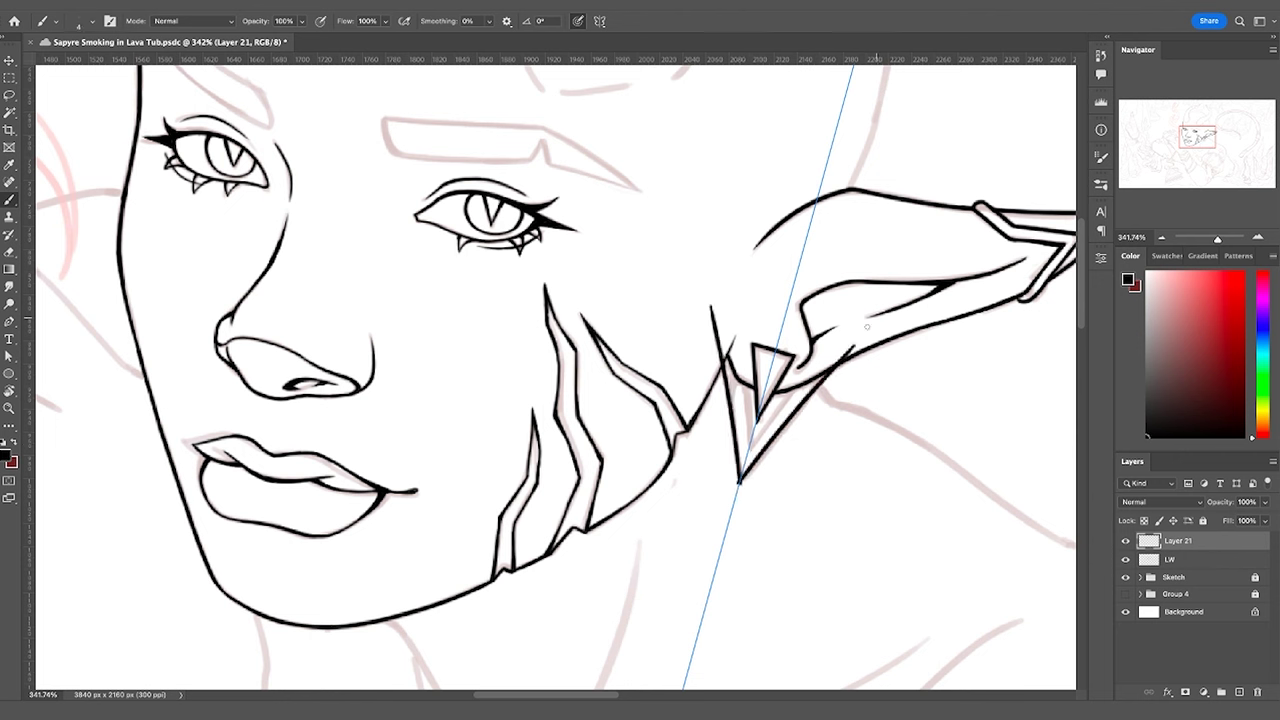
key("ctrl+z")
left_click_drag(741, 483, 852, 343)
key("ctrl+z")
left_click_drag(742, 482, 830, 352)
left_click_drag(745, 454, 839, 329)
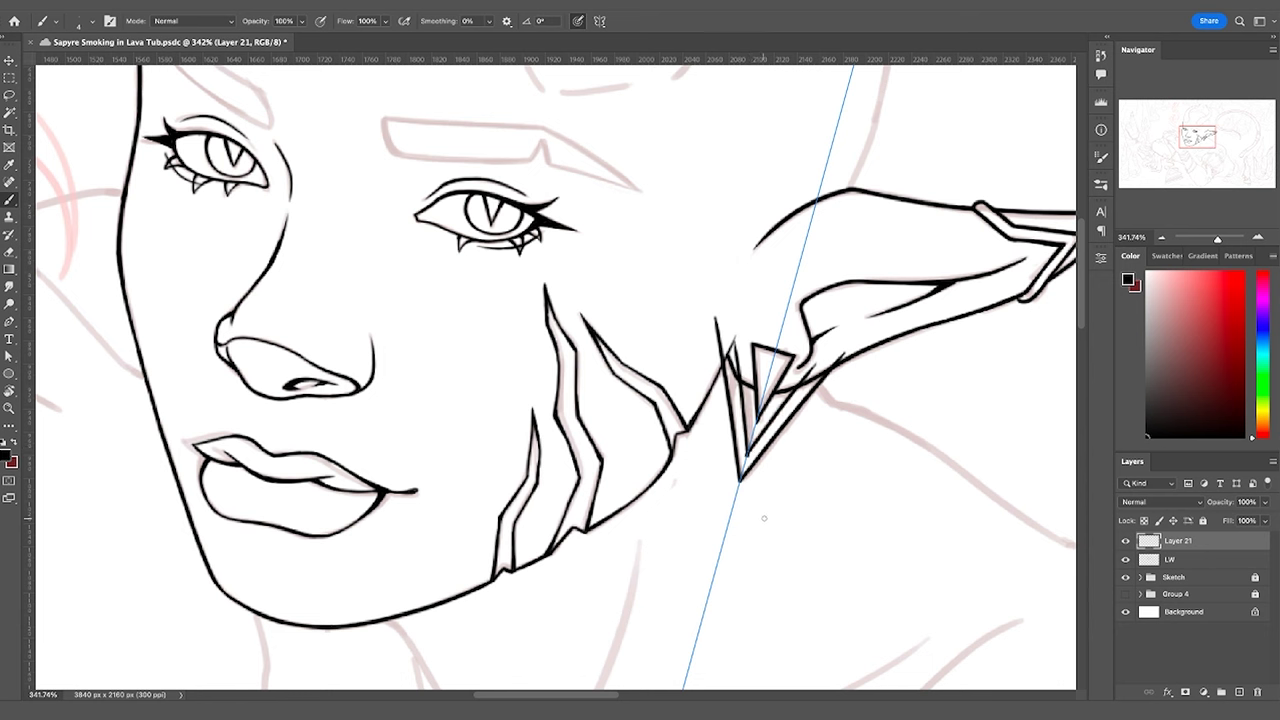
Turn off paint symmetry and erase the earring line's overshoot above the jaw with the Eraser
key("e")
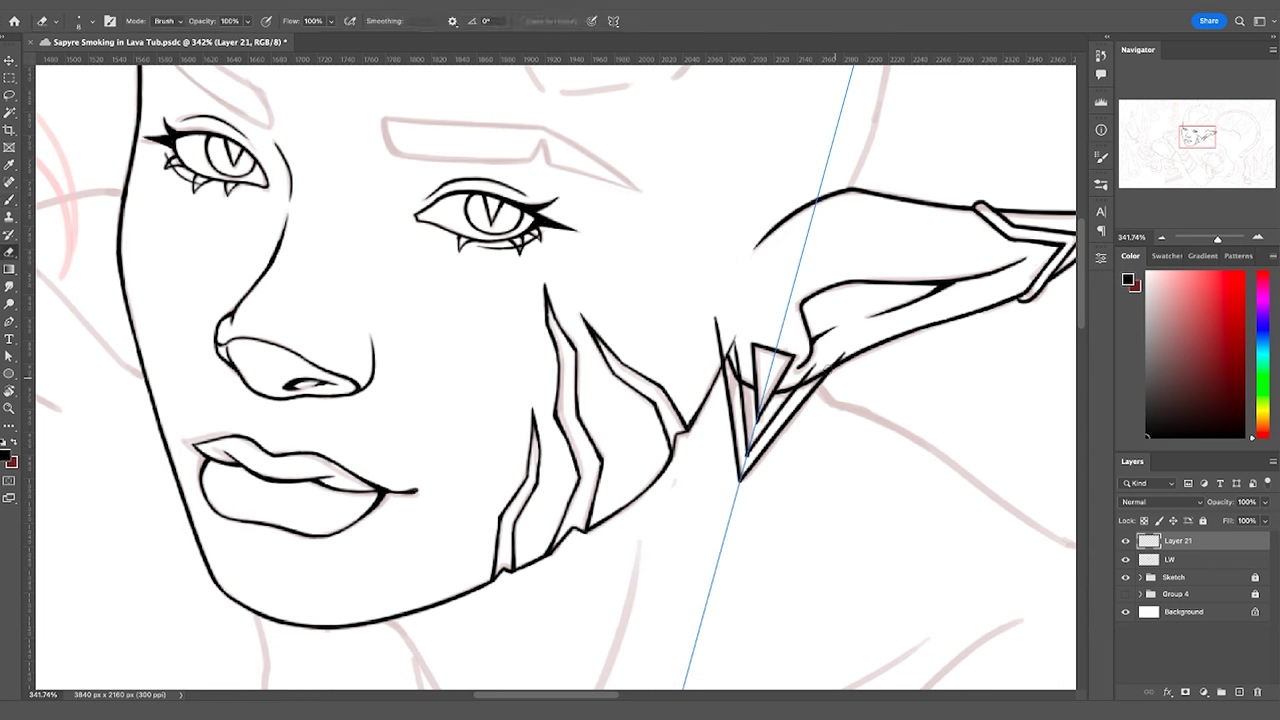
left_click(615, 22)
left_click(710, 28)
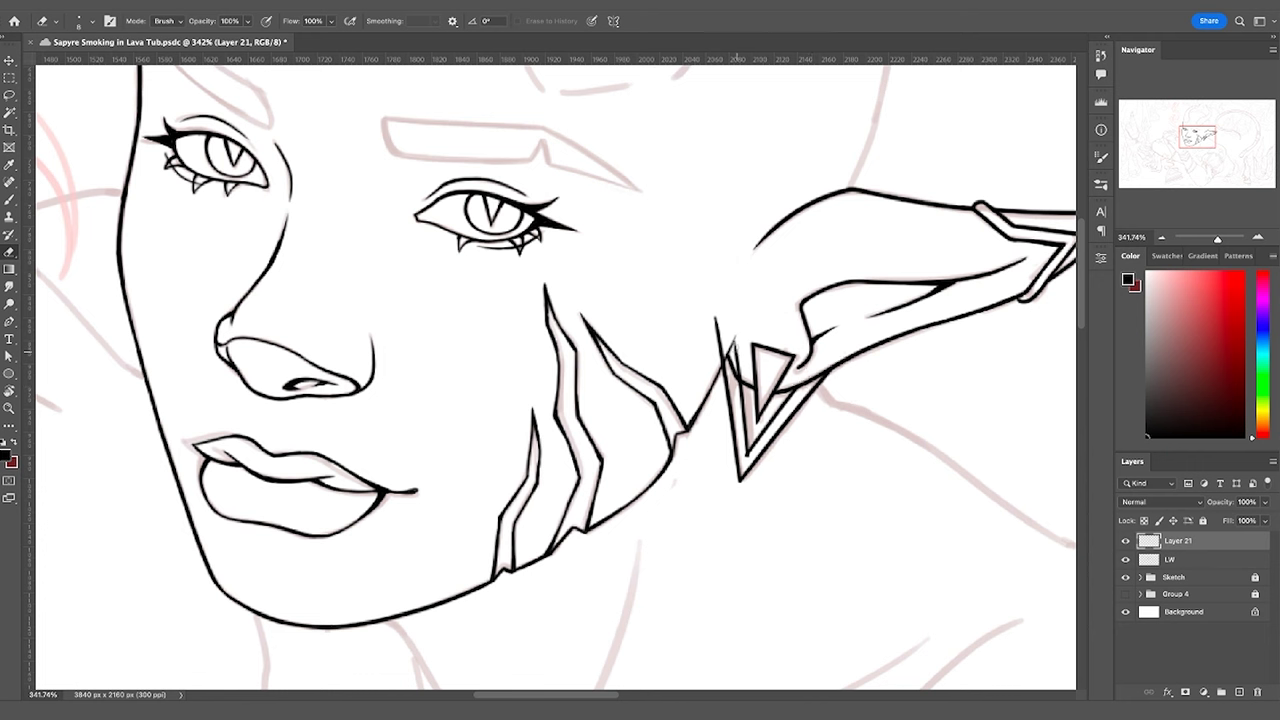
mouse_move(736, 345)
left_mouse_down()
mouse_move(742, 376)
mouse_move(716, 350)
mouse_move(714, 299)
left_mouse_up()
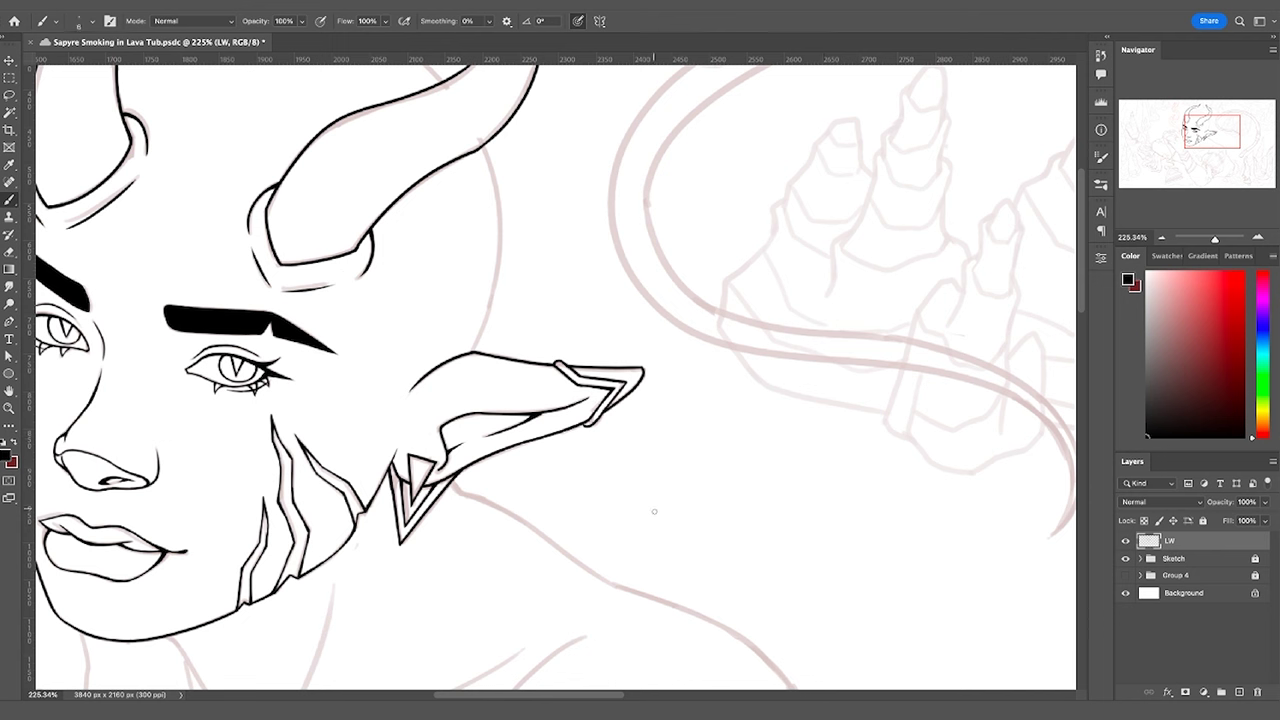
Draw a wavy test line in the blank area below the ear and lasso it for transforming
mouse_move(587, 515)
left_mouse_down()
mouse_move(659, 496)
mouse_move(822, 512)
left_mouse_up()
key("l")
mouse_move(852, 566)
left_mouse_down()
mouse_move(857, 471)
mouse_move(629, 594)
mouse_move(845, 568)
left_mouse_up()
key("v")
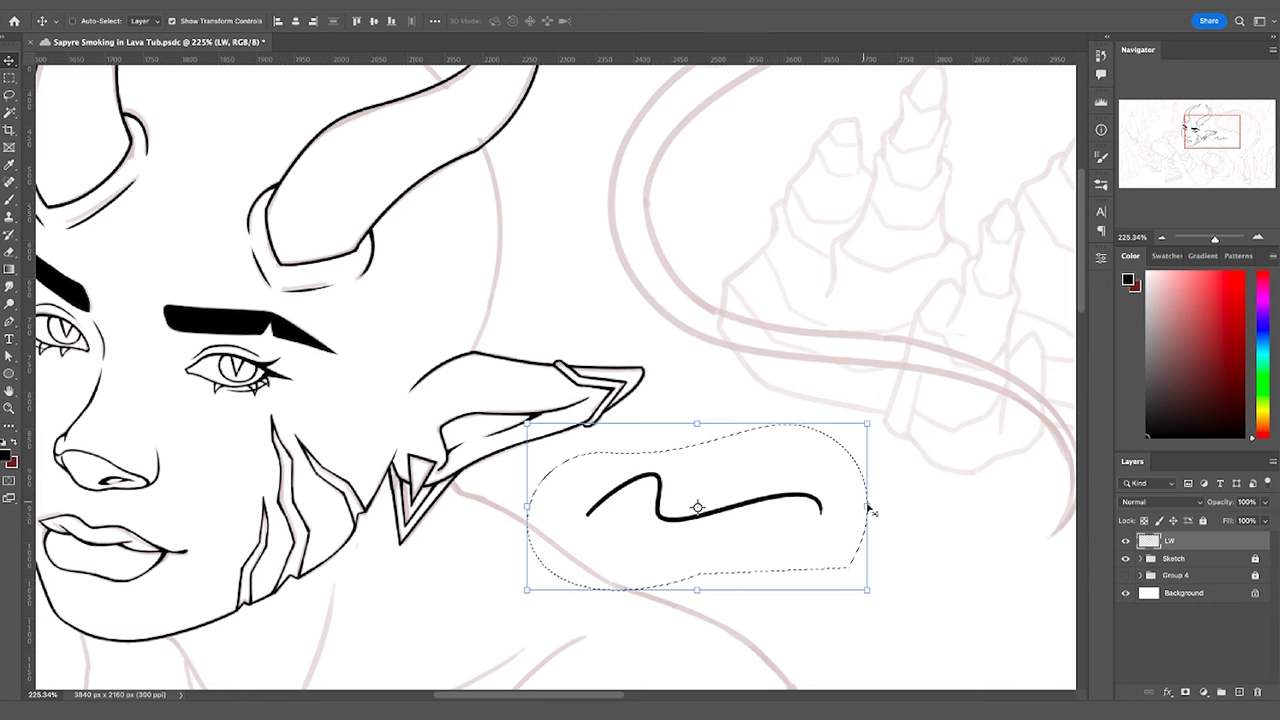
Warp the selected test line by pulling its start and middle outward, and apply the transformation
right_click(752, 528)
left_click(790, 466)
left_click_drag(663, 526, 717, 453)
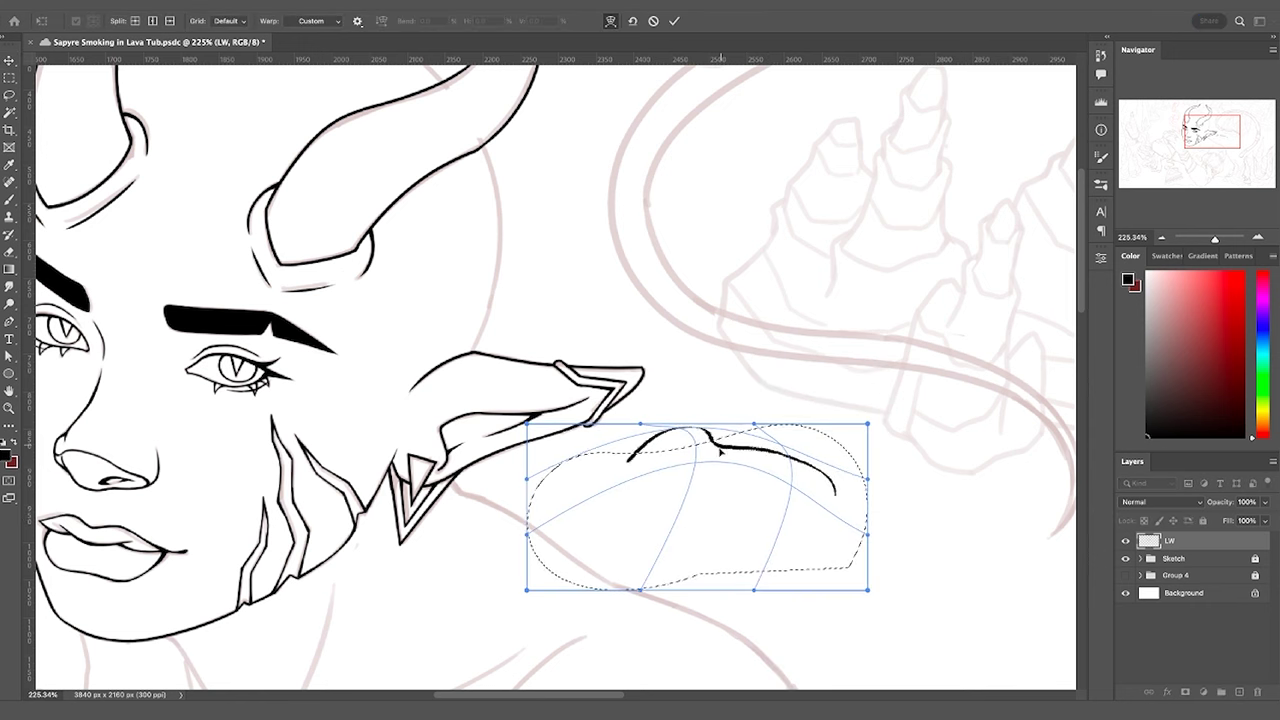
mouse_move(631, 467)
left_mouse_down()
mouse_move(603, 543)
mouse_move(544, 569)
mouse_move(506, 549)
left_mouse_up()
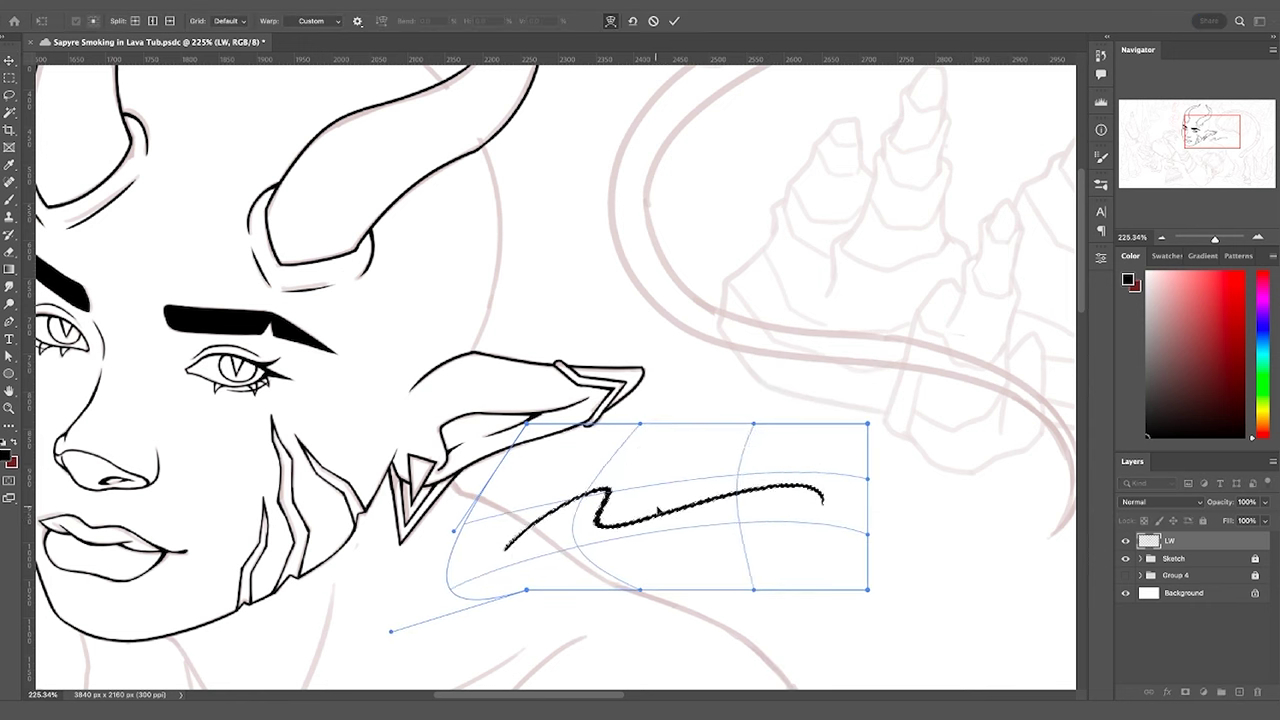
mouse_move(657, 510)
left_mouse_down()
mouse_move(699, 542)
mouse_move(763, 551)
mouse_move(723, 537)
left_mouse_up()
key("Return")
Draw a fresh wavy line above the warped one for comparison and mark the warped bend with a small arrow
key("z")
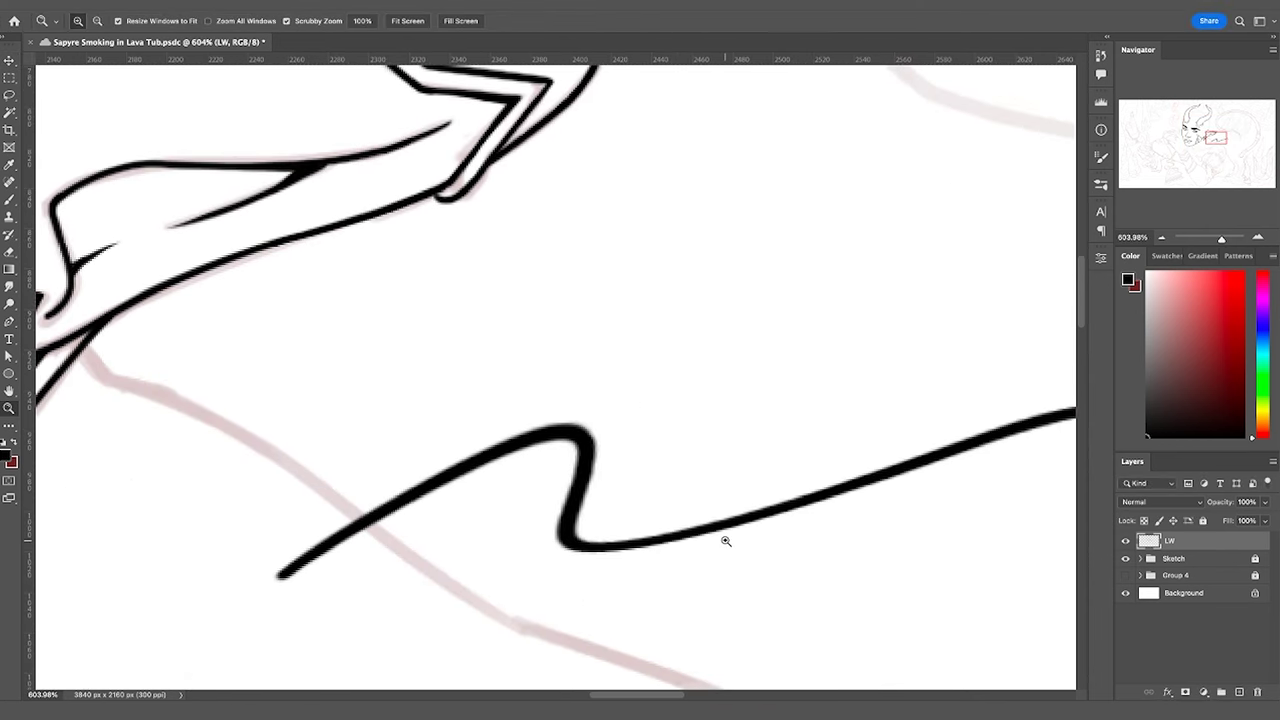
key("b")
mouse_move(488, 358)
left_mouse_down()
mouse_move(651, 371)
mouse_move(872, 357)
left_mouse_up()
key("ctrl+z")
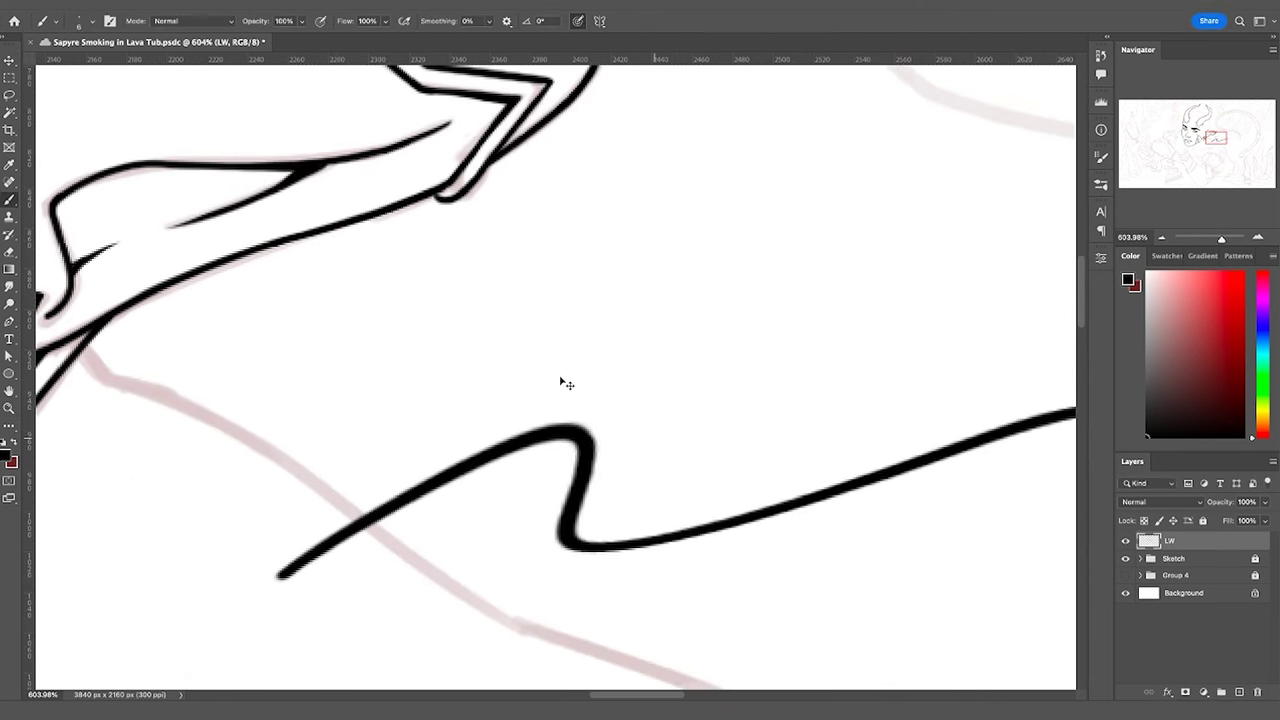
mouse_move(452, 363)
left_mouse_down()
mouse_move(703, 382)
mouse_move(1000, 338)
left_mouse_up()
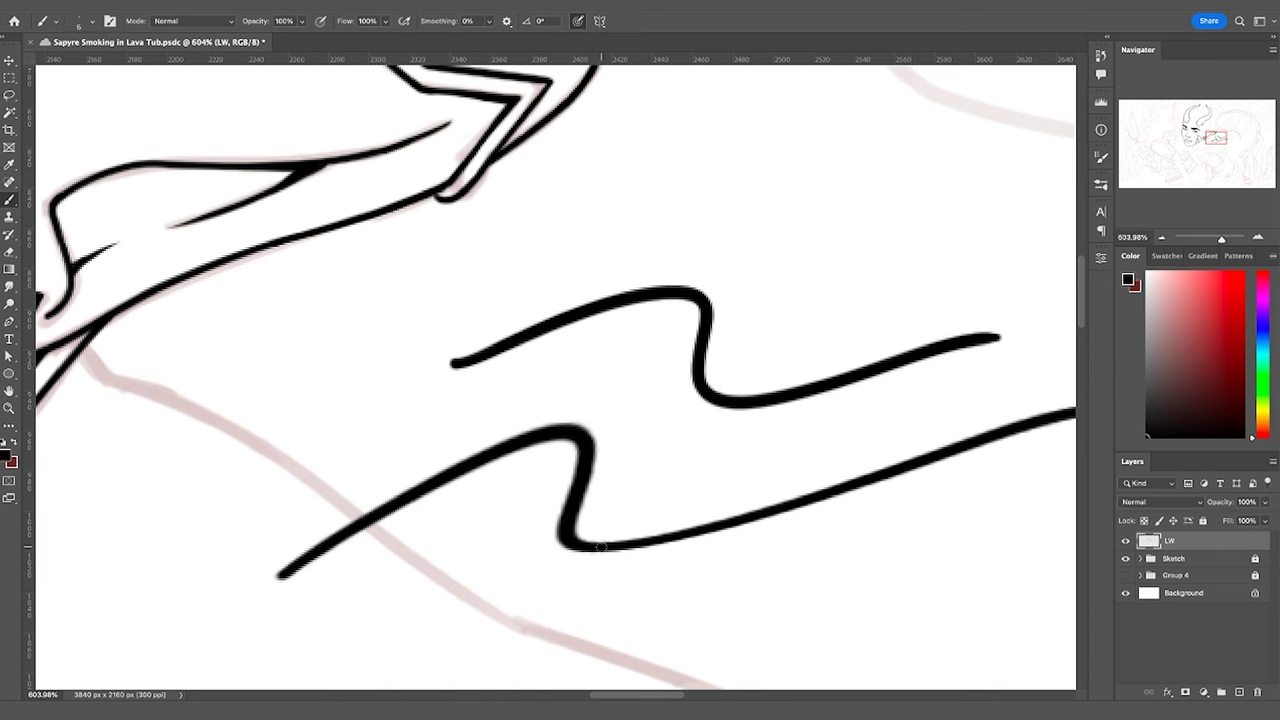
mouse_move(666, 451)
left_mouse_down()
mouse_move(606, 476)
mouse_move(648, 482)
left_mouse_up()
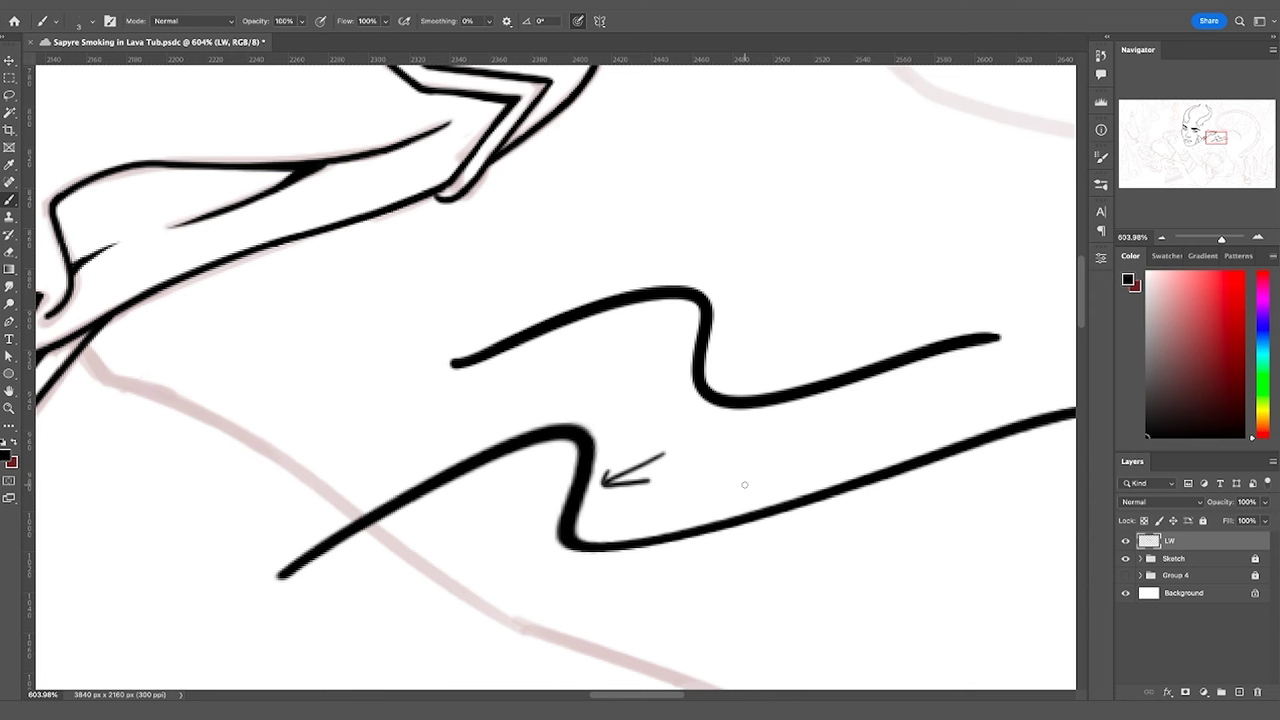
Lasso both test lines with the arrow, delete them and clear the selection
key("z")
left_click_drag(804, 548, 737, 605)
key("l")
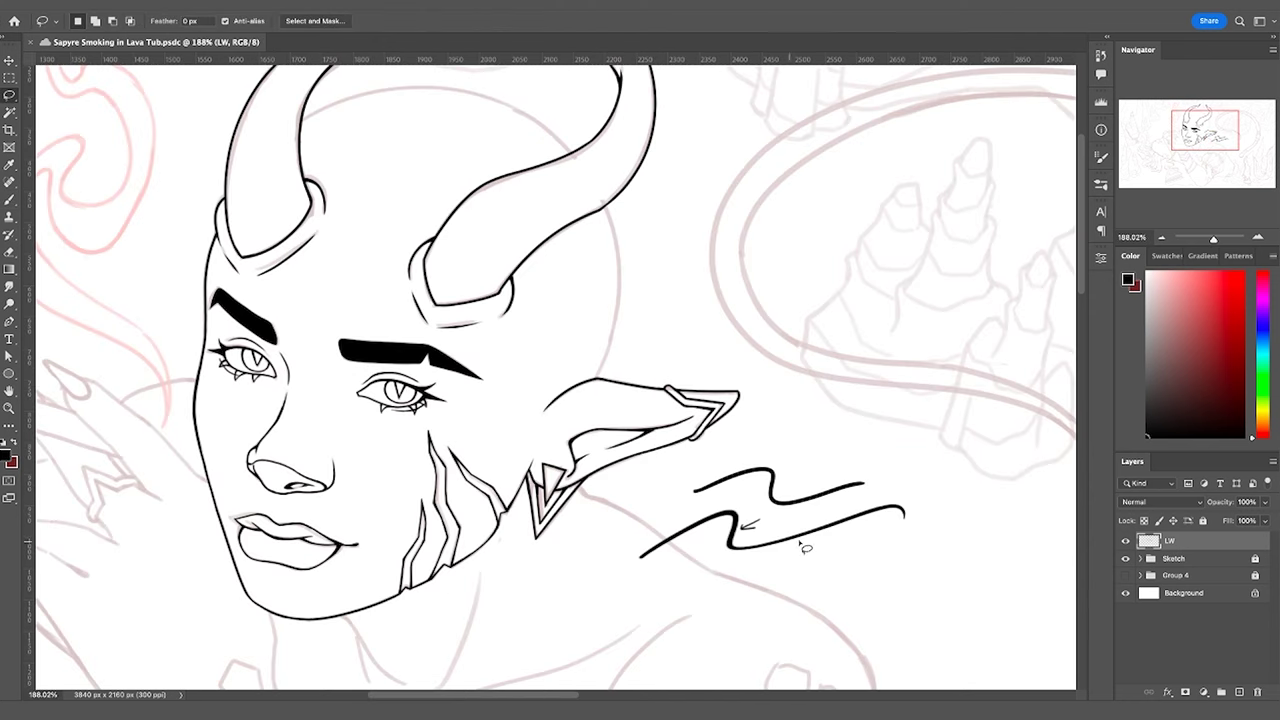
mouse_move(908, 464)
left_mouse_down()
mouse_move(662, 483)
mouse_move(945, 510)
mouse_move(915, 475)
left_mouse_up()
key("Delete")
key("ctrl+d")
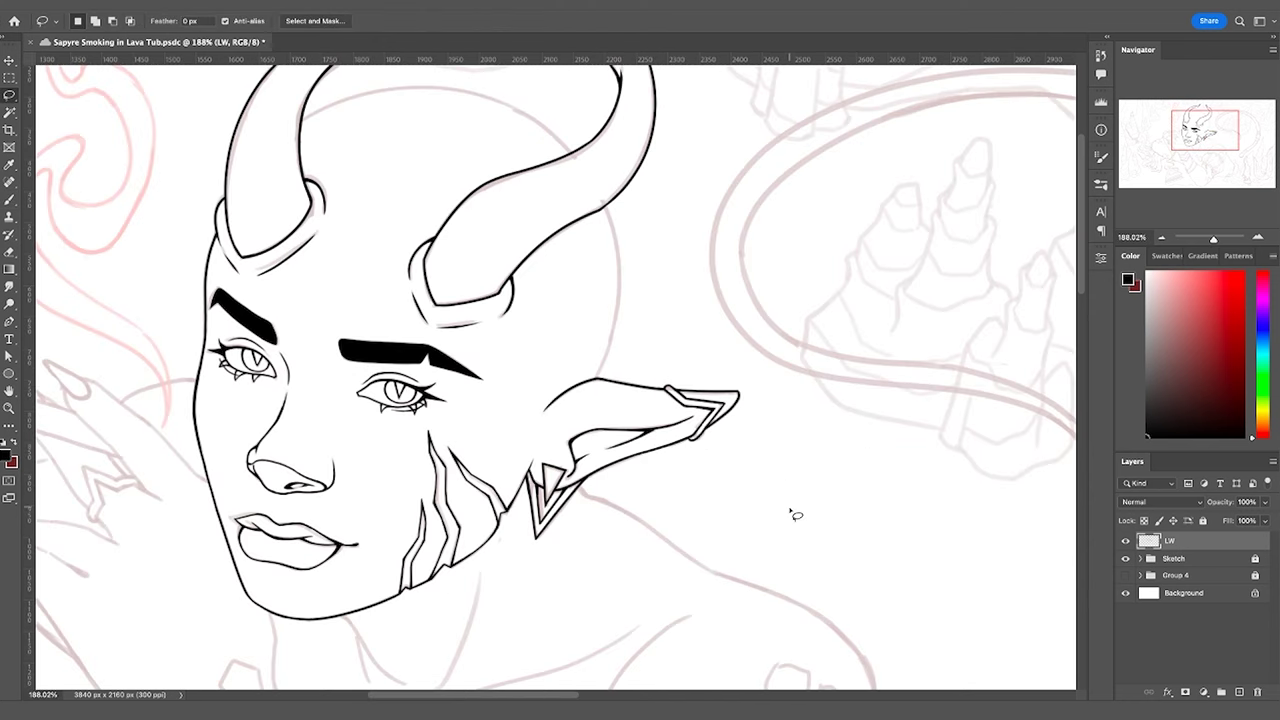
Draw a new wavy test line below the ear, redoing it until it is smooth, and lasso it
key("b")
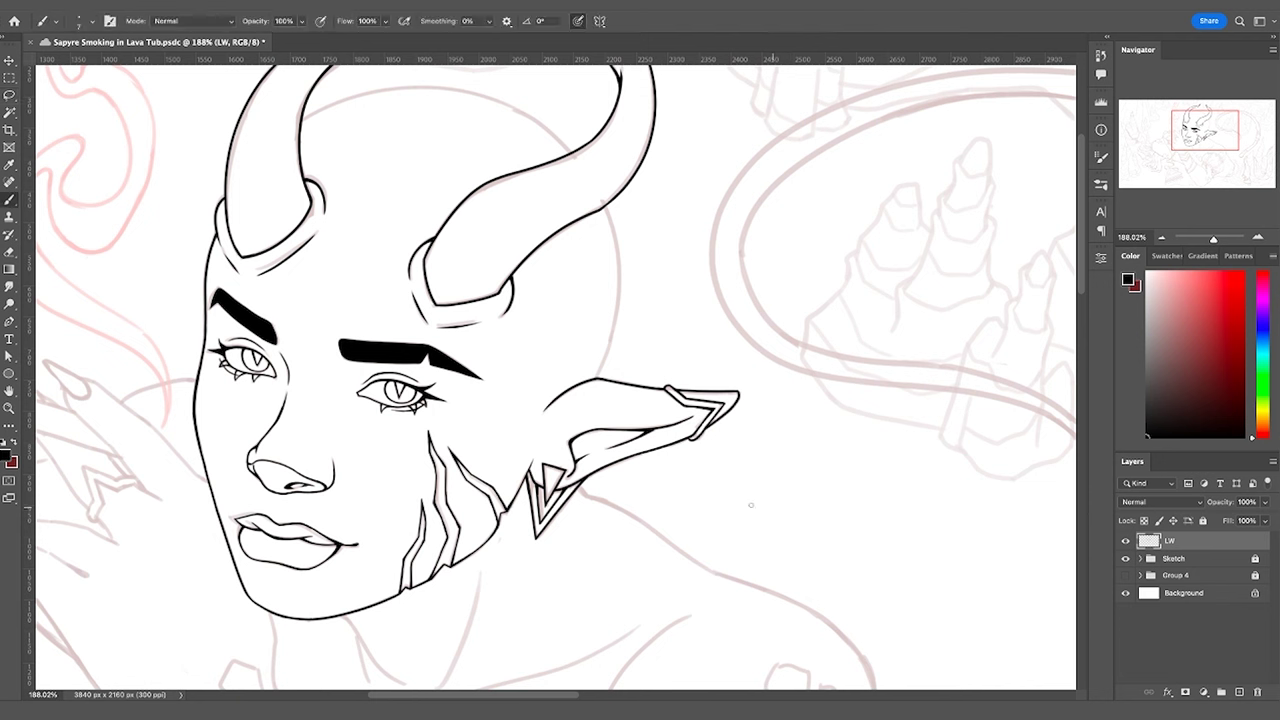
left_click_drag(693, 494, 880, 528)
key("ctrl+z")
mouse_move(692, 510)
left_mouse_down()
mouse_move(767, 513)
mouse_move(739, 491)
mouse_move(866, 500)
mouse_move(731, 460)
mouse_move(886, 510)
left_mouse_up()
key("ctrl+z")
key("l")
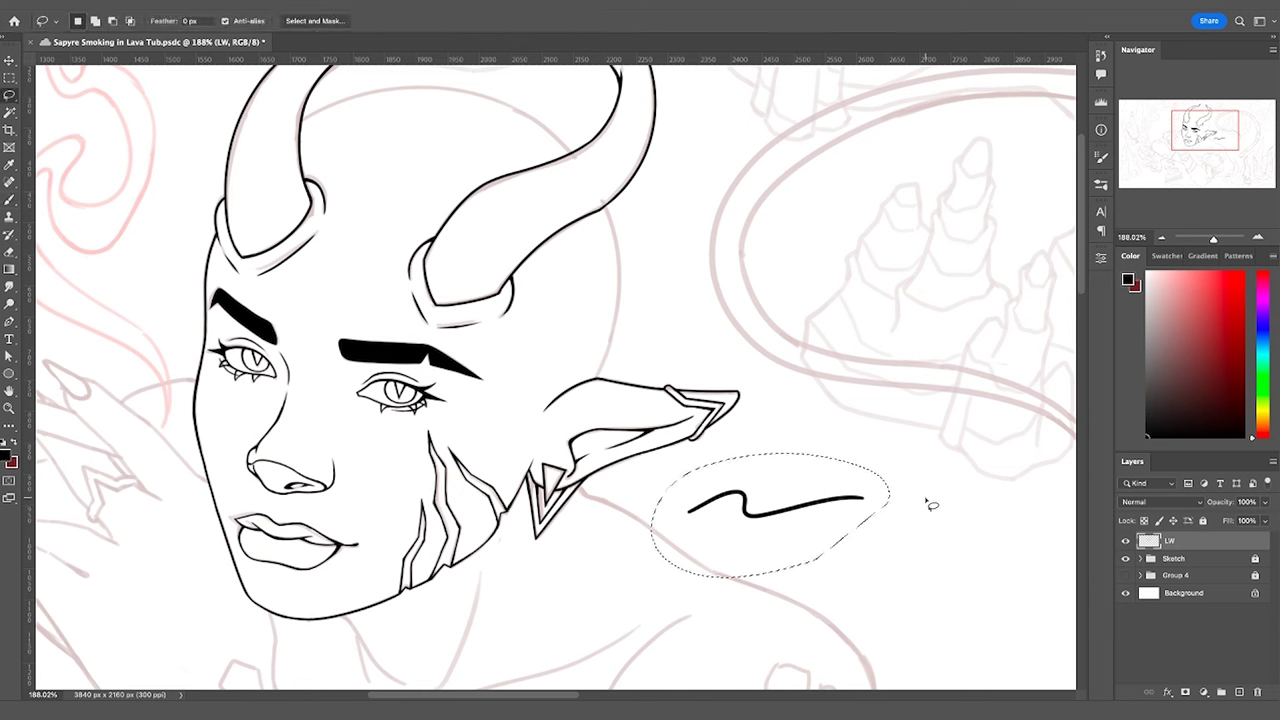
Open the Liquify filter on the selected test line
key("v")
left_click(348, 3)
mouse_move(306, 3)
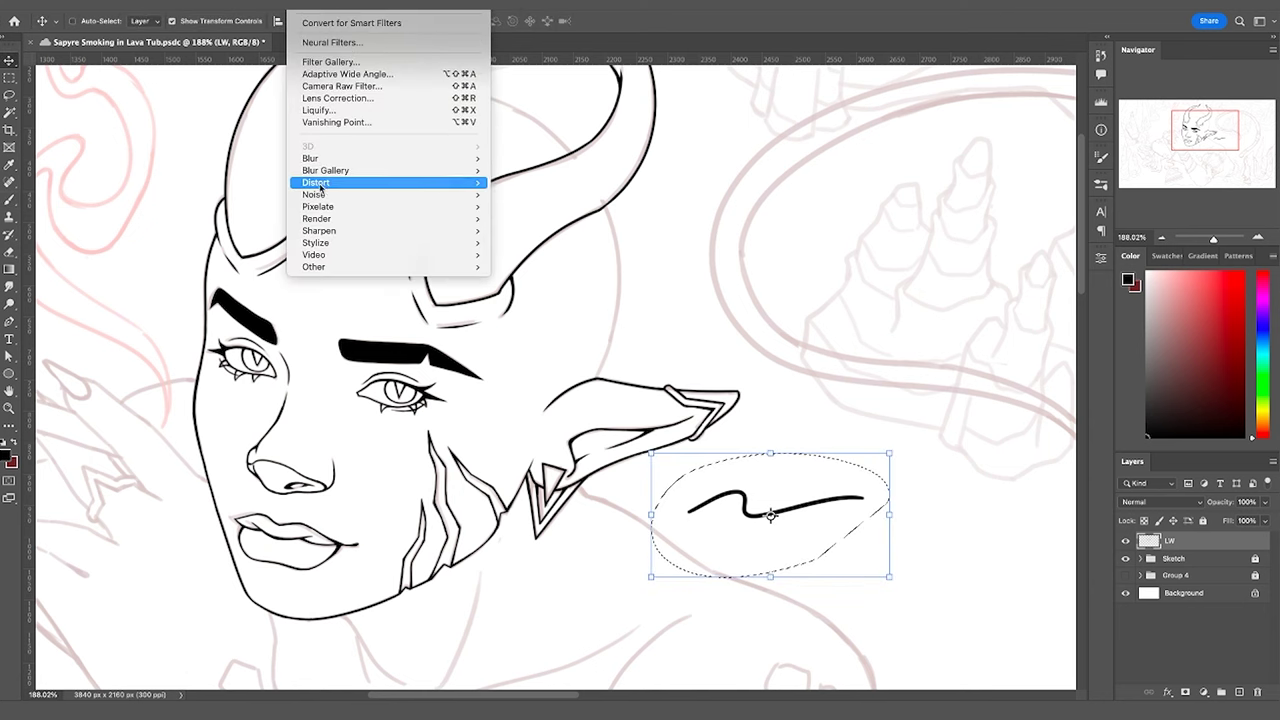
left_click(316, 111)
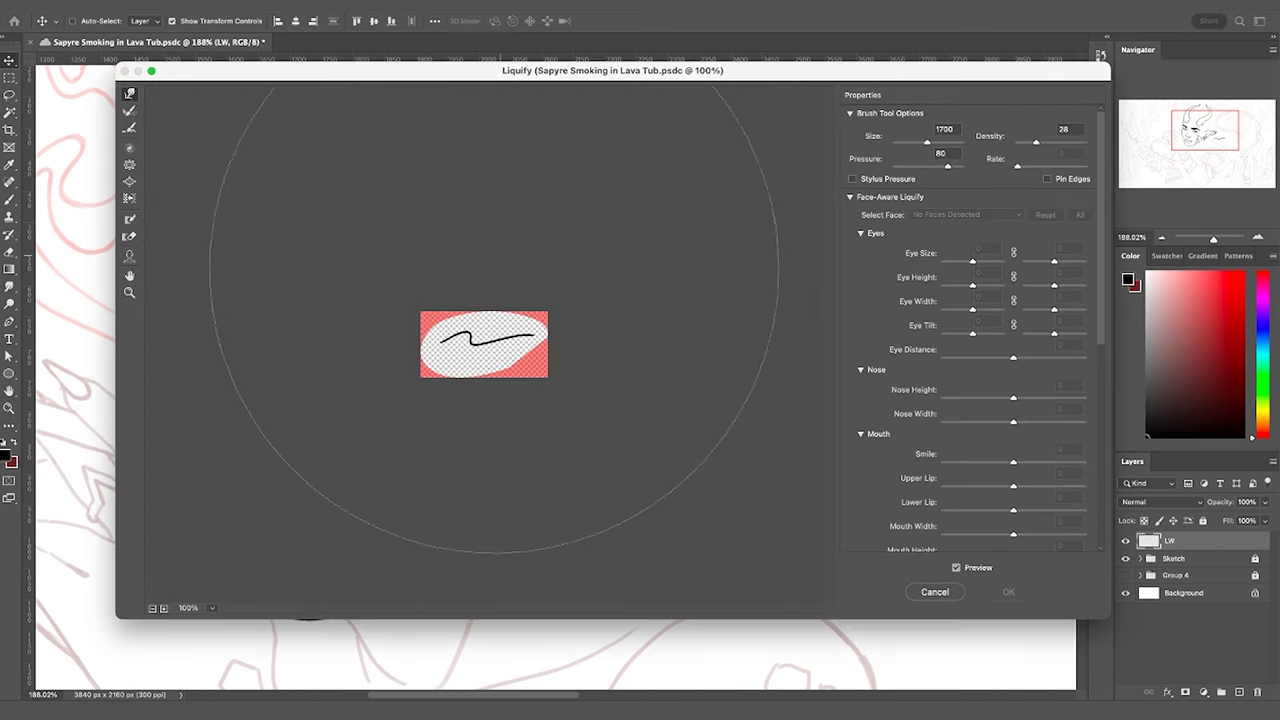
Shrink the Liquify brush, push the test line into a more distorted wave and apply the filter
key("bracketleft")
key("bracketleft")
key("bracketleft")
key("bracketleft")
key("bracketleft")
key("bracketleft")
key("bracketleft")
key("bracketleft")
key("bracketleft")
key("bracketleft")
key("bracketleft")
key("bracketleft")
key("bracketleft")
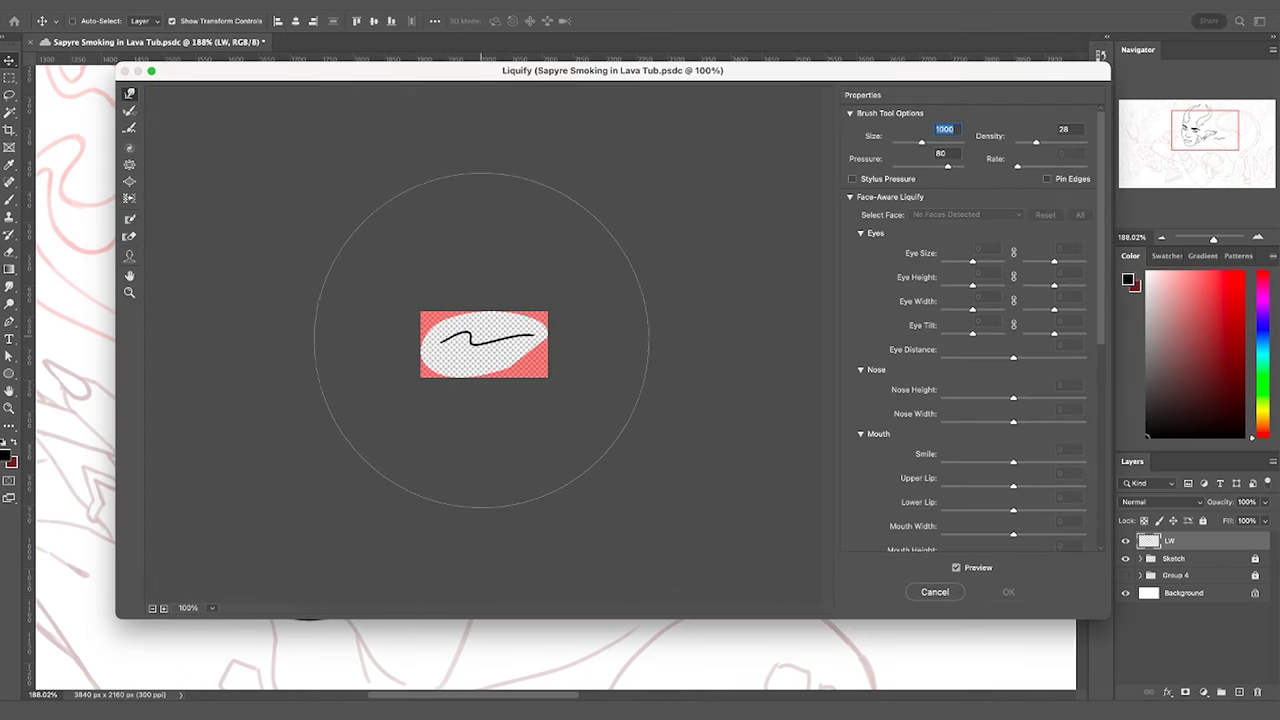
key("bracketleft")
key("bracketleft")
key("bracketleft")
key("bracketleft")
key("bracketleft")
mouse_move(479, 345)
left_mouse_down()
mouse_move(470, 374)
mouse_move(450, 366)
left_mouse_up()
left_click(1008, 592)
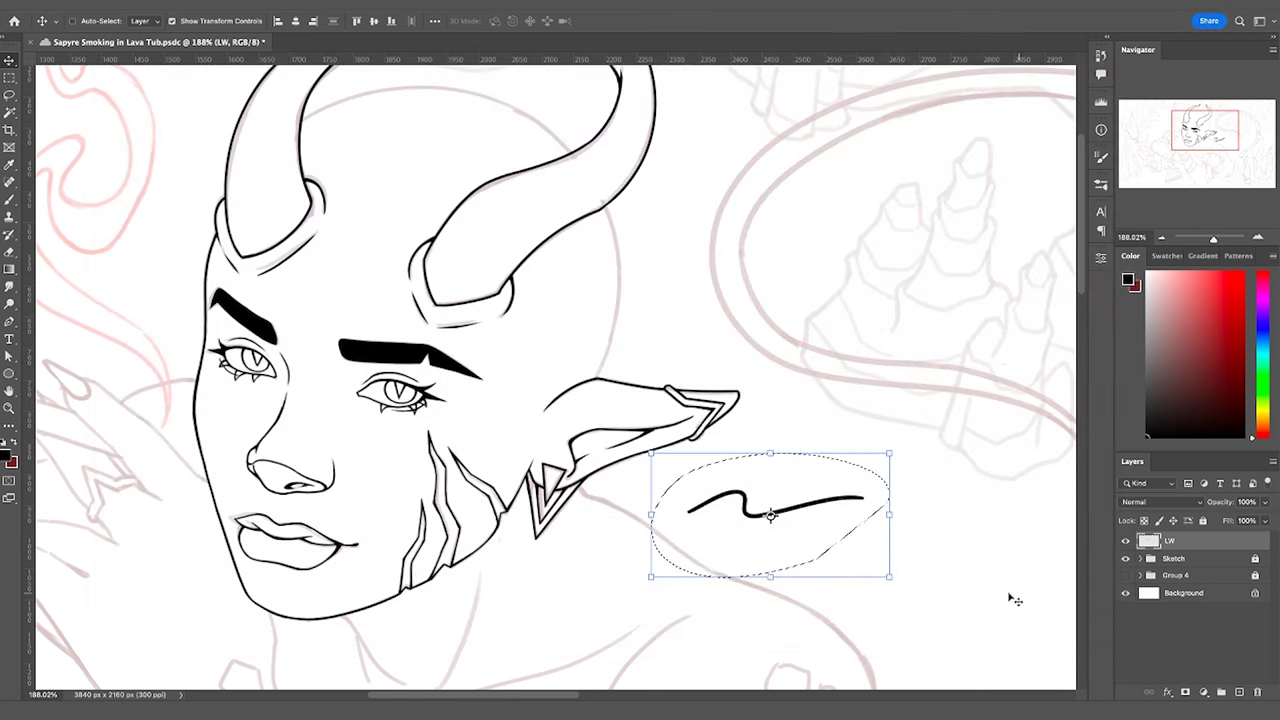
Clear the selection and draw a fresh wavy line above the liquified one to compare their line quality
key("z")
mouse_move(905, 565)
left_mouse_down()
mouse_move(900, 529)
mouse_move(929, 537)
mouse_move(891, 531)
left_mouse_up()
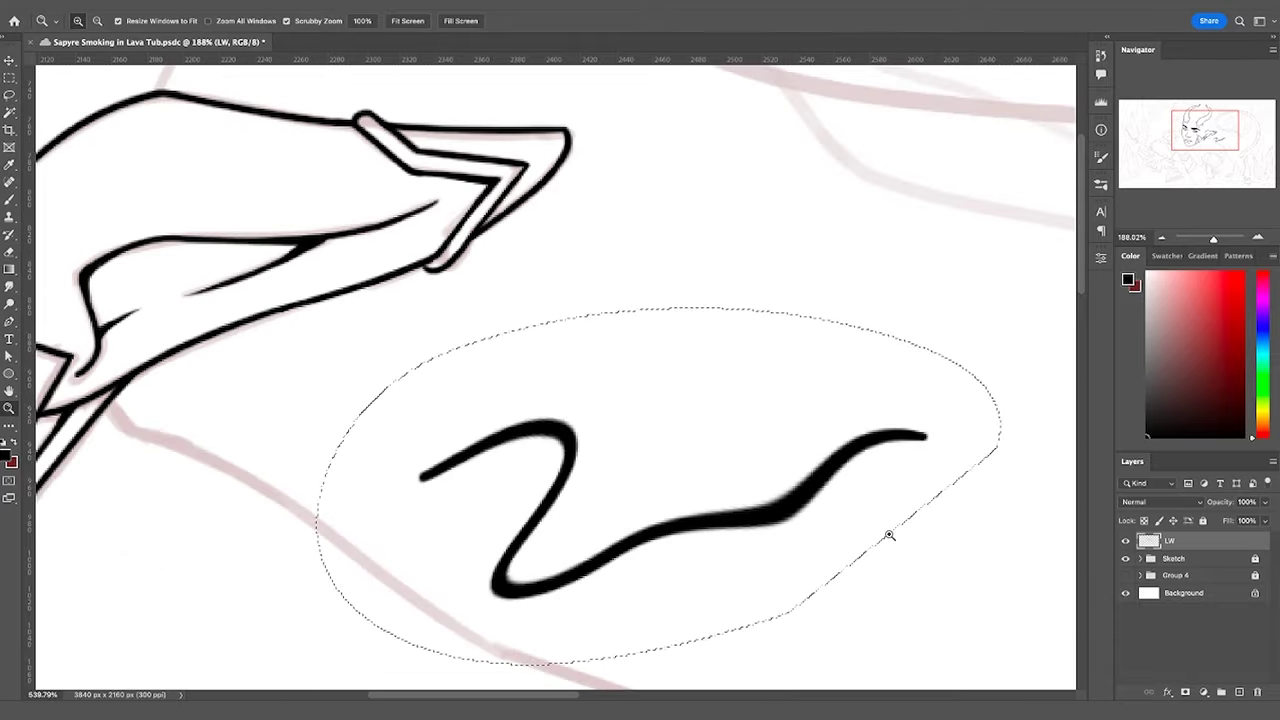
key("ctrl+d")
key("b")
mouse_move(480, 370)
left_mouse_down()
mouse_move(643, 350)
mouse_move(741, 424)
mouse_move(965, 362)
left_mouse_up()
key("ctrl+z")
mouse_move(485, 371)
left_mouse_down()
mouse_move(735, 402)
mouse_move(984, 312)
left_mouse_up()
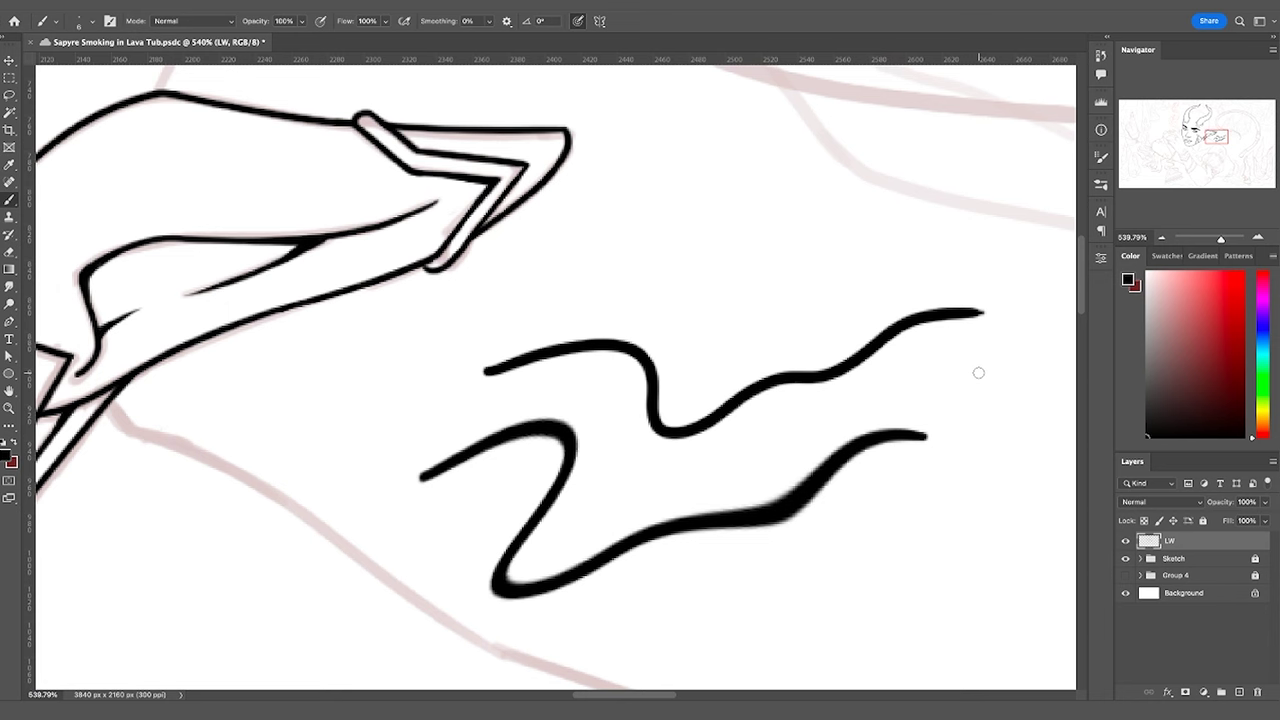
Draw another wavy test line in the blank area beyond the two comparison lines
key("z")
mouse_move(862, 516)
left_mouse_down()
mouse_move(780, 571)
mouse_move(857, 524)
left_mouse_up()
mouse_move(839, 574)
left_mouse_down()
mouse_move(931, 571)
mouse_move(829, 538)
mouse_move(680, 523)
mouse_move(638, 536)
mouse_move(697, 482)
mouse_move(760, 512)
left_mouse_up()
key("space")
key("ctrl+z")
left_click_drag(591, 535, 895, 463)
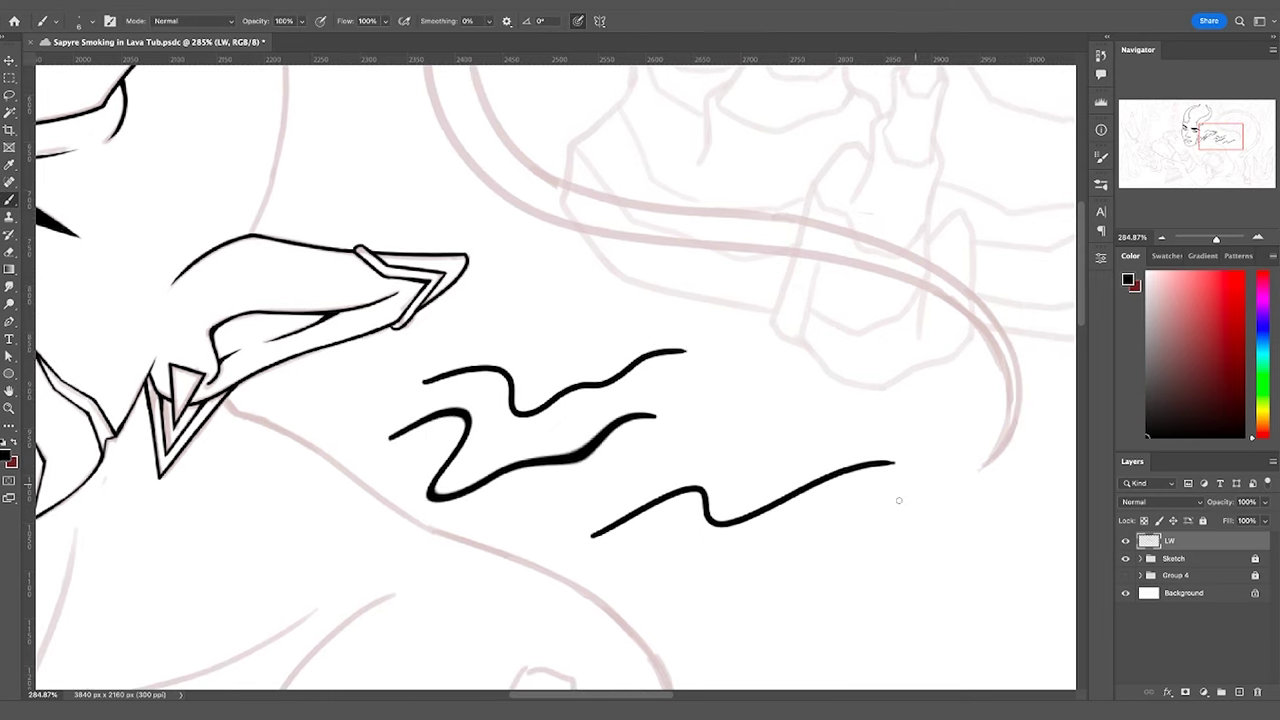
Lasso the separate wavy test line and activate the Move tool's transform box around it
key("l")
mouse_move(880, 412)
left_mouse_down()
mouse_move(623, 463)
mouse_move(857, 414)
left_mouse_up()
key("v")
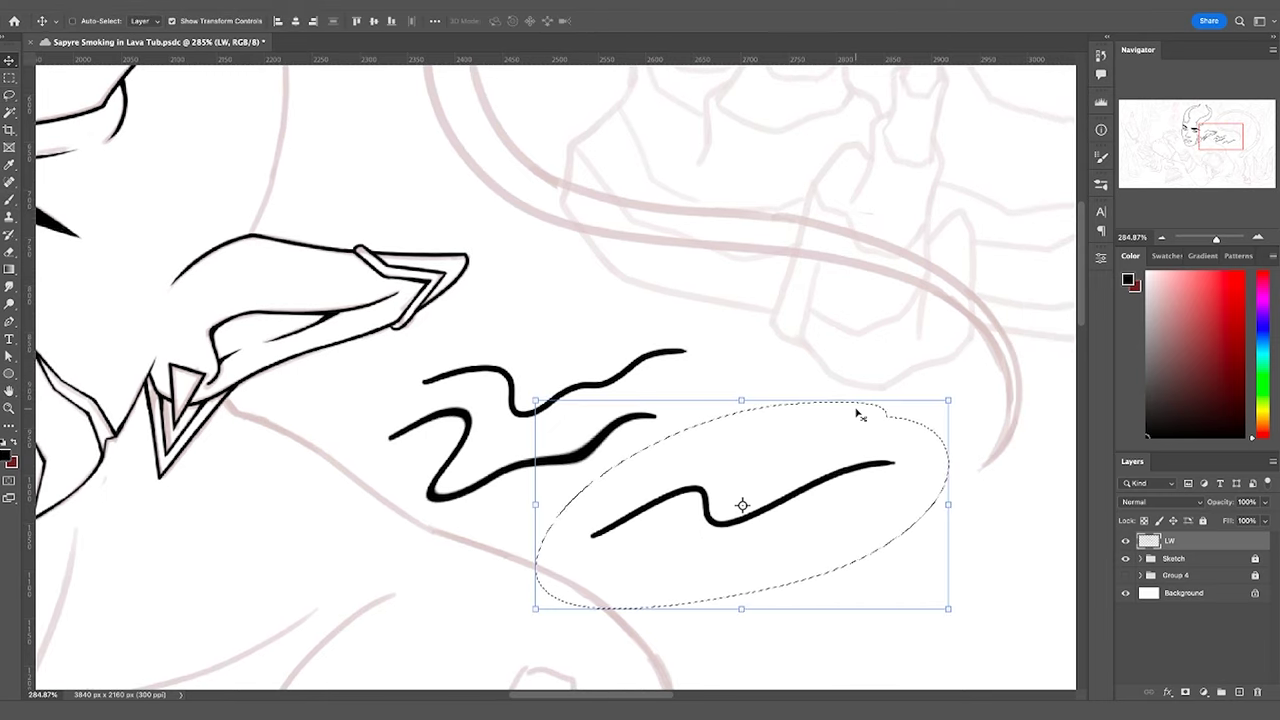
Skew the selected test line so its far end flares upward and downward, apply the transform and deselect
right_click(873, 505)
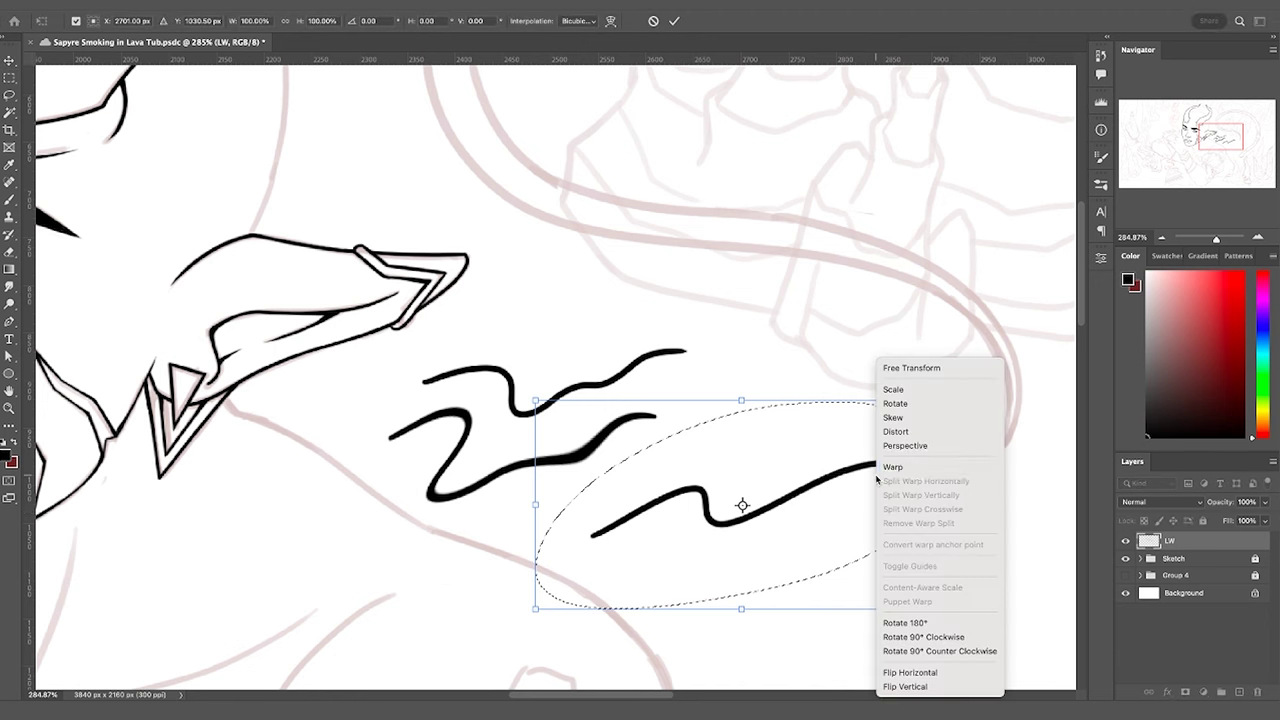
left_click(905, 418)
left_click_drag(948, 609, 950, 649)
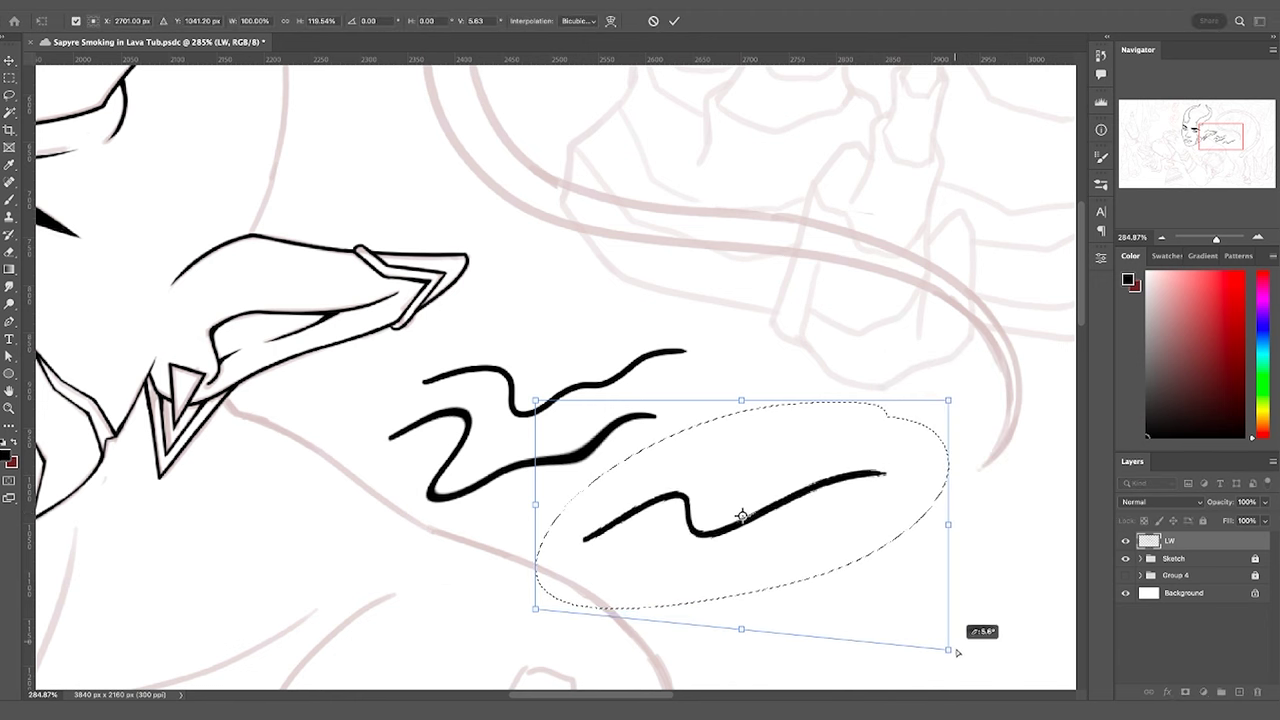
left_click_drag(949, 397, 951, 371)
key("Return")
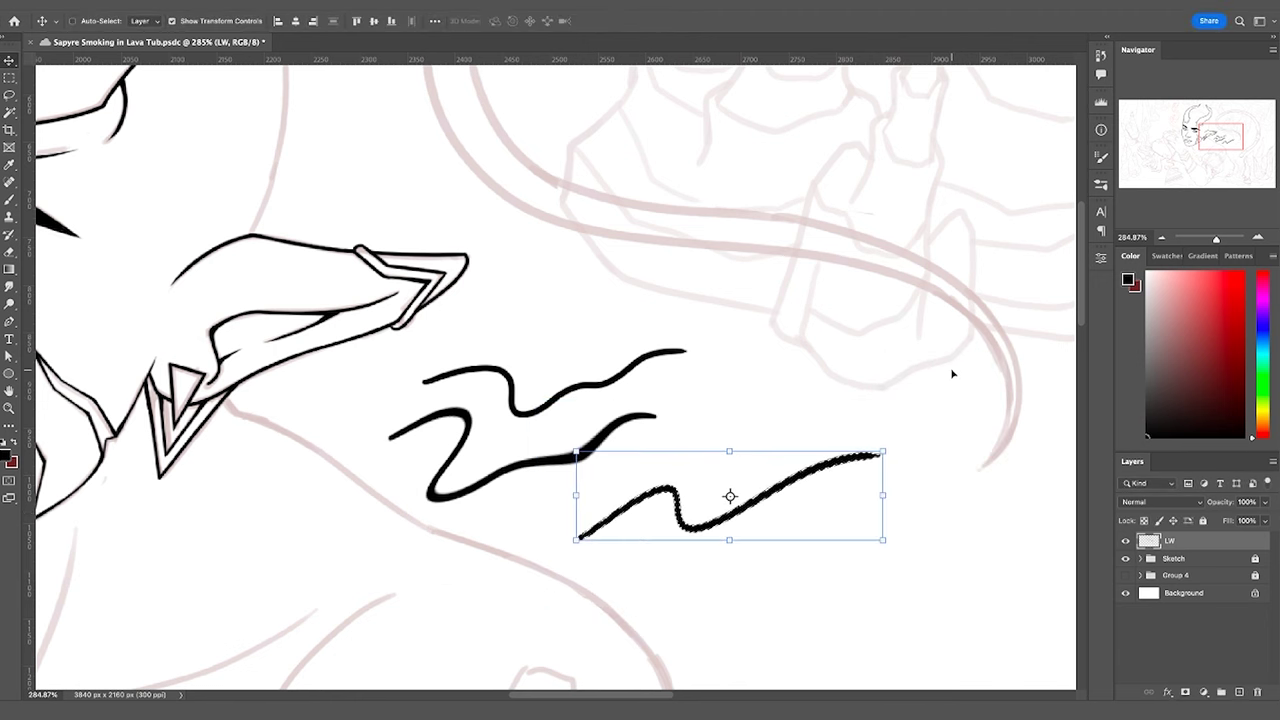
key("ctrl+d")
Erase along the far end of the skewed test line to taper it
key("z")
mouse_move(755, 520)
left_mouse_down()
mouse_move(806, 508)
mouse_move(766, 551)
mouse_move(722, 545)
mouse_move(809, 541)
left_mouse_up()
key("b")
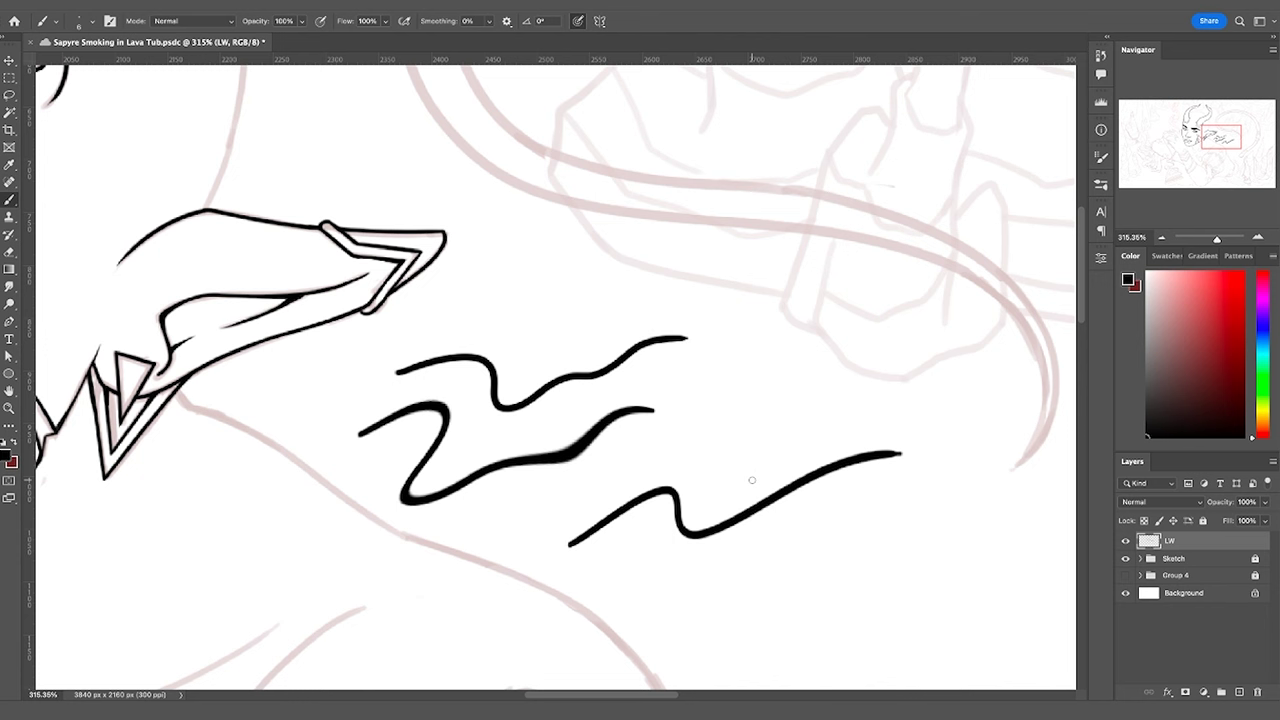
key("e")
left_click_drag(853, 468, 904, 457)
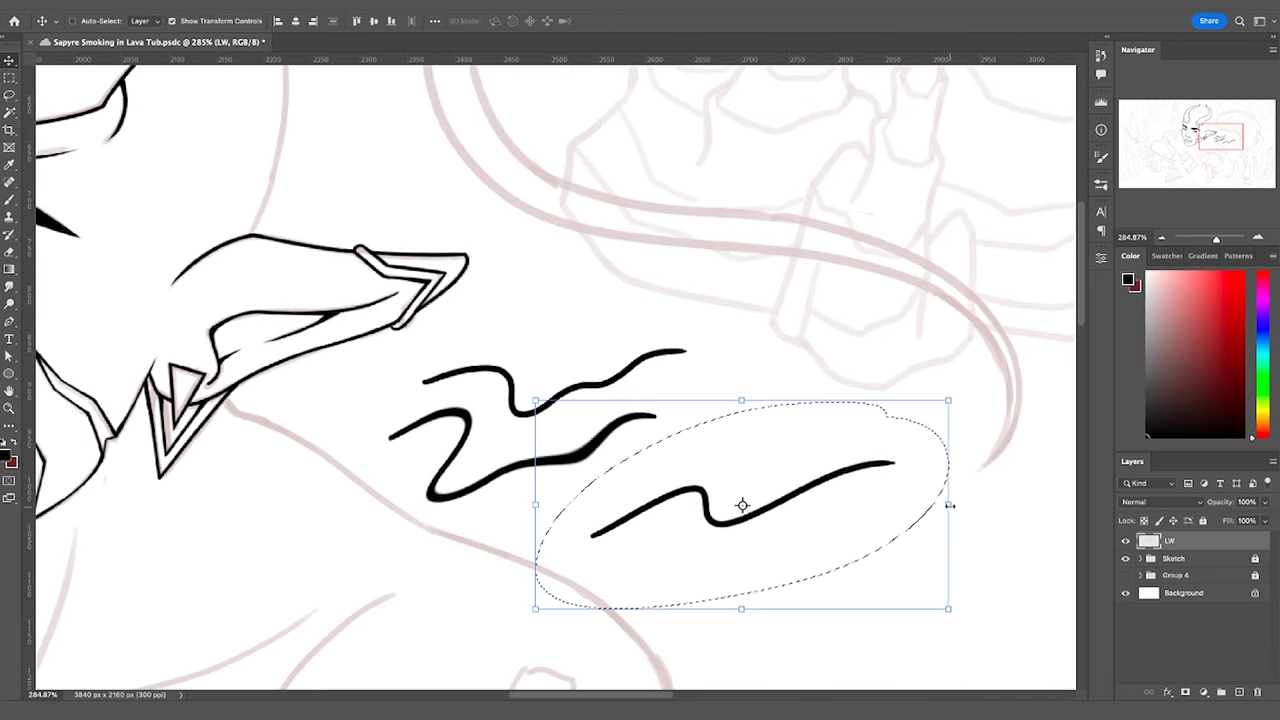
Skew the lassoed test line by pulling its two far corners apart vertically, commit it and clear the selection
right_click(878, 482)
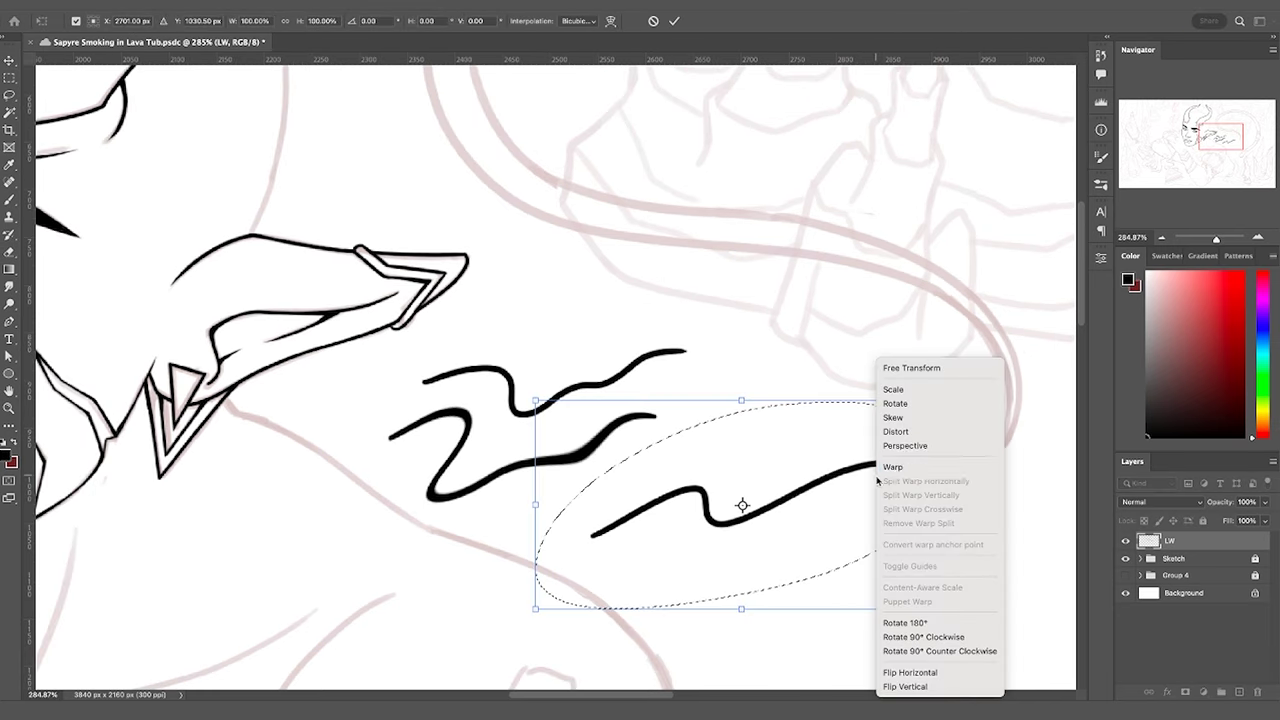
left_click(917, 446)
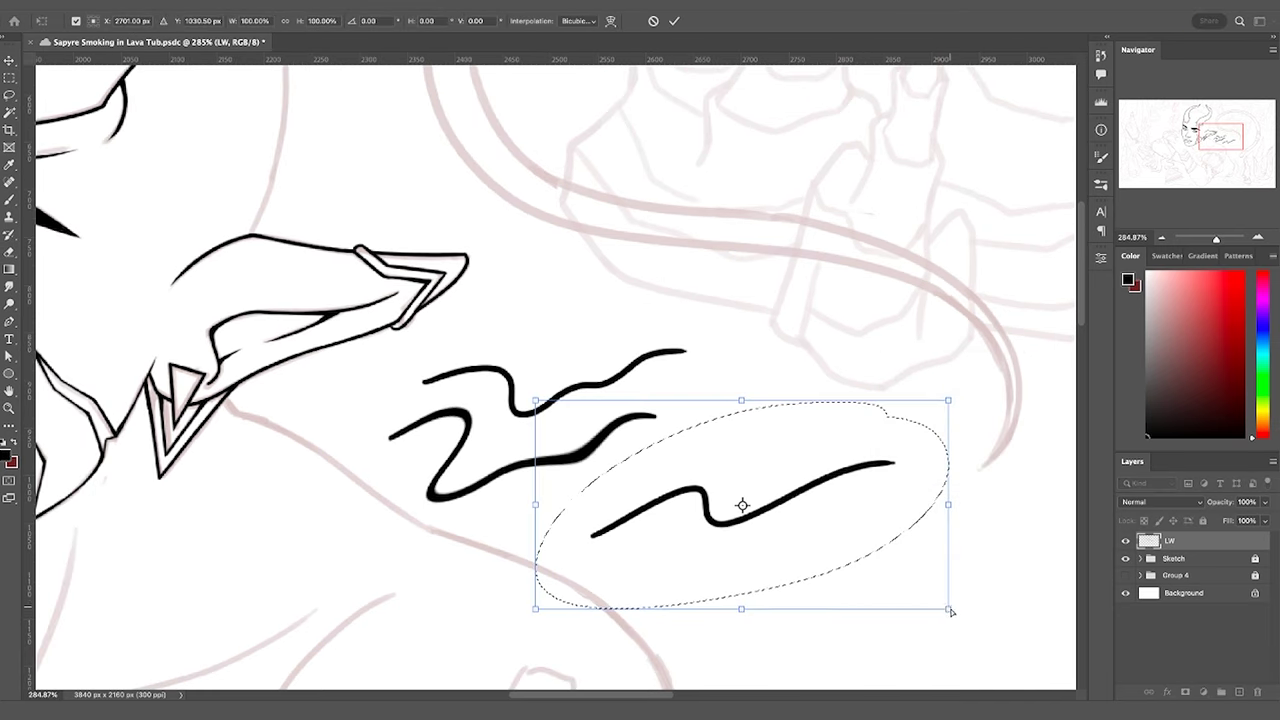
left_click_drag(946, 612, 952, 645)
left_click_drag(955, 400, 951, 372)
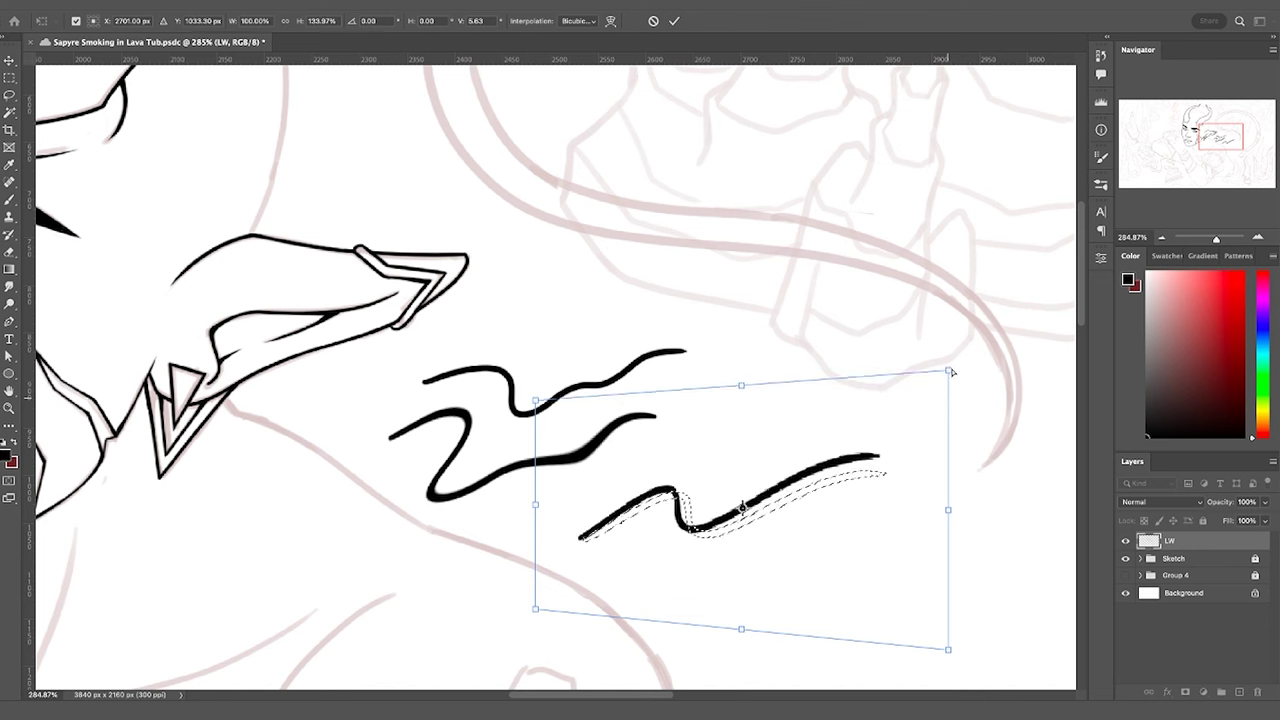
key("Return")
key("ctrl+d")
Taper the tip of the skewed test line and thin its long rising section with the Eraser
key("z")
mouse_move(758, 518)
left_mouse_down()
mouse_move(806, 509)
mouse_move(771, 543)
mouse_move(722, 547)
mouse_move(811, 543)
left_mouse_up()
key("e")
left_click_drag(846, 469, 941, 452)
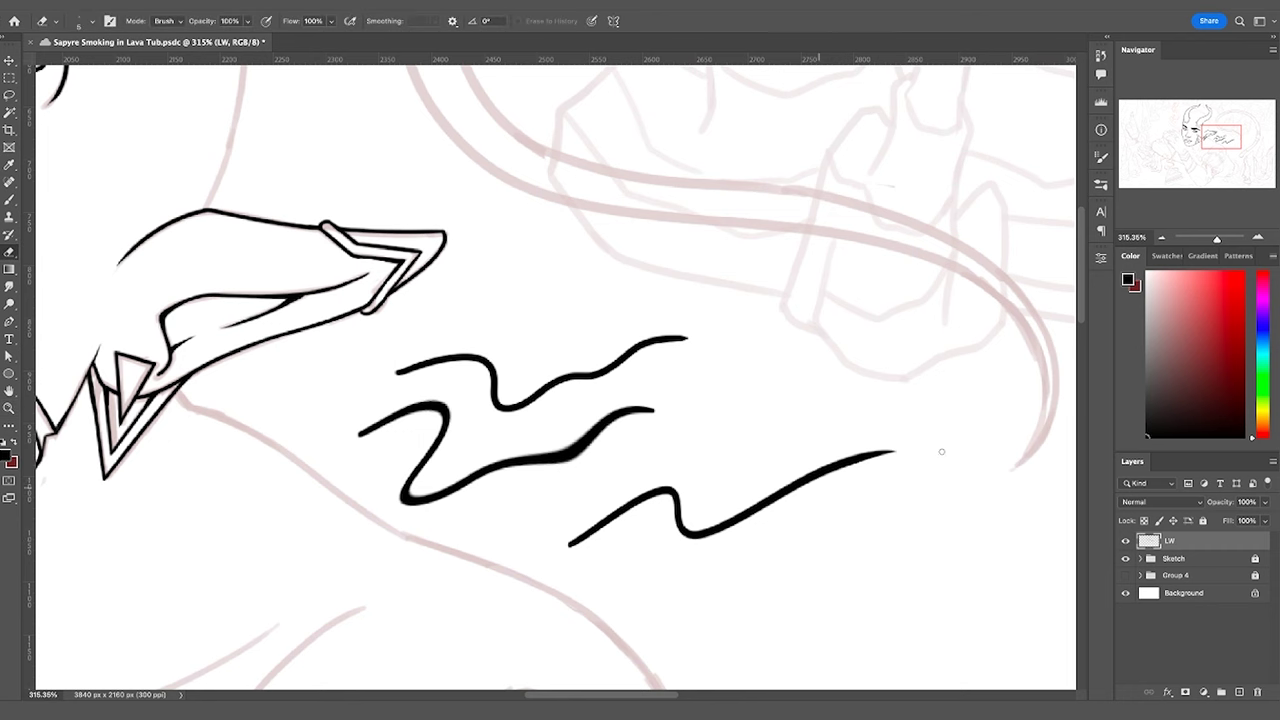
left_click_drag(729, 540, 887, 462)
Trim the thickened bulge of the liquified test line with the Eraser to even out its weight
key("z")
left_click_drag(465, 459, 497, 441)
left_click_drag(622, 487, 586, 481)
key("b")
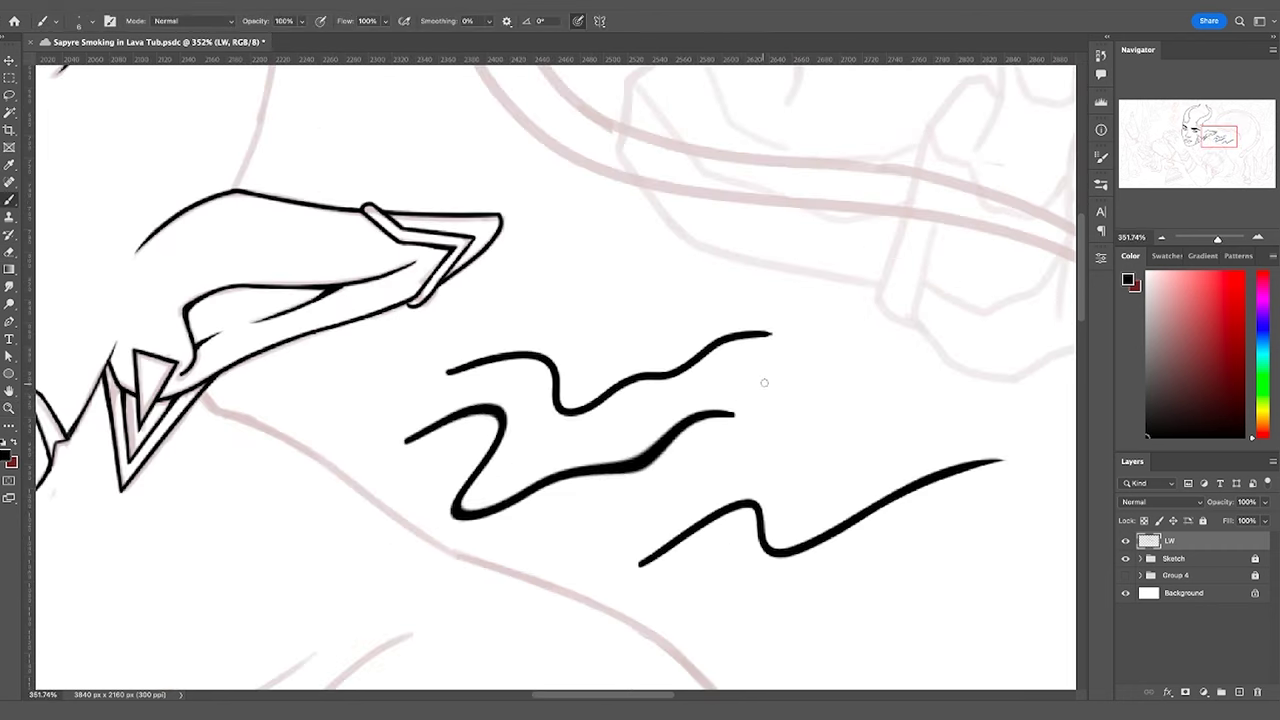
key("e")
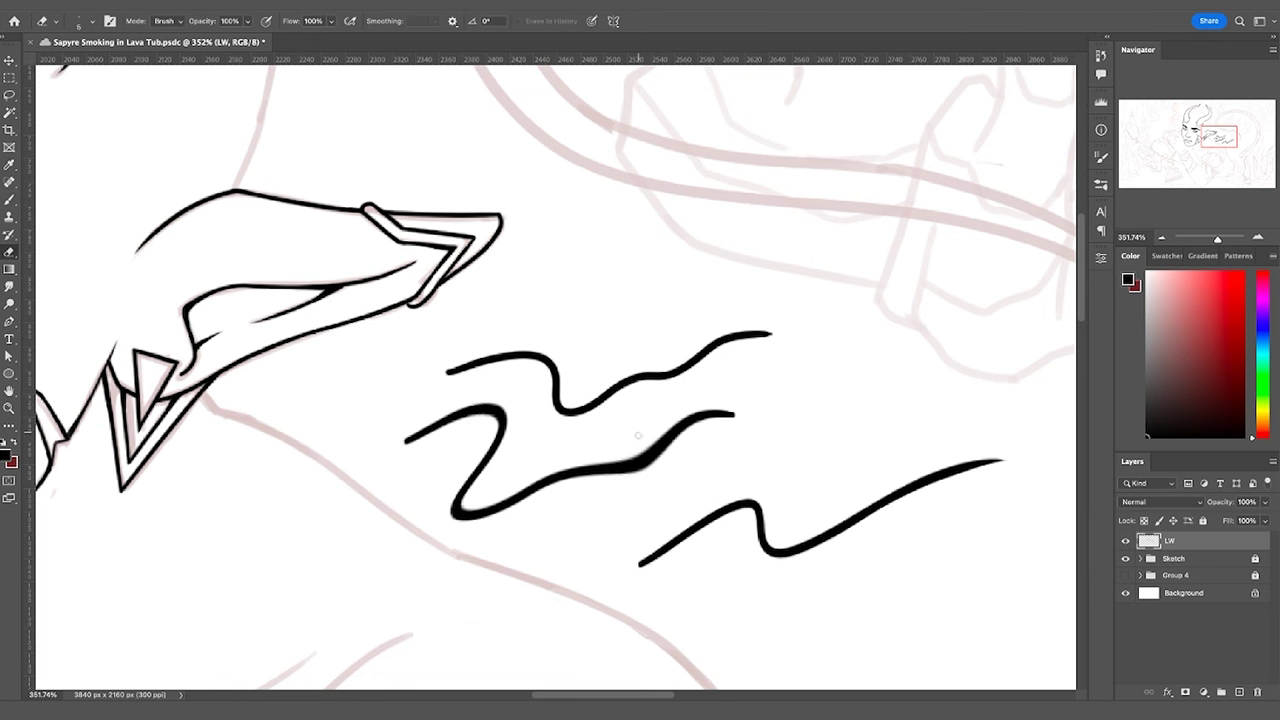
left_click_drag(620, 455, 667, 425)
left_click_drag(638, 476, 691, 431)
left_click_drag(637, 475, 630, 473)
left_click_drag(510, 490, 637, 448)
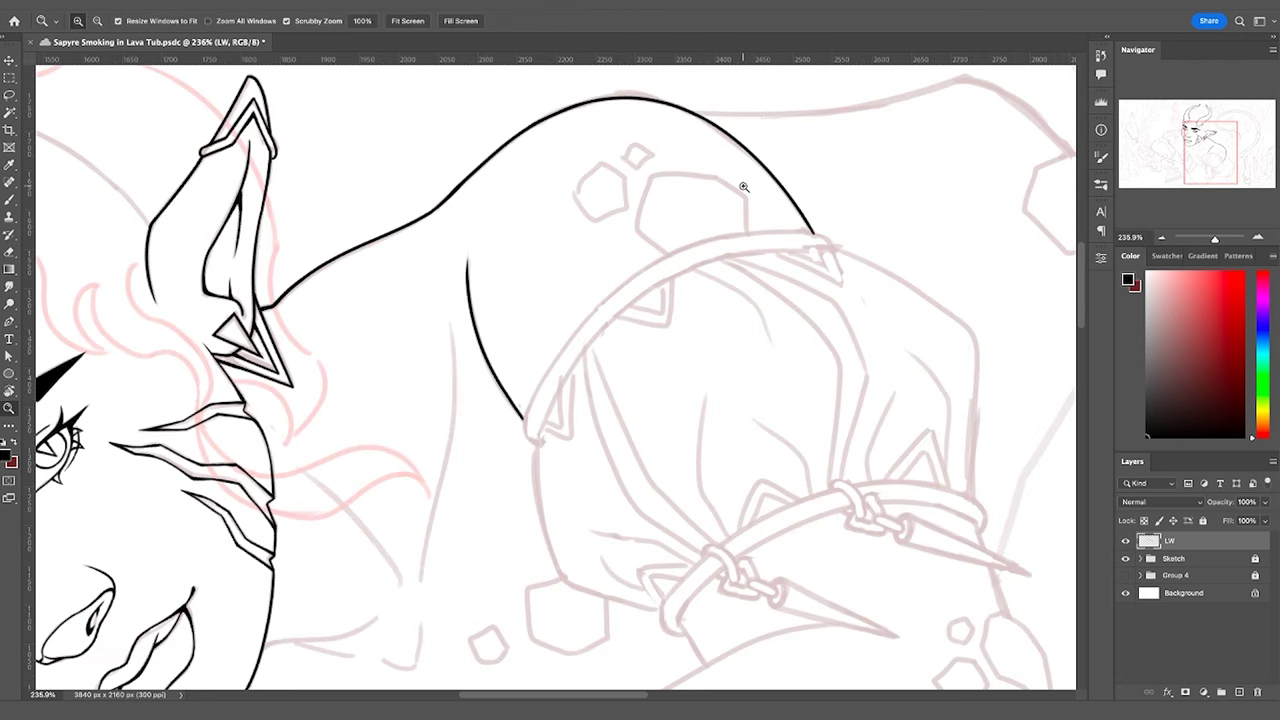
Ink the upper edge of the shoulder armband as one smooth arc, redoing the stroke until it follows the sketch
key("b")
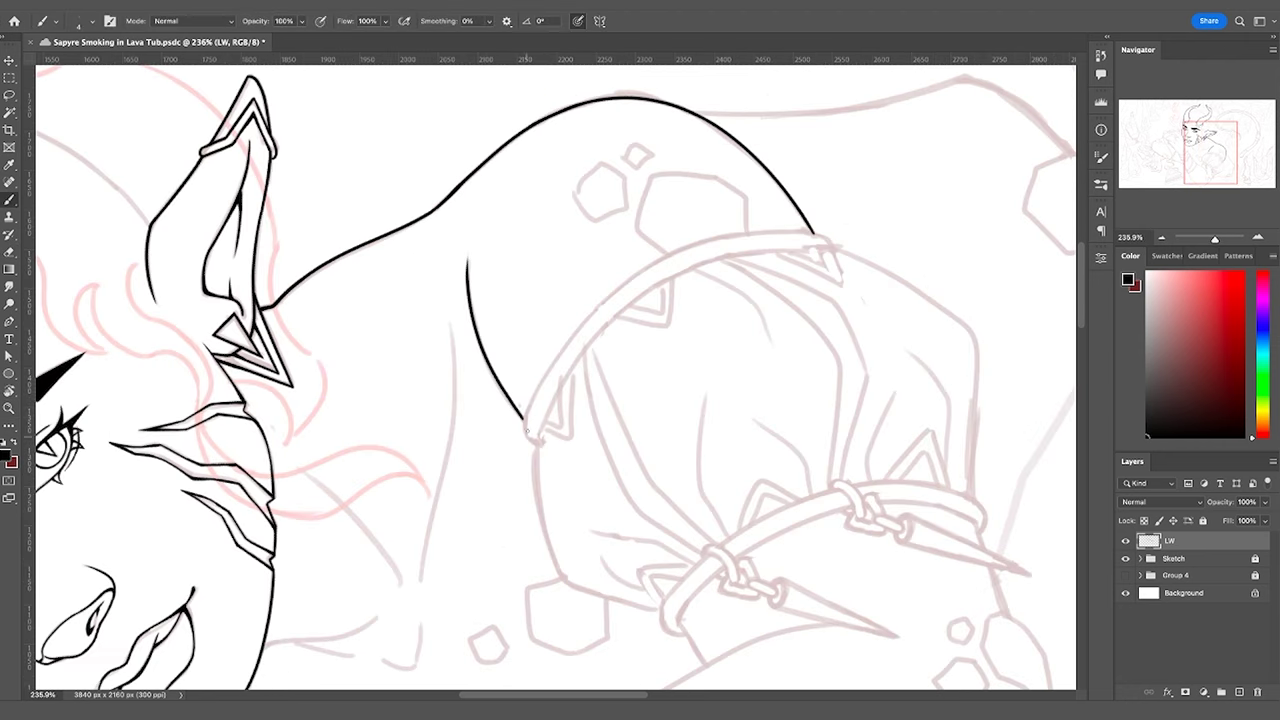
mouse_move(525, 432)
left_mouse_down()
mouse_move(646, 272)
mouse_move(740, 222)
left_mouse_up()
key("ctrl+z")
left_click_drag(524, 432, 730, 238)
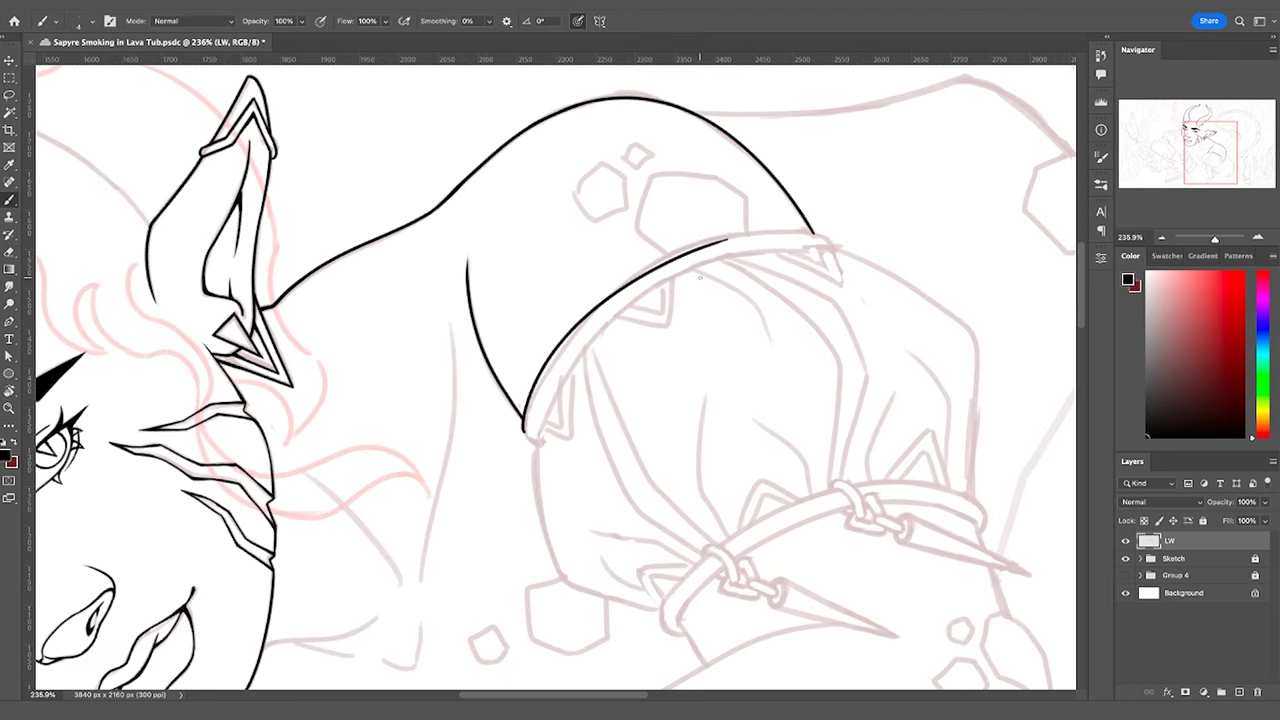
key("ctrl+z")
left_click_drag(524, 432, 688, 252)
key("ctrl+z")
left_click_drag(524, 432, 700, 243)
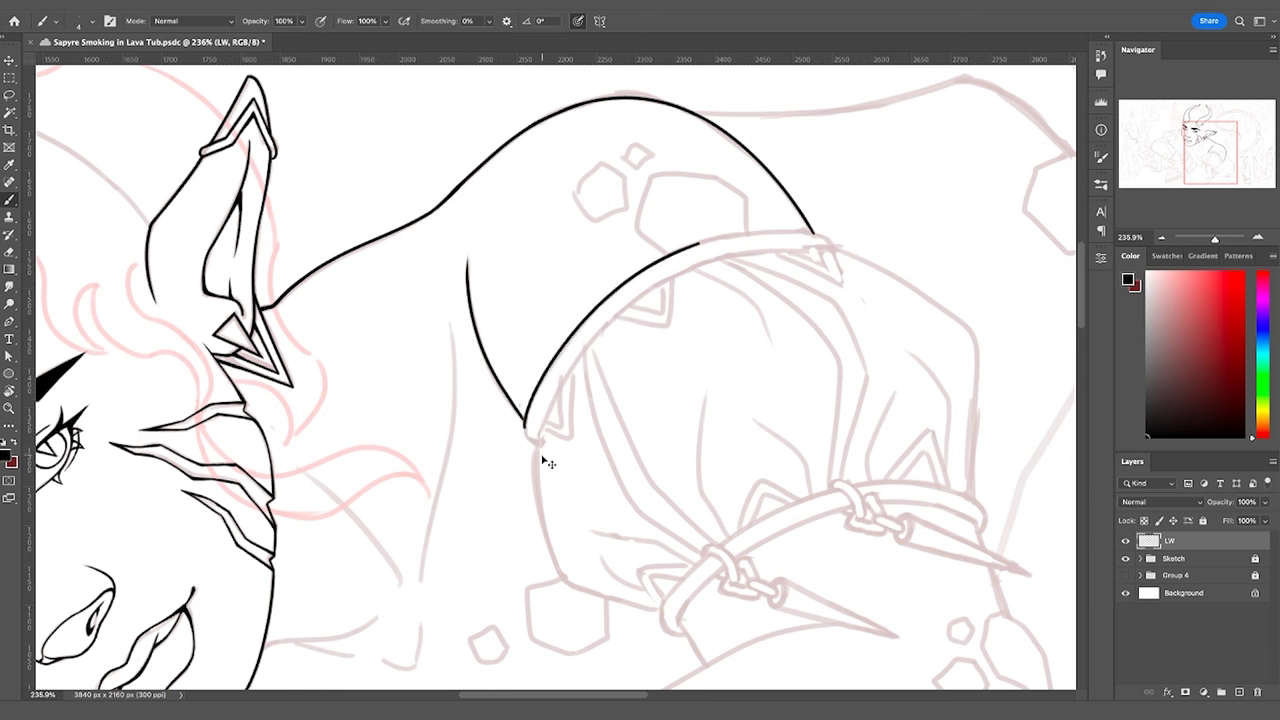
Ink the armband's lower edge as an arc parallel to the upper one, extending down the sleeve's outline
left_click_drag(535, 485, 541, 425)
mouse_move(537, 490)
left_mouse_down()
mouse_move(552, 394)
mouse_move(548, 426)
mouse_move(676, 280)
left_mouse_up()
key("ctrl+z")
key("ctrl+z")
left_click_drag(538, 436, 694, 266)
key("ctrl+z")
mouse_move(540, 436)
left_mouse_down()
mouse_move(550, 410)
mouse_move(726, 246)
left_mouse_up()
key("ctrl+z")
left_click_drag(538, 436, 730, 254)
key("ctrl+z")
mouse_move(540, 434)
left_mouse_down()
mouse_move(565, 380)
mouse_move(740, 254)
left_mouse_up()
key("ctrl+z")
left_click_drag(538, 436, 720, 254)
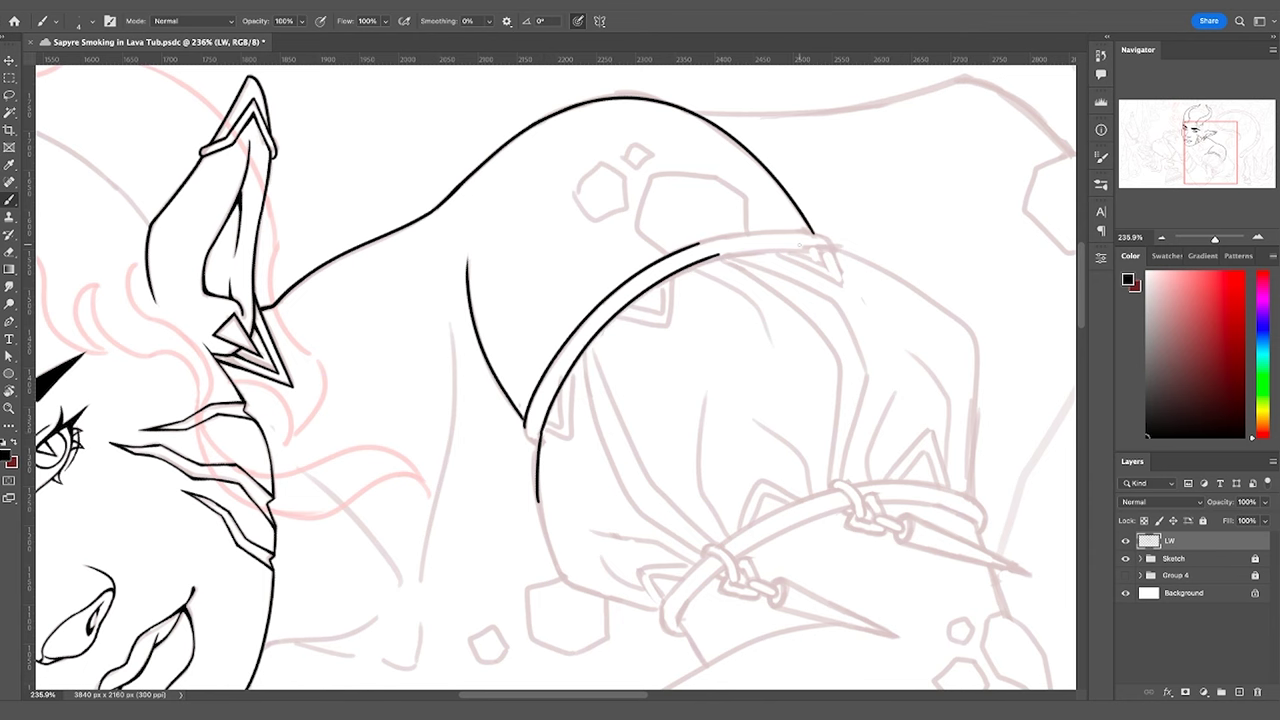
Try short closing strokes at the lower end of the shoulder armband and undo them
scroll(532, 432, "up", 3)
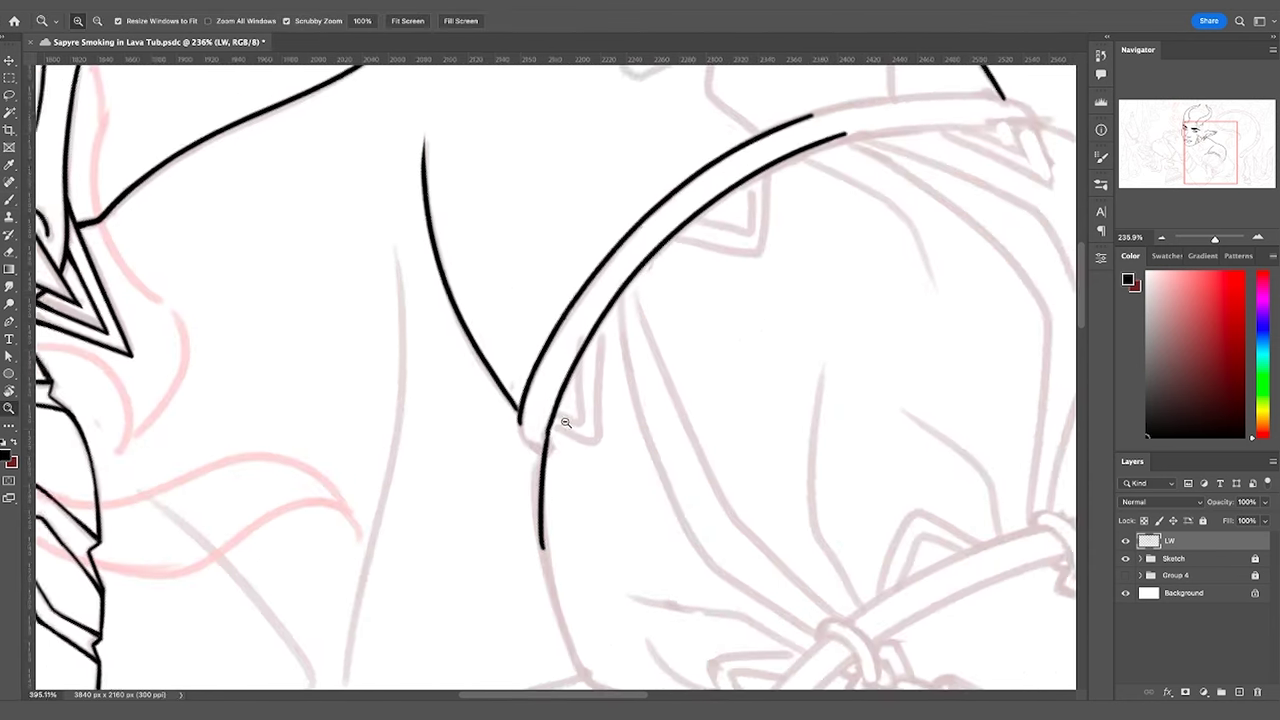
mouse_move(516, 247)
left_mouse_down()
mouse_move(552, 305)
mouse_move(555, 279)
left_mouse_up()
key("ctrl+z")
key("ctrl+z")
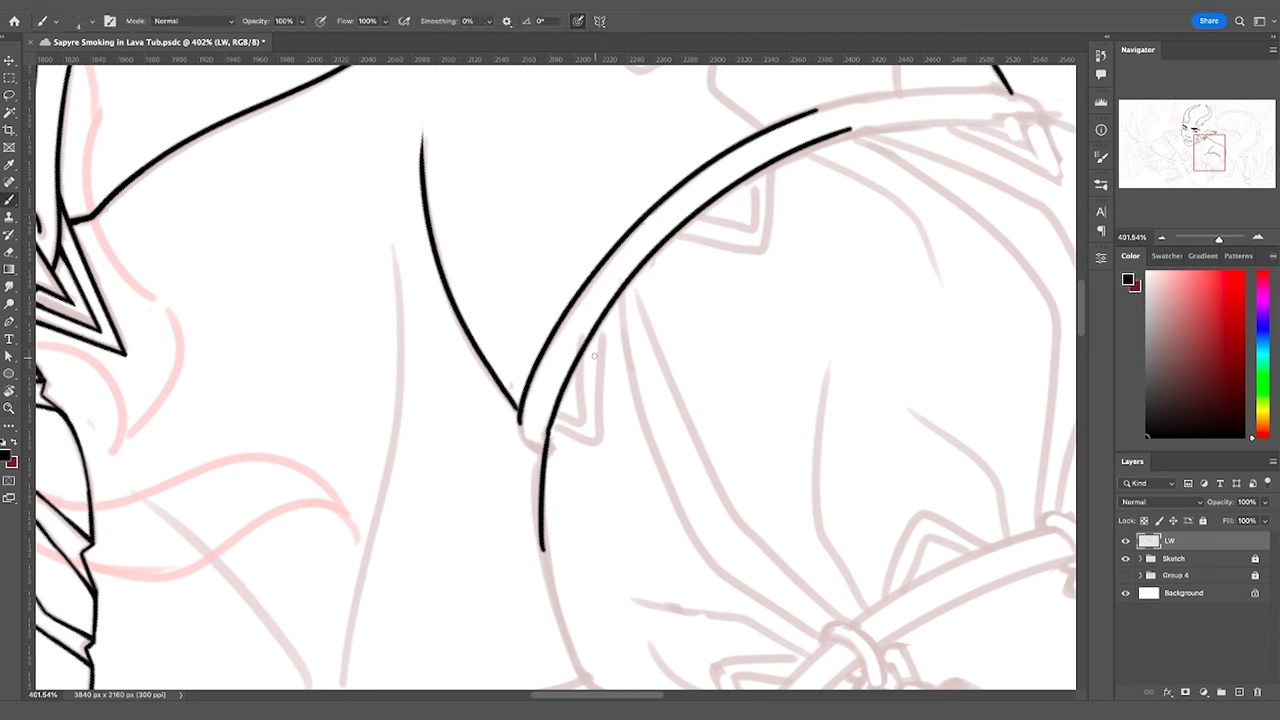
mouse_move(594, 355)
left_mouse_down()
mouse_move(599, 393)
mouse_move(625, 373)
mouse_move(643, 410)
left_mouse_up()
left_click_drag(583, 303, 596, 317)
key("ctrl+z")
key("ctrl+z")
key("ctrl+z")
key("ctrl+z")
left_click_drag(519, 413, 545, 452)
key("ctrl+z")
mouse_move(519, 408)
left_mouse_down()
mouse_move(520, 439)
mouse_move(547, 450)
left_mouse_up()
key("ctrl+z")
key("ctrl+z")
key("ctrl+z")
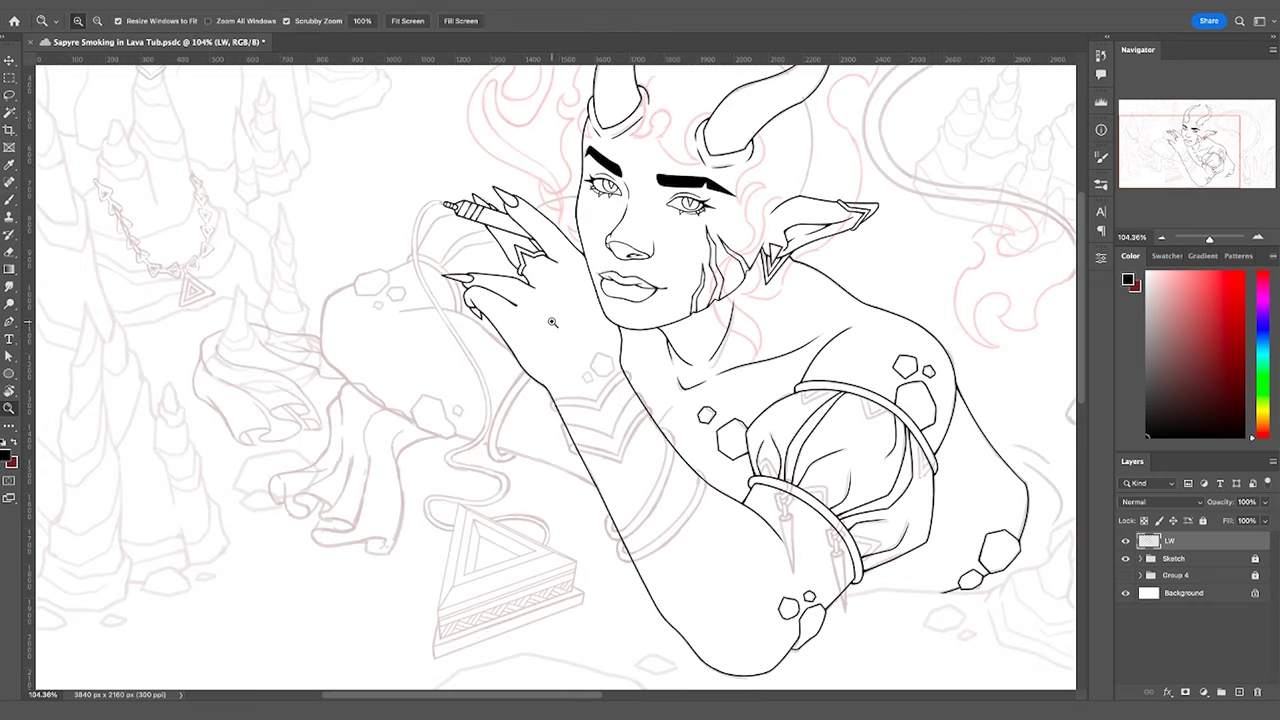
Lower the opacity of the LW line art layer to 42%
left_click_drag(595, 371, 620, 358)
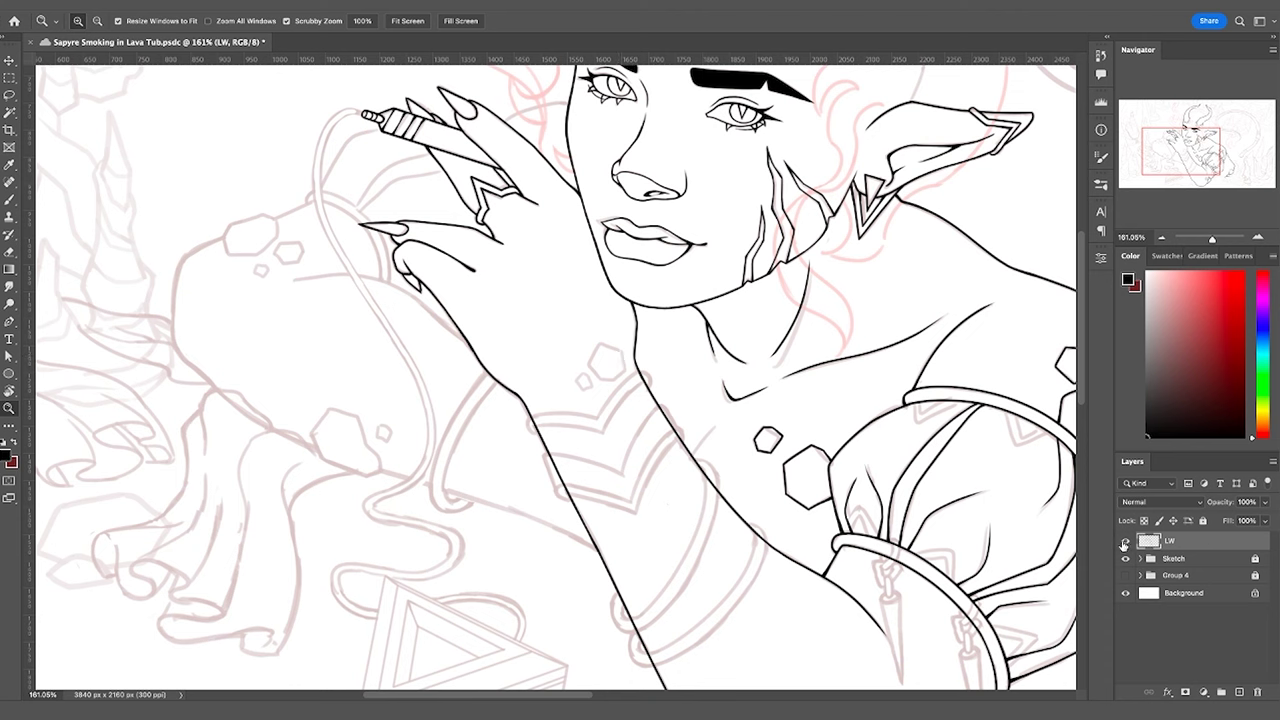
left_click(1265, 502)
left_click_drag(1262, 519, 1230, 519)
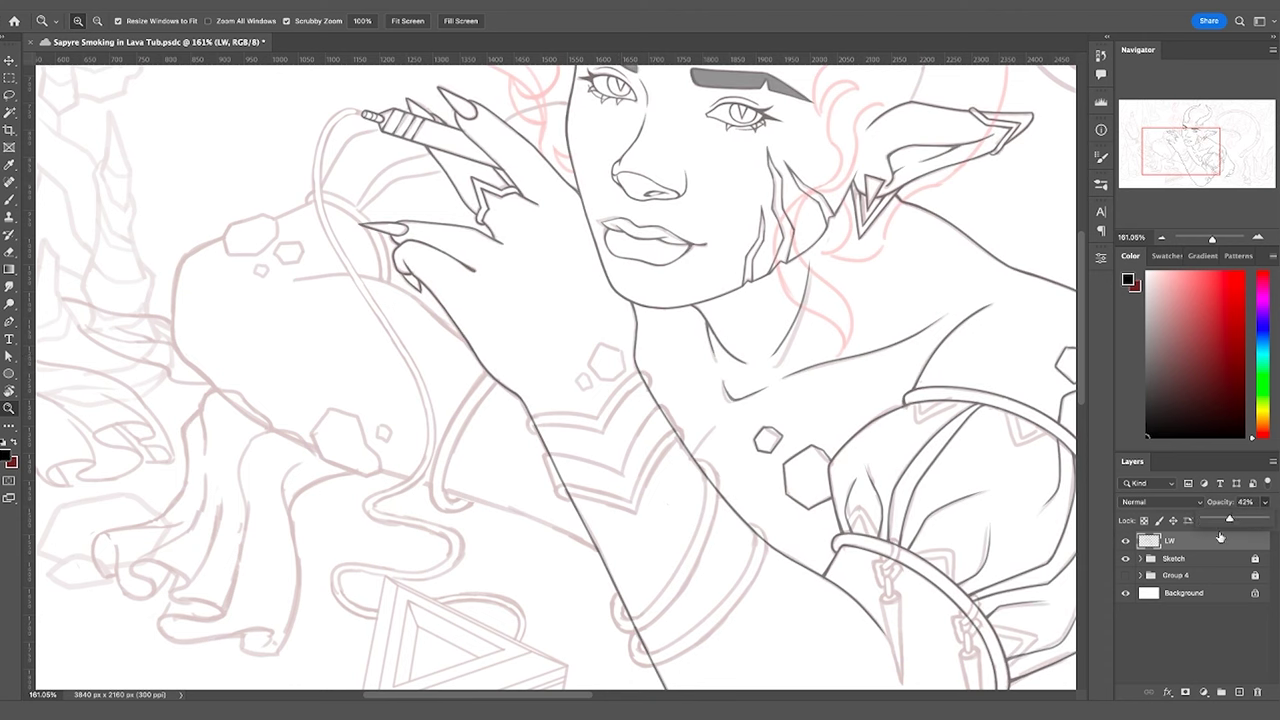
Add a new layer above LW for the bracelet, lock LW and make the new layer active
left_click(1239, 692)
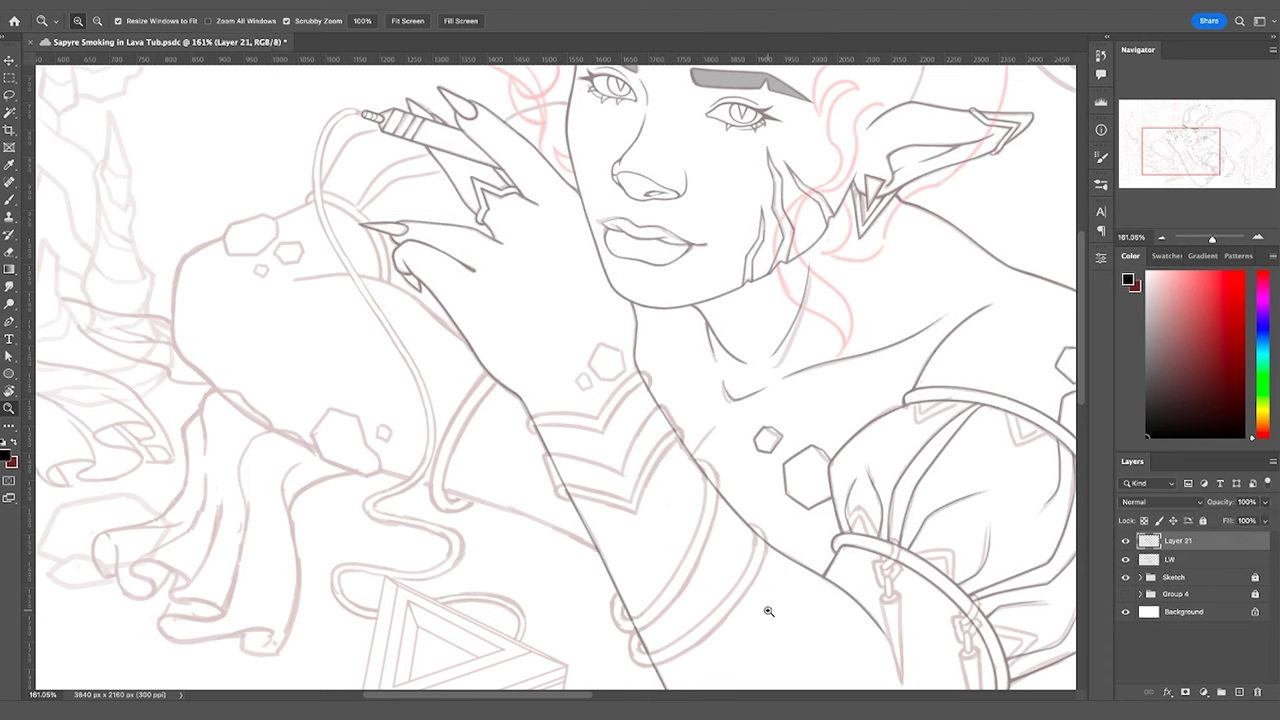
left_click(1189, 560)
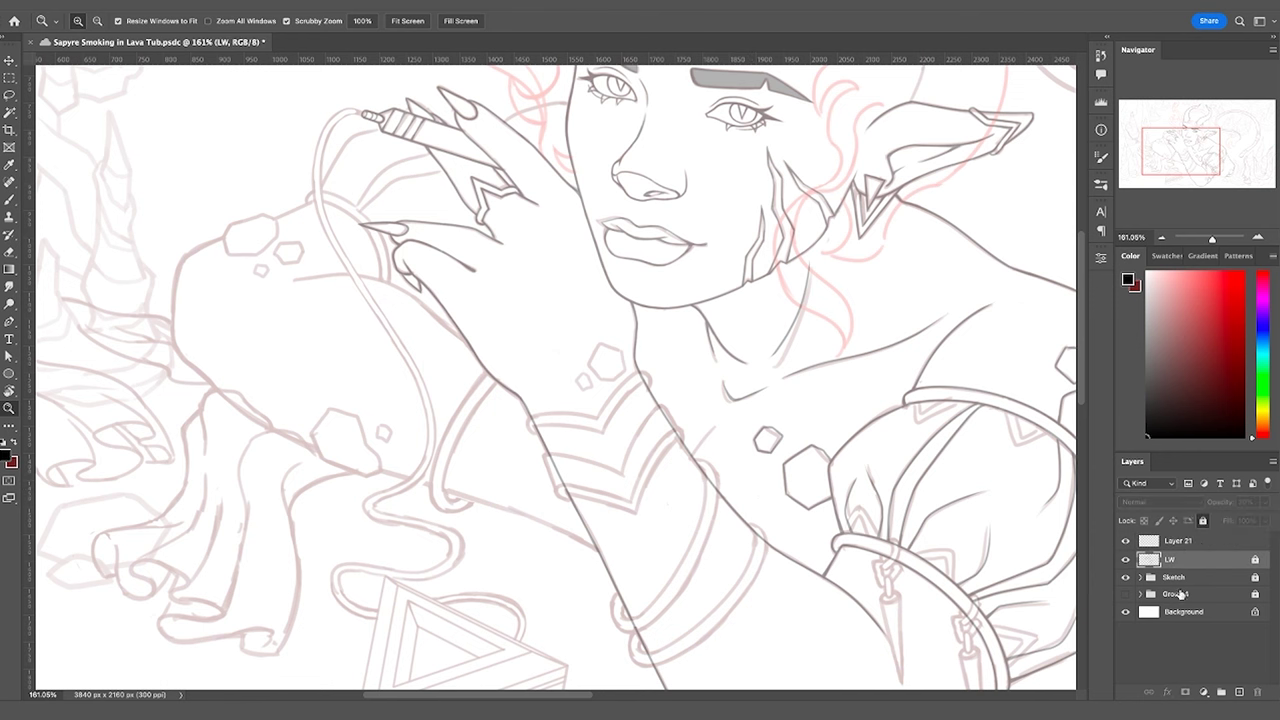
left_click(1200, 544)
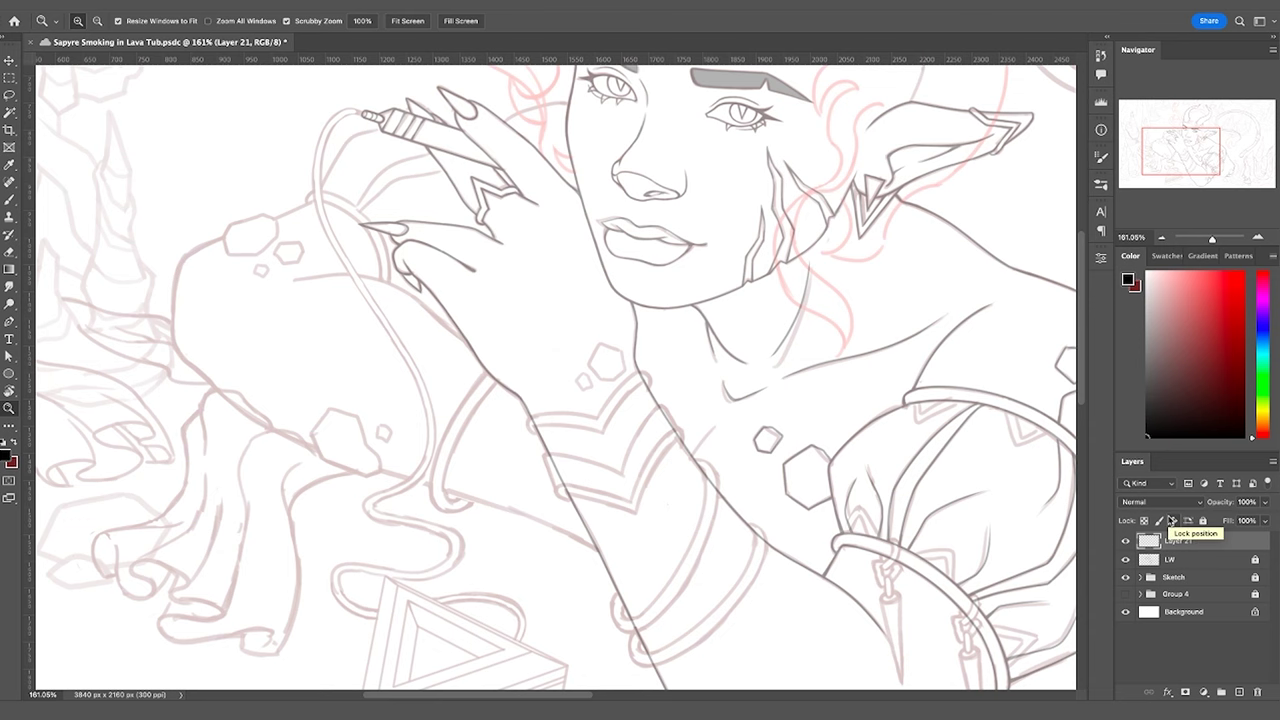
Try to ink one half of the forearm bracelet's top chevron edge freehand, redrawing the curve several times
mouse_move(570, 406)
left_mouse_down()
mouse_move(614, 371)
mouse_move(597, 377)
left_mouse_up()
key("b")
left_click_drag(616, 424, 678, 355)
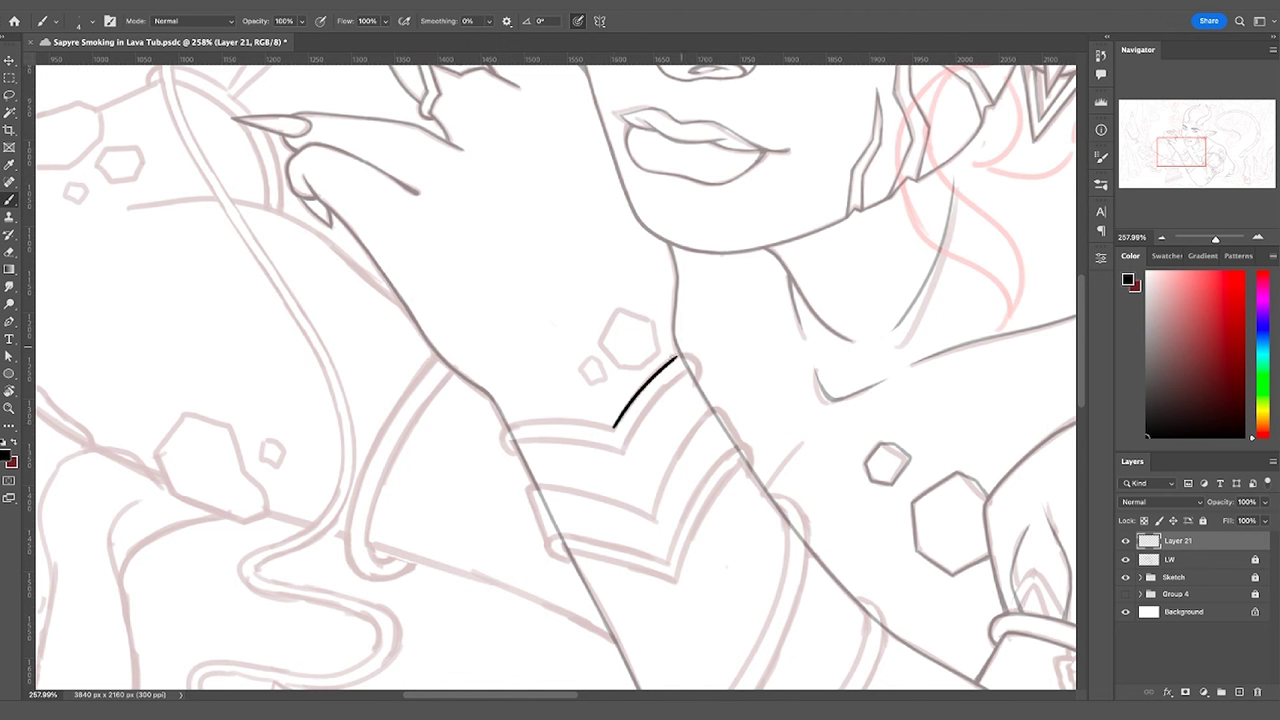
key("ctrl+z")
left_click_drag(614, 428, 684, 352)
key("ctrl+z")
mouse_move(613, 430)
left_mouse_down()
mouse_move(694, 346)
mouse_move(675, 362)
left_mouse_up()
key("ctrl+z")
key("ctrl+z")
left_click_drag(614, 428, 694, 345)
key("ctrl+z")
left_click_drag(614, 428, 690, 347)
Place a slanted symmetry axis along the forearm's centre and ink the two mirrored edges of the bracelet's top chevron band
left_click_drag(664, 485, 672, 485)
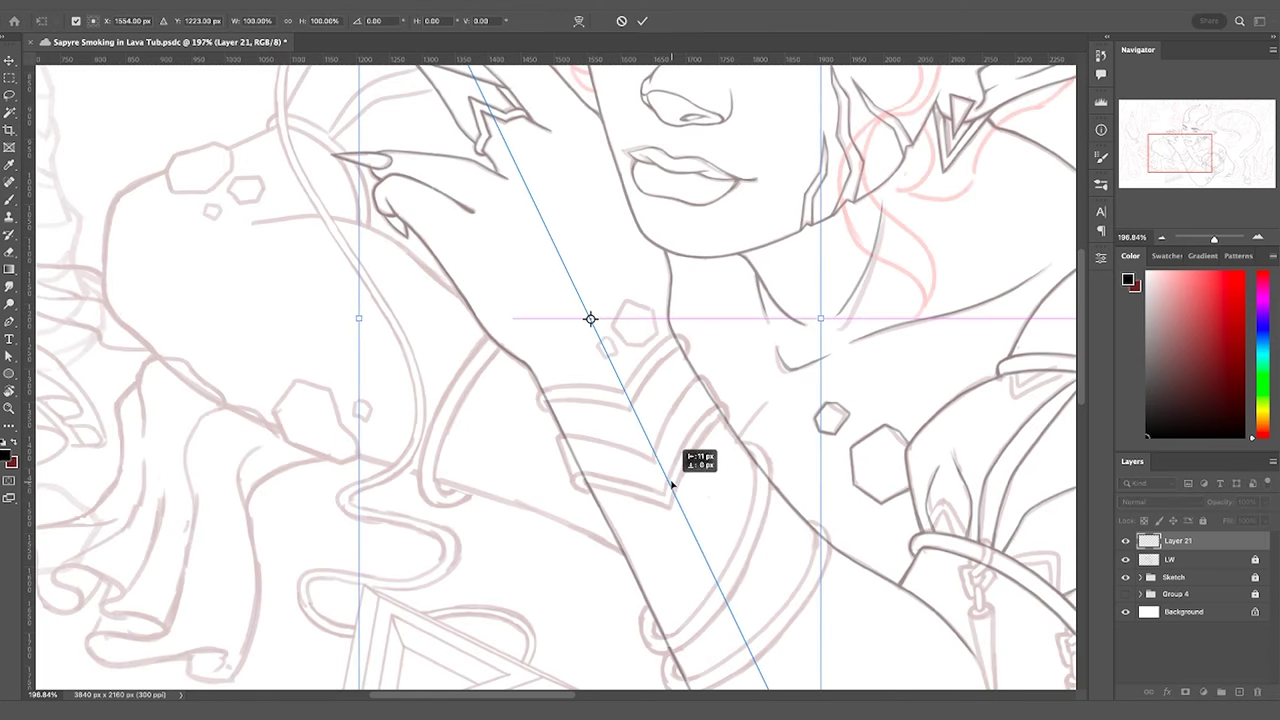
key("Escape")
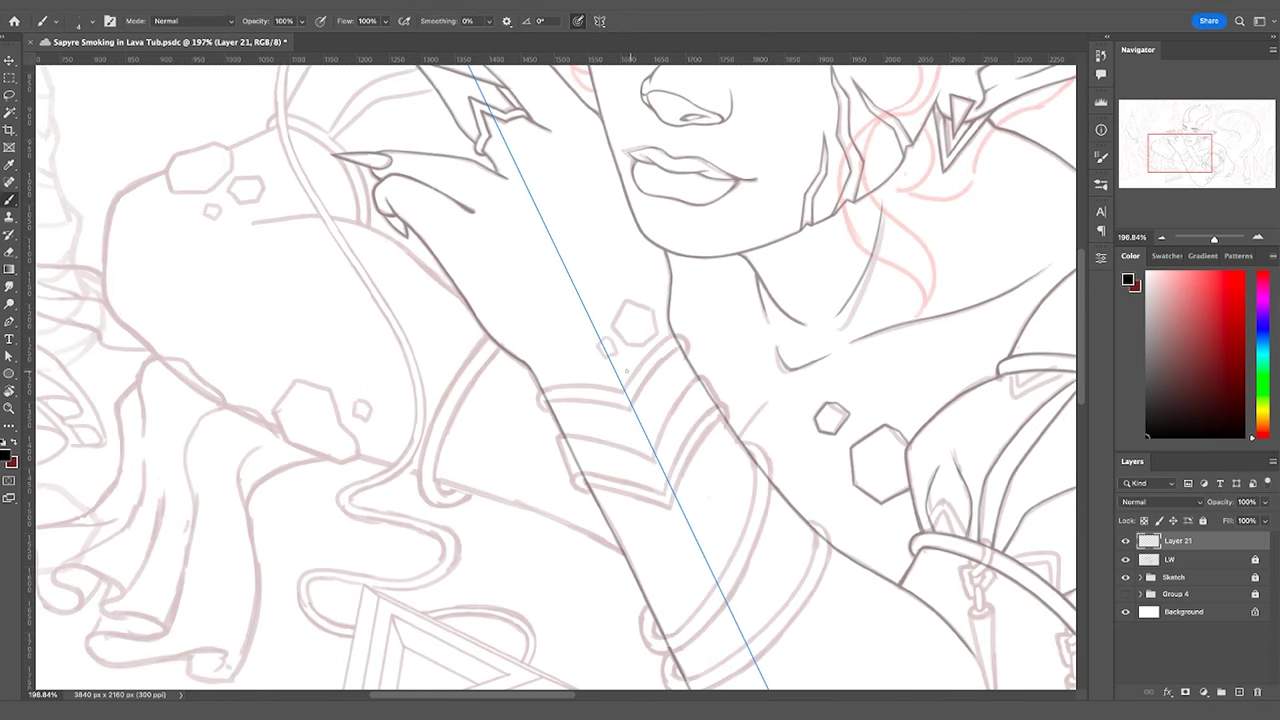
left_click_drag(535, 396, 688, 322)
key("ctrl+z")
left_click_drag(536, 392, 683, 322)
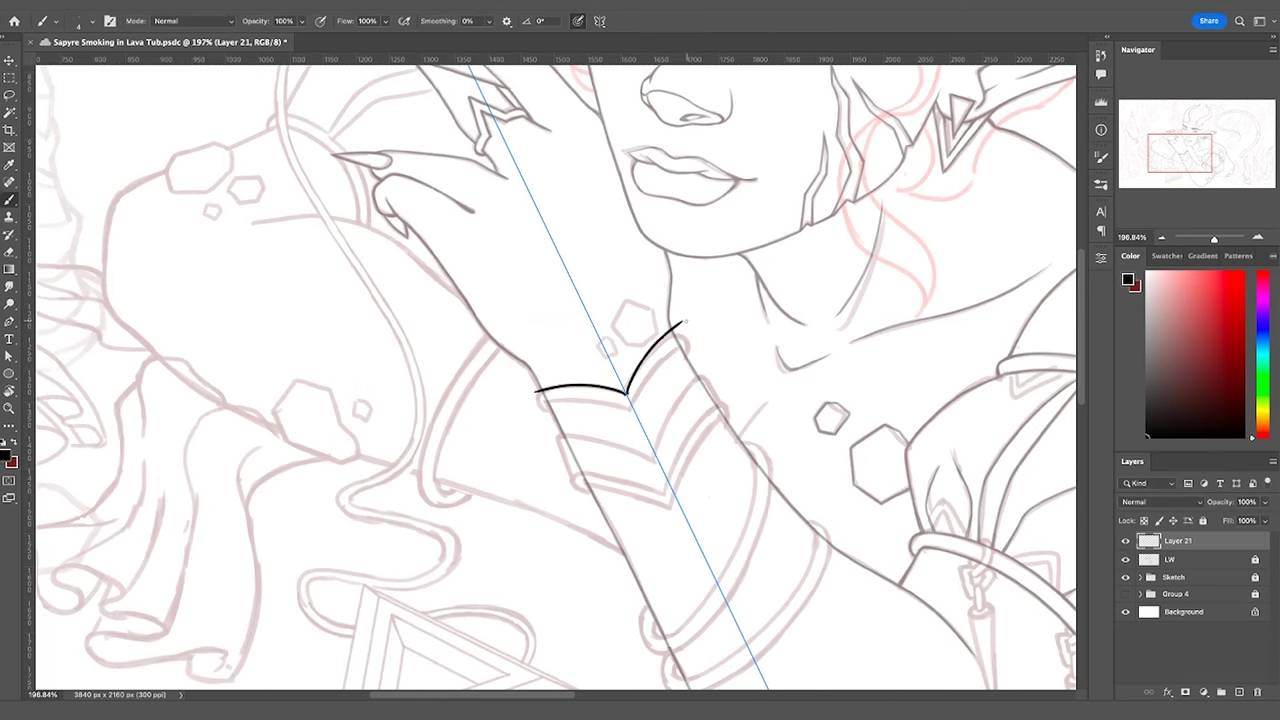
key("ctrl+z")
left_click_drag(544, 390, 676, 330)
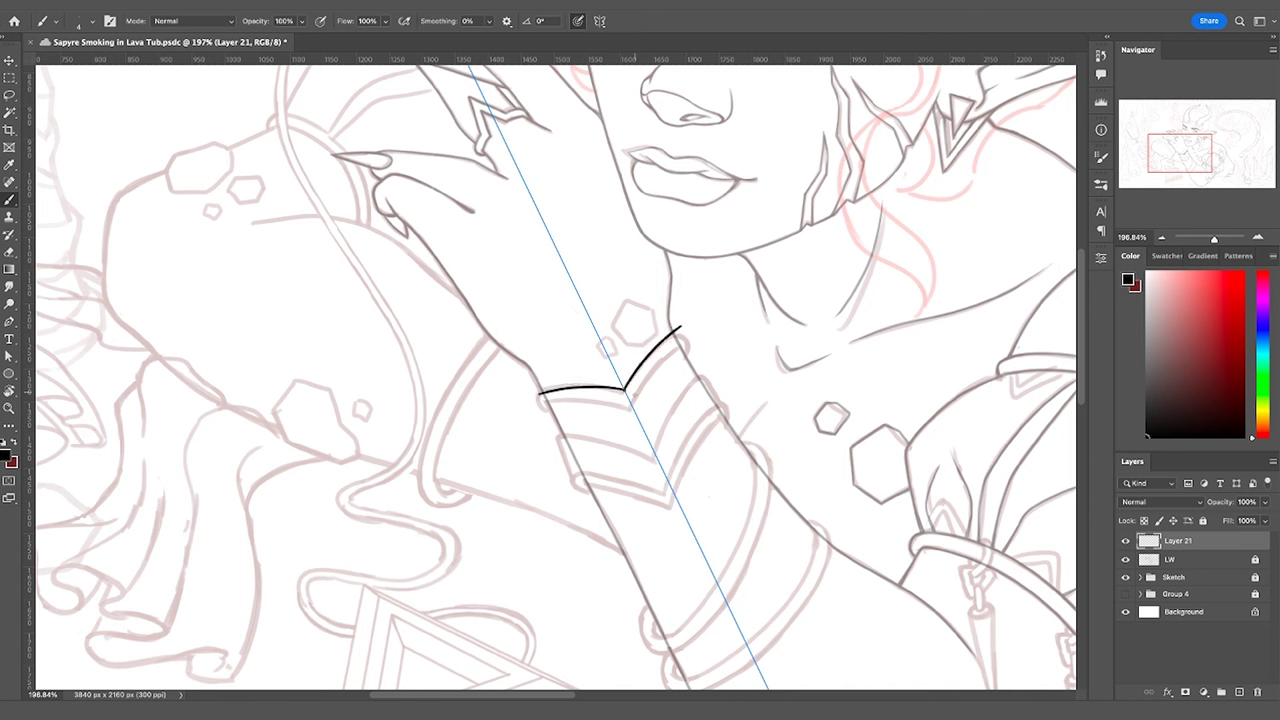
left_click_drag(541, 402, 686, 338)
Ink the mirrored edges of the bracelet's middle and lower chevrons across the symmetry axis
left_click_drag(547, 447, 718, 368)
key("ctrl+z")
left_click_drag(555, 433, 703, 363)
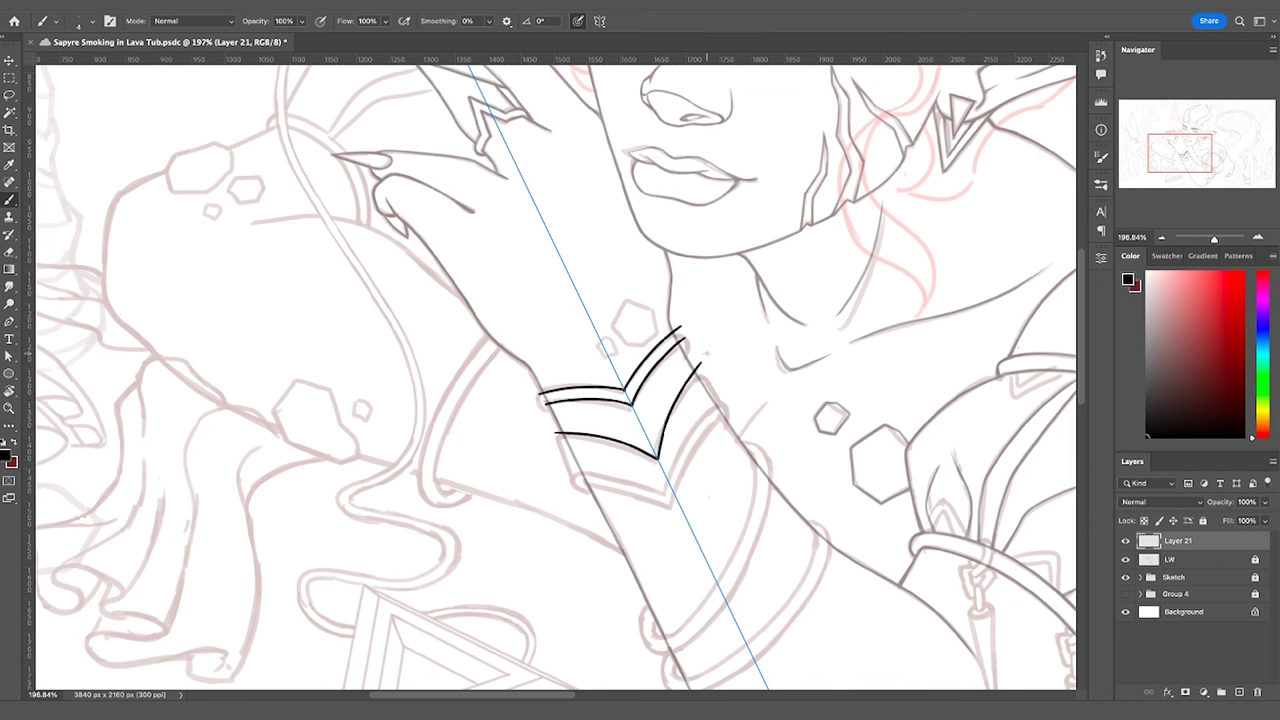
key("ctrl+z")
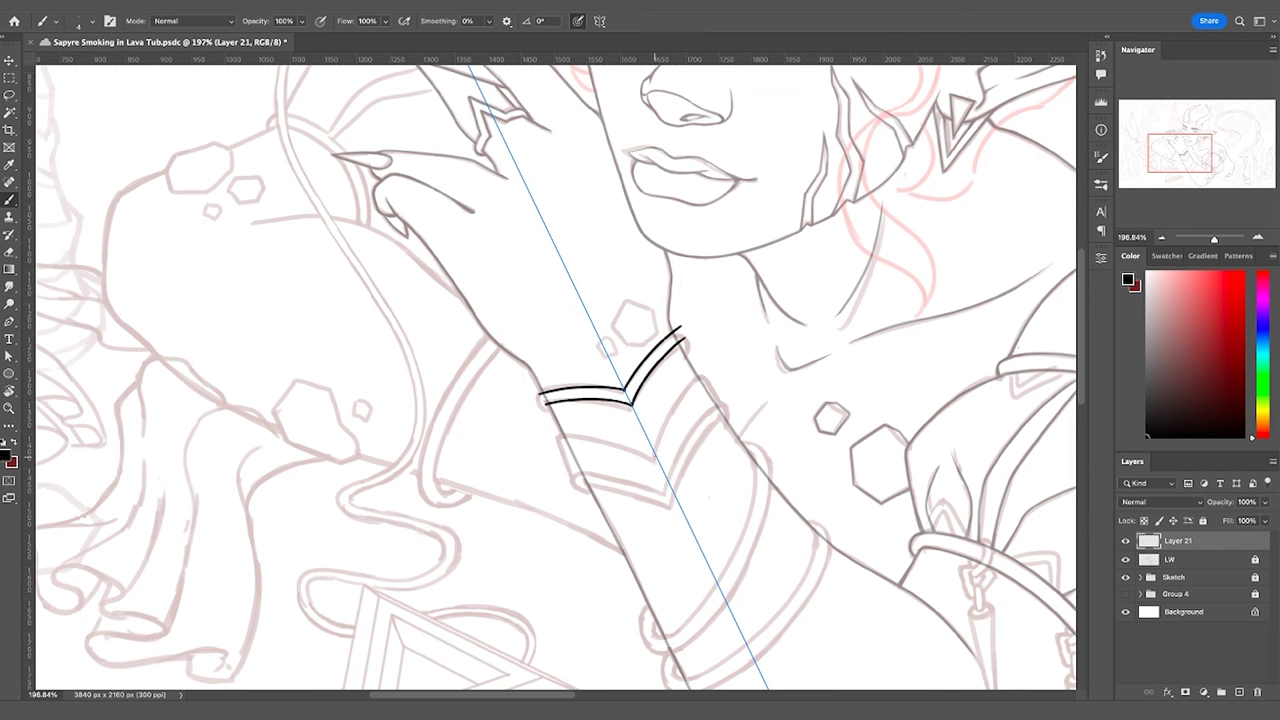
left_click_drag(556, 442, 711, 366)
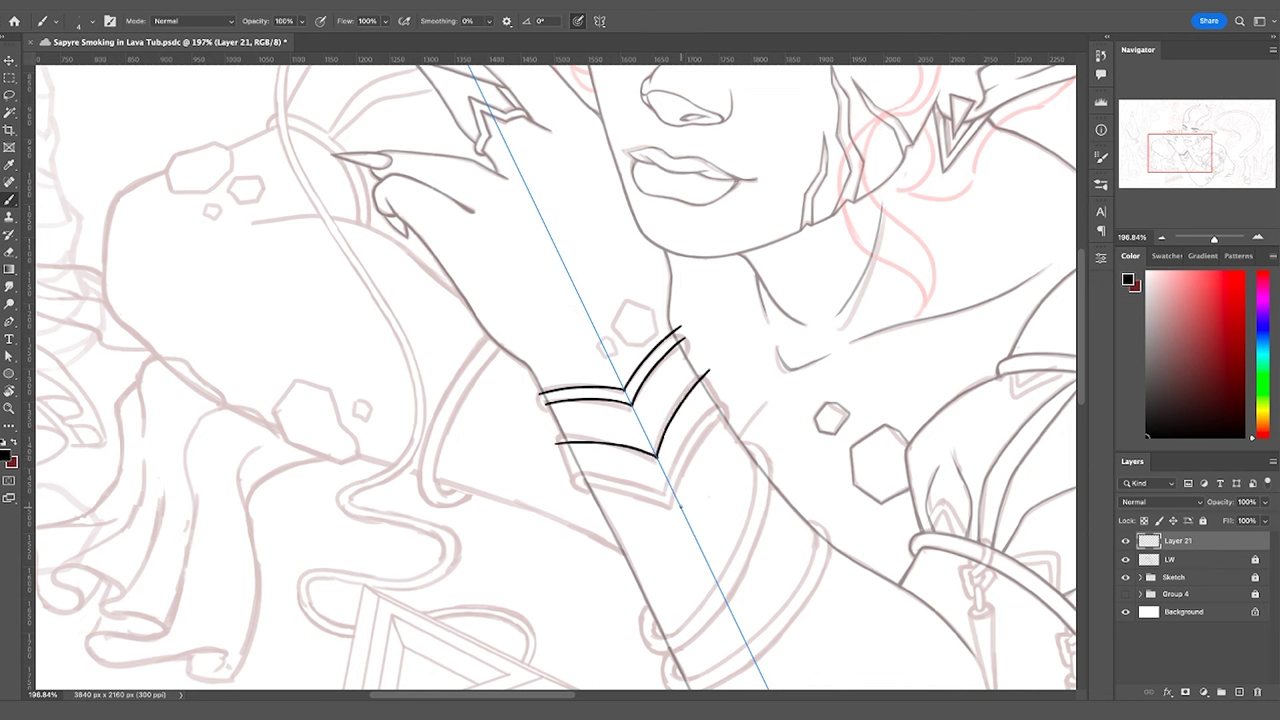
mouse_move(571, 482)
left_mouse_down()
mouse_move(730, 405)
mouse_move(671, 457)
left_mouse_up()
key("z")
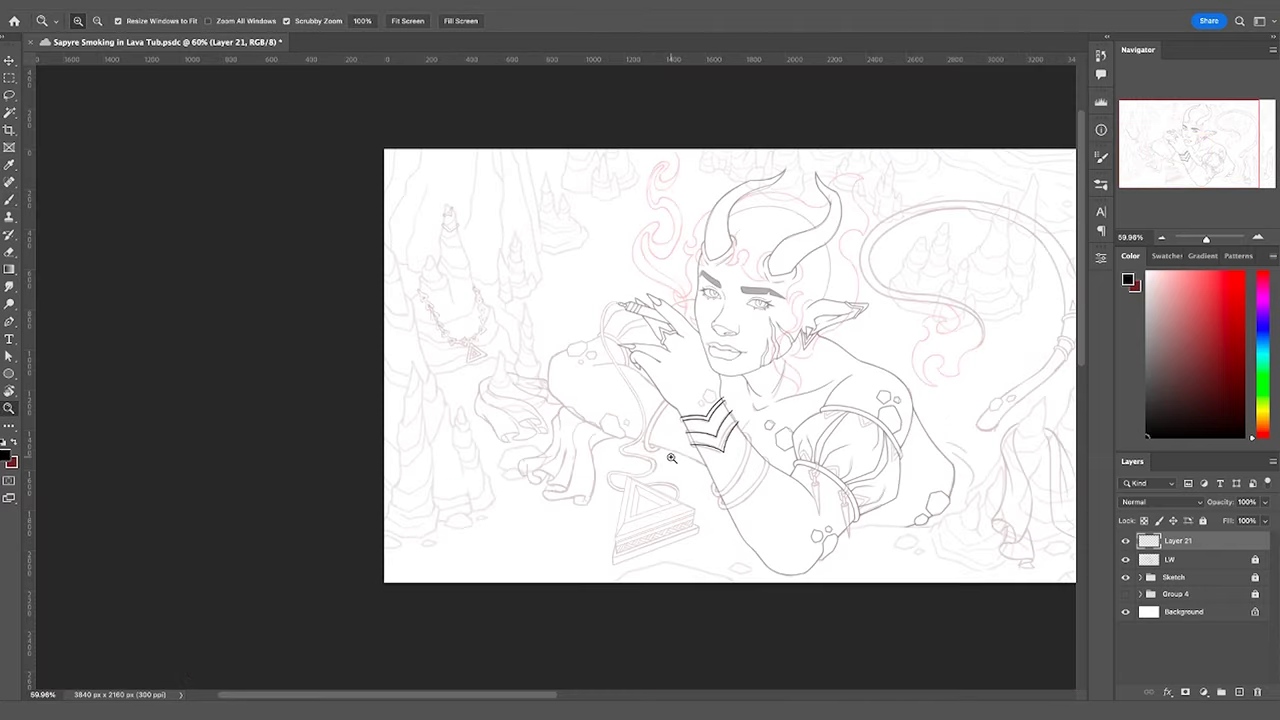
left_click_drag(739, 436, 827, 384)
key("b")
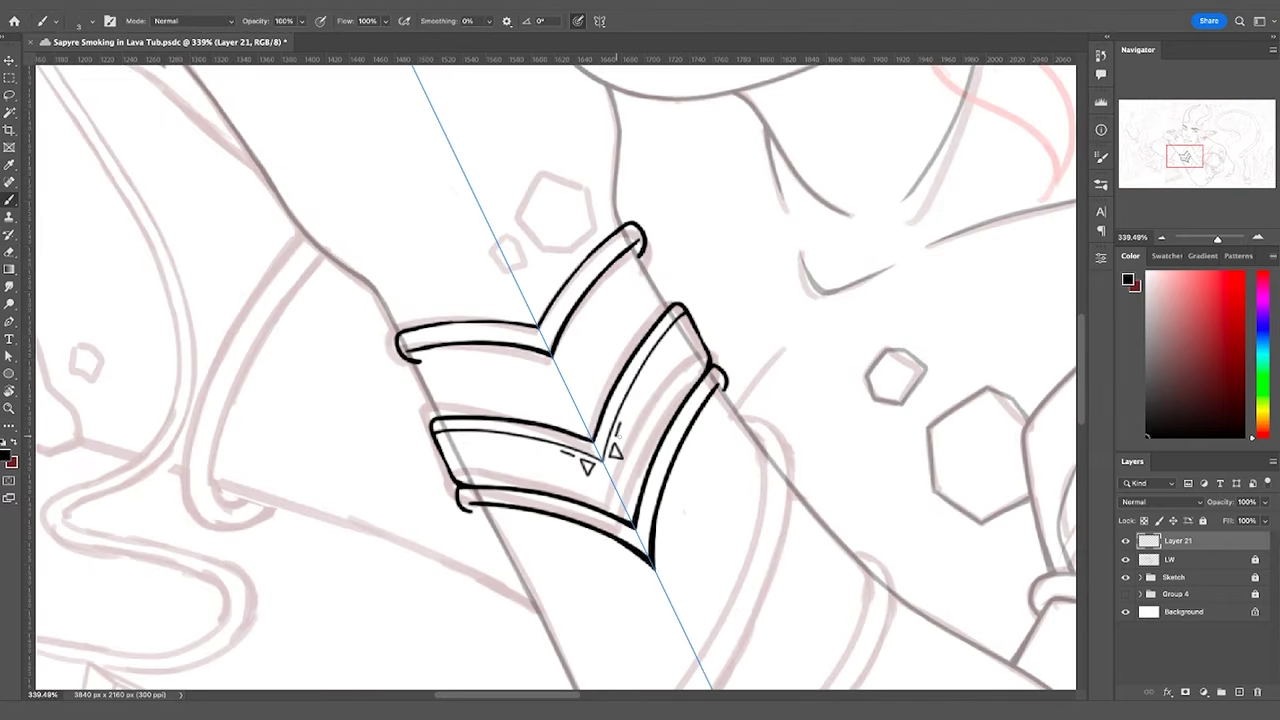
Ink the row of small mirrored triangles along the bracelet's middle chevron band using the symmetry axis
left_click_drag(618, 437, 638, 414)
left_click_drag(538, 449, 546, 462)
left_click_drag(634, 396, 642, 384)
left_click_drag(518, 444, 530, 442)
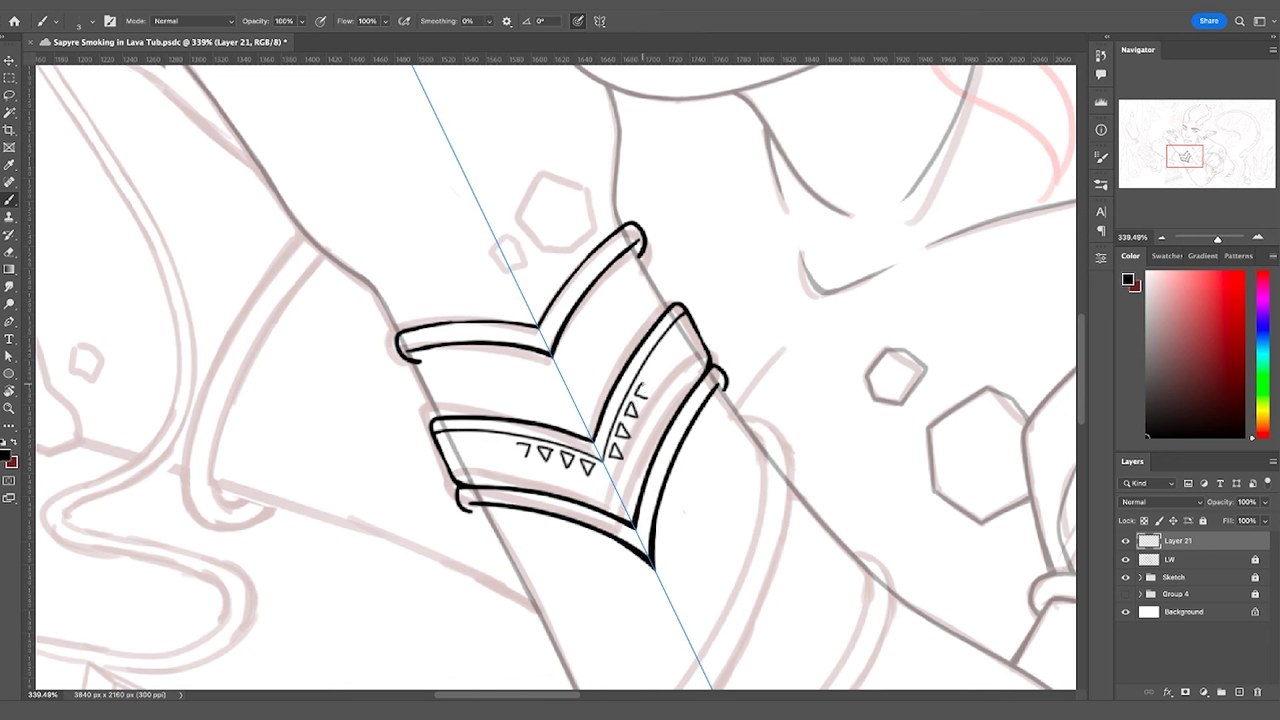
left_click_drag(646, 386, 640, 398)
left_click_drag(528, 444, 524, 458)
left_click_drag(645, 374, 650, 365)
left_click_drag(494, 438, 507, 438)
left_click_drag(650, 366, 656, 378)
left_click_drag(506, 438, 502, 452)
mouse_move(654, 358)
left_mouse_down()
mouse_move(666, 344)
mouse_move(670, 360)
left_mouse_up()
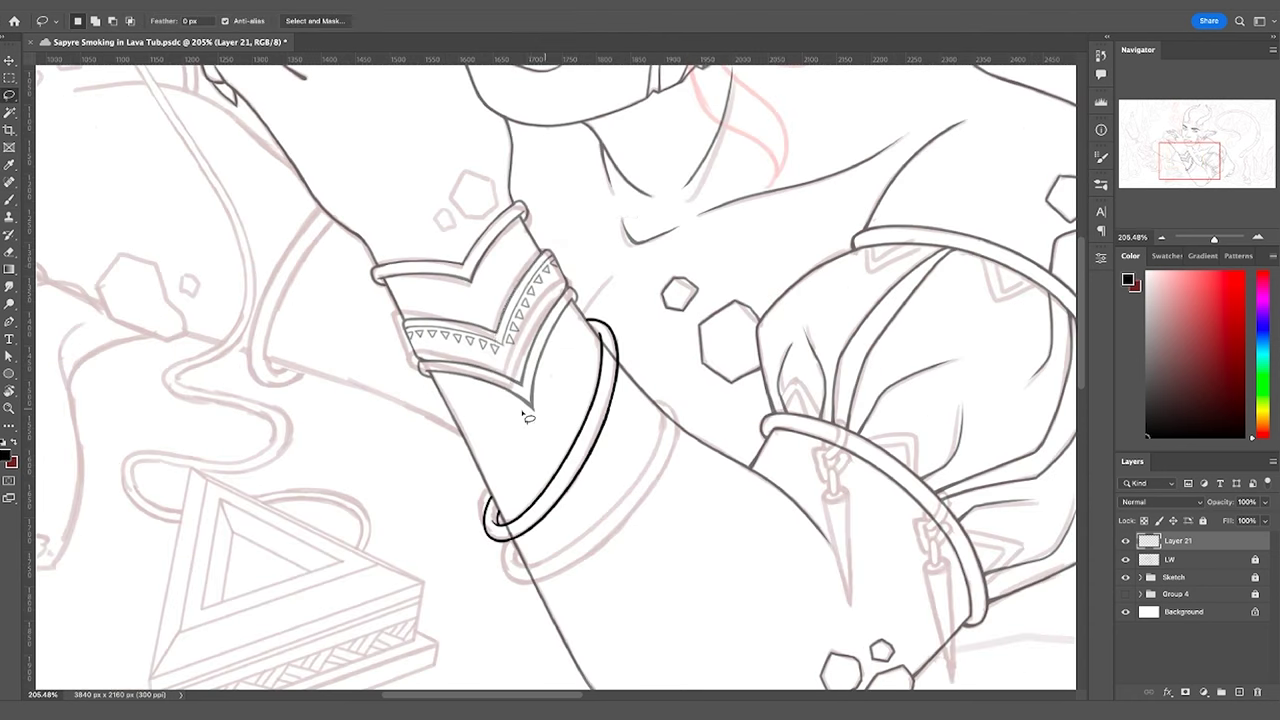
Copy the inked oval forearm ring to a new layer, then move and rotate the copy onto the sketched ring nearer the elbow
left_click_drag(548, 250, 455, 588)
left_click_drag(404, 522, 479, 338)
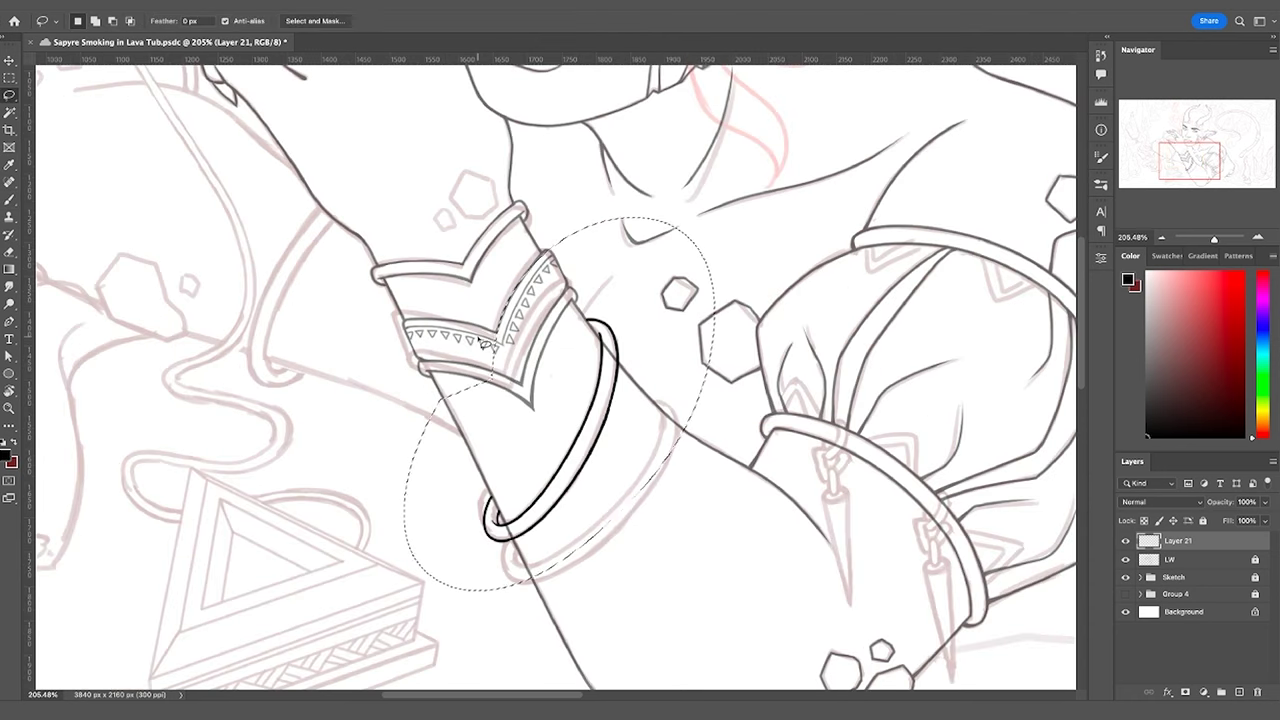
key("super+c")
key("super+v")
key("v")
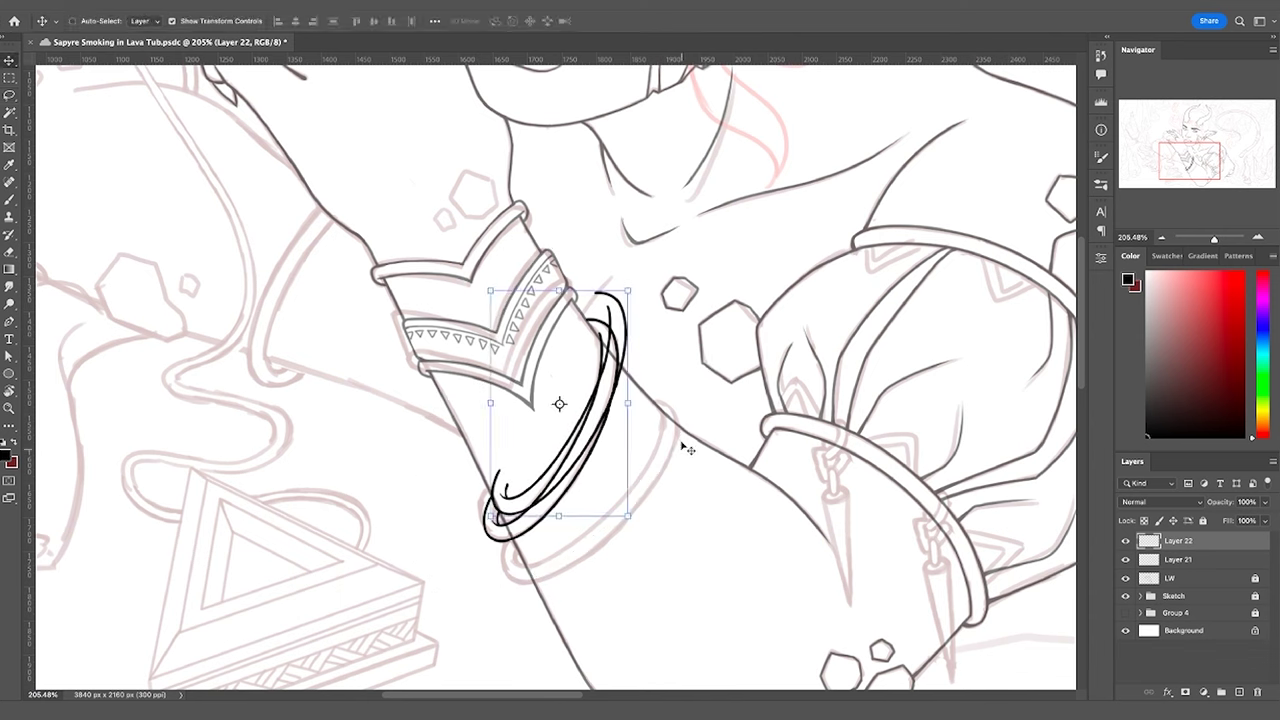
mouse_move(686, 451)
left_mouse_down()
mouse_move(723, 486)
mouse_move(722, 466)
left_mouse_up()
left_click_drag(683, 400, 716, 408)
left_click_drag(653, 491, 659, 484)
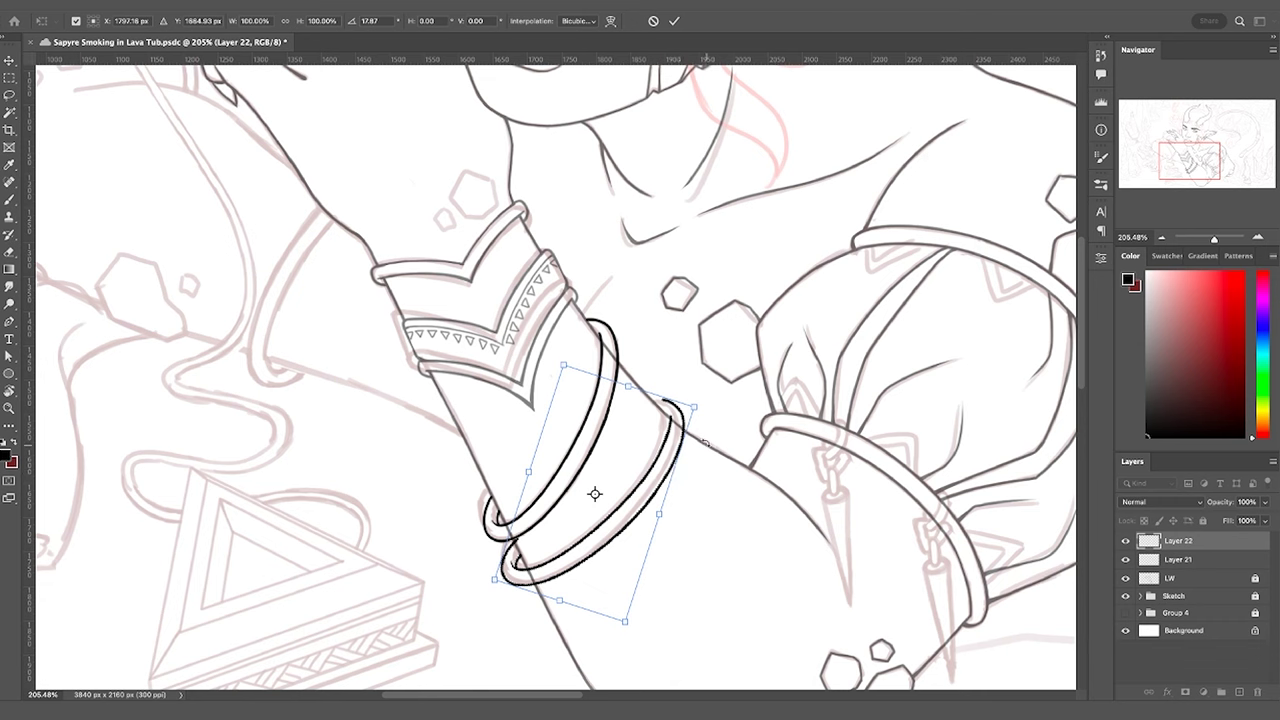
left_click_drag(704, 442, 647, 474)
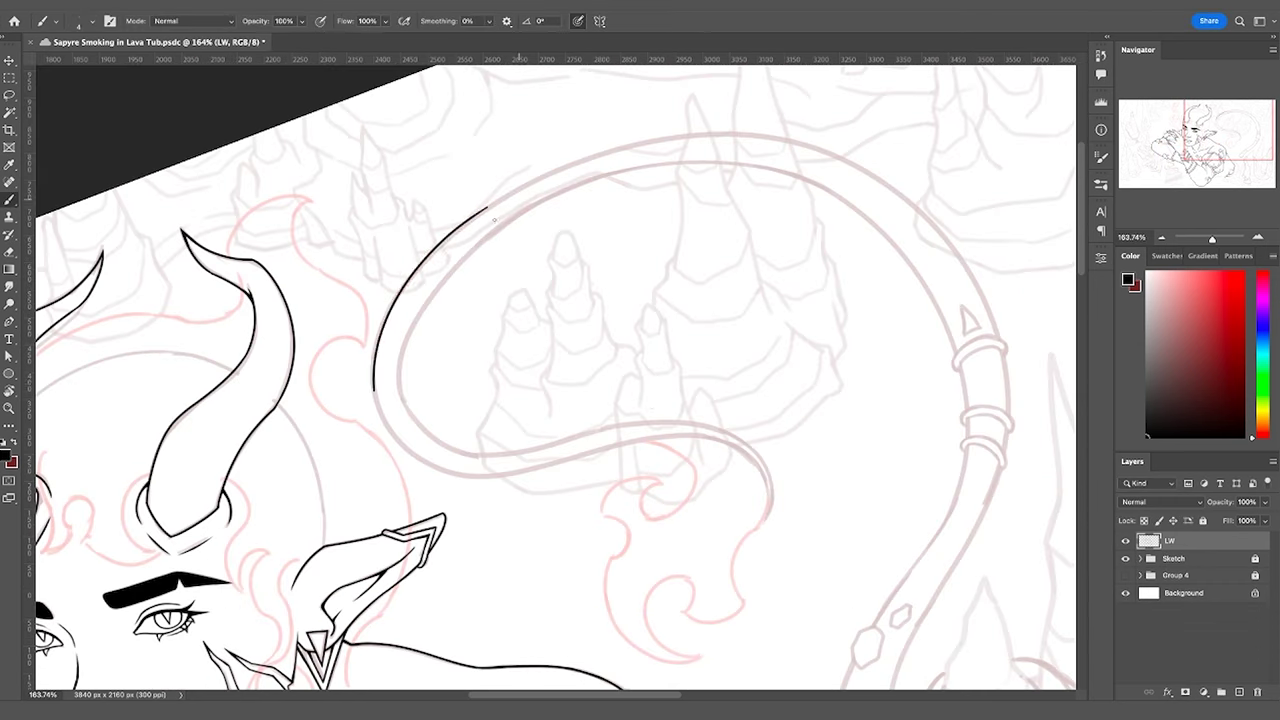
Ink the upper-left arc of the tail's outer edge on the LW layer, redrawing it until it flows smoothly
key("ctrl+z")
left_click_drag(372, 392, 604, 157)
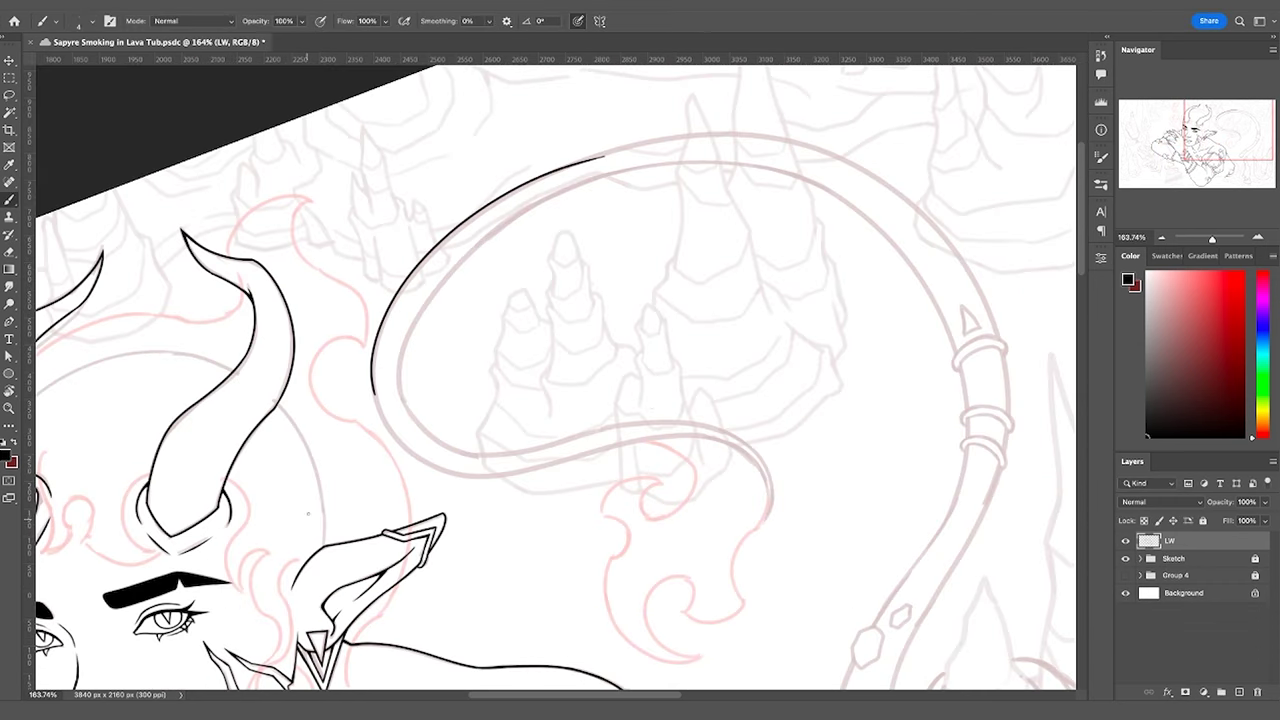
key("ctrl+z")
left_click_drag(374, 396, 654, 146)
key("ctrl+z")
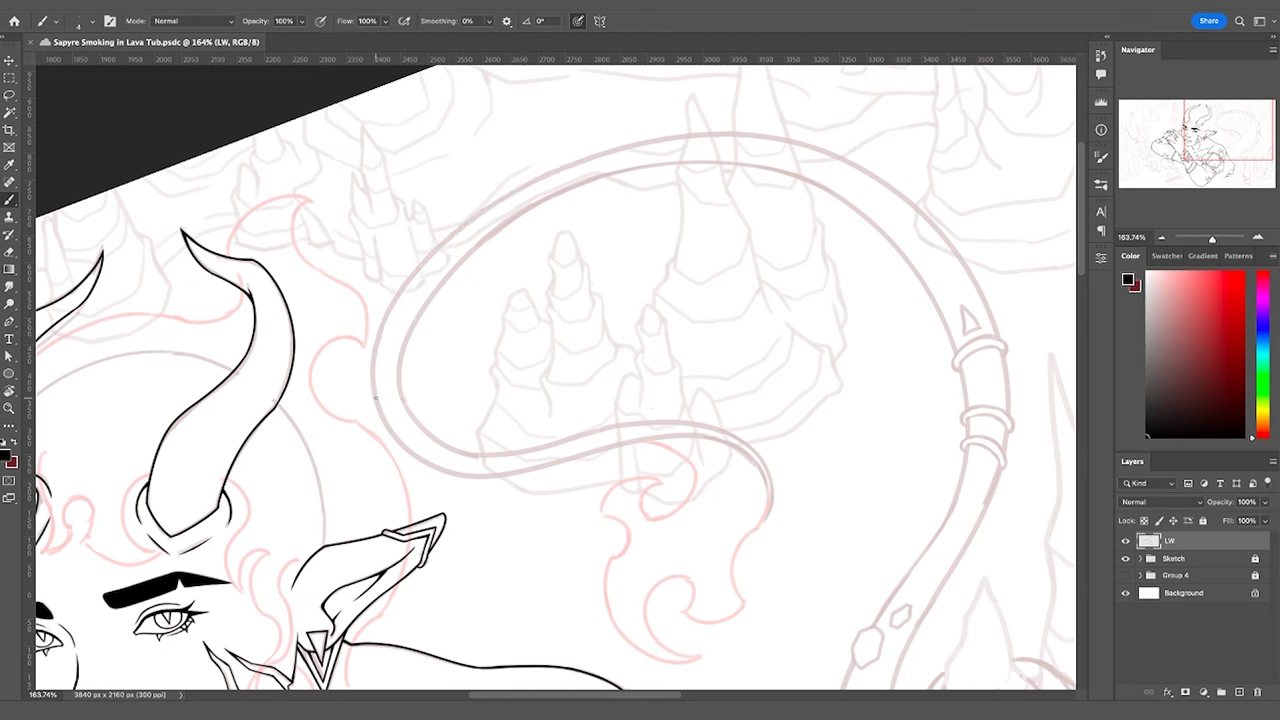
left_click_drag(373, 398, 686, 132)
key("ctrl+z")
left_click_drag(373, 400, 600, 146)
key("ctrl+z")
mouse_move(373, 400)
left_mouse_down()
mouse_move(462, 228)
mouse_move(684, 132)
left_mouse_up()
key("ctrl+z")
mouse_move(372, 394)
left_mouse_down()
mouse_move(528, 186)
mouse_move(684, 134)
mouse_move(373, 358)
mouse_move(662, 132)
left_mouse_up()
key("ctrl+z")
key("ctrl+z")
left_click_drag(373, 367, 670, 133)
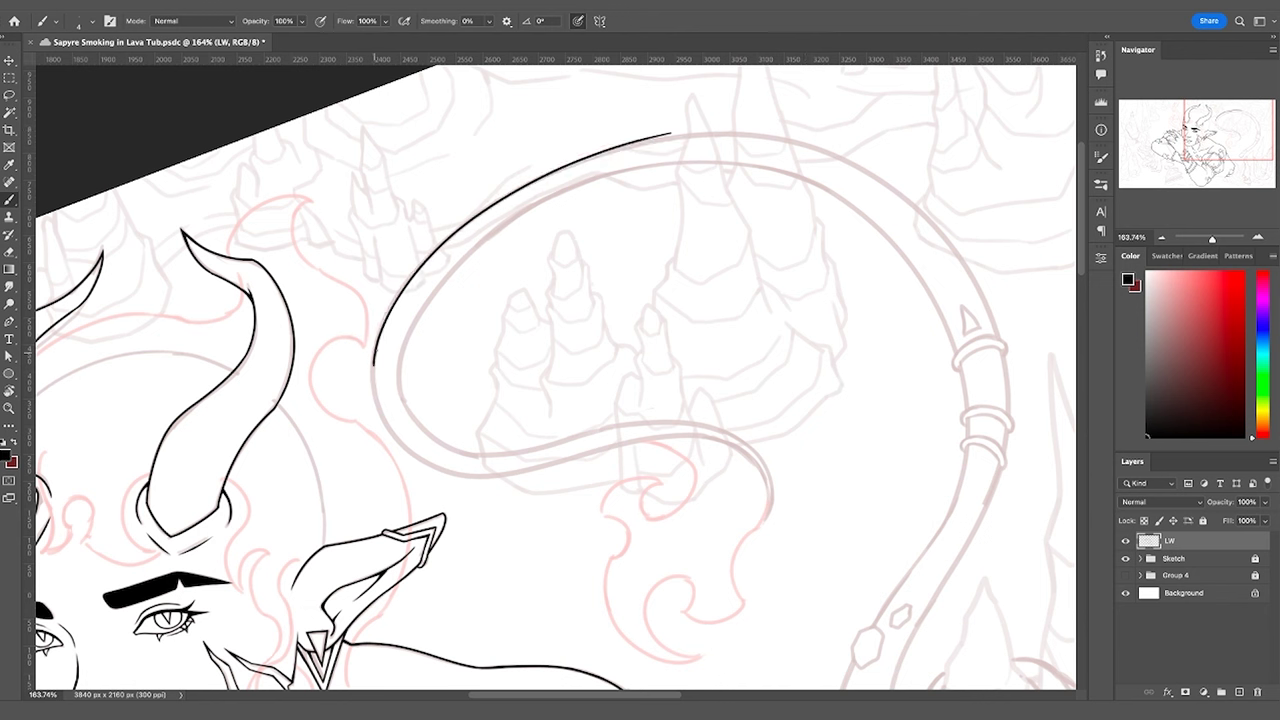
Continue the tail's outer edge around its left bend, redrawing the stroke to follow the sketch
mouse_move(374, 354)
left_mouse_down()
mouse_move(404, 442)
mouse_move(454, 484)
mouse_move(446, 472)
left_mouse_up()
key("ctrl+z")
key("ctrl+z")
key("e")
scroll(354, 343, "up", 2)
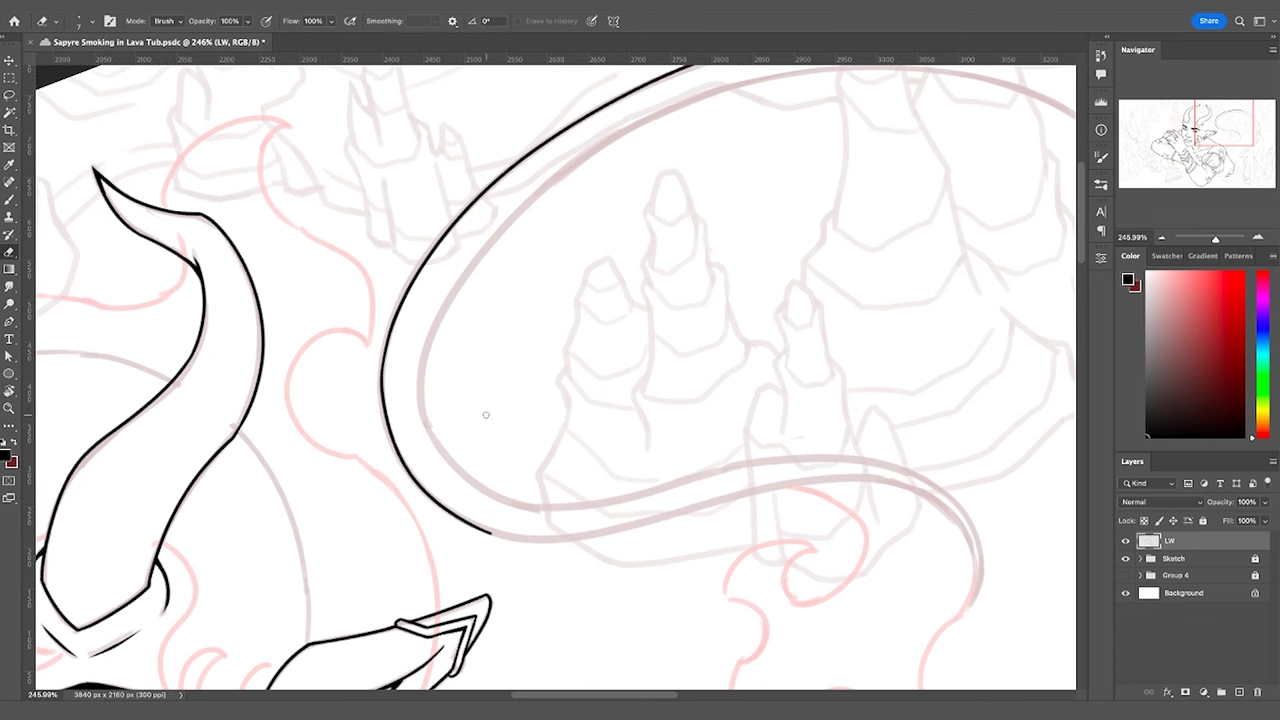
Try to ink the tail's S-curve beyond the left bend in one long stroke
key("r")
left_click_drag(750, 400, 423, 629)
key("space")
left_click_drag(437, 545, 554, 484)
mouse_move(397, 543)
left_mouse_down()
mouse_move(421, 515)
mouse_move(536, 212)
mouse_move(400, 537)
mouse_move(479, 352)
mouse_move(576, 170)
left_mouse_up()
key("ctrl+z")
key("ctrl+z")
mouse_move(398, 546)
left_mouse_down()
mouse_move(533, 229)
mouse_move(577, 168)
left_mouse_up()
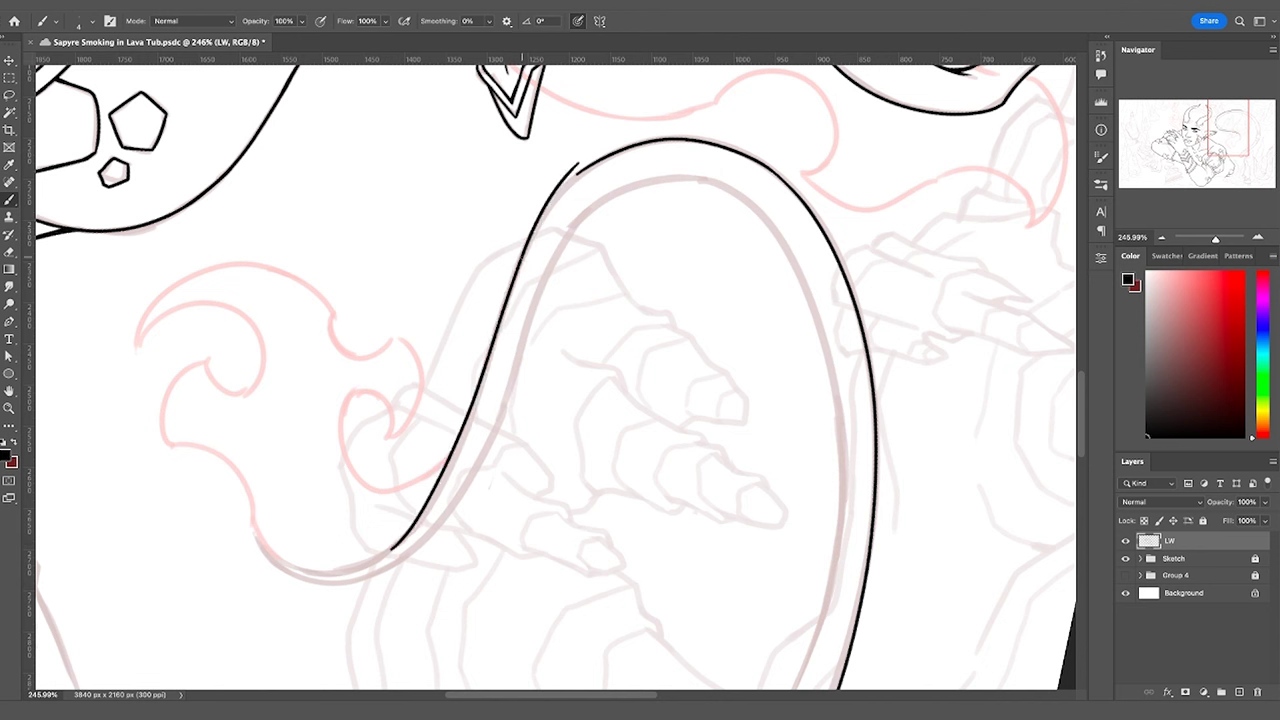
key("ctrl+z")
mouse_move(396, 548)
left_mouse_down()
mouse_move(456, 454)
mouse_move(570, 172)
left_mouse_up()
key("ctrl+z")
Extend the tail's outer edge past the left bend with a shorter stroke, redrawing it to join cleanly
left_click_drag(494, 340, 580, 175)
key("ctrl+z")
left_click_drag(506, 304, 578, 172)
key("ctrl+z")
left_click_drag(508, 300, 578, 170)
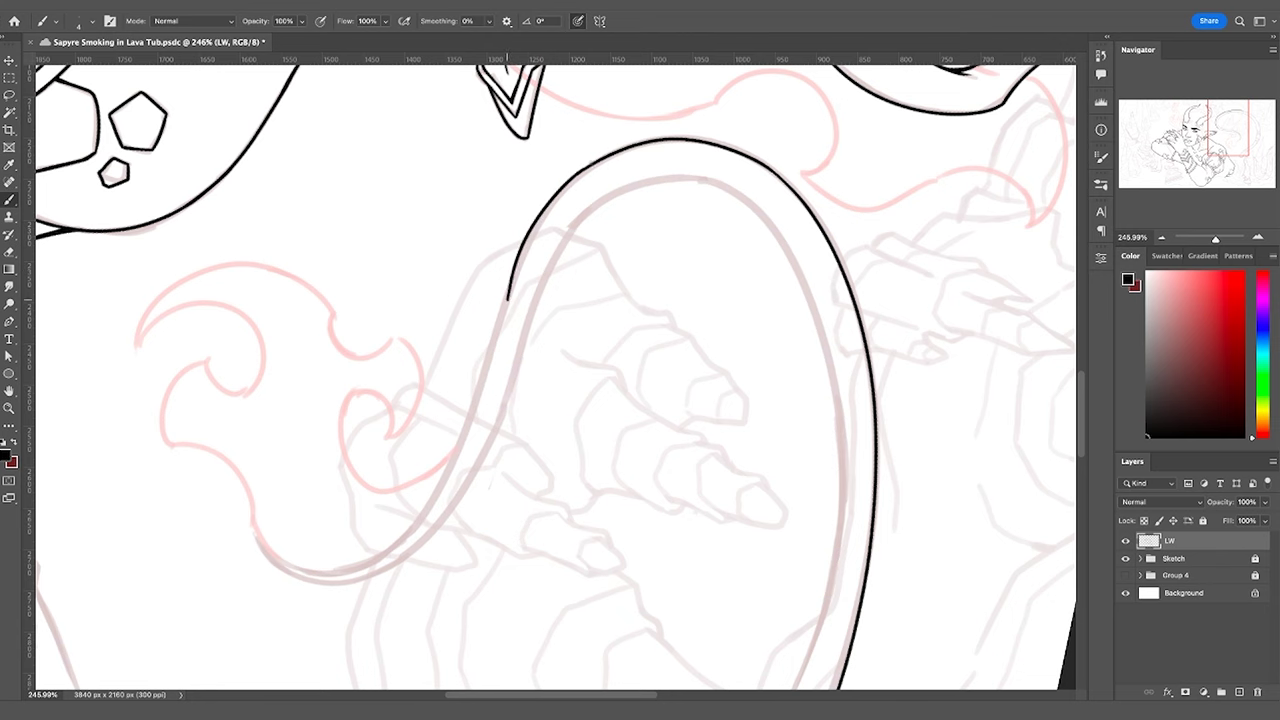
key("ctrl+z")
left_click_drag(505, 304, 578, 172)
key("ctrl+z")
left_click_drag(503, 310, 578, 172)
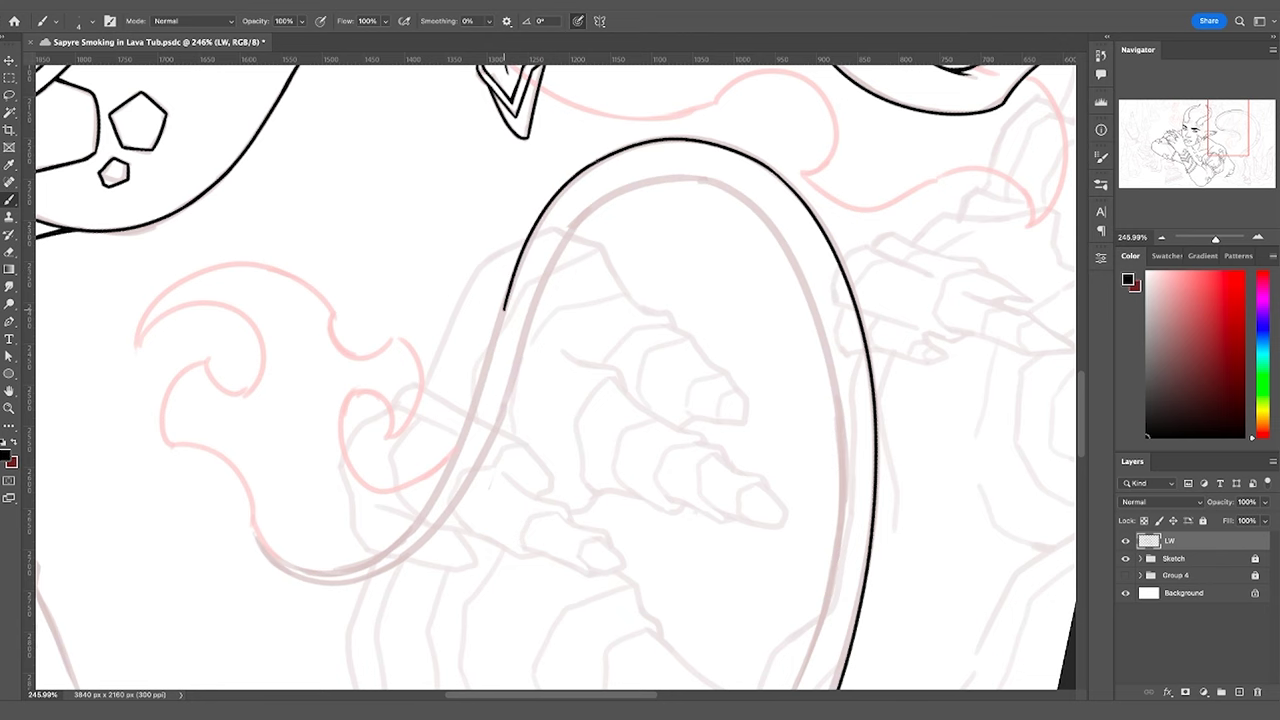
Ink the straighter stretch of the tail's outer edge toward the tip, redrawing it, and save the document
key("z")
left_click_drag(744, 211, 720, 209)
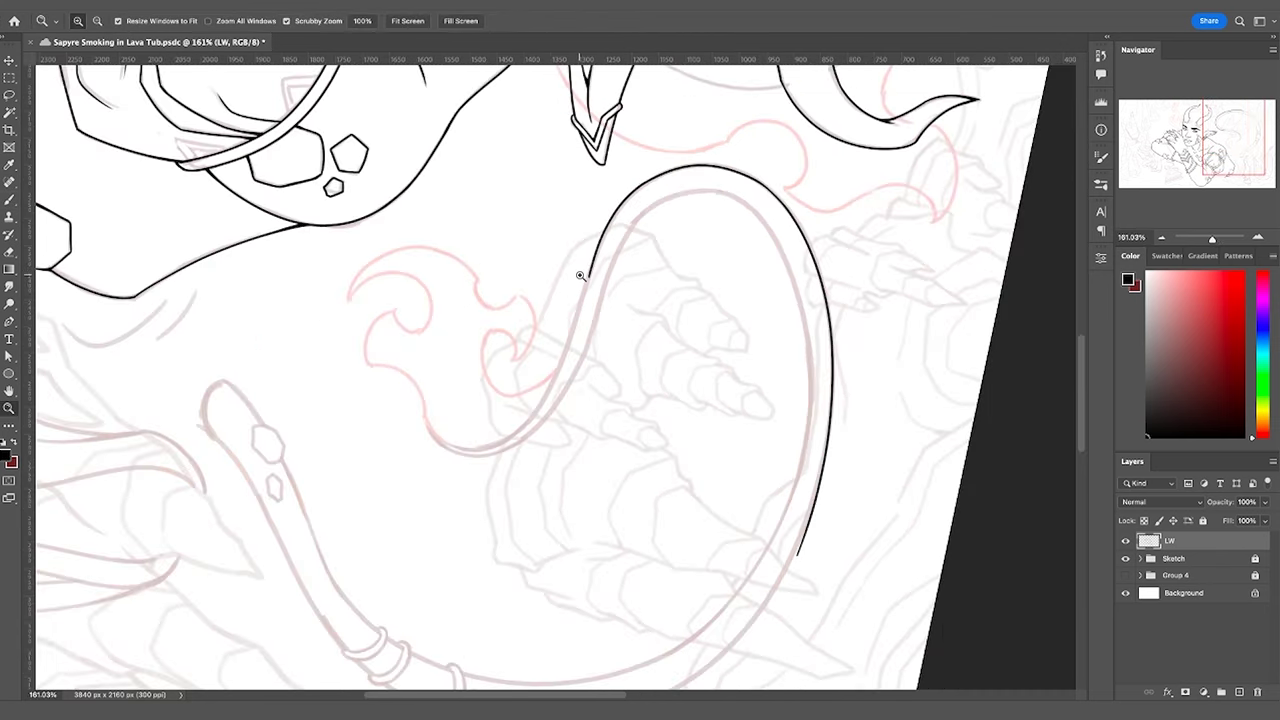
key("r")
mouse_move(789, 586)
left_mouse_down()
mouse_move(577, 149)
mouse_move(445, 212)
left_mouse_up()
key("b")
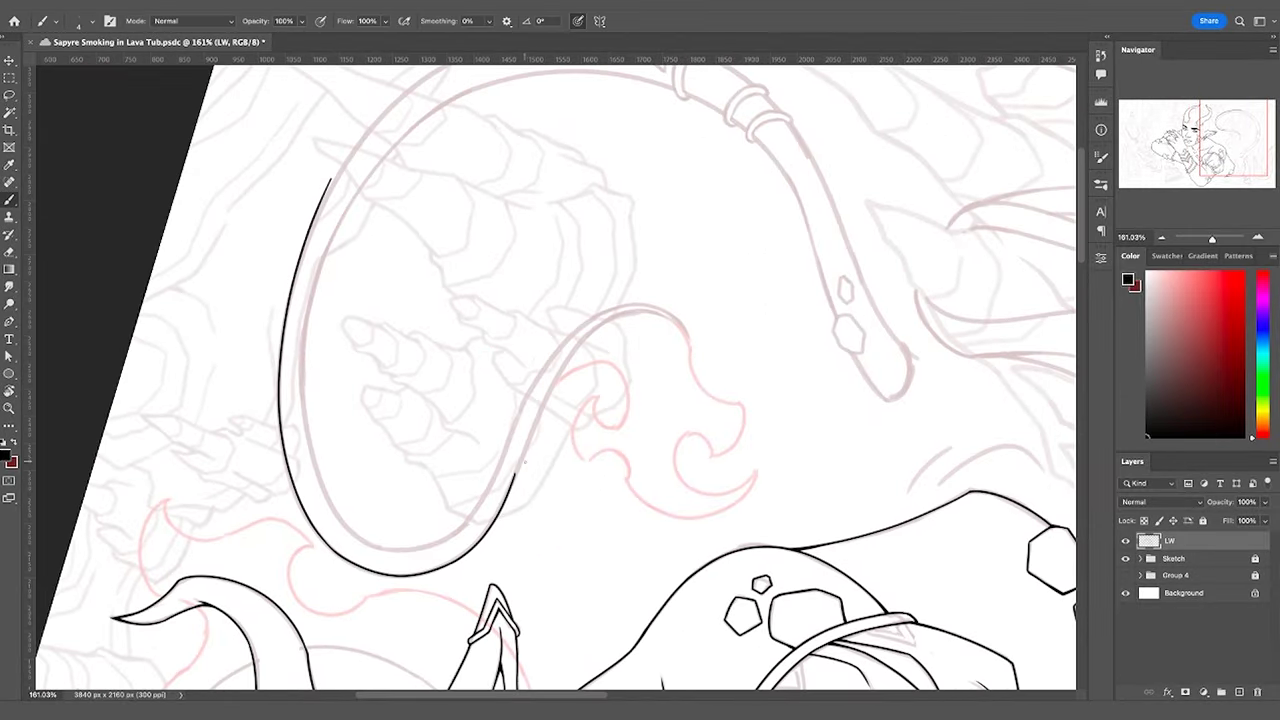
left_click_drag(518, 467, 594, 335)
key("ctrl+z")
mouse_move(517, 469)
left_mouse_down()
mouse_move(598, 319)
mouse_move(590, 335)
left_mouse_up()
key("ctrl+z")
key("ctrl+z")
key("ctrl+s")
left_click_drag(517, 470, 608, 322)
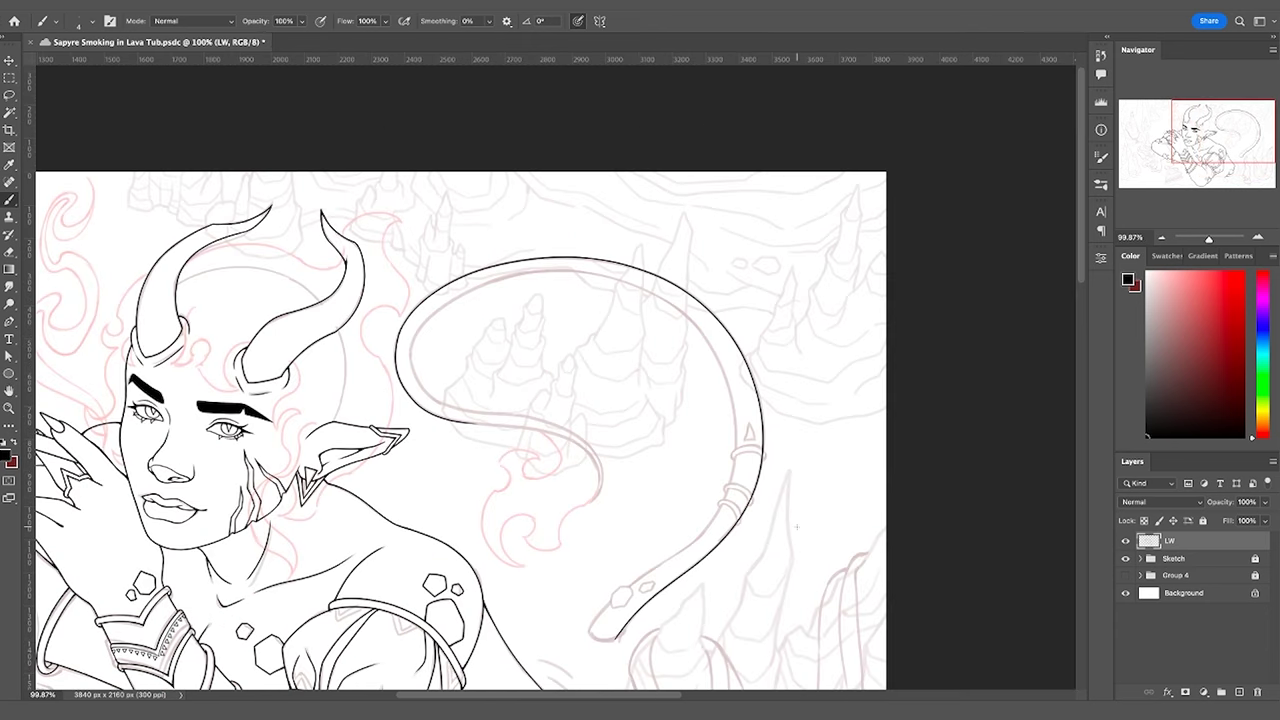
Try to ink the tail's inner edge freehand with separate strokes following the curve
left_click_drag(578, 612, 708, 500)
left_click_drag(708, 370, 724, 460)
left_click_drag(676, 330, 585, 291)
left_click_drag(437, 345, 550, 296)
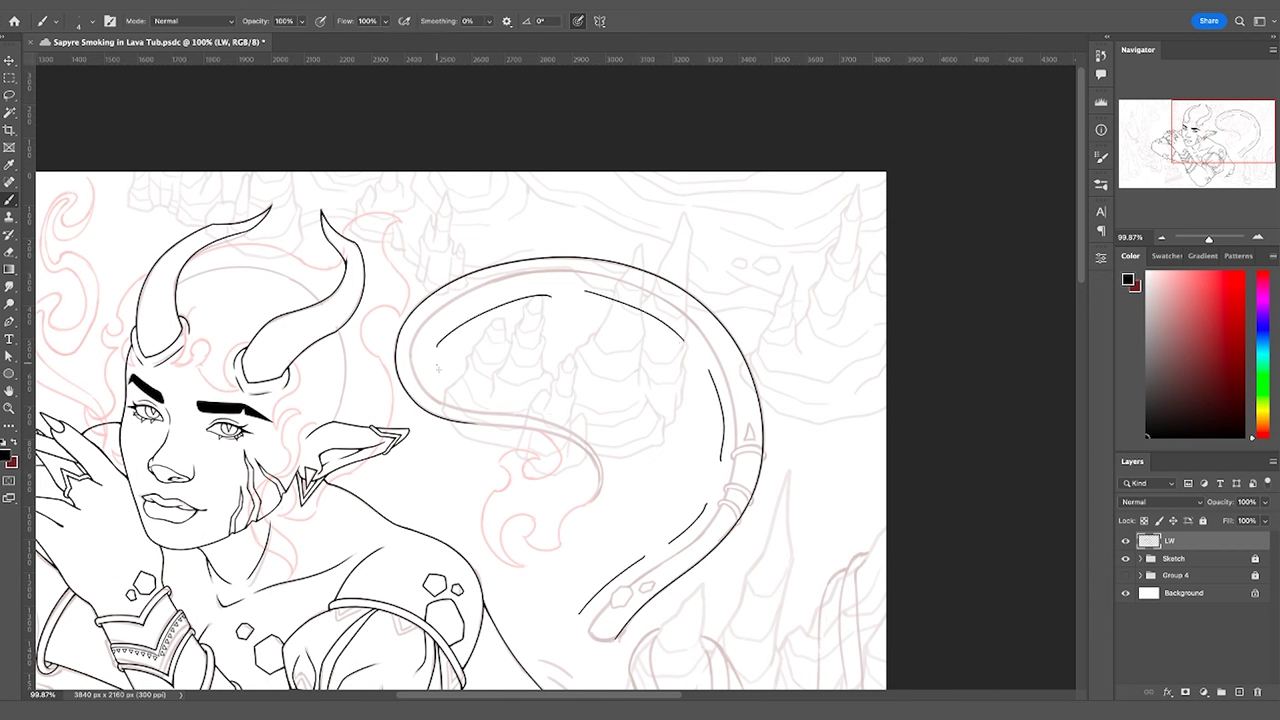
mouse_move(437, 366)
left_mouse_down()
mouse_move(607, 445)
mouse_move(612, 497)
left_mouse_up()
key("super+z")
key("super+z")
key("super+z")
key("super+z")
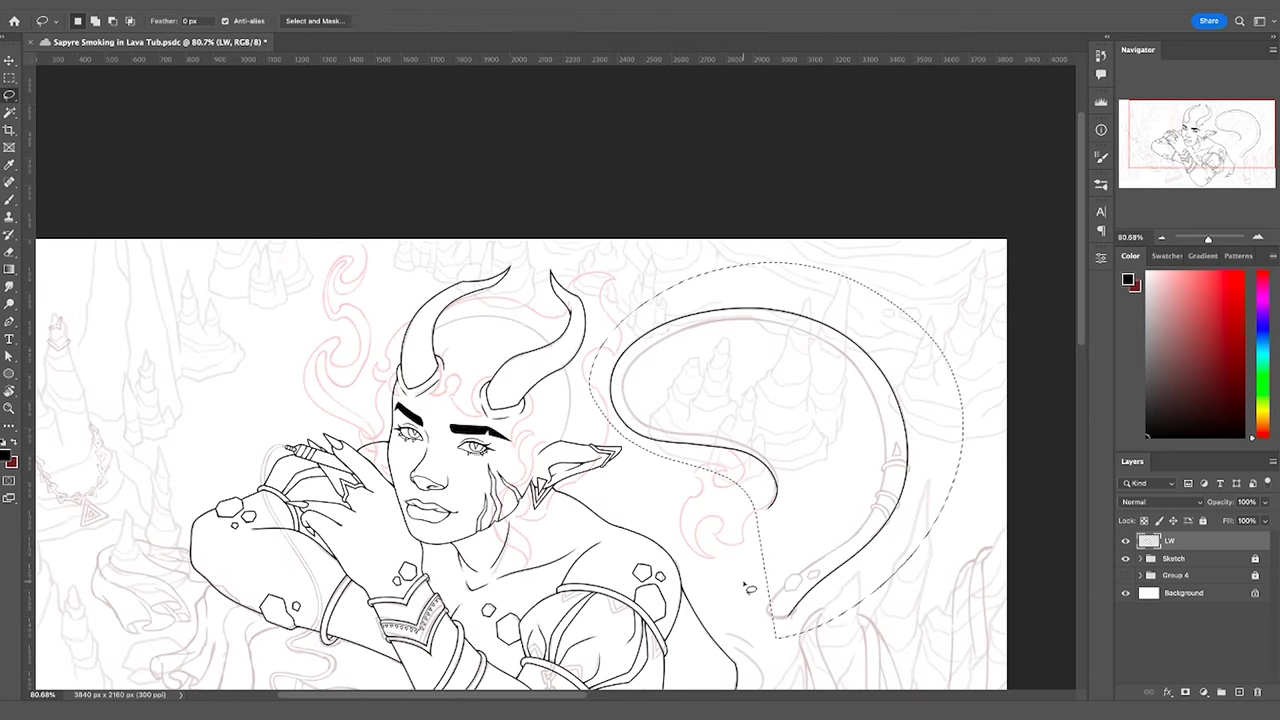
Duplicate the selected tail line to a new layer, narrow it to 94.58% width and nudge it down as the inner edge
key("ctrl+j")
key("v")
mouse_move(871, 480)
left_mouse_down()
mouse_move(851, 463)
mouse_move(840, 480)
mouse_move(906, 476)
mouse_move(891, 476)
left_mouse_up()
left_click_drag(838, 387, 836, 382)
key("Down")
key("Down")
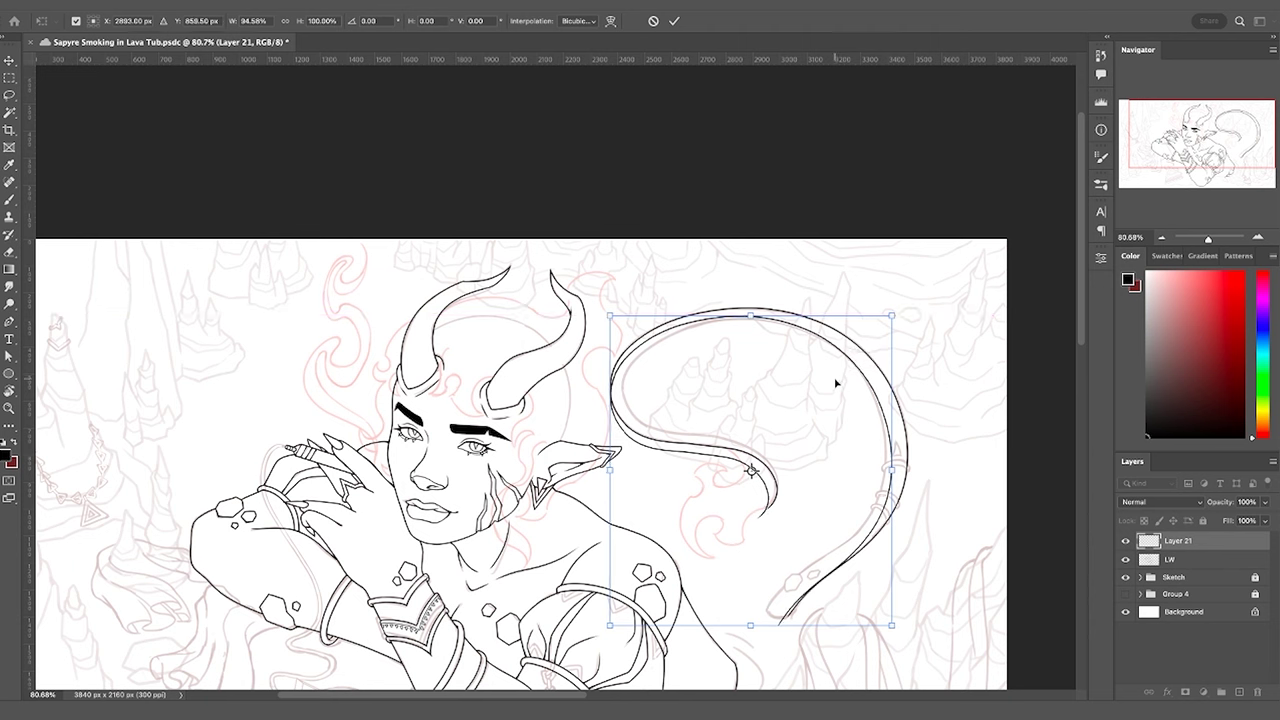
key("Down")
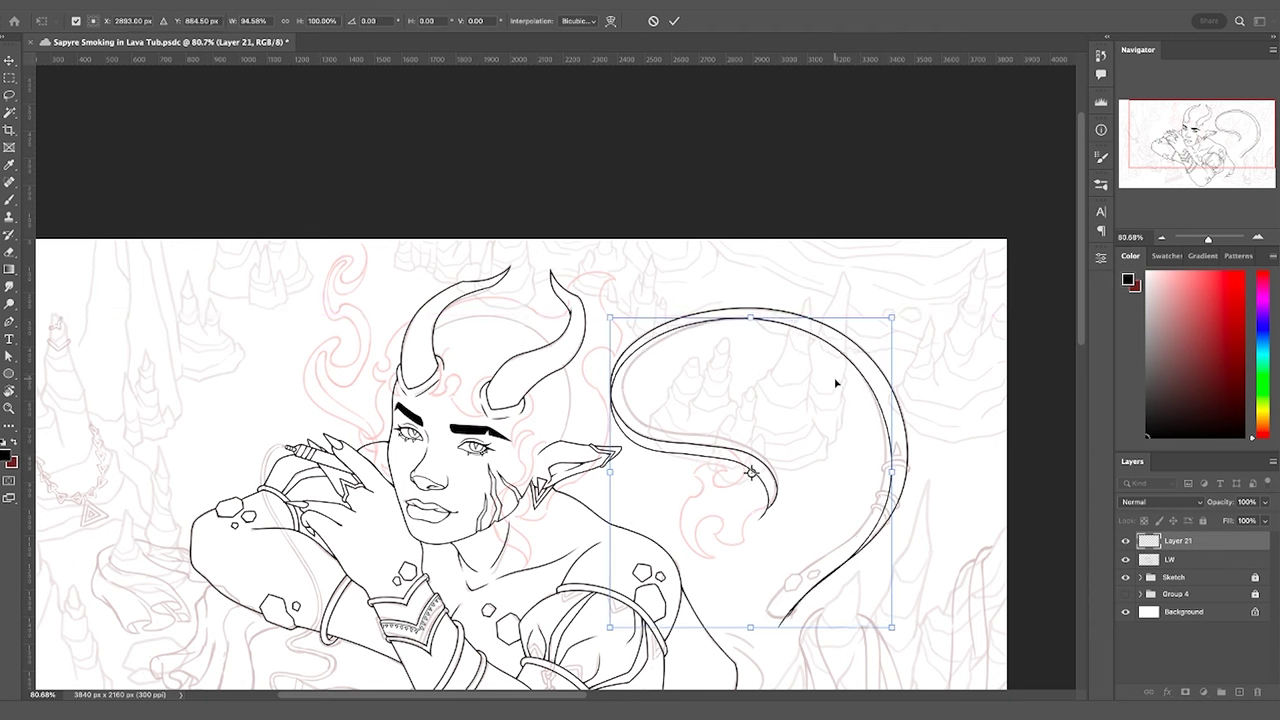
key("Return")
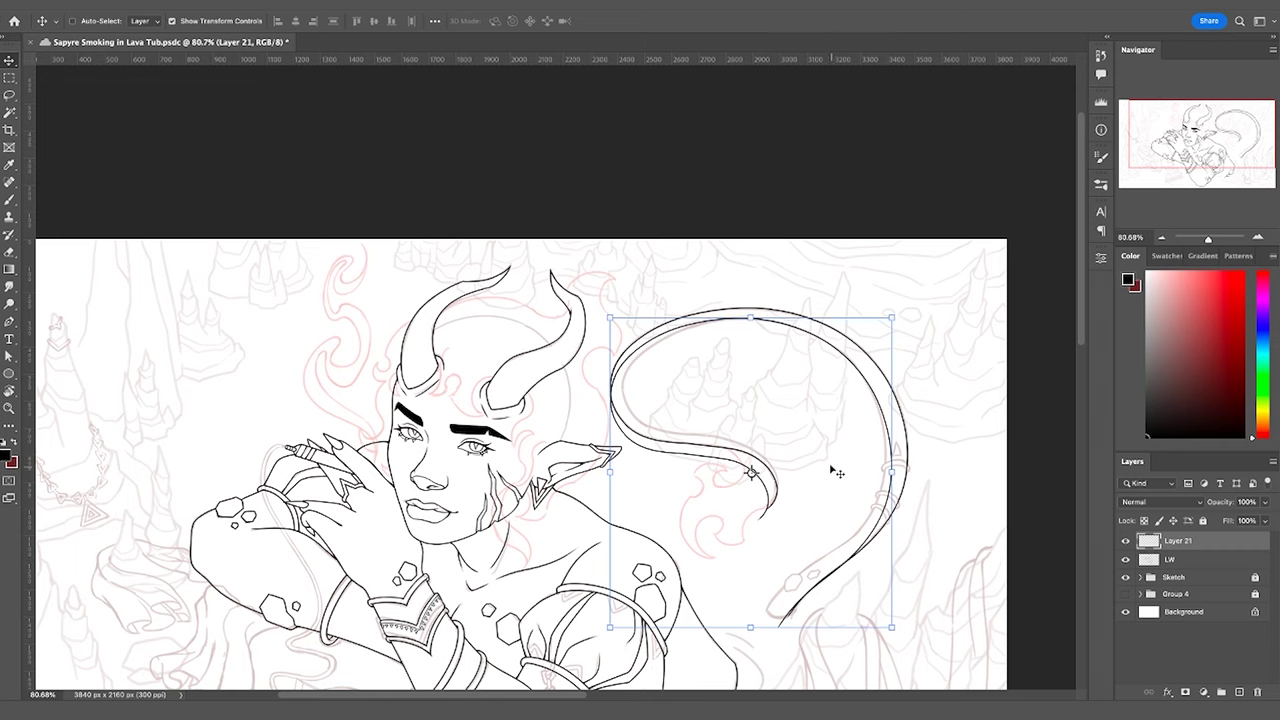
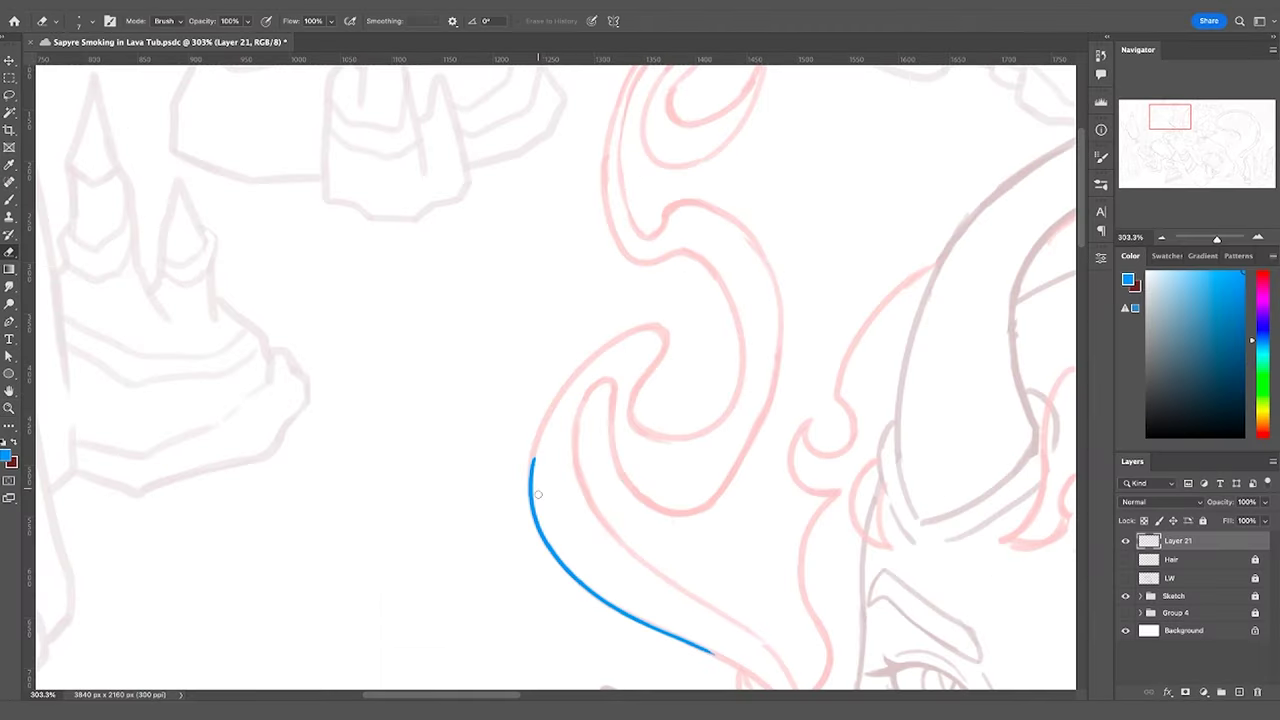
Ink the rising outer curve of the red sketched swirl in blue, redrawing it up to the first curl's tip
key("b")
left_click_drag(532, 462, 562, 388)
key("ctrl+z")
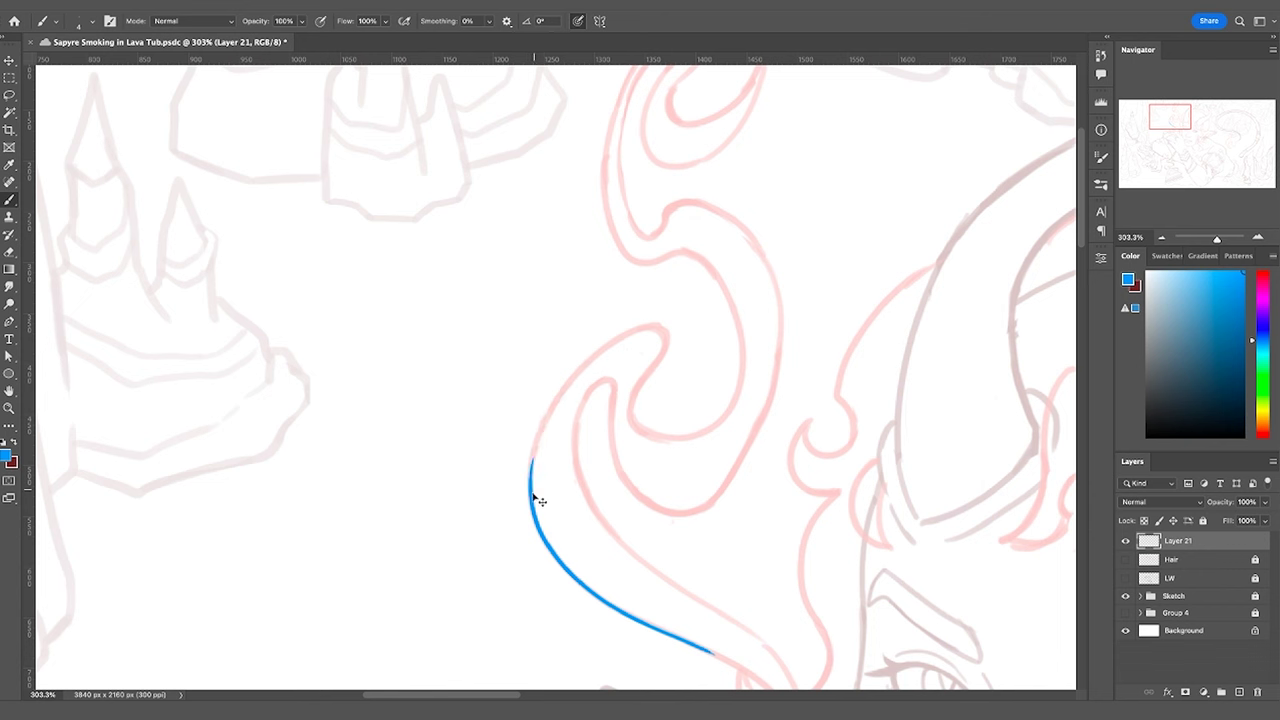
left_click_drag(531, 488, 640, 328)
key("ctrl+z")
left_click_drag(530, 490, 640, 326)
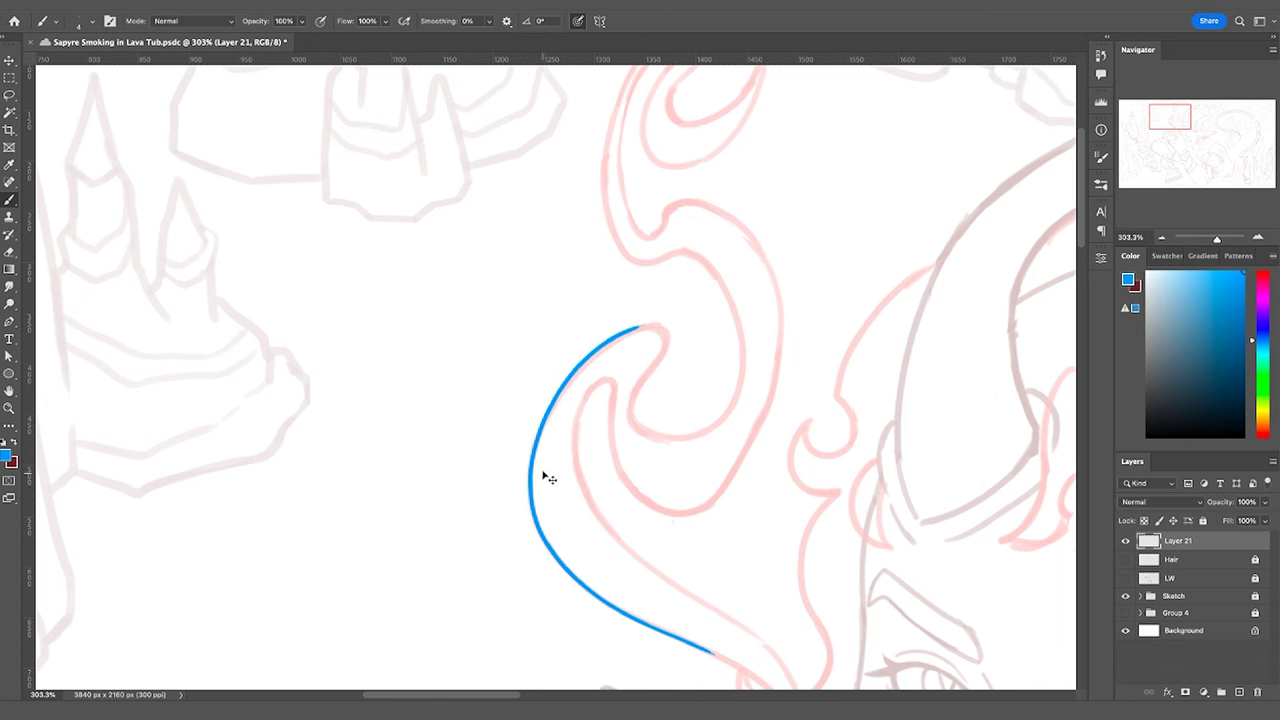
key("ctrl+z")
left_click_drag(530, 490, 637, 338)
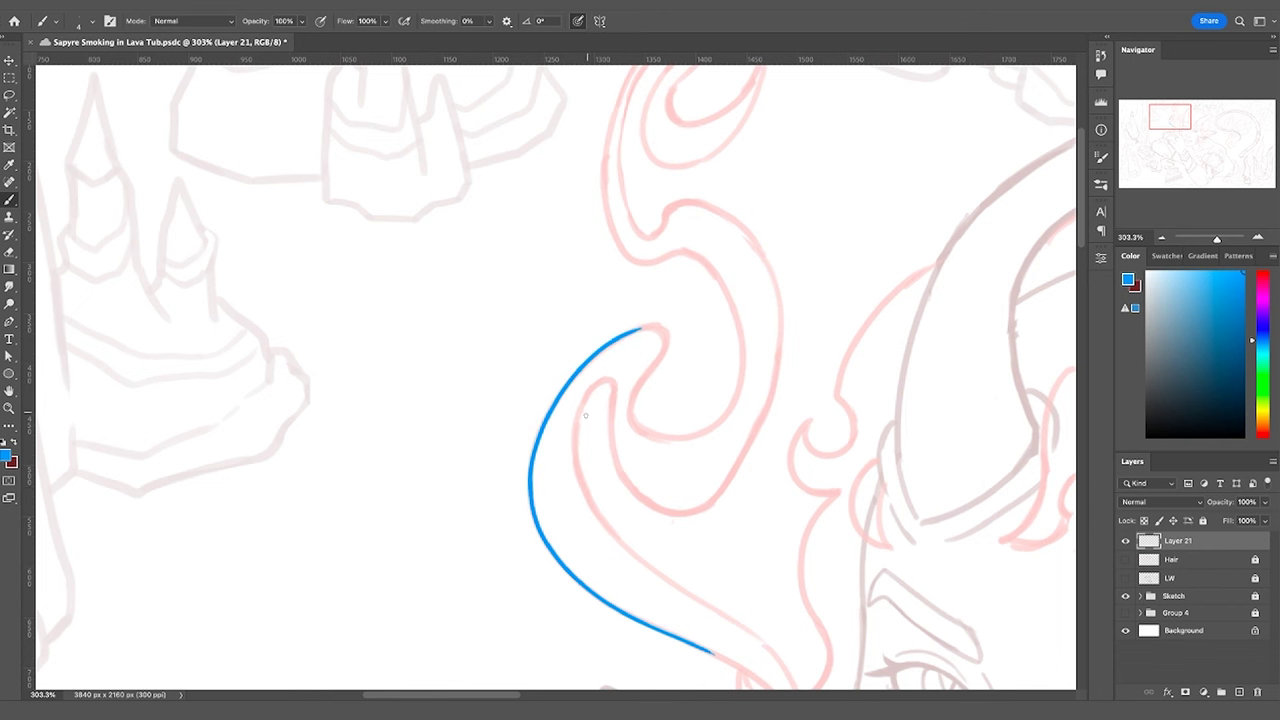
Try to ink the rounded tip of the swirl's first curl in blue with short strokes
key("r")
mouse_move(822, 566)
left_mouse_down()
mouse_move(877, 357)
mouse_move(694, 175)
left_mouse_up()
key("z")
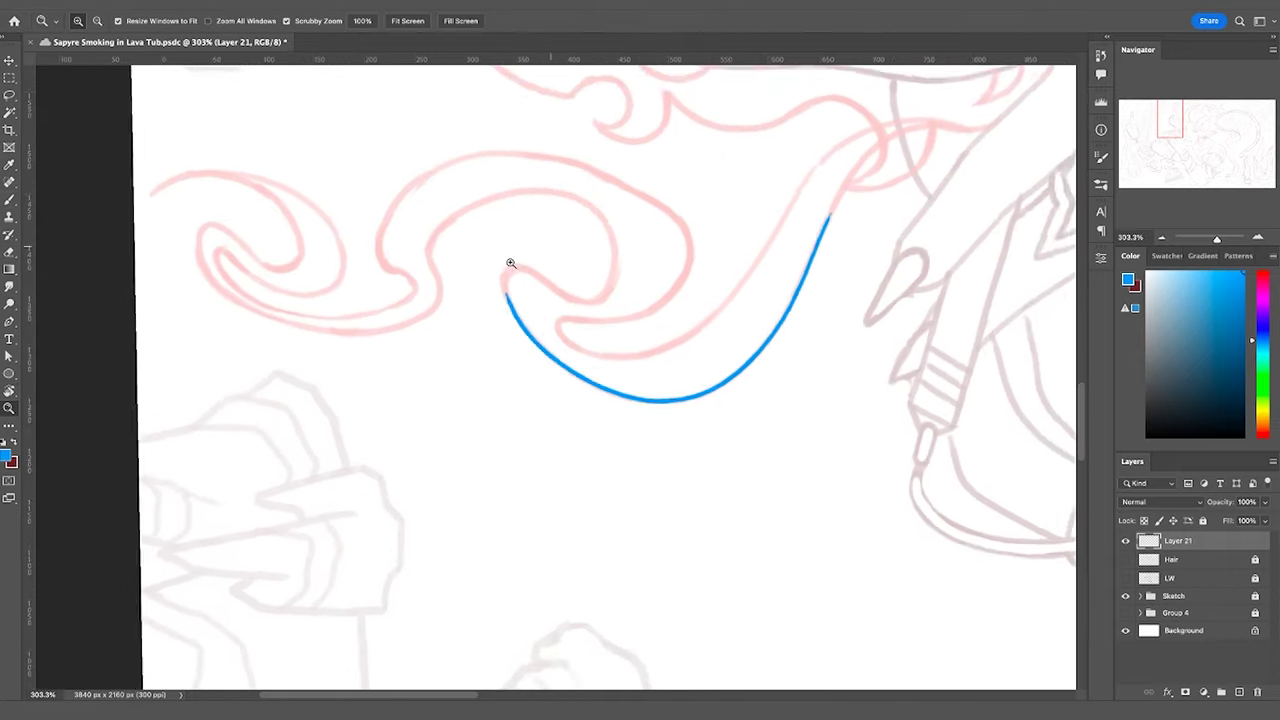
left_click_drag(486, 264, 511, 230)
key("ctrl+z")
left_click_drag(530, 272, 522, 318)
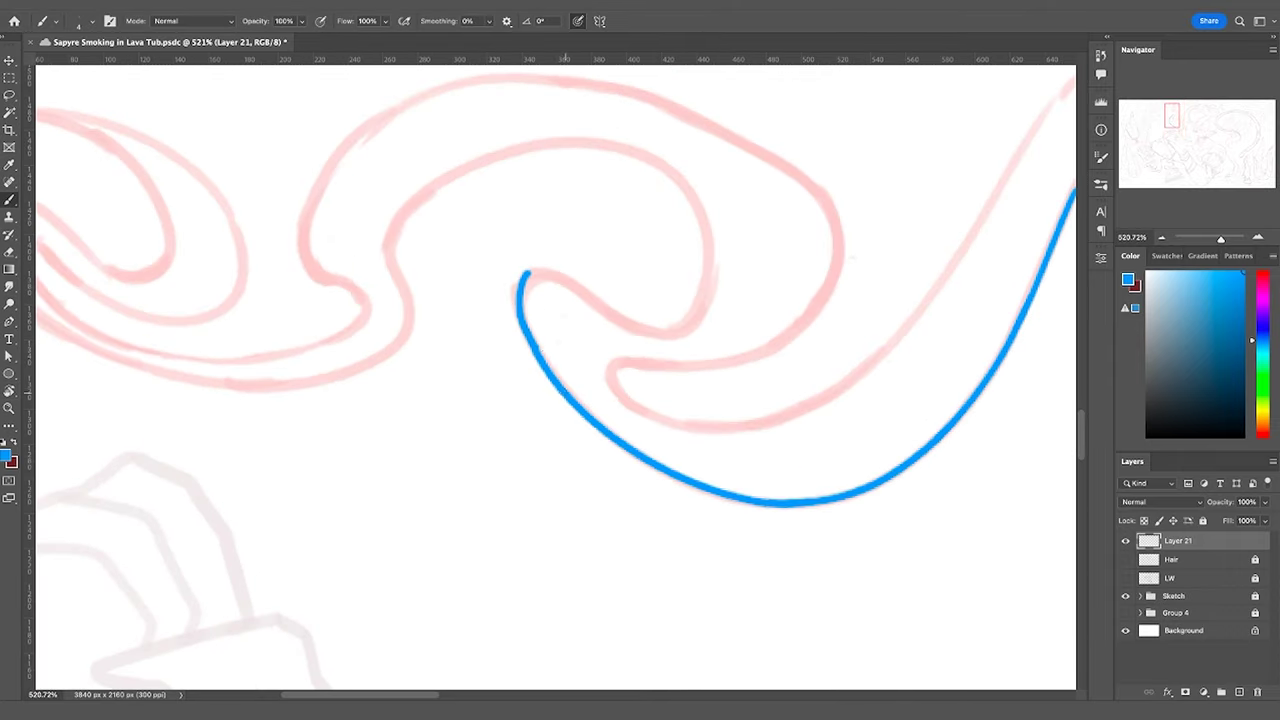
key("ctrl+z")
left_click_drag(529, 271, 531, 323)
key("ctrl+z")
left_click_drag(528, 275, 530, 343)
key("ctrl+z")
mouse_move(531, 275)
left_mouse_down()
mouse_move(531, 336)
mouse_move(521, 308)
mouse_move(532, 338)
left_mouse_up()
key("ctrl+z")
Ink the rounded tip of the swirl's first curl and the inward curve leading back from it
key("r")
mouse_move(571, 419)
left_mouse_down()
mouse_move(823, 363)
mouse_move(754, 237)
left_mouse_up()
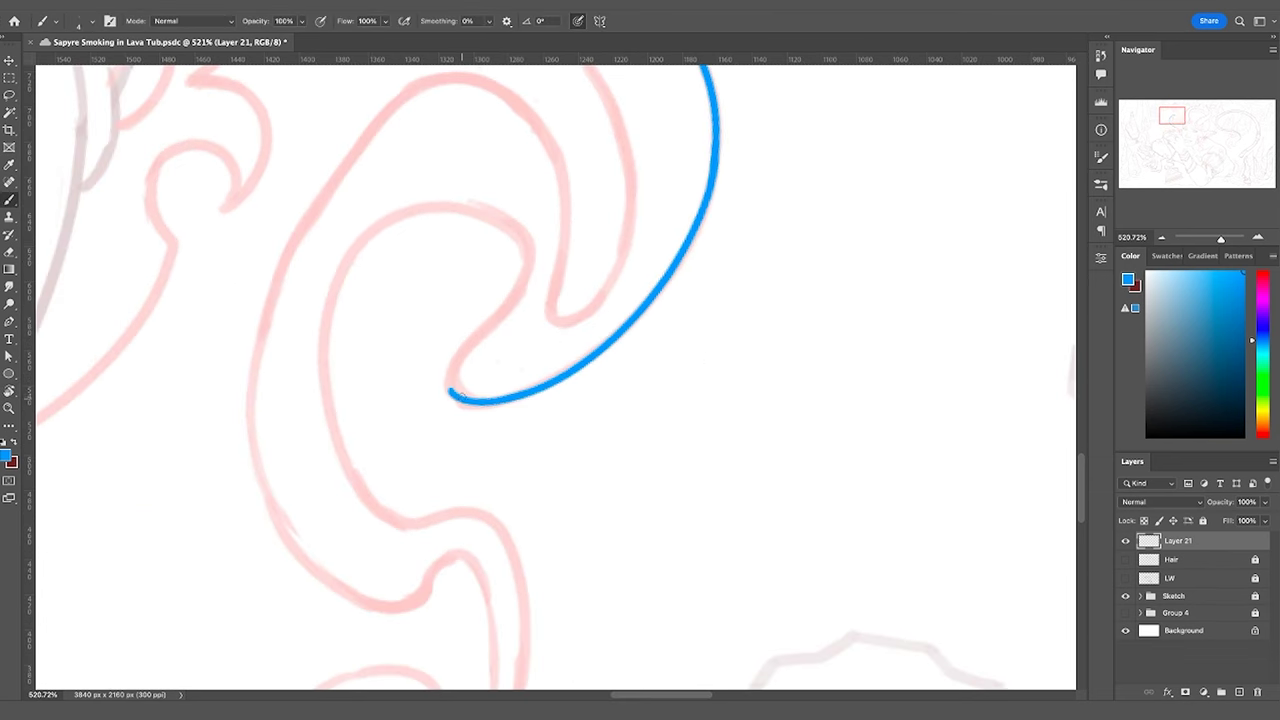
key("ctrl+z")
left_click_drag(451, 387, 524, 262)
key("ctrl+z")
left_click_drag(451, 387, 526, 259)
key("e")
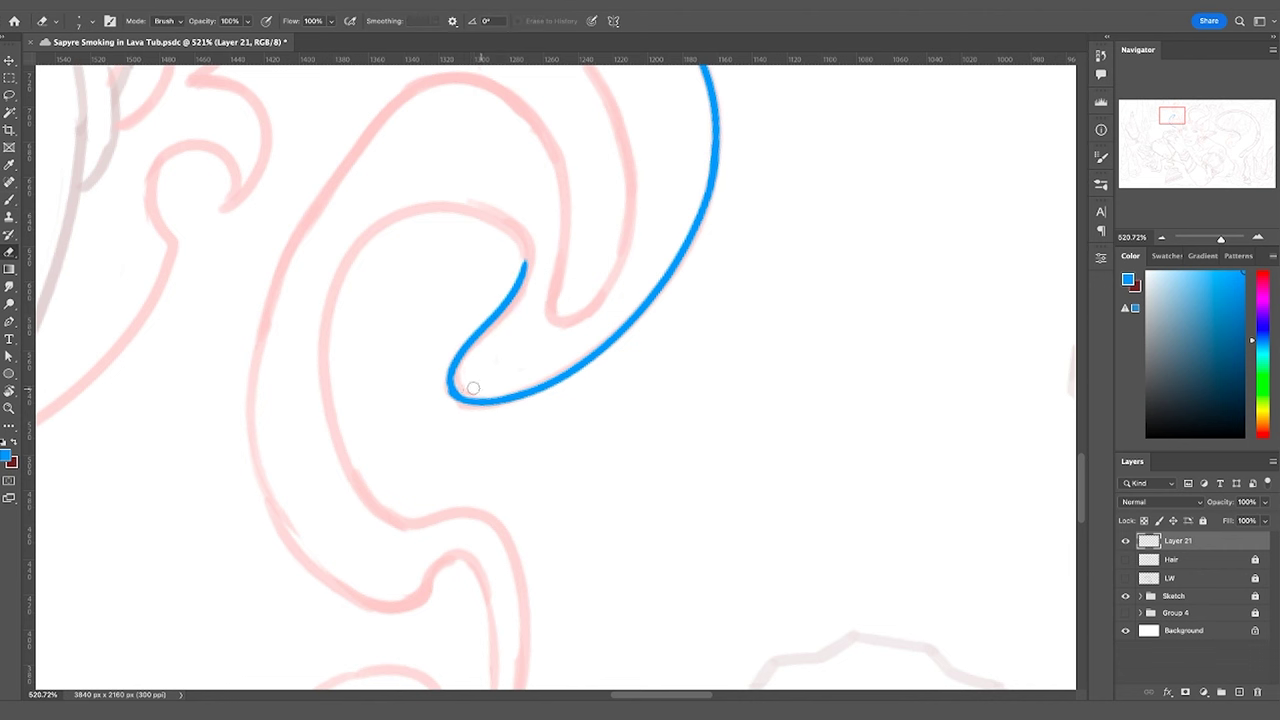
key("b")
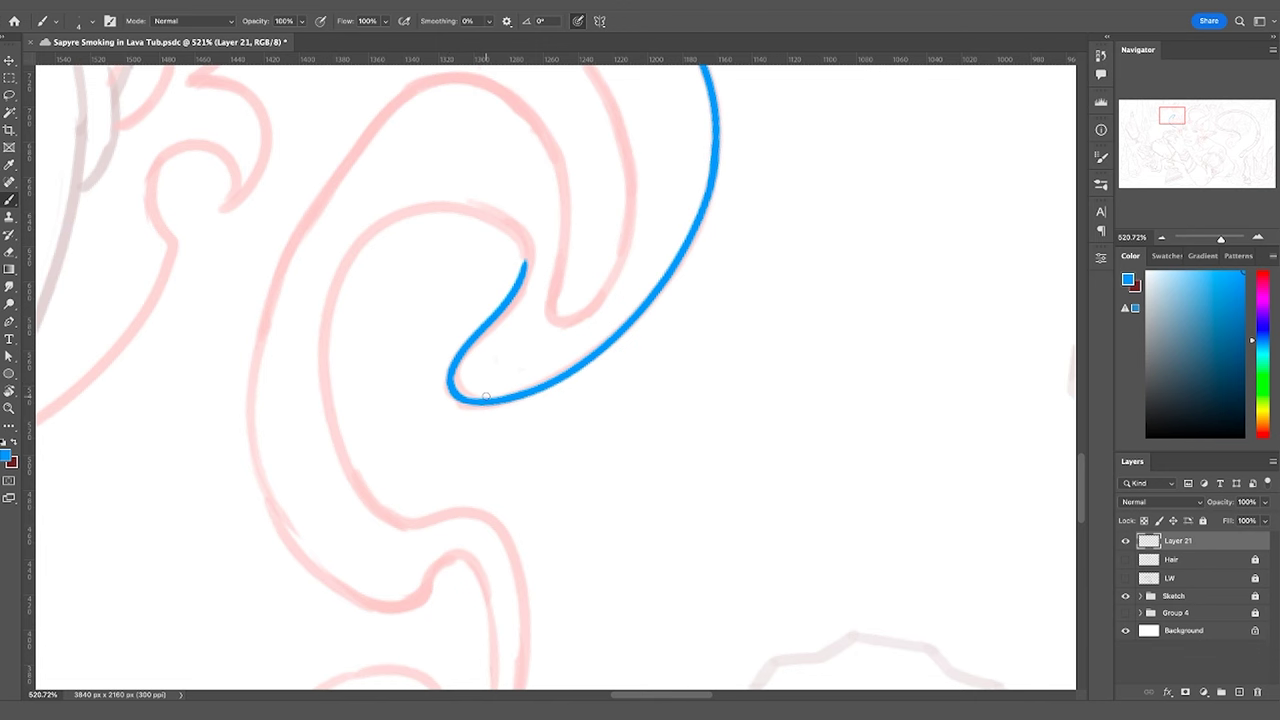
Ink the short turn from the curl's underside into the hollow of the swirl, retrying the stroke
key("r")
mouse_move(500, 466)
left_mouse_down()
mouse_move(526, 554)
mouse_move(814, 414)
mouse_move(654, 194)
mouse_move(512, 404)
left_mouse_up()
left_click_drag(539, 325, 523, 424)
key("ctrl+z")
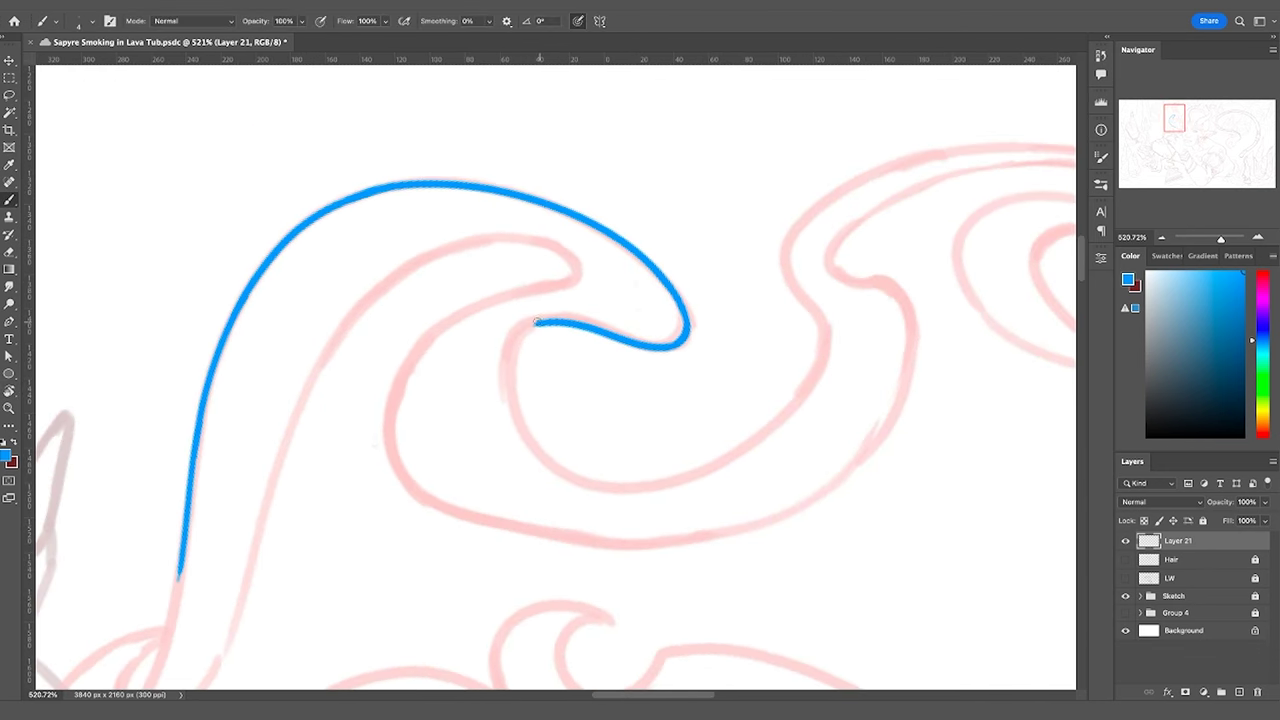
mouse_move(538, 323)
left_mouse_down()
mouse_move(523, 428)
mouse_move(508, 356)
mouse_move(555, 326)
mouse_move(534, 446)
left_mouse_up()
key("ctrl+z")
key("ctrl+z")
key("ctrl+z")
key("ctrl+z")
key("ctrl+z")
key("ctrl+z")
Ink the concave arc around the hollow of the swirl beneath the first curl, redrawing it once
left_click_drag(508, 357, 562, 472)
key("ctrl+z")
mouse_move(508, 357)
left_mouse_down()
mouse_move(591, 488)
mouse_move(656, 487)
left_mouse_up()
key("e")
key("b")
key("ctrl+z")
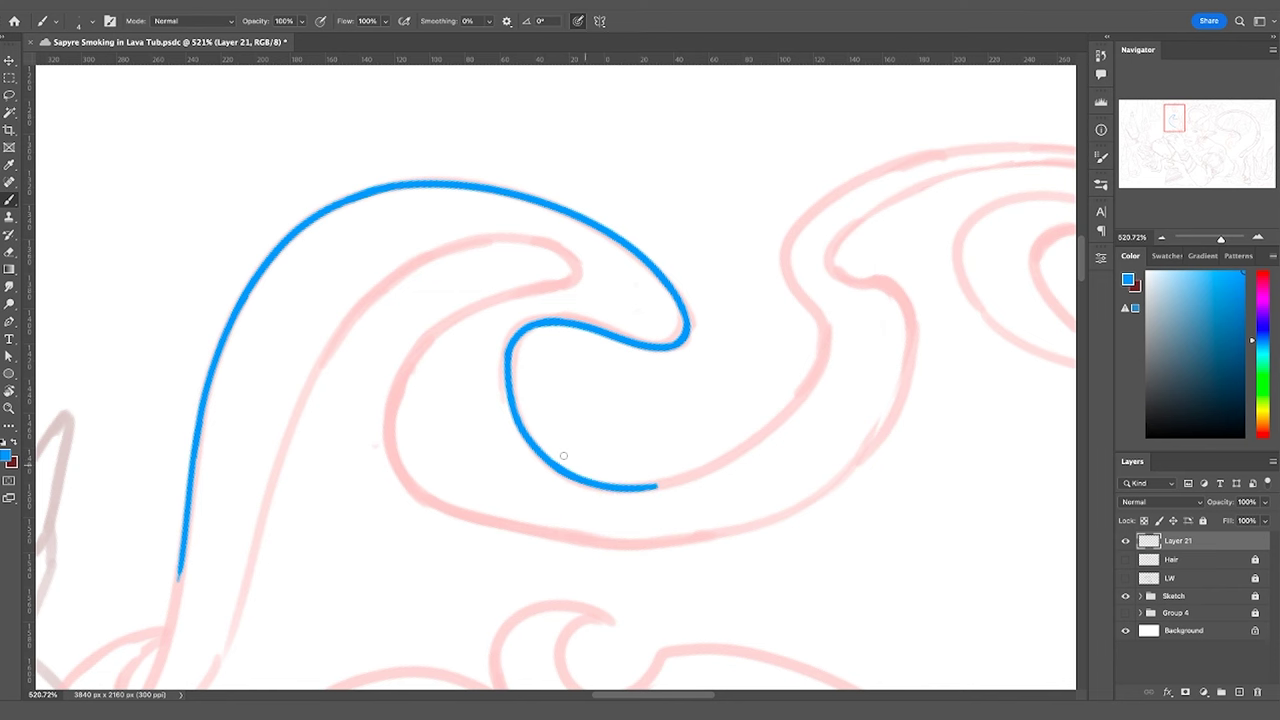
key("e")
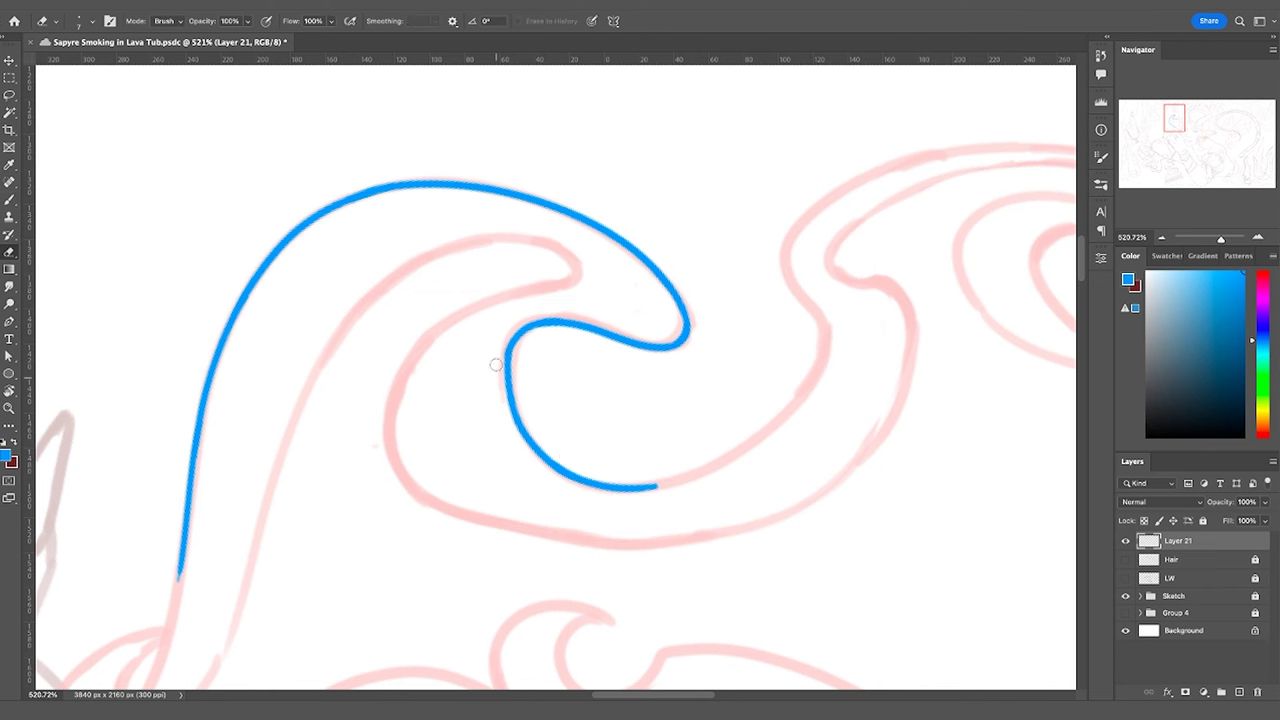
key("z")
left_click_drag(563, 290, 504, 337)
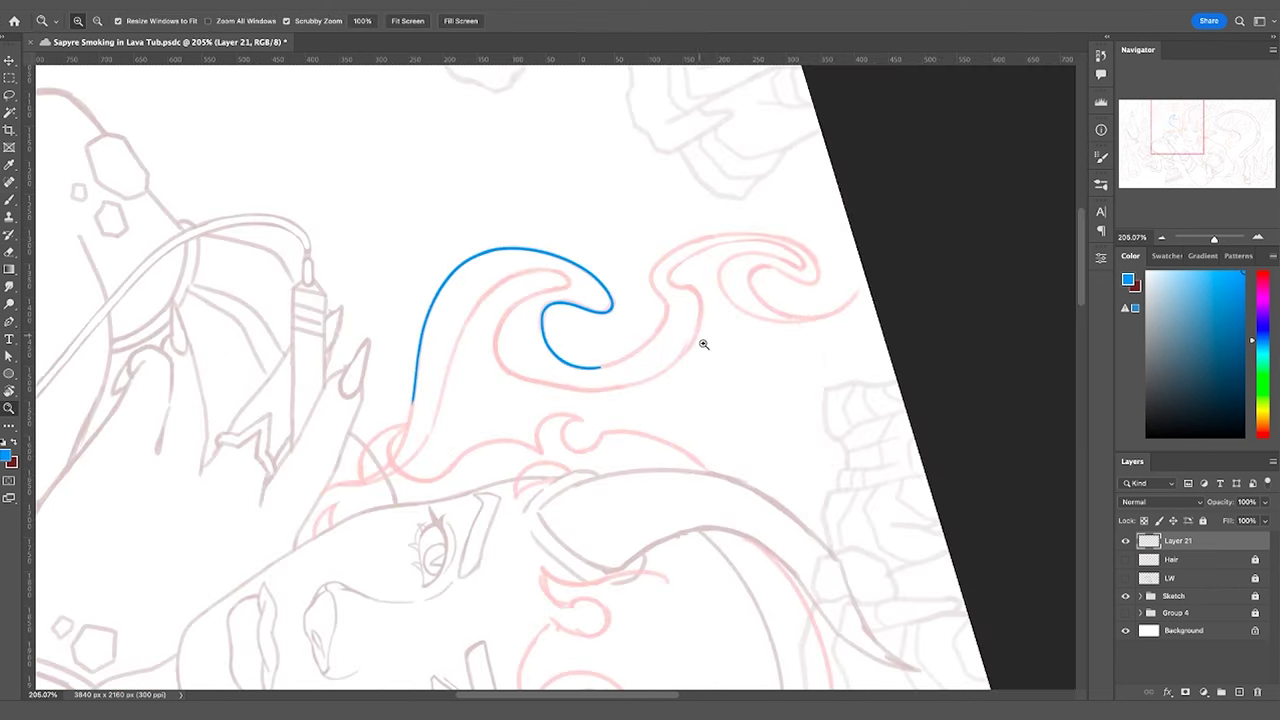
left_click_drag(704, 344, 737, 326)
key("r")
left_click_drag(850, 490, 805, 228)
key("z")
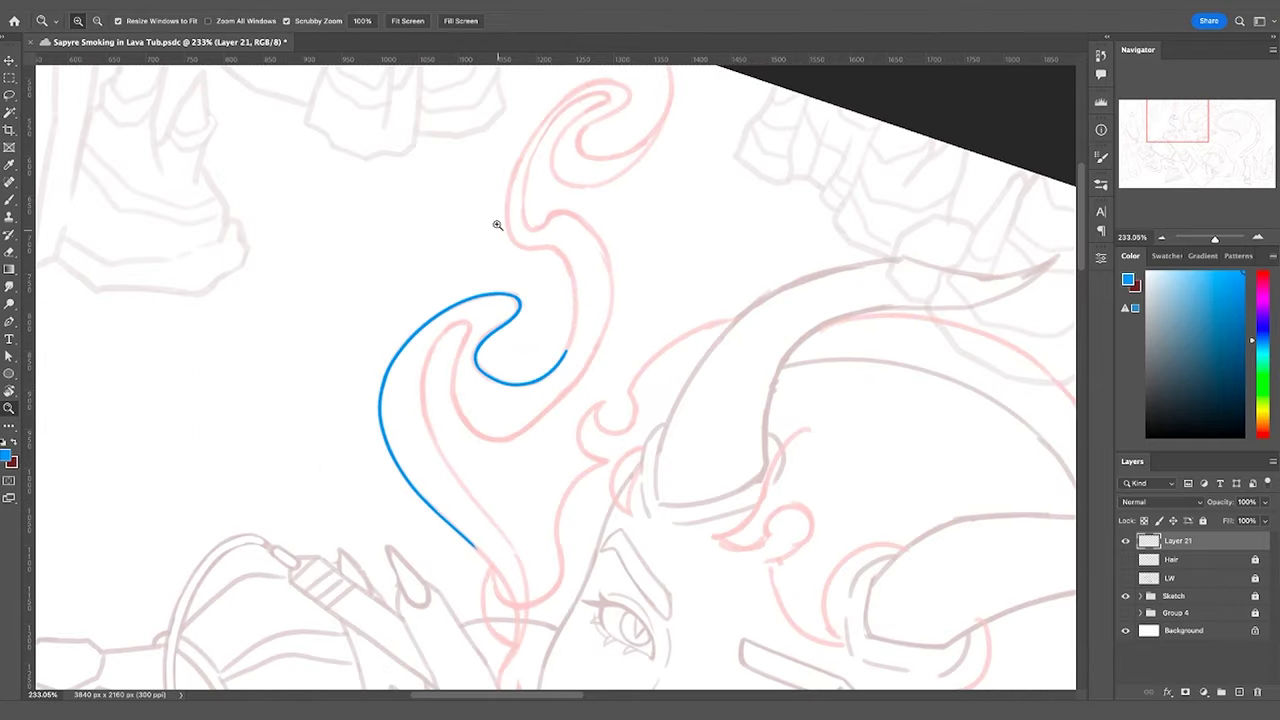
Ink the short concave hook at the swirl's upper bend in blue, redrawing it to follow the sketch
scroll(497, 225, "up", 2)
key("b")
key("super+z")
mouse_move(510, 196)
left_mouse_down()
mouse_move(525, 260)
mouse_move(559, 260)
left_mouse_up()
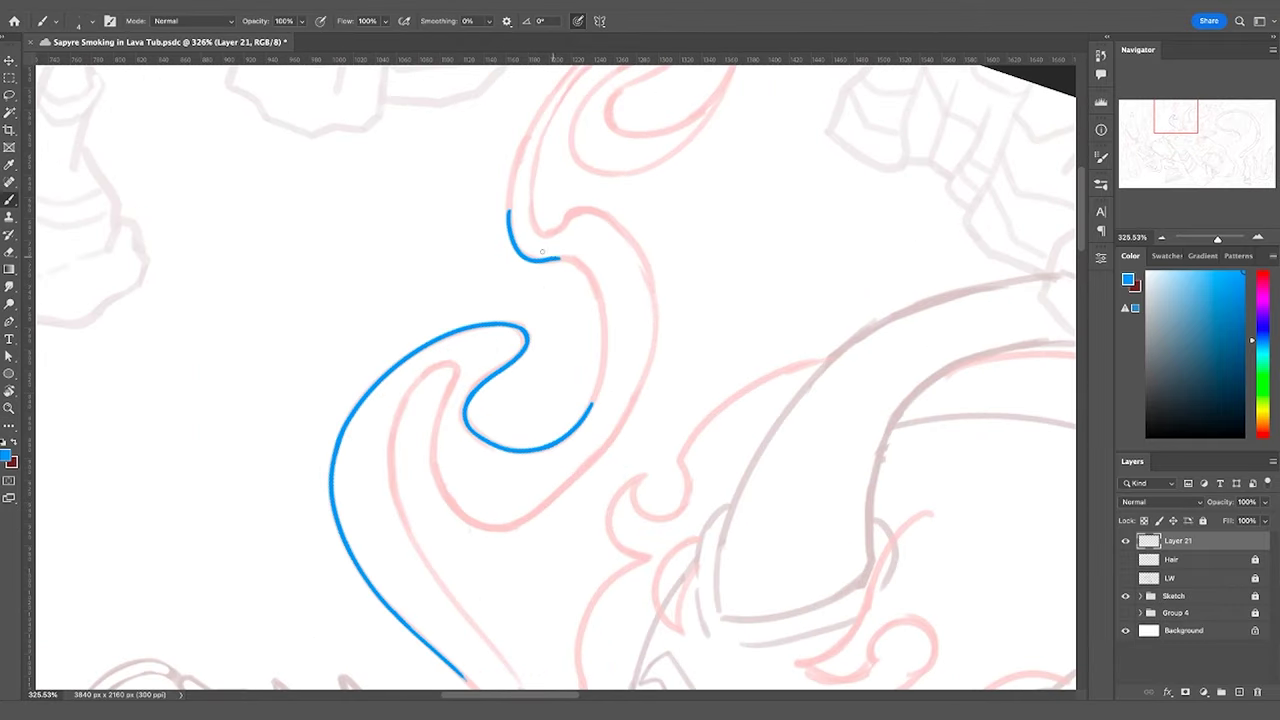
key("super+z")
mouse_move(509, 220)
left_mouse_down()
mouse_move(525, 258)
mouse_move(582, 265)
left_mouse_up()
key("super+z")
key("ctrl+z")
mouse_move(508, 222)
left_mouse_down()
mouse_move(582, 265)
mouse_move(605, 310)
left_mouse_up()
key("ctrl+z")
Extend the inner line from the upper hook down the side of the swirl's body, redrawing the stroke once
left_click_drag(582, 265, 605, 338)
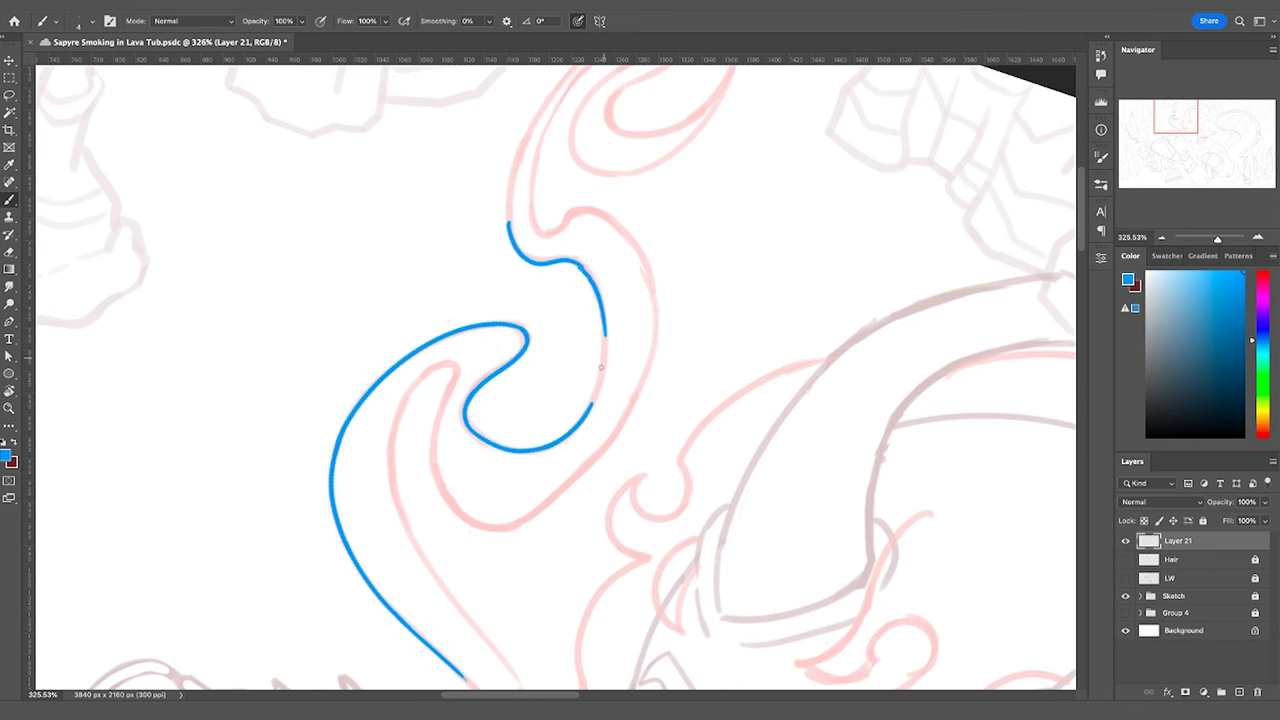
key("ctrl+z")
left_click_drag(582, 265, 605, 340)
Rotate the canvas and bridge the gap between the swirl's inner side line and the hollow's arc with a smooth joint
key("r")
mouse_move(705, 485)
left_mouse_down()
mouse_move(708, 171)
mouse_move(390, 265)
left_mouse_up()
key("z")
left_click_drag(477, 380, 497, 363)
key("b")
left_click_drag(510, 425, 524, 336)
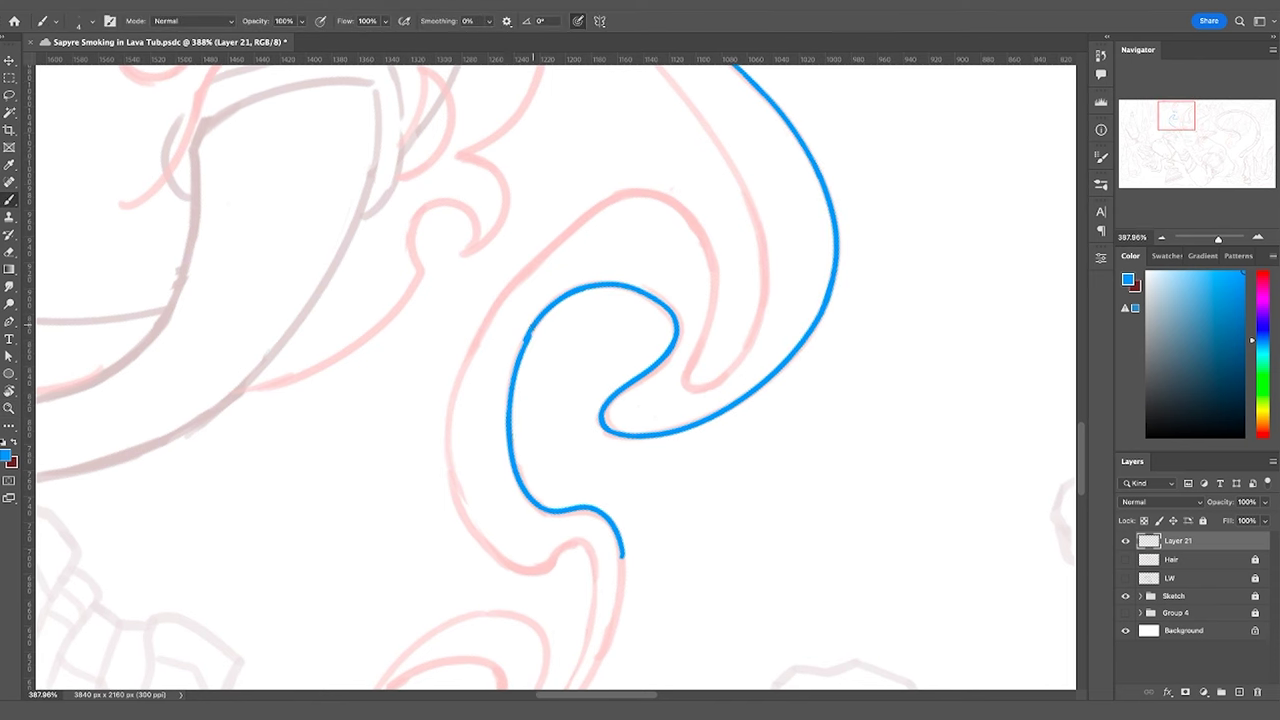
key("ctrl+z")
left_click_drag(508, 440, 524, 336)
key("e")
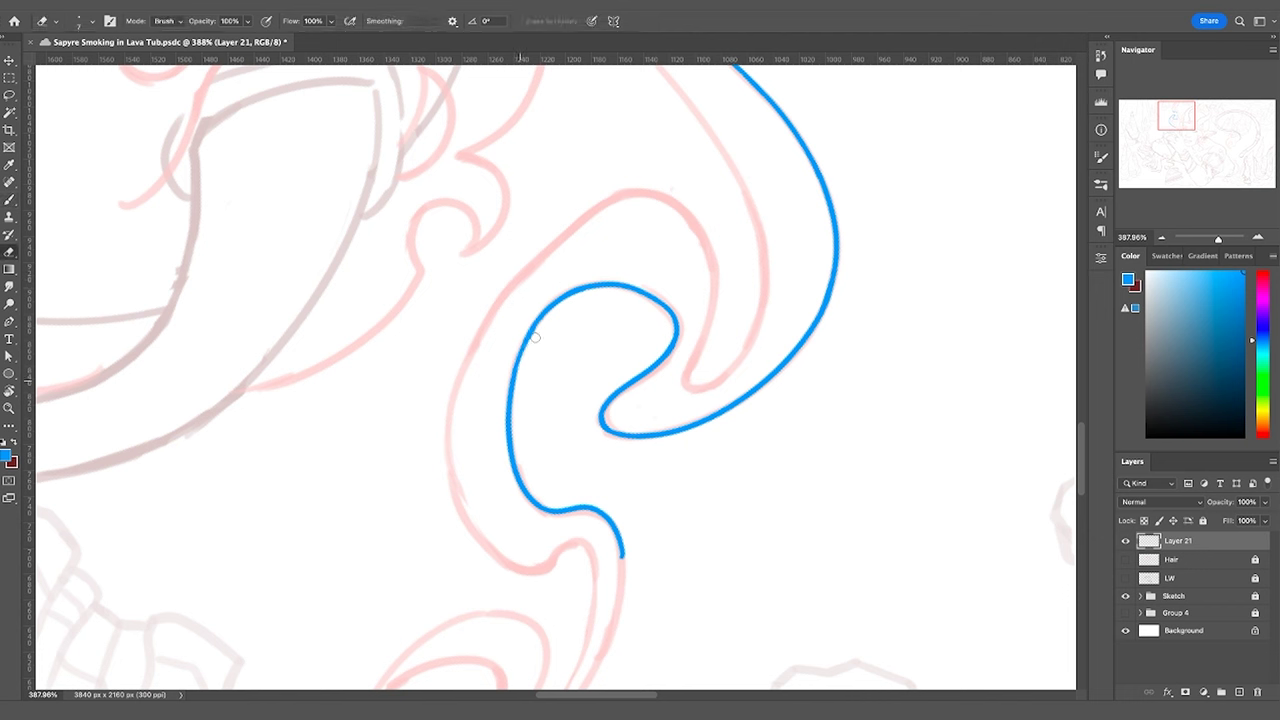
key("b")
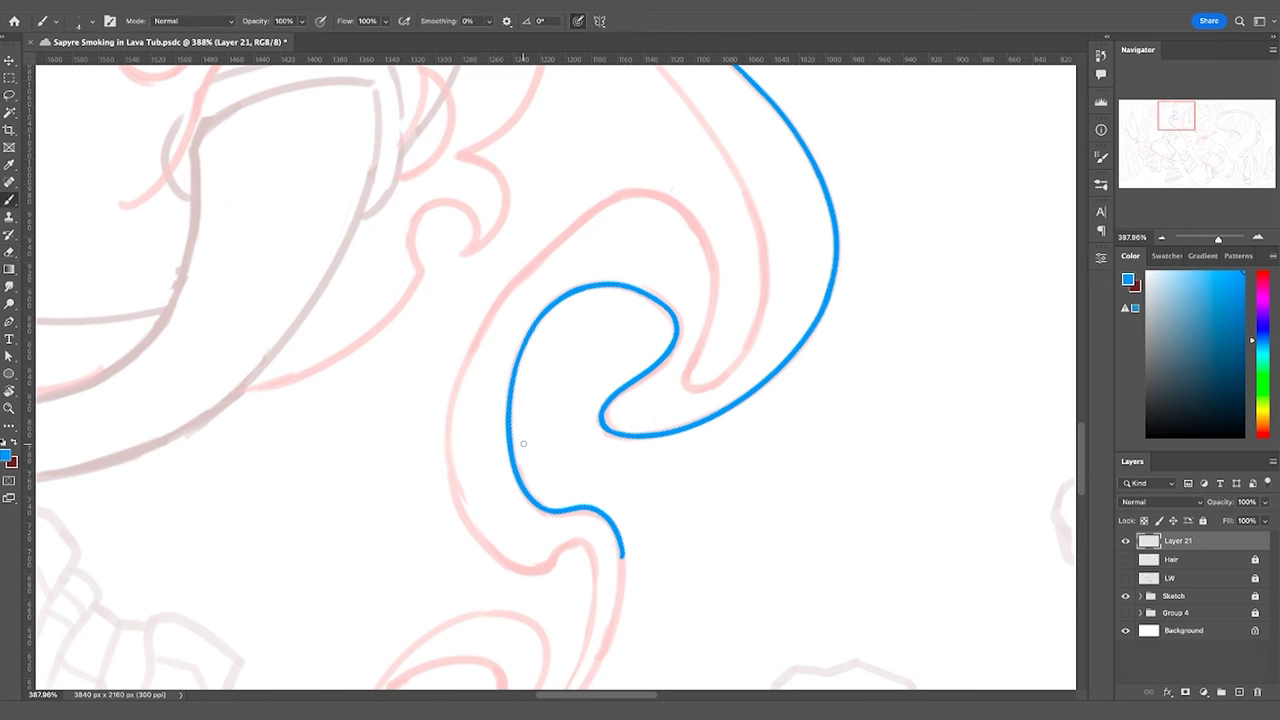
Try to ink the long outer edge of the swirl's body in one sweeping stroke
mouse_move(468, 530)
left_mouse_down()
mouse_move(530, 298)
mouse_move(452, 424)
mouse_move(614, 200)
left_mouse_up()
key("ctrl+z")
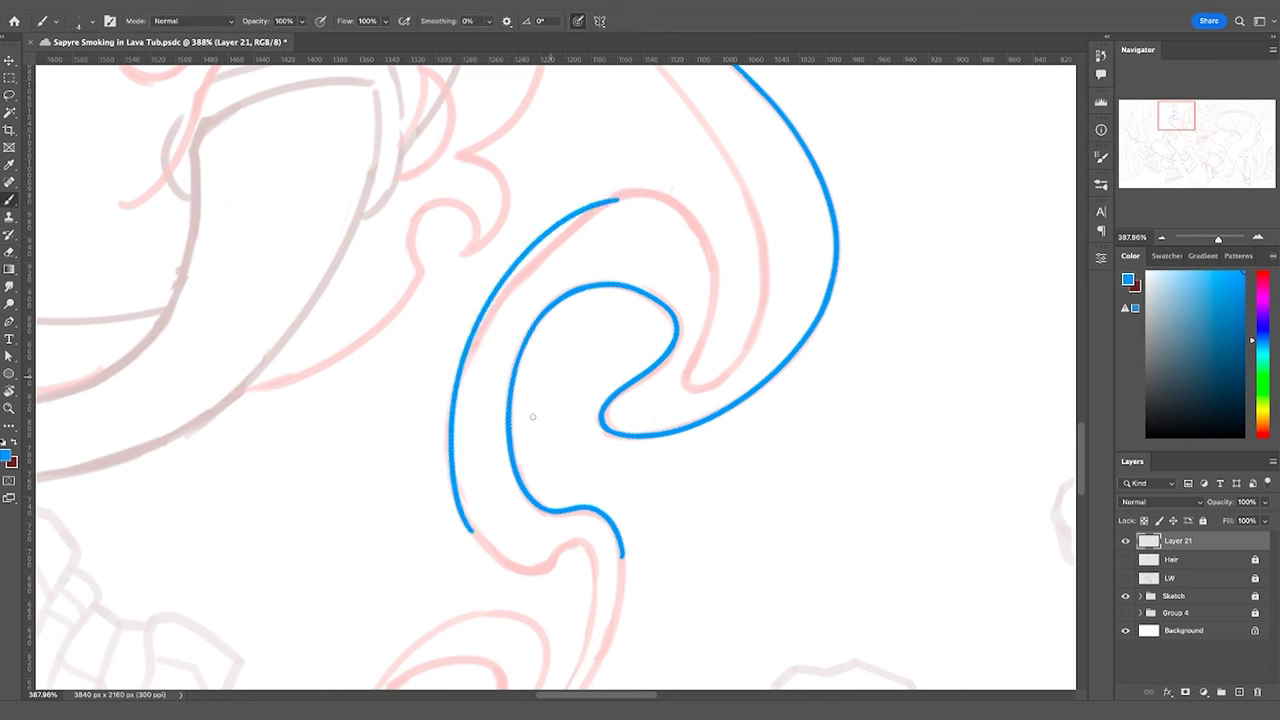
key("ctrl+z")
left_click_drag(467, 526, 668, 196)
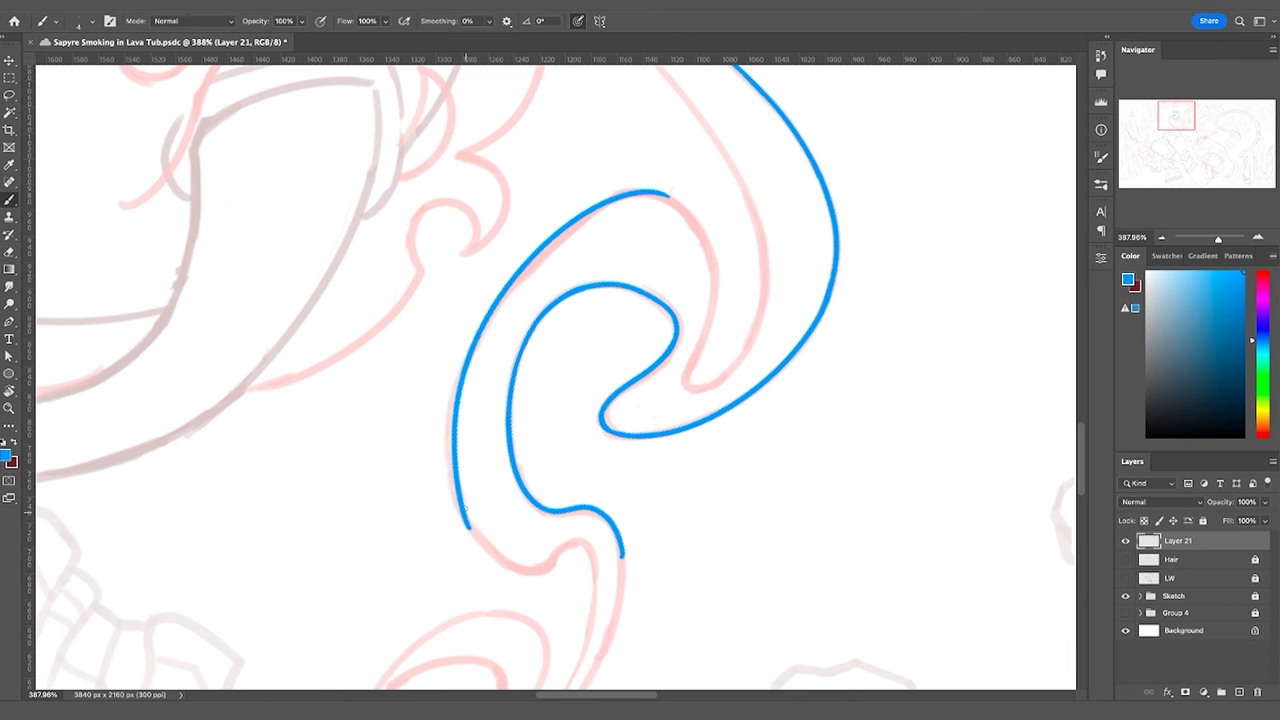
Ink the small S-shaped notch where the swirl's outer edge turns into the next curl
mouse_move(465, 509)
left_mouse_down()
mouse_move(524, 567)
mouse_move(570, 540)
left_mouse_up()
key("ctrl+z")
key("ctrl+z")
mouse_move(500, 560)
left_mouse_down()
mouse_move(535, 572)
mouse_move(598, 548)
left_mouse_up()
key("ctrl+z")
left_click_drag(500, 560, 601, 562)
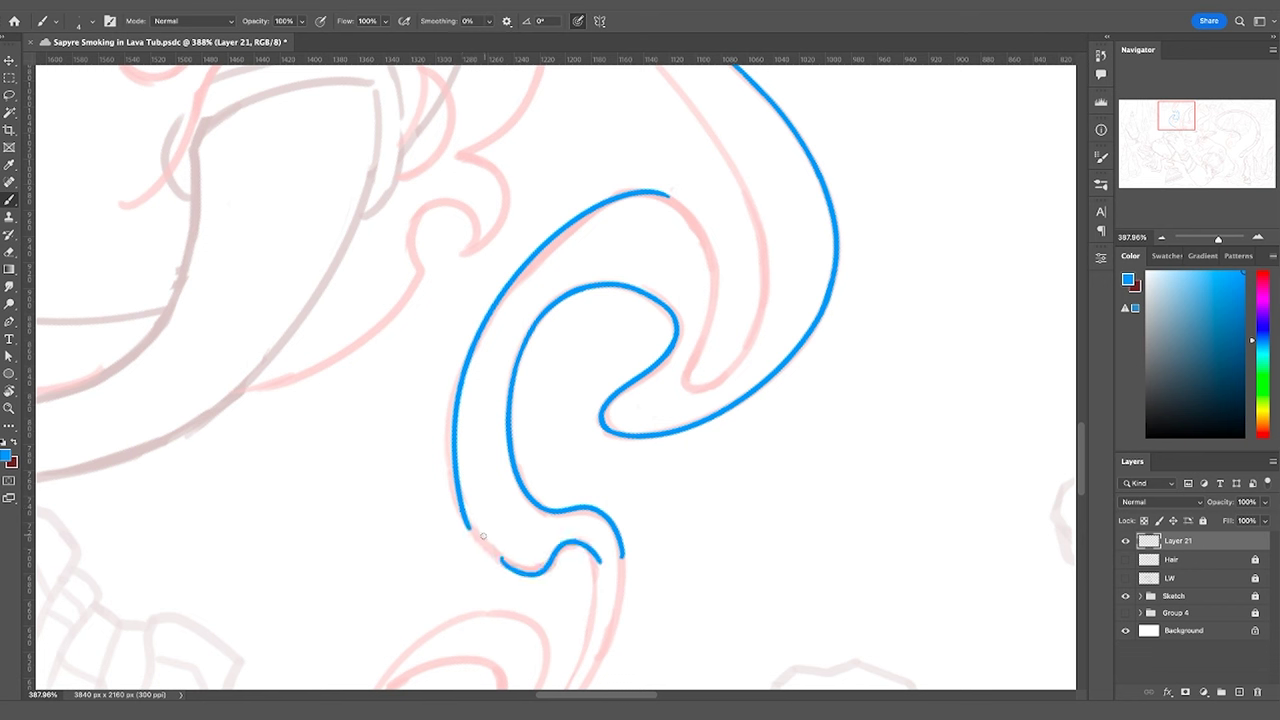
Try to bridge the outer edge to the notch, then erase the part of the edge nearest the notch
left_click_drag(463, 492, 514, 575)
key("ctrl+z")
key("e")
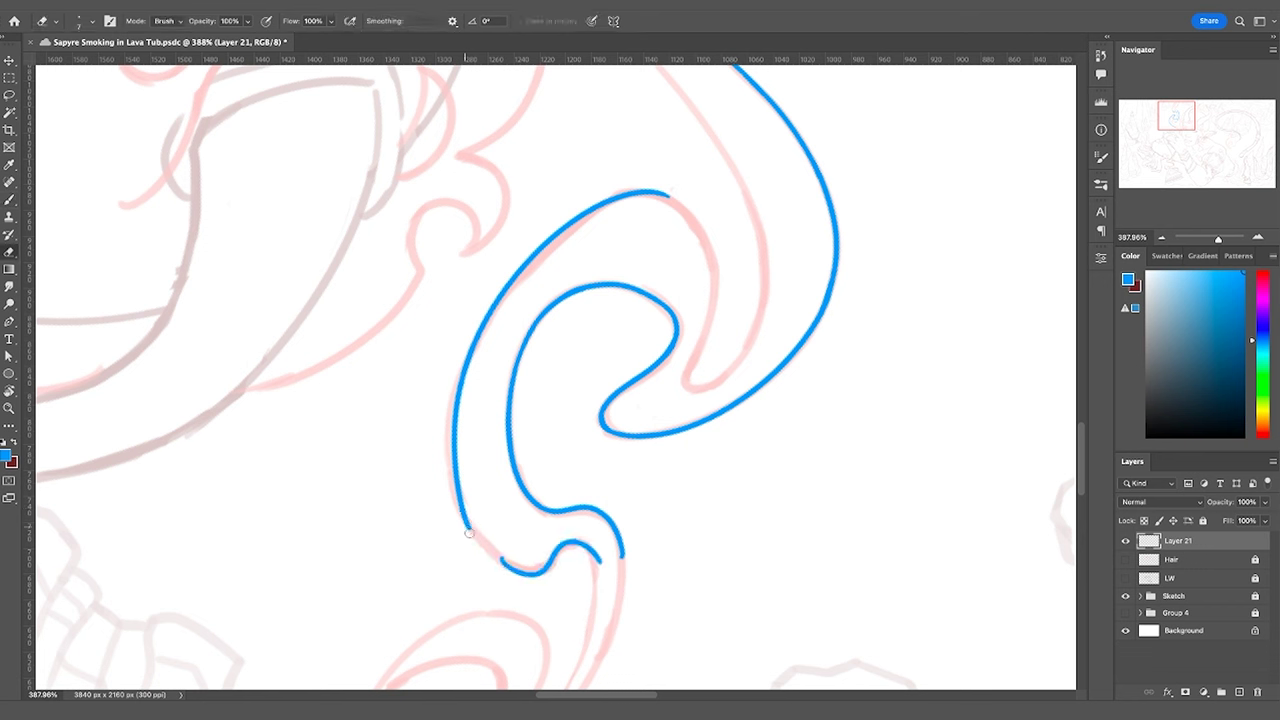
mouse_move(466, 500)
left_mouse_down()
mouse_move(474, 532)
mouse_move(486, 315)
mouse_move(455, 480)
left_mouse_up()
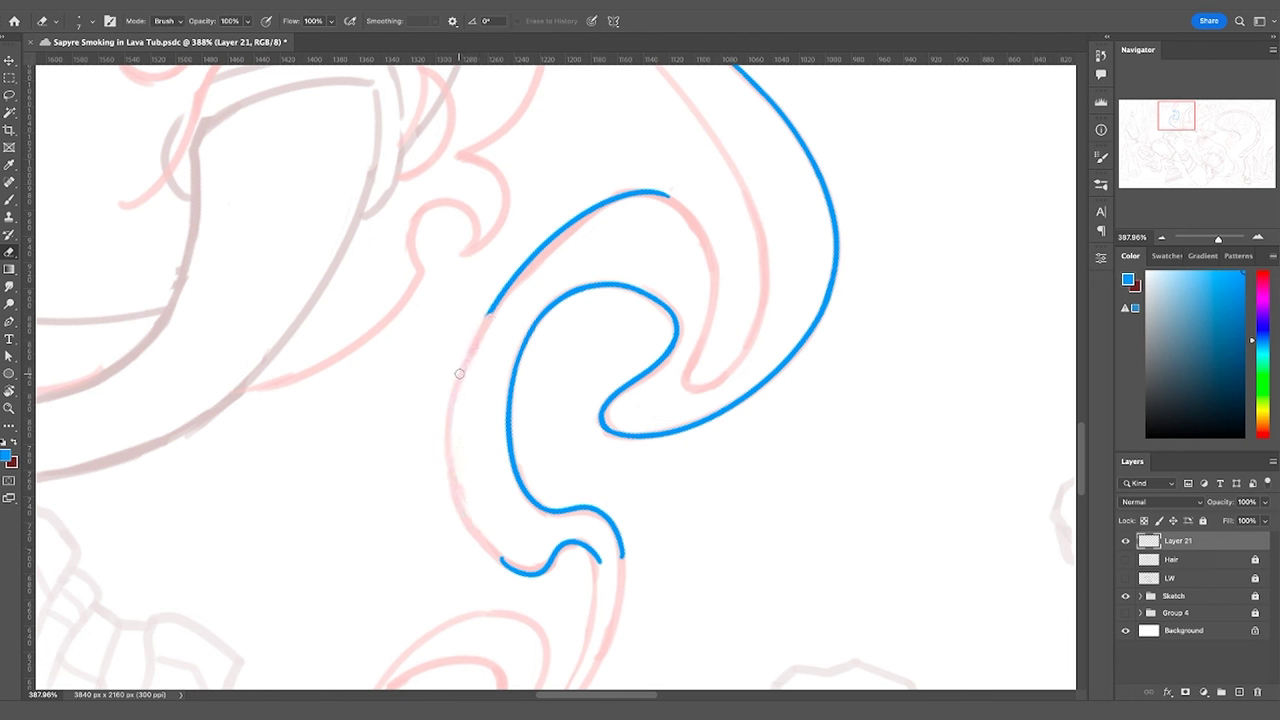
Ink the swirl's outer edge from the notch around the bend, retrying the stroke and closing the gap at the notch
key("b")
mouse_move(501, 561)
left_mouse_down()
mouse_move(471, 322)
mouse_move(449, 451)
mouse_move(486, 308)
left_mouse_up()
key("ctrl+z")
key("ctrl+z")
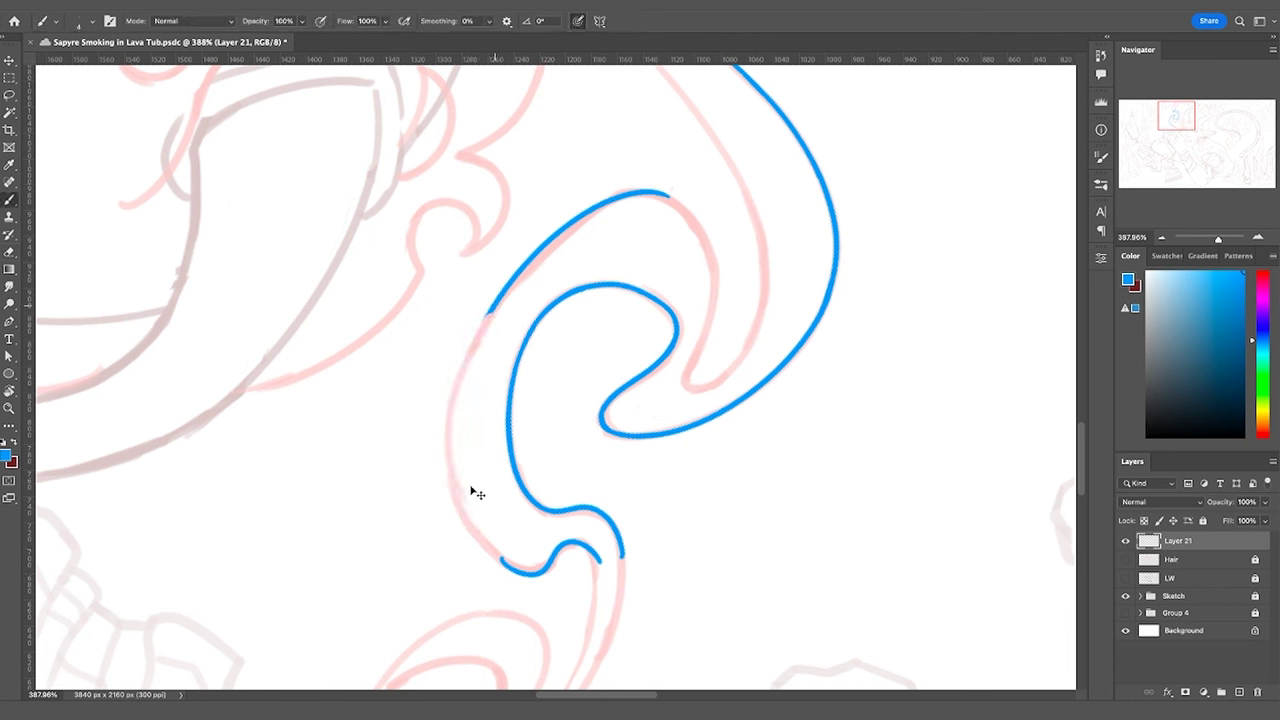
left_click_drag(467, 513, 515, 273)
mouse_move(465, 512)
left_mouse_down()
mouse_move(458, 388)
mouse_move(520, 265)
left_mouse_up()
left_click_drag(465, 512, 500, 558)
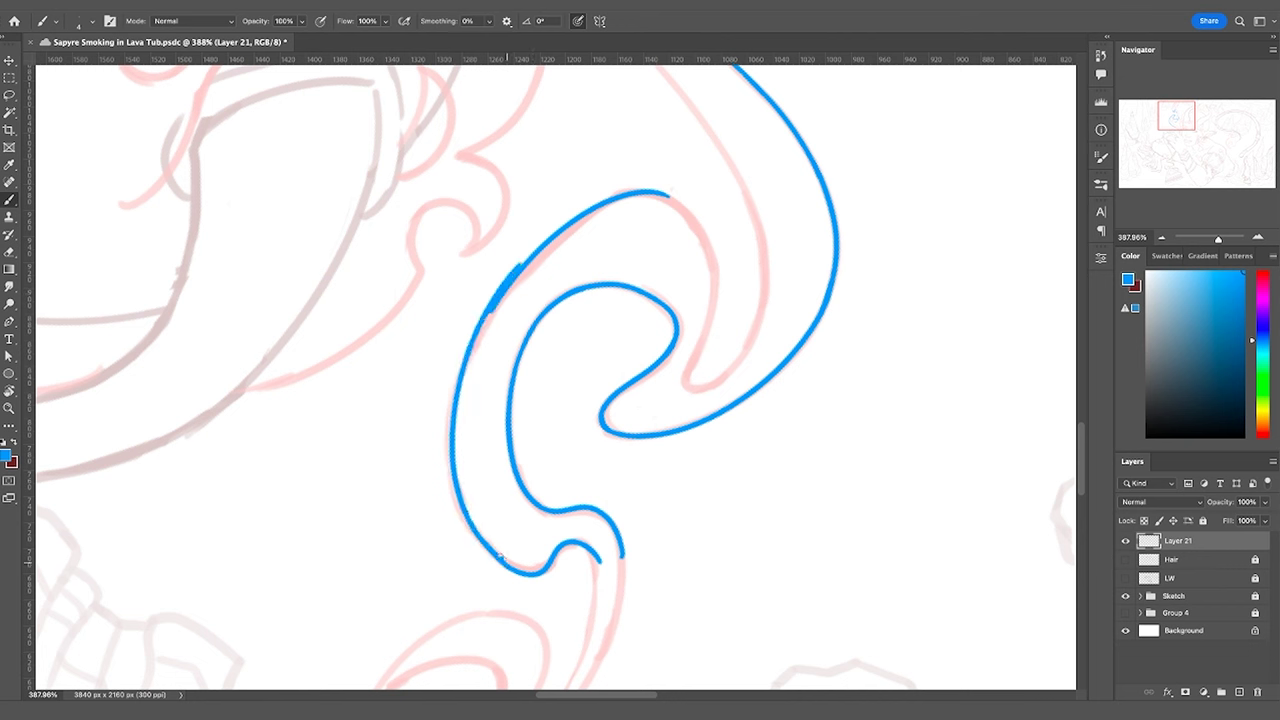
Reset the canvas rotation and erase the overlapping joint and lower half of the swirl's outer edge
key("e")
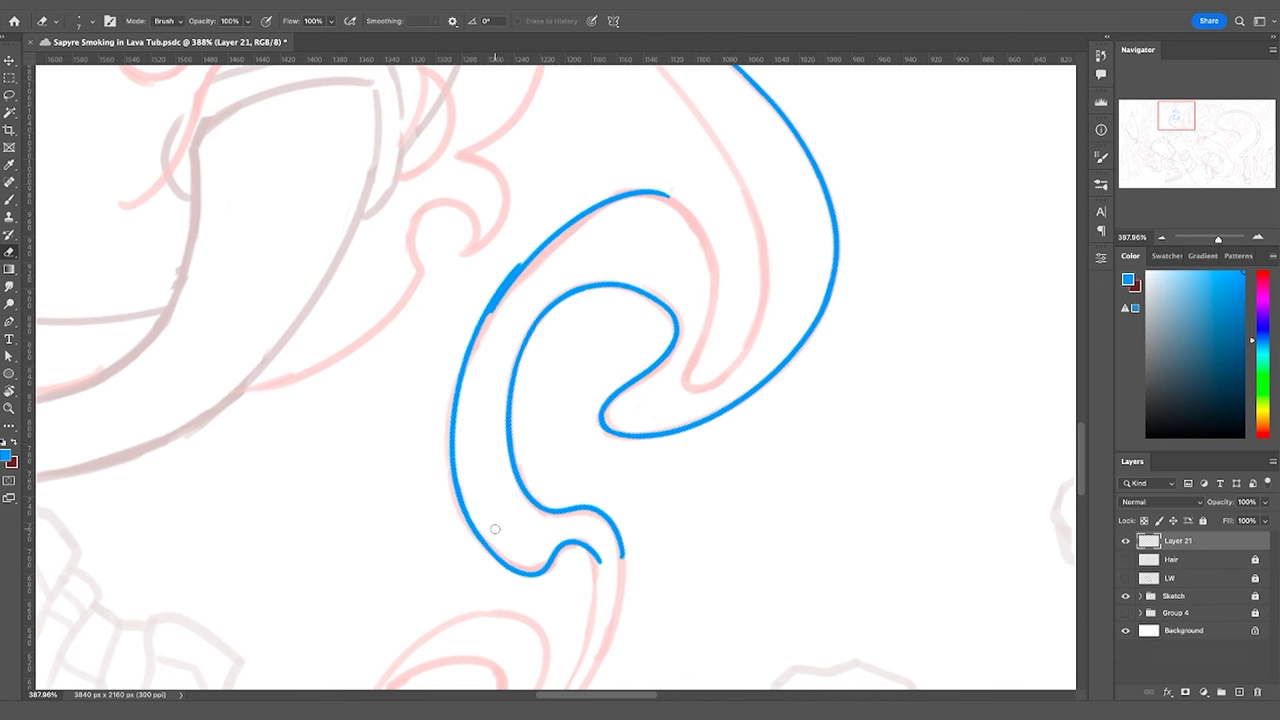
left_click_drag(494, 318, 536, 260)
key("Escape")
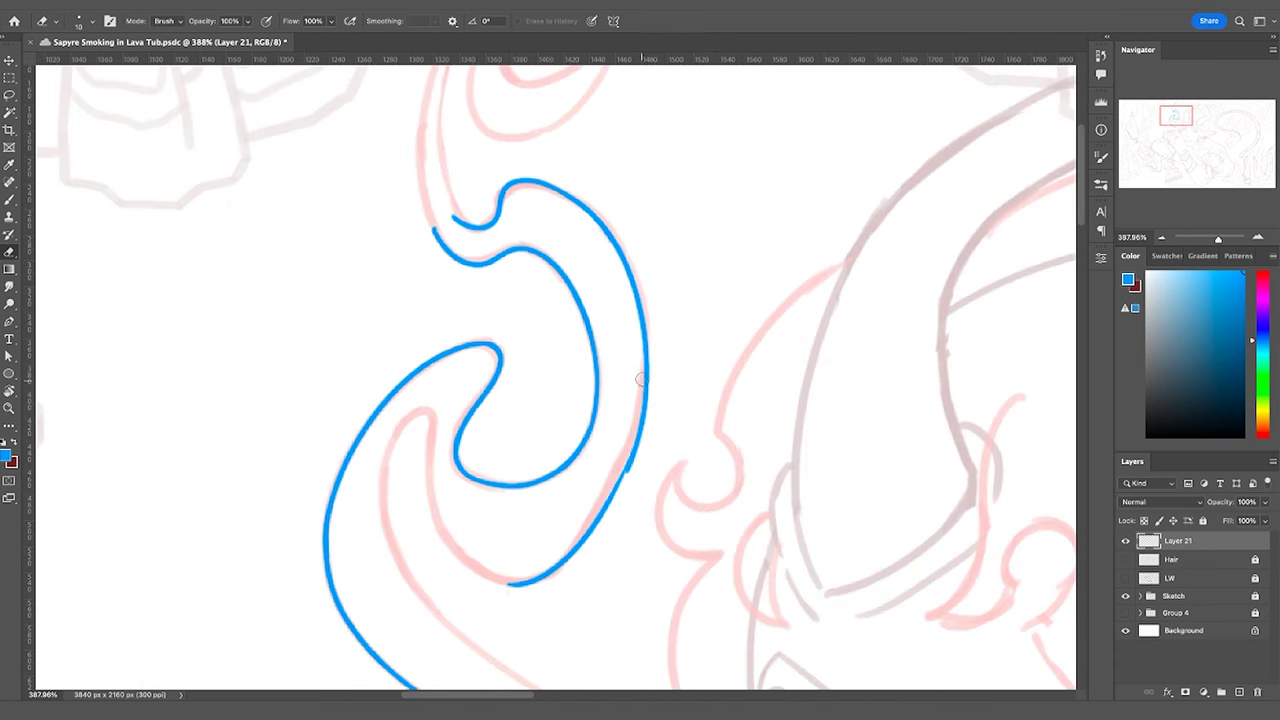
mouse_move(640, 380)
left_mouse_down()
mouse_move(641, 430)
mouse_move(551, 560)
mouse_move(600, 505)
left_mouse_up()
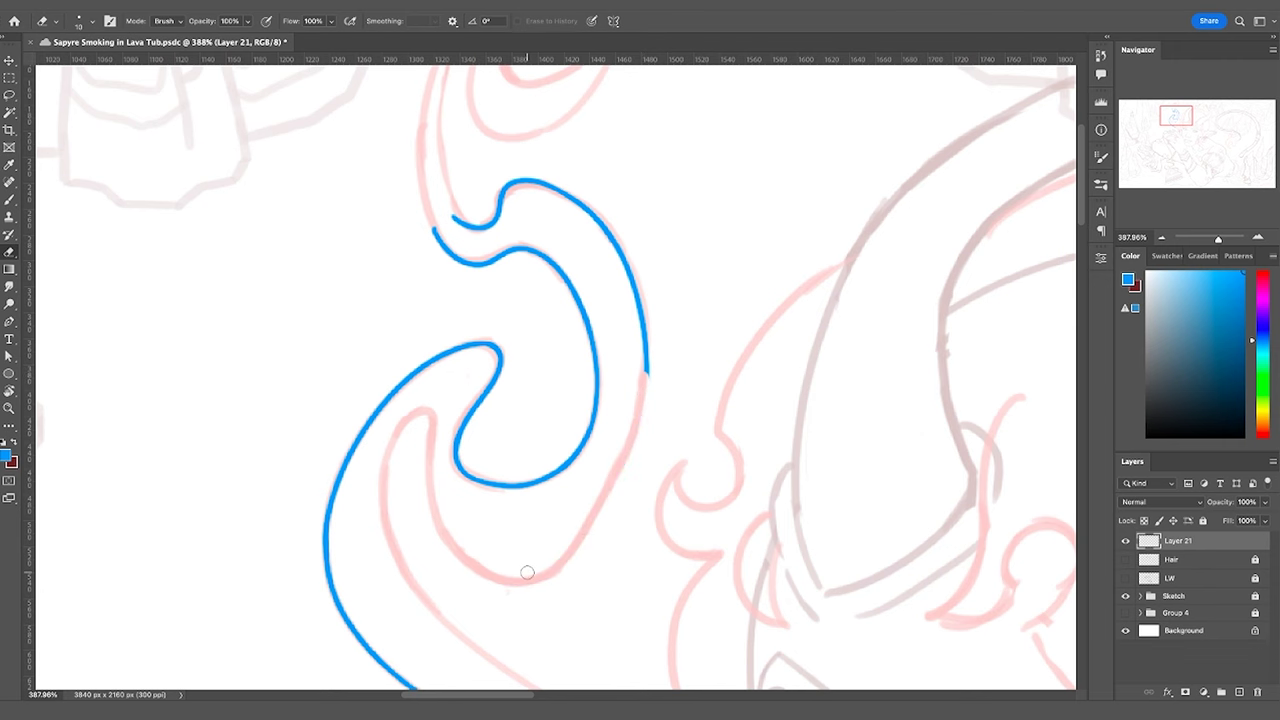
Redraw the lower half of the swirl's outer edge on the rotated canvas, then restore the default canvas orientation
mouse_move(656, 354)
left_mouse_down()
mouse_move(642, 436)
mouse_move(837, 534)
mouse_move(477, 189)
mouse_move(437, 204)
left_mouse_up()
key("r")
key("b")
left_click_drag(463, 370, 615, 179)
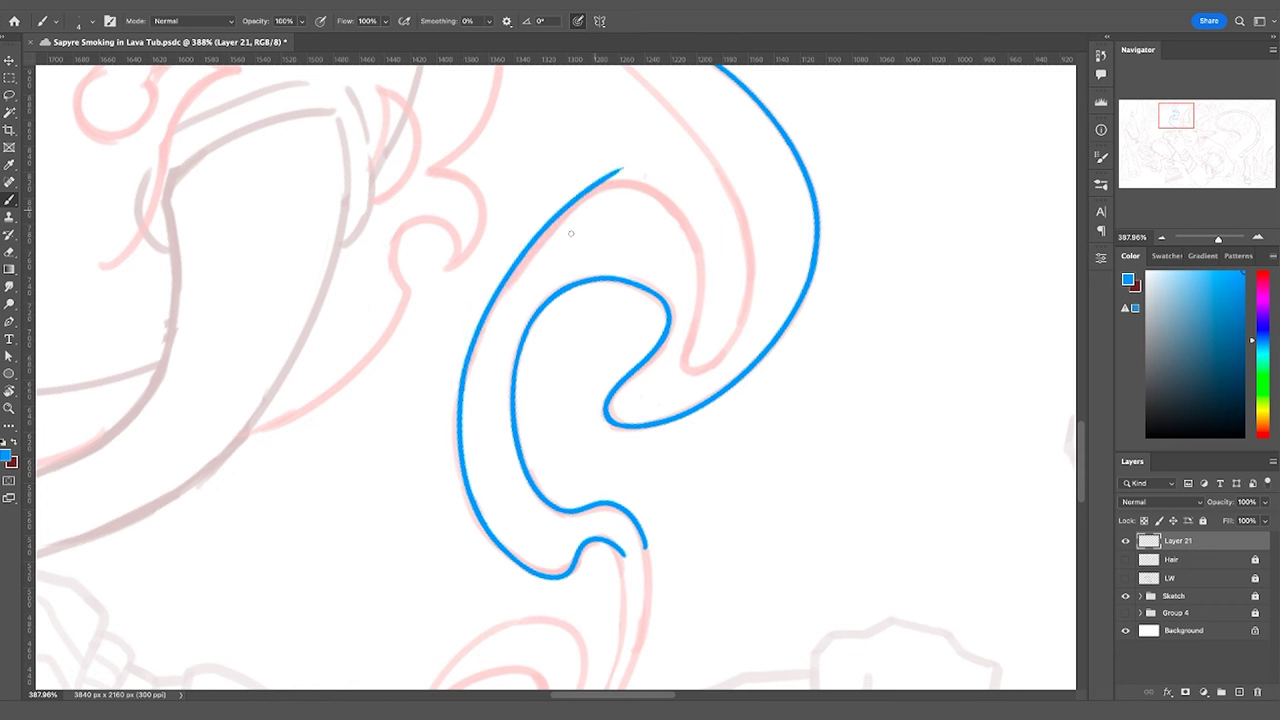
key("ctrl+z")
left_click_drag(463, 370, 615, 179)
key("Escape")
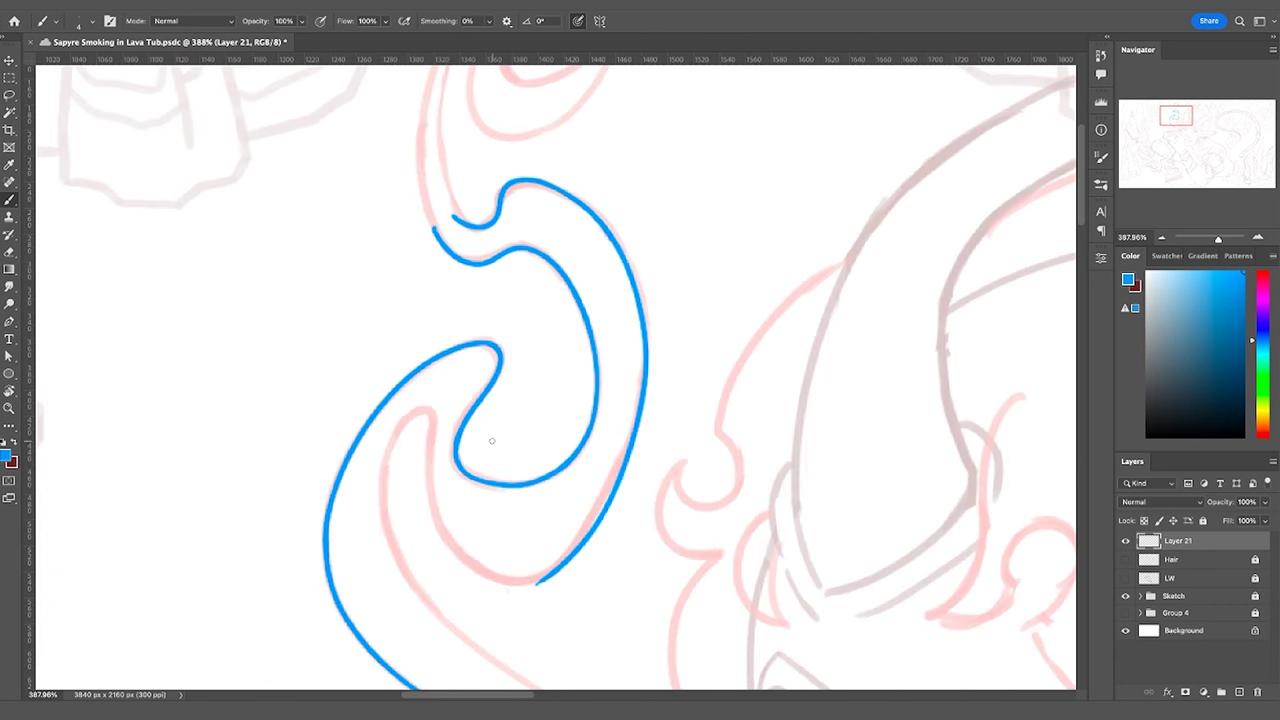
Ink the pointed tip of the swirl's inner curl, redrawing it until it matches the sketch
mouse_move(383, 493)
left_mouse_down()
mouse_move(403, 425)
mouse_move(410, 472)
mouse_move(433, 424)
mouse_move(433, 455)
left_mouse_up()
key("ctrl+z")
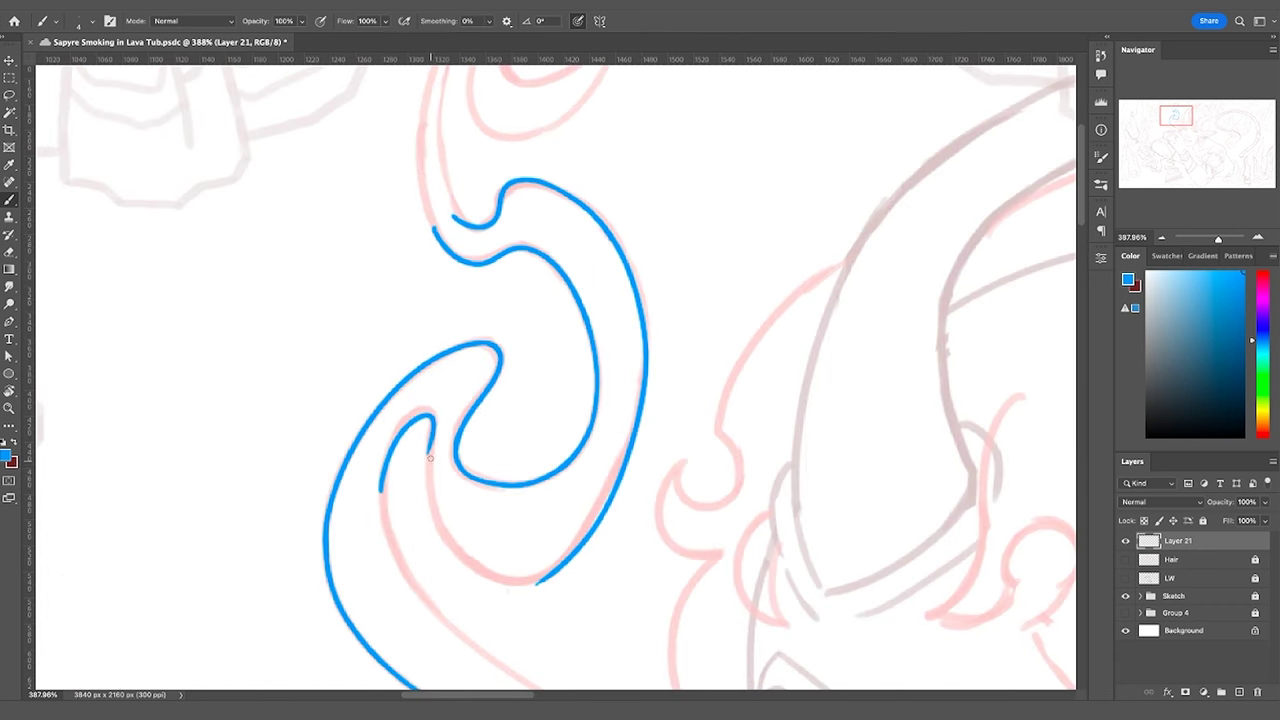
key("ctrl+z")
left_click_drag(381, 490, 436, 406)
key("ctrl+z")
left_click_drag(382, 490, 438, 406)
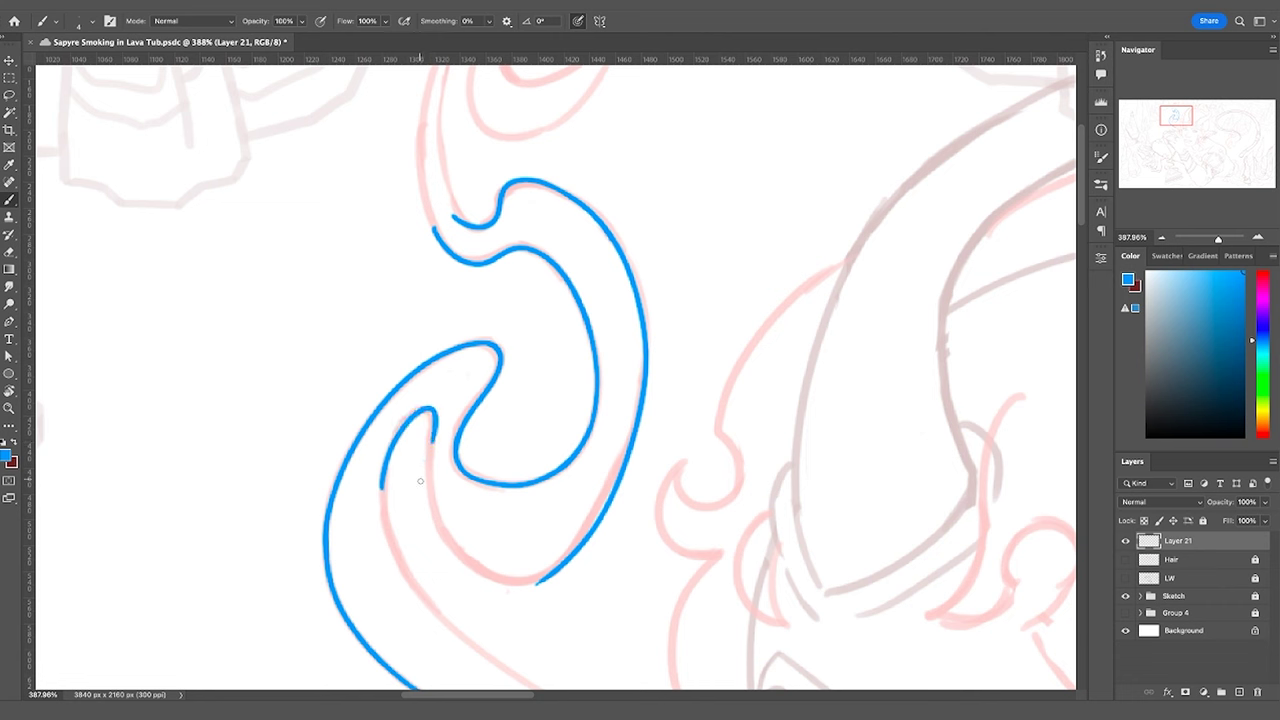
Ink the curve from the inner curl's tip around to the outer edge and smooth the joint between them
key("ctrl+z")
mouse_move(381, 488)
left_mouse_down()
mouse_move(436, 410)
mouse_move(450, 548)
mouse_move(501, 583)
mouse_move(560, 570)
left_mouse_up()
key("ctrl+z")
key("ctrl+z")
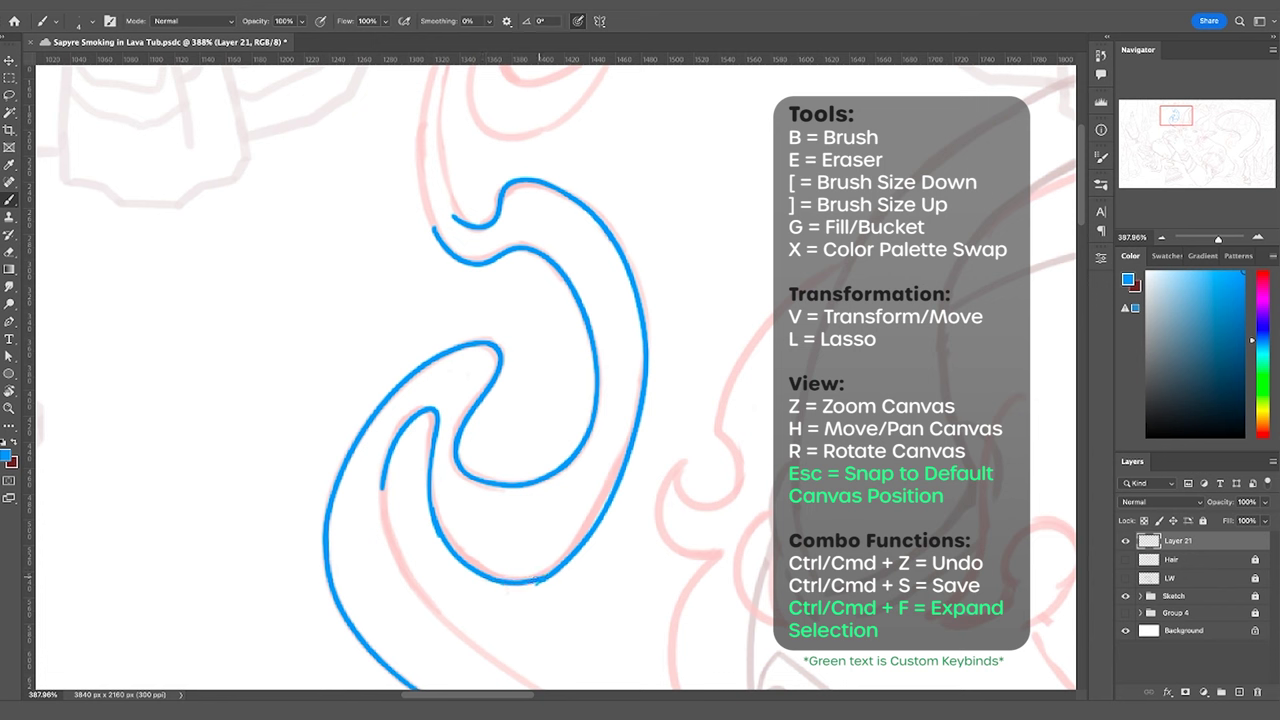
key("e")
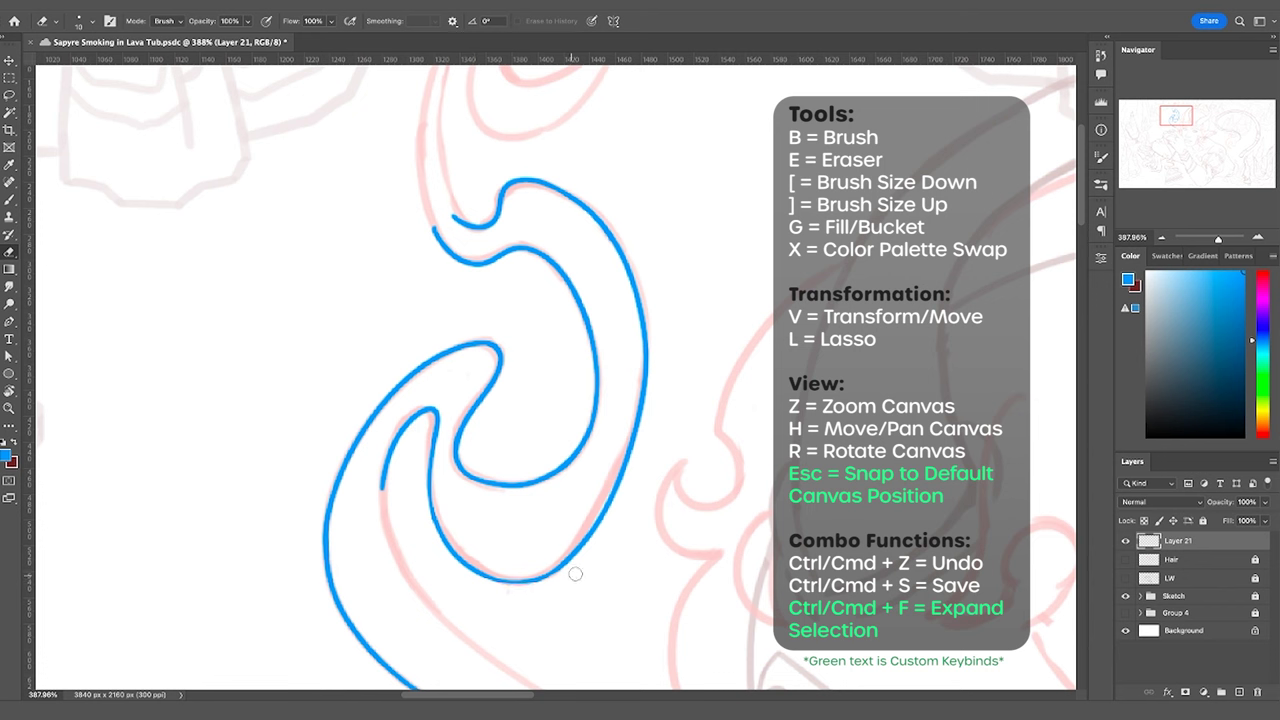
key("b")
left_click_drag(490, 582, 522, 578)
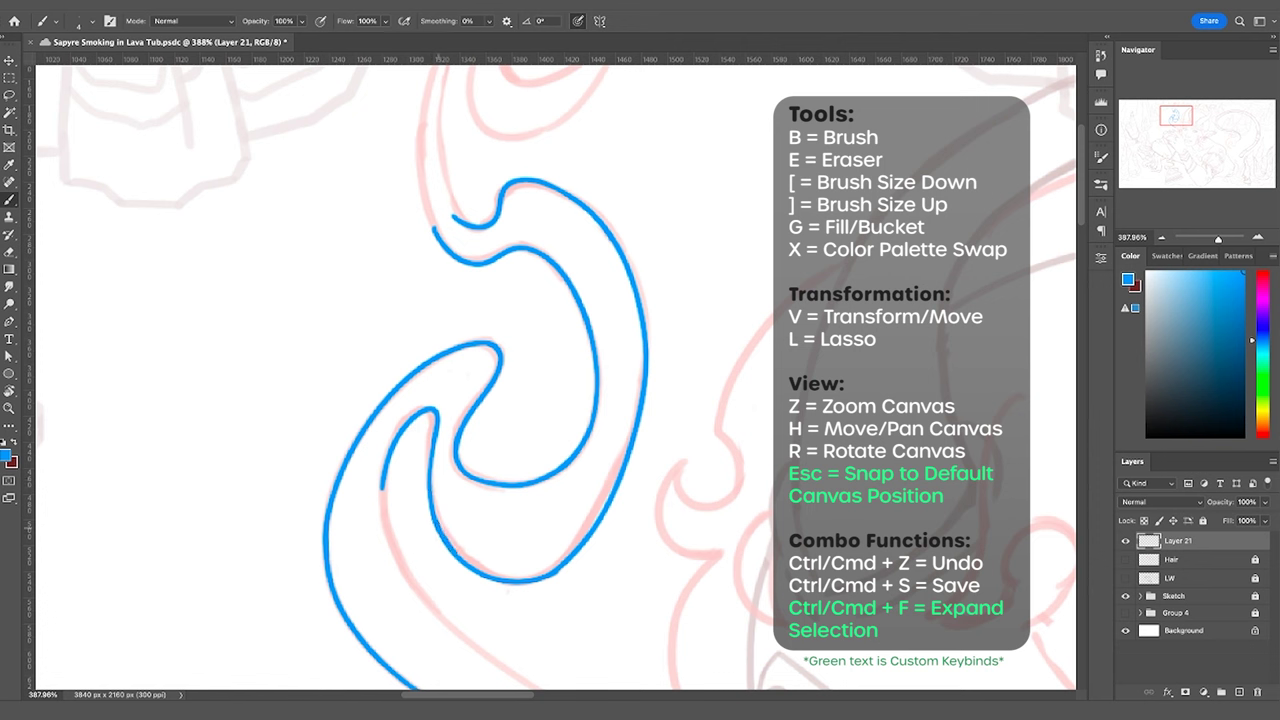
key("e")
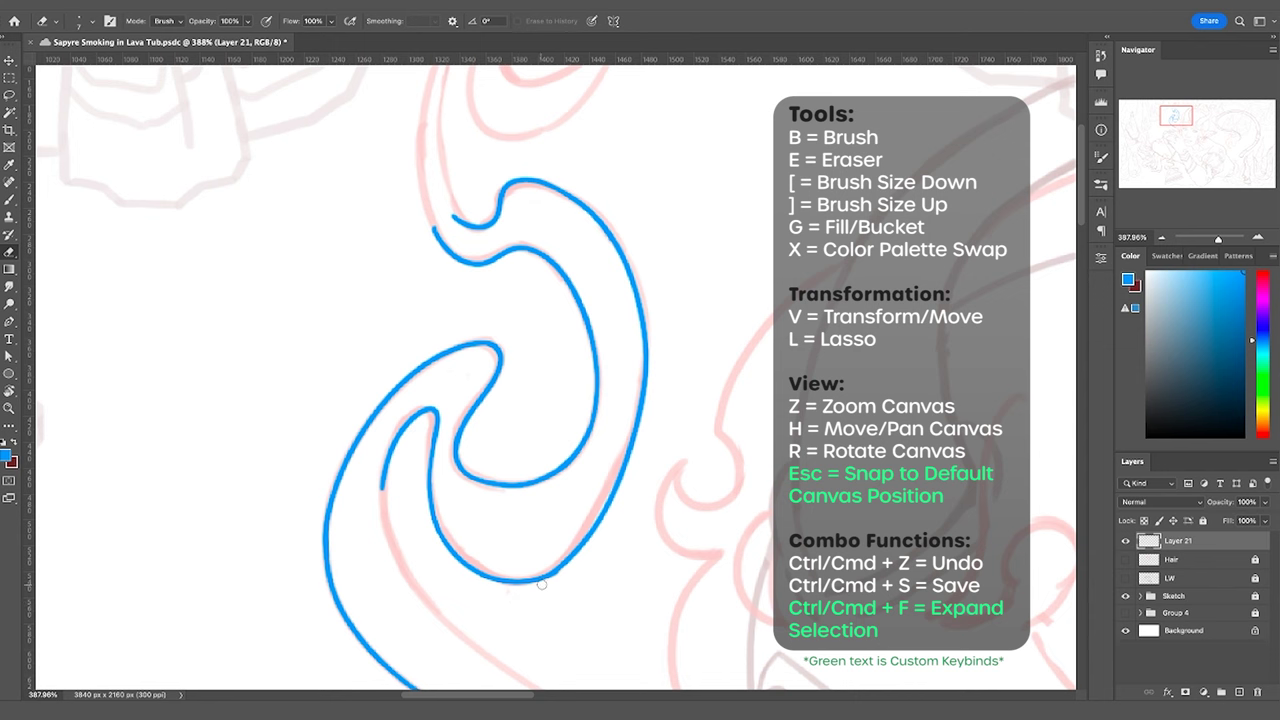
key("b")
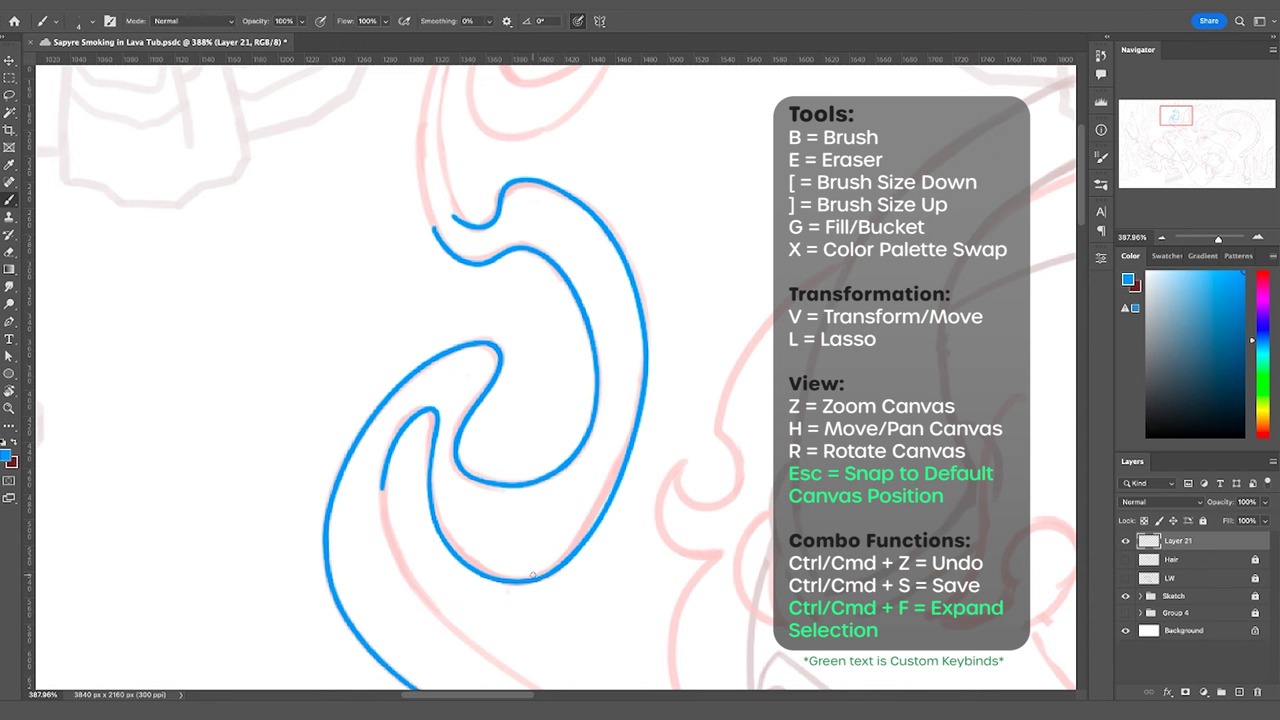
Extend the inner curl's line down toward the swirl's tail, redrawing the stroke once
left_click_drag(533, 575, 628, 349)
left_click_drag(481, 242, 499, 343)
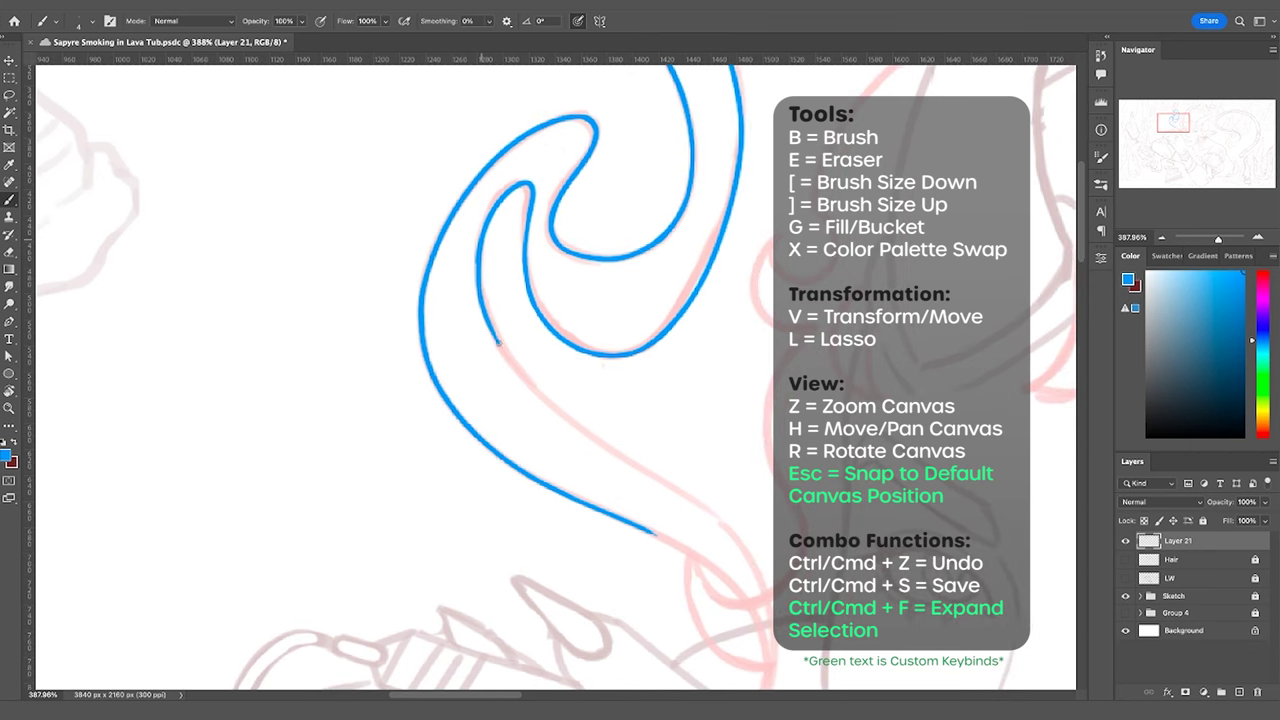
key("ctrl+z")
left_click_drag(478, 246, 534, 382)
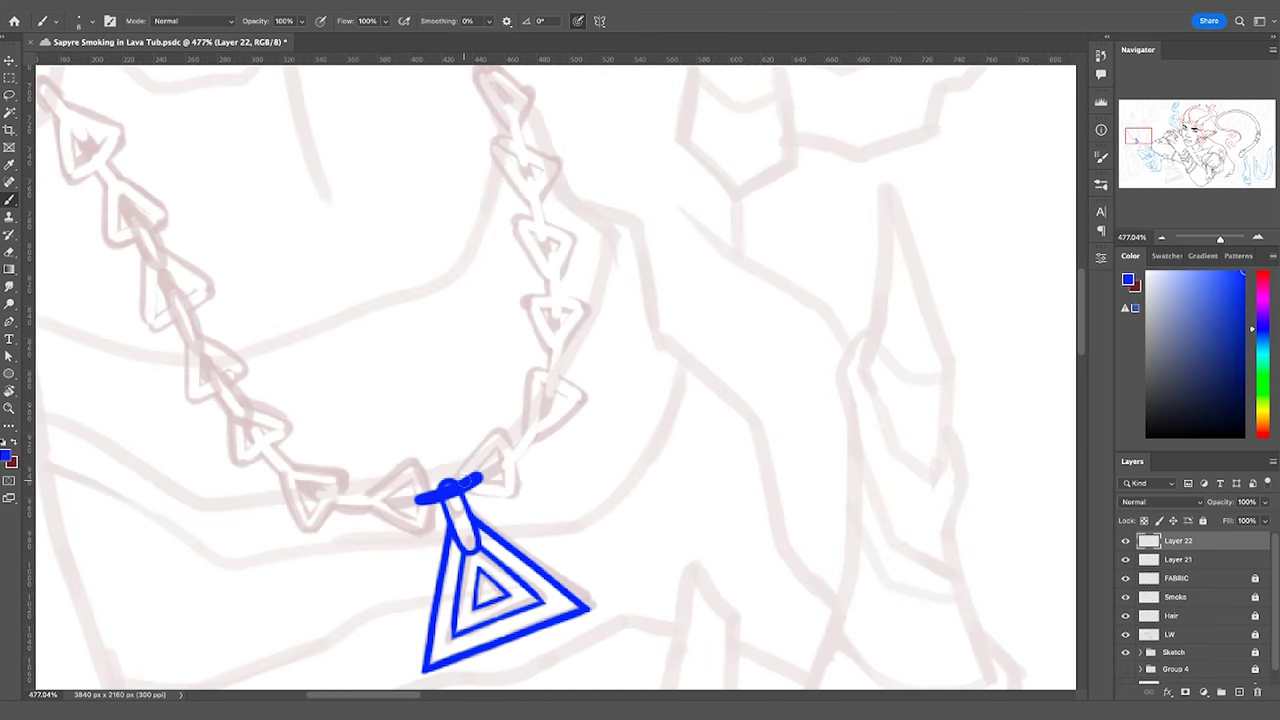
Draw thick dark blue dashes for the connector links up the right side of the necklace chain
left_click_drag(500, 466, 539, 424)
left_click_drag(550, 391, 551, 257)
left_click_drag(544, 236, 531, 182)
left_click_drag(1081, 309, 1083, 279)
left_click_drag(526, 274, 511, 219)
Draw thick dark blue dashes for the connector links down the chain's left side and along its lower curve
left_click_drag(163, 291, 280, 270)
left_click_drag(158, 176, 200, 225)
key("ctrl+z")
left_click_drag(210, 245, 239, 289)
left_click_drag(252, 311, 320, 445)
left_click_drag(331, 466, 365, 514)
mouse_move(375, 530)
left_mouse_down()
mouse_move(413, 571)
mouse_move(509, 590)
left_mouse_up()
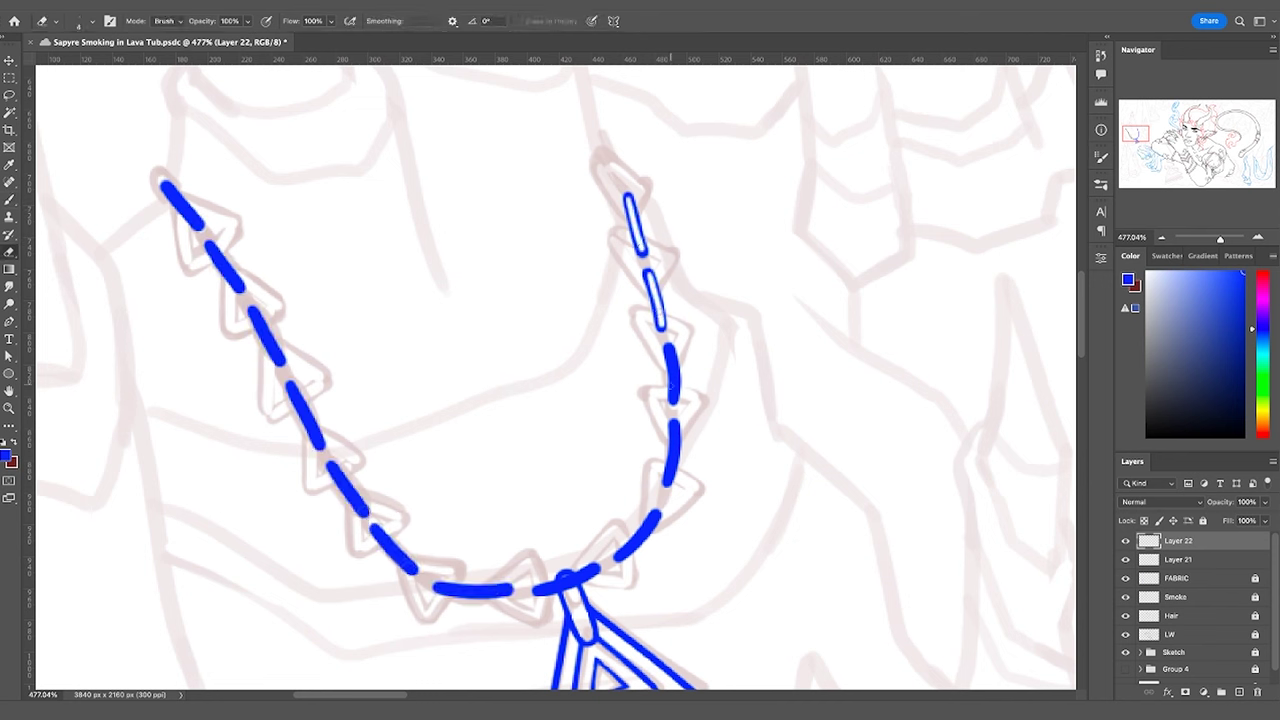
Erase the centres of the thick dashes to turn them into outlined connector links
mouse_move(668, 345)
left_mouse_down()
mouse_move(675, 385)
mouse_move(668, 479)
mouse_move(608, 565)
mouse_move(535, 592)
mouse_move(435, 587)
mouse_move(370, 530)
left_mouse_up()
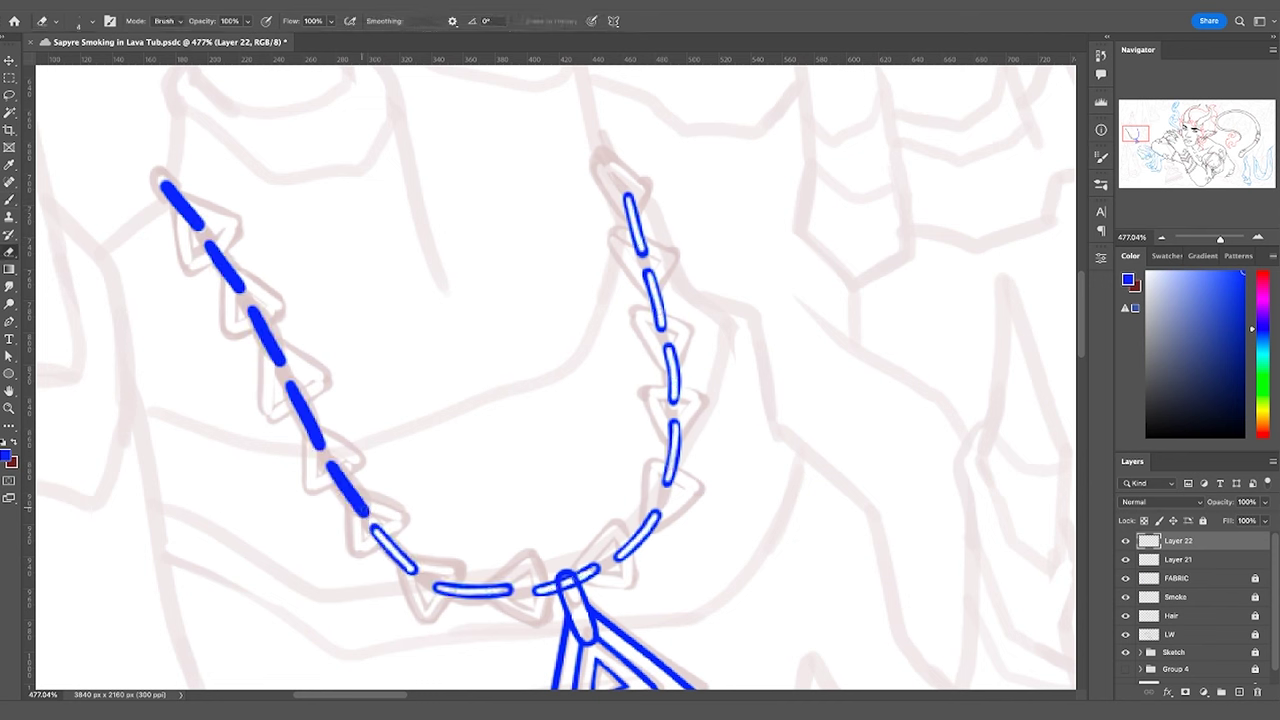
left_click_drag(331, 466, 364, 512)
left_click_drag(291, 386, 319, 444)
left_click_drag(253, 312, 281, 361)
left_click_drag(210, 246, 239, 288)
left_click_drag(166, 187, 200, 225)
Add a new layer and draw three thick triangular links on the chain's right side, starting beside the pendant
left_click_drag(416, 330, 350, 329)
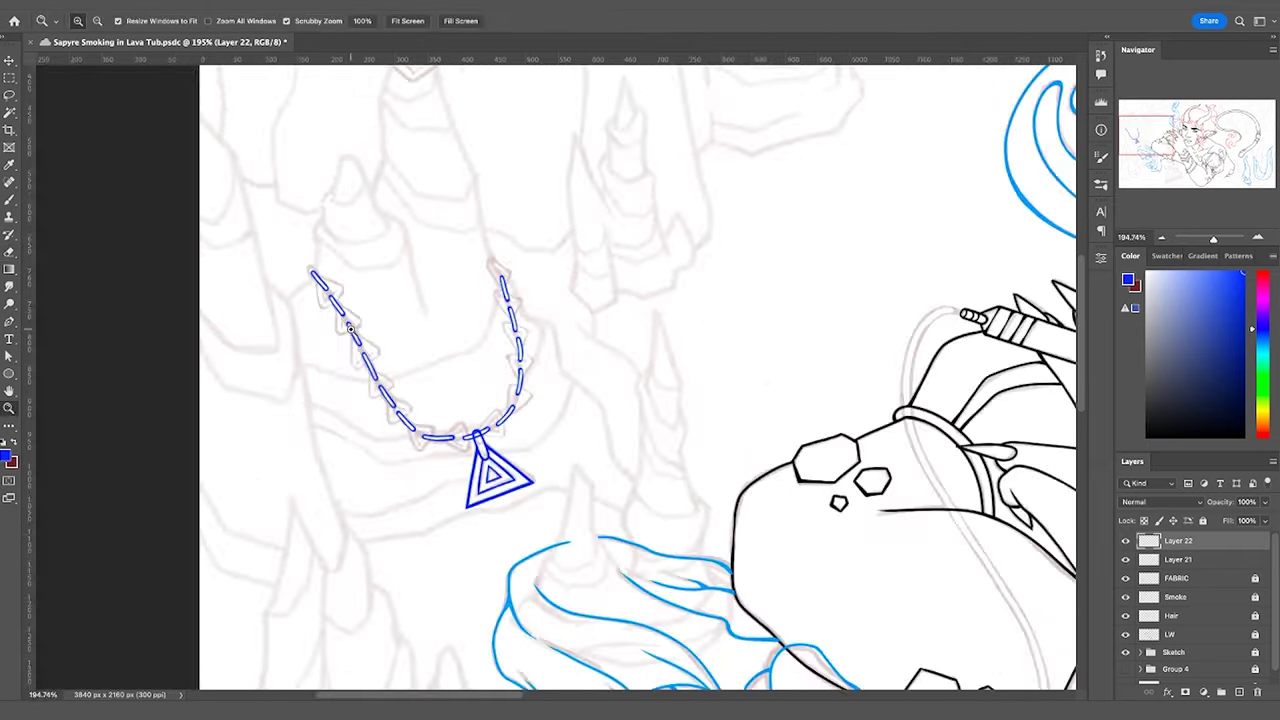
left_click(1239, 692)
left_click_drag(479, 404, 538, 404)
key("b")
mouse_move(490, 461)
left_mouse_down()
mouse_move(520, 422)
mouse_move(535, 463)
mouse_move(491, 463)
left_mouse_up()
left_click_drag(555, 364, 592, 388)
left_click_drag(550, 300, 560, 293)
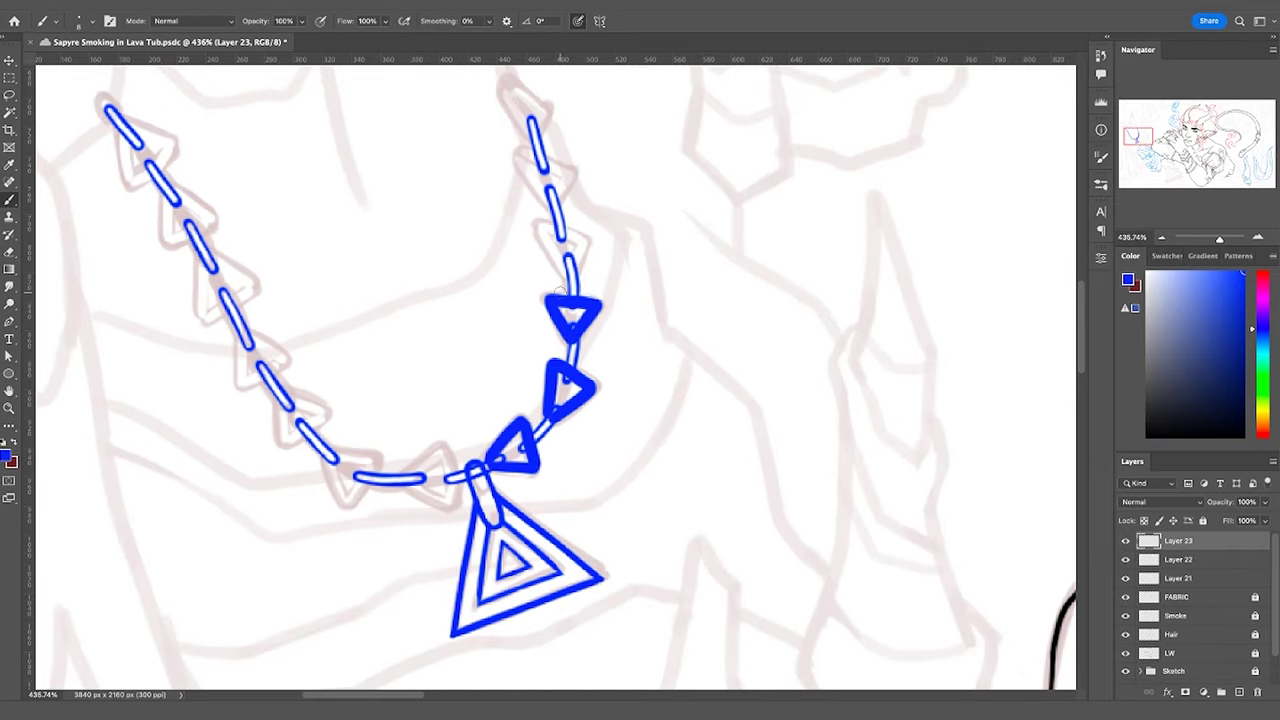
Draw the remaining three thick triangular links up to the right end of the chain
left_click_drag(542, 229, 568, 273)
left_click_drag(542, 229, 585, 241)
mouse_move(520, 158)
left_mouse_down()
mouse_move(546, 196)
mouse_move(568, 167)
left_mouse_up()
left_click_drag(540, 110, 582, 192)
left_click_drag(552, 173, 577, 215)
Draw thick triangular links down the chain's left side and along the bottom to the pendant
left_click_drag(168, 211, 210, 228)
mouse_move(168, 211)
left_mouse_down()
mouse_move(172, 264)
mouse_move(214, 230)
left_mouse_up()
mouse_move(205, 272)
left_mouse_down()
mouse_move(258, 302)
mouse_move(420, 565)
left_mouse_up()
left_click_drag(440, 560, 486, 588)
left_click_drag(472, 530, 498, 592)
Erase the centres of the thick strokes on the right-side triangular links to leave double outlines
key("e")
mouse_move(556, 174)
left_mouse_down()
mouse_move(578, 210)
mouse_move(584, 188)
left_mouse_up()
mouse_move(562, 240)
left_mouse_down()
mouse_move(605, 282)
mouse_move(625, 352)
mouse_move(612, 420)
mouse_move(638, 410)
left_mouse_up()
left_click_drag(592, 452, 630, 496)
left_click_drag(534, 508, 578, 550)
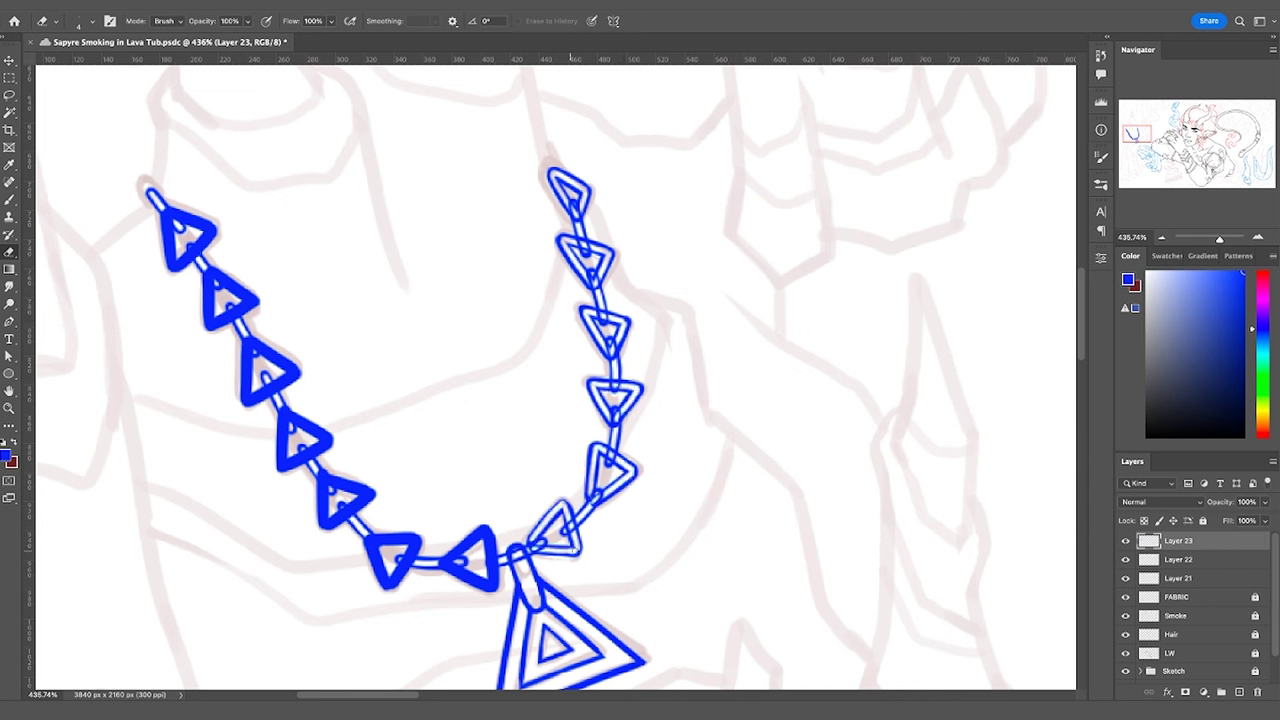
Hollow out the thick strokes of the triangular links along the chain's bottom and left side with the eraser
left_click_drag(450, 534, 492, 586)
left_click_drag(372, 538, 416, 586)
left_click_drag(320, 480, 368, 526)
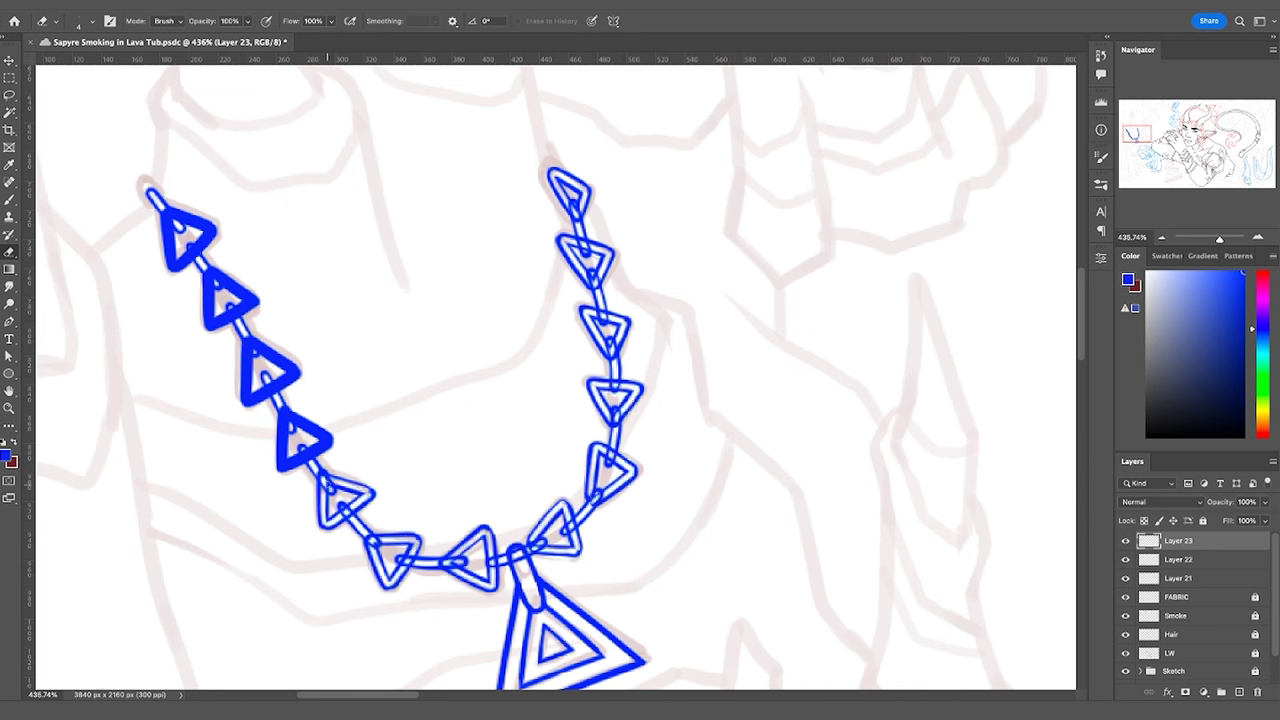
mouse_move(282, 414)
left_mouse_down()
mouse_move(328, 466)
mouse_move(326, 441)
left_mouse_up()
mouse_move(250, 344)
left_mouse_down()
mouse_move(247, 399)
mouse_move(293, 373)
left_mouse_up()
mouse_move(212, 276)
left_mouse_down()
mouse_move(209, 324)
mouse_move(252, 300)
left_mouse_up()
mouse_move(168, 213)
left_mouse_down()
mouse_move(200, 245)
mouse_move(178, 217)
left_mouse_up()
Clean up the overlaps between the connectors and triangular links, and thicken the outer edges along the chain's right side
key("z")
left_click_drag(619, 492, 537, 514)
left_click_drag(609, 462, 668, 450)
key("e")
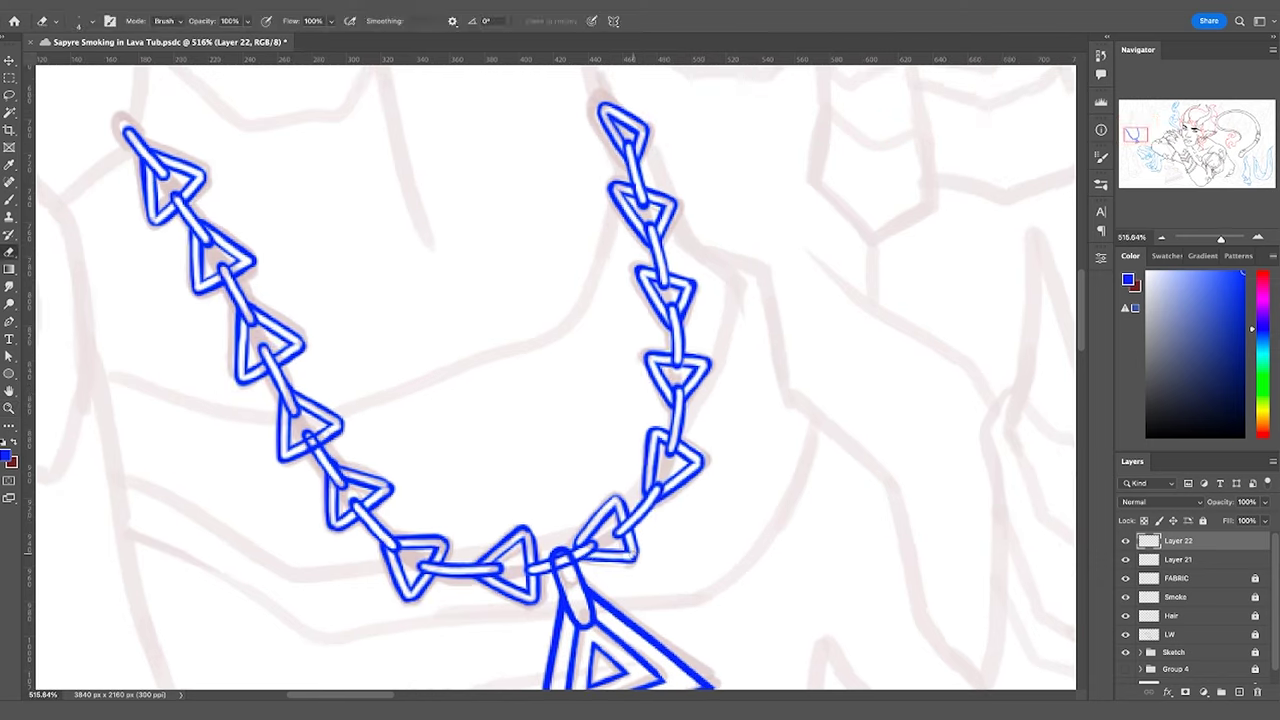
mouse_move(580, 562)
left_mouse_down()
mouse_move(636, 552)
mouse_move(690, 465)
mouse_move(700, 316)
left_mouse_up()
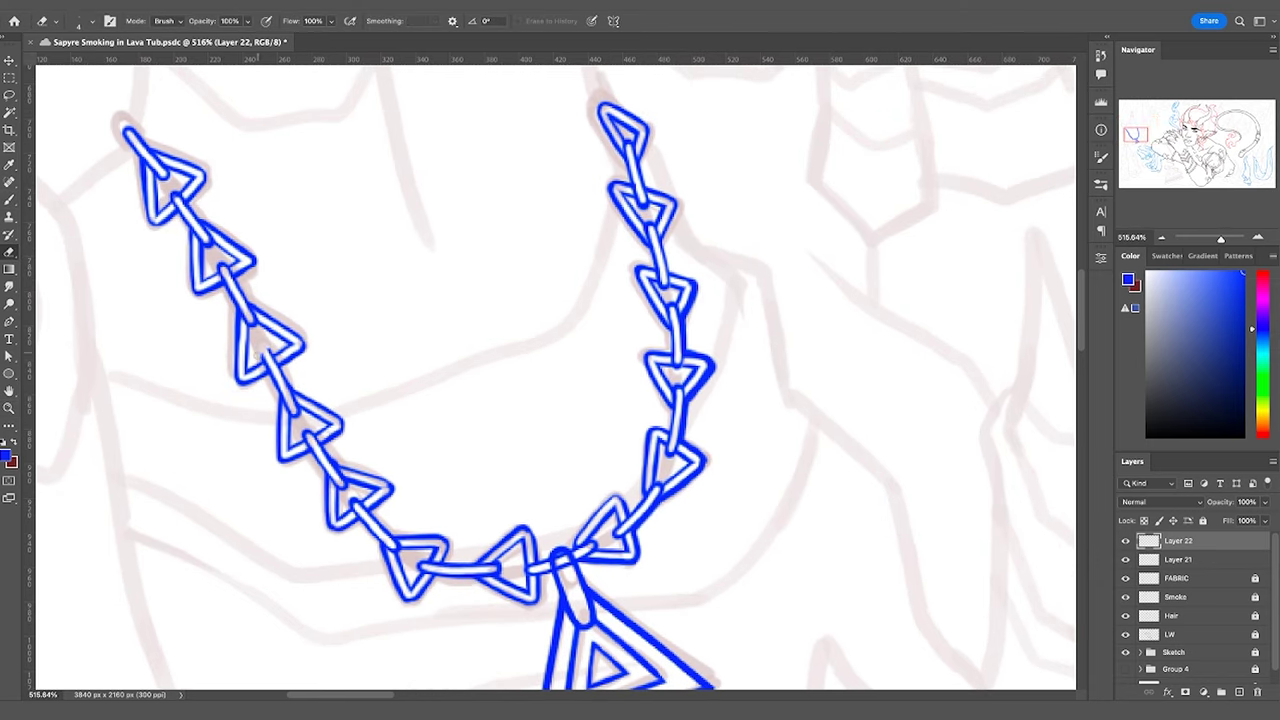
mouse_move(637, 272)
left_mouse_down()
mouse_move(662, 236)
mouse_move(620, 101)
mouse_move(633, 133)
left_mouse_up()
left_click_drag(678, 136, 609, 123)
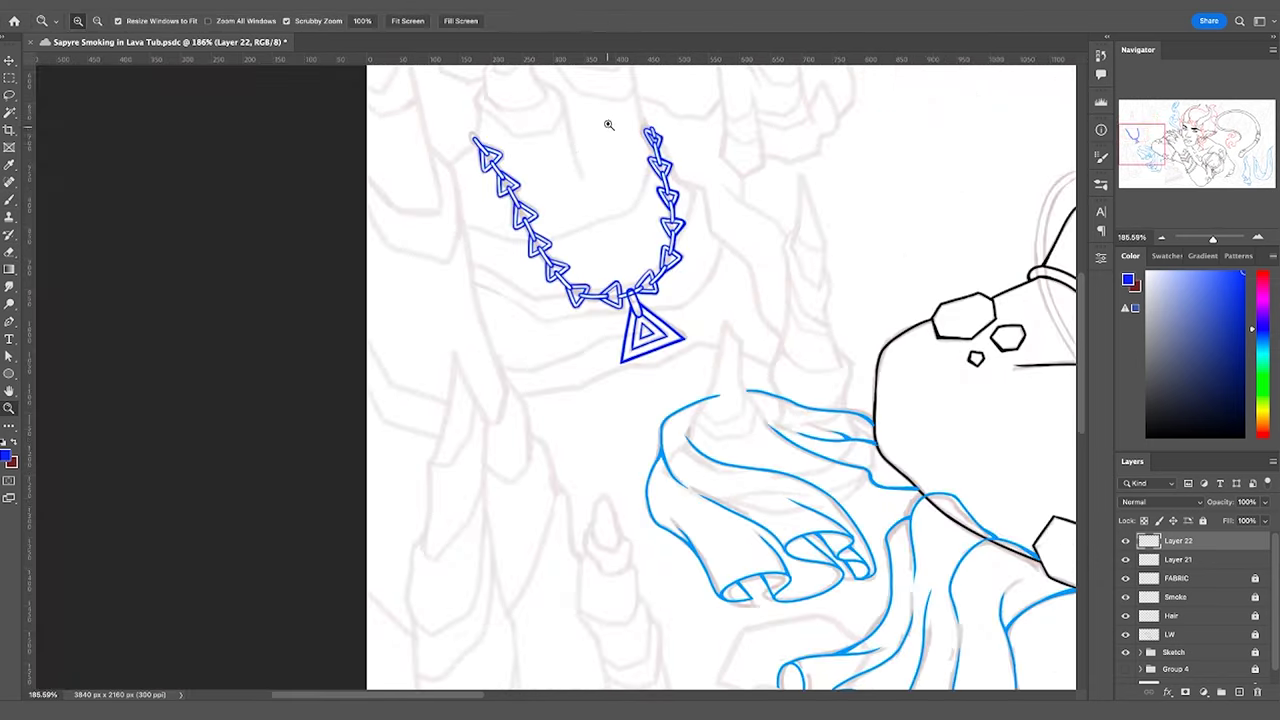
left_click_drag(557, 163, 613, 155)
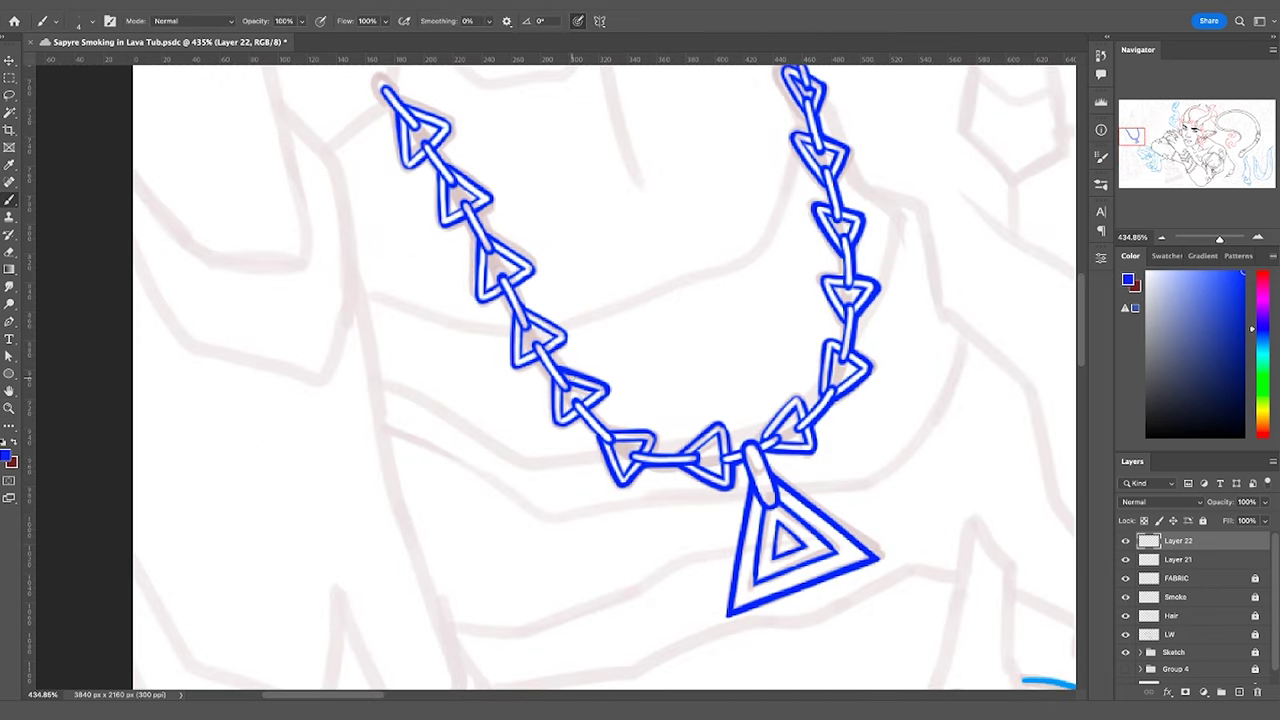
key("ctrl+minus")
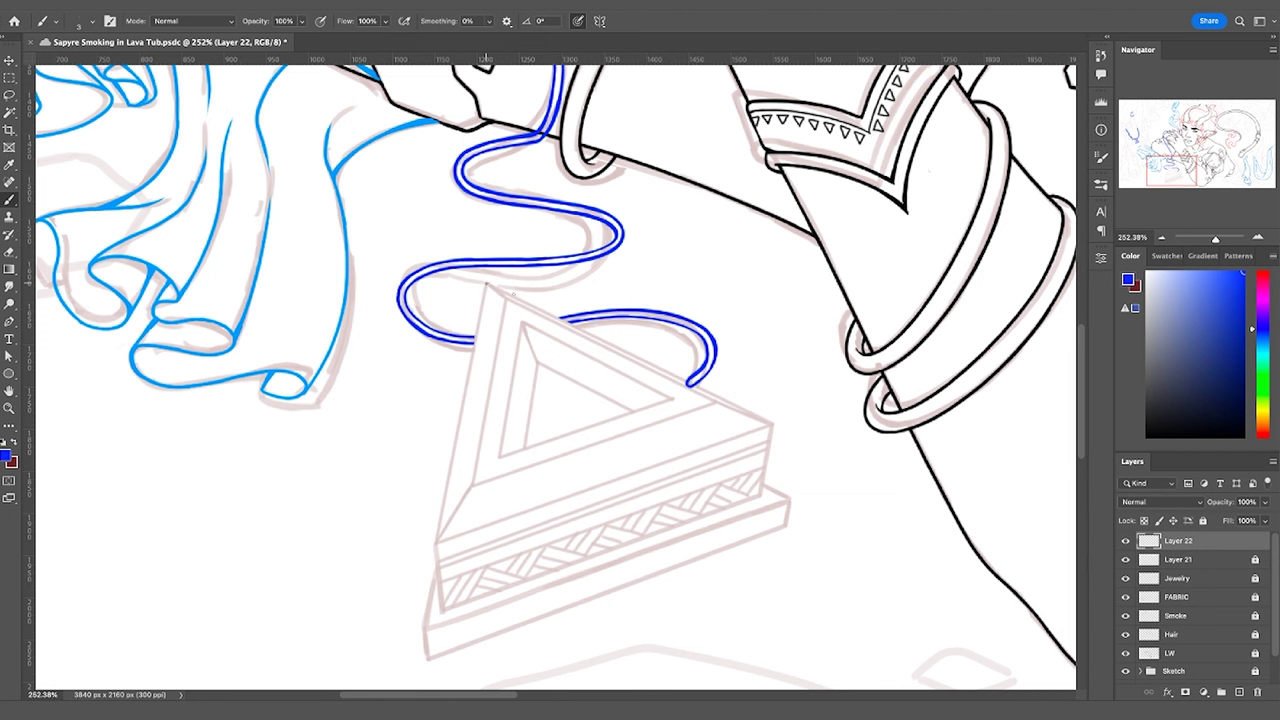
Outline the upper body of the sketched triangular box below the cord with connected straight lines of even thickness
left_click(774, 424, "shift")
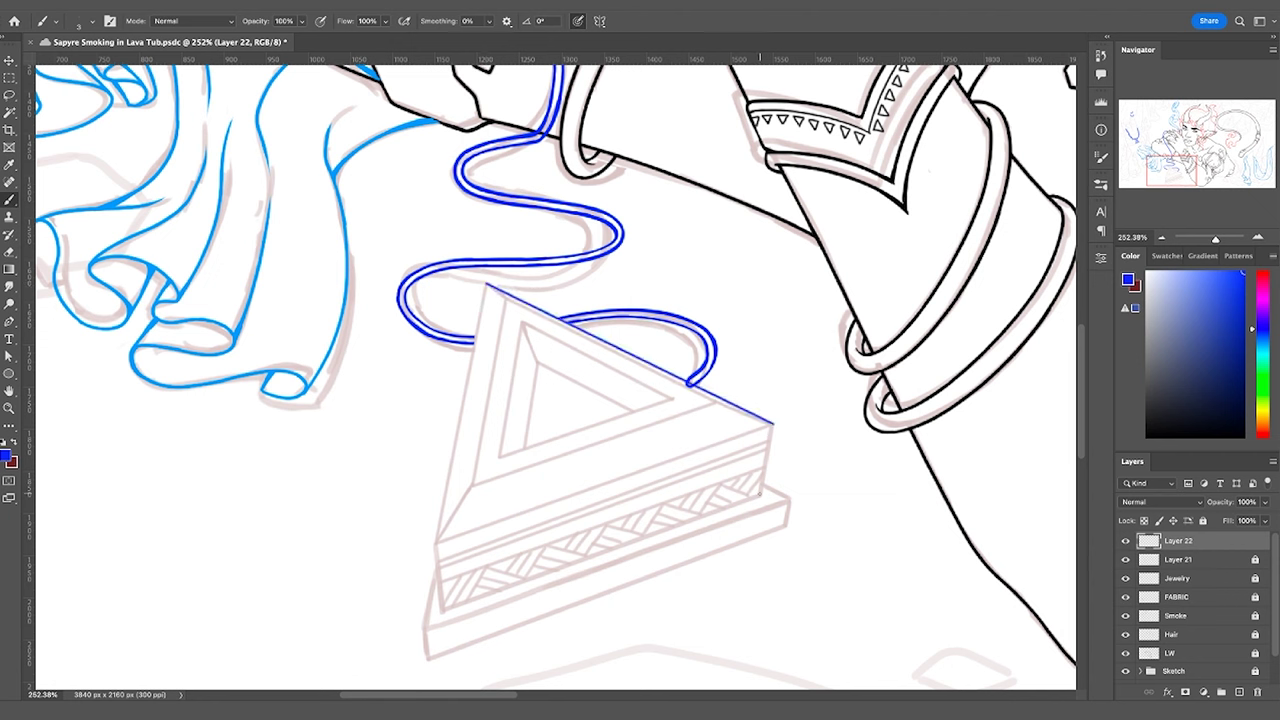
left_click(762, 496, "shift")
left_click(444, 609, "shift")
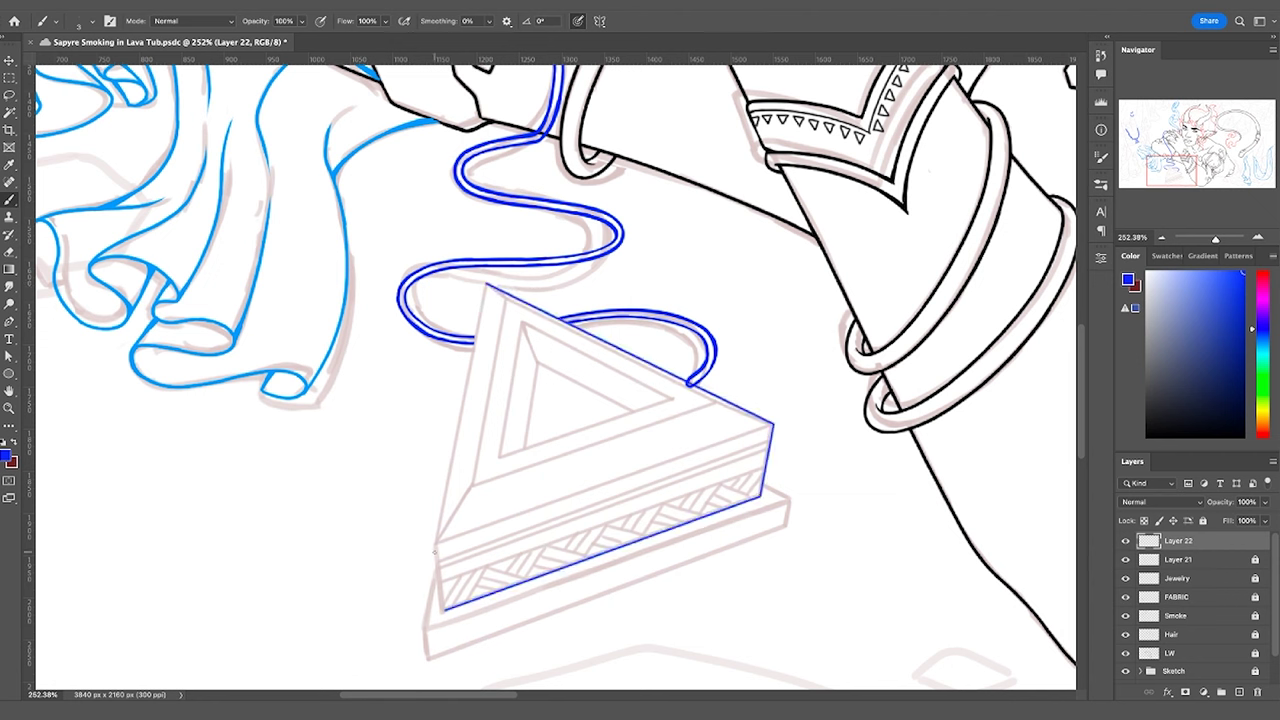
left_click(434, 544, "shift")
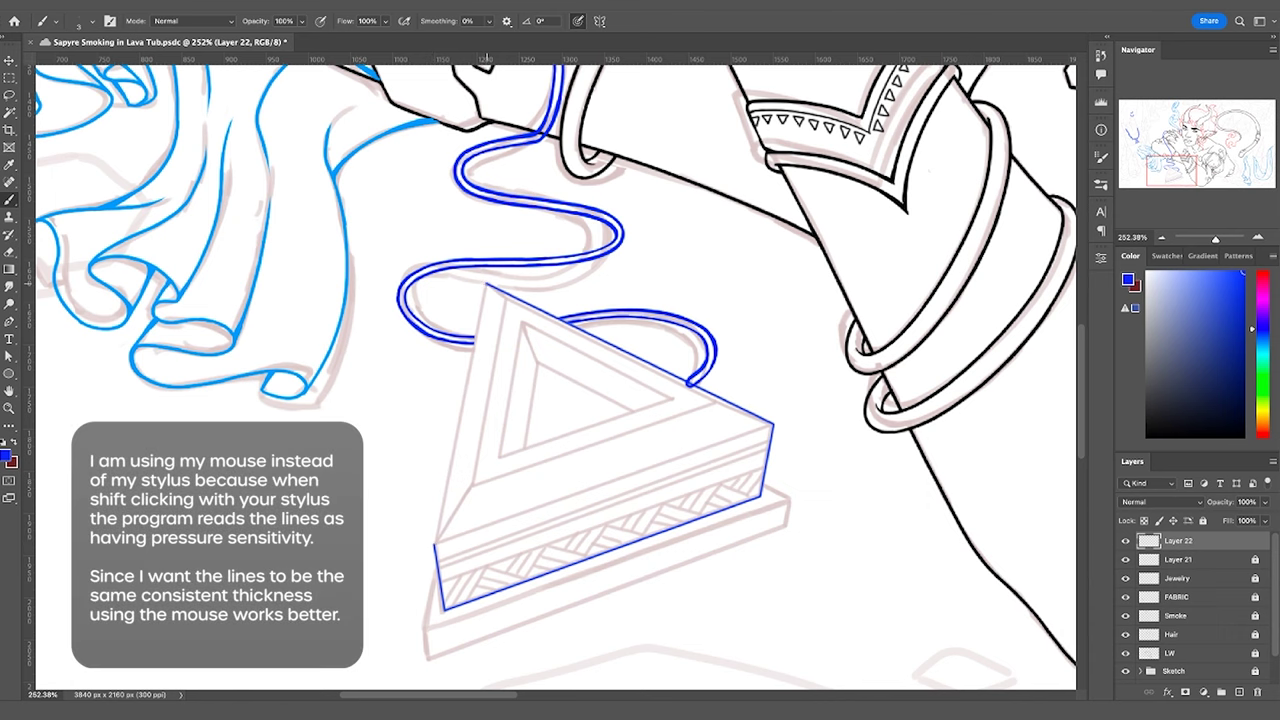
left_click(486, 284, "shift")
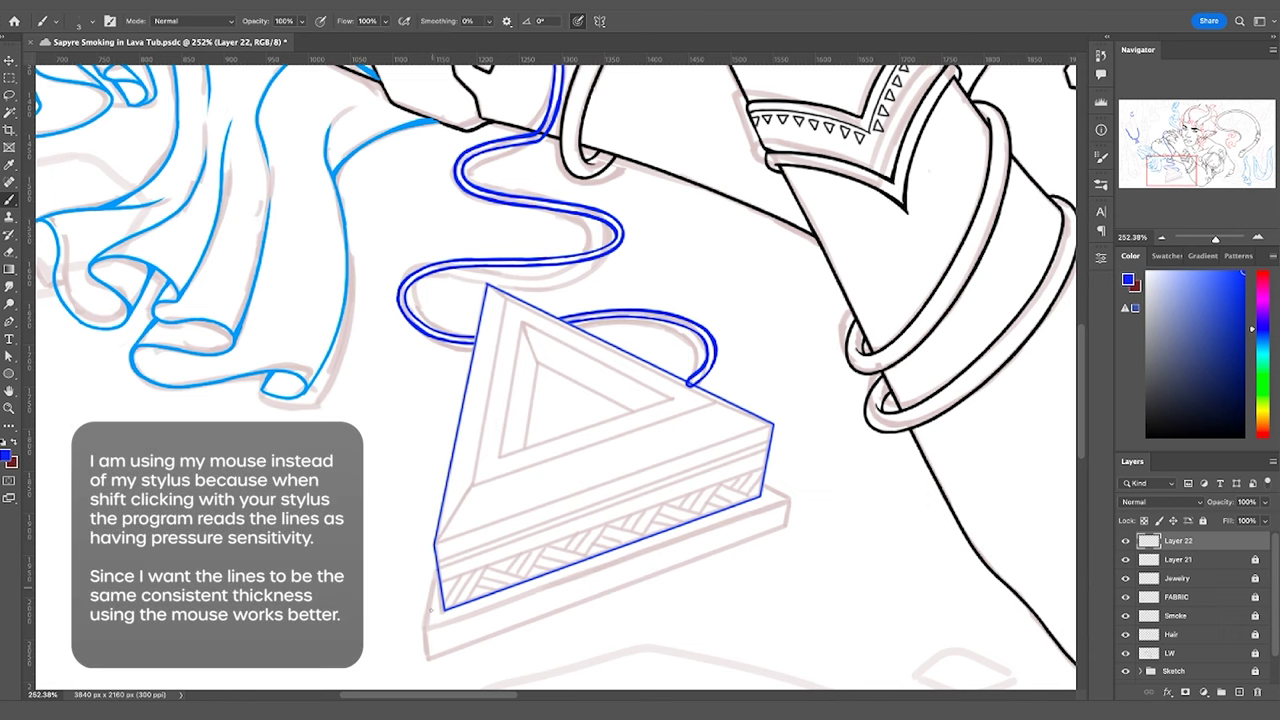
Outline the base plate beneath the triangular box with connected straight lines
left_click(423, 627, "shift")
left_click(427, 659, "shift")
left_click(788, 525, "shift")
left_click(790, 497, "shift")
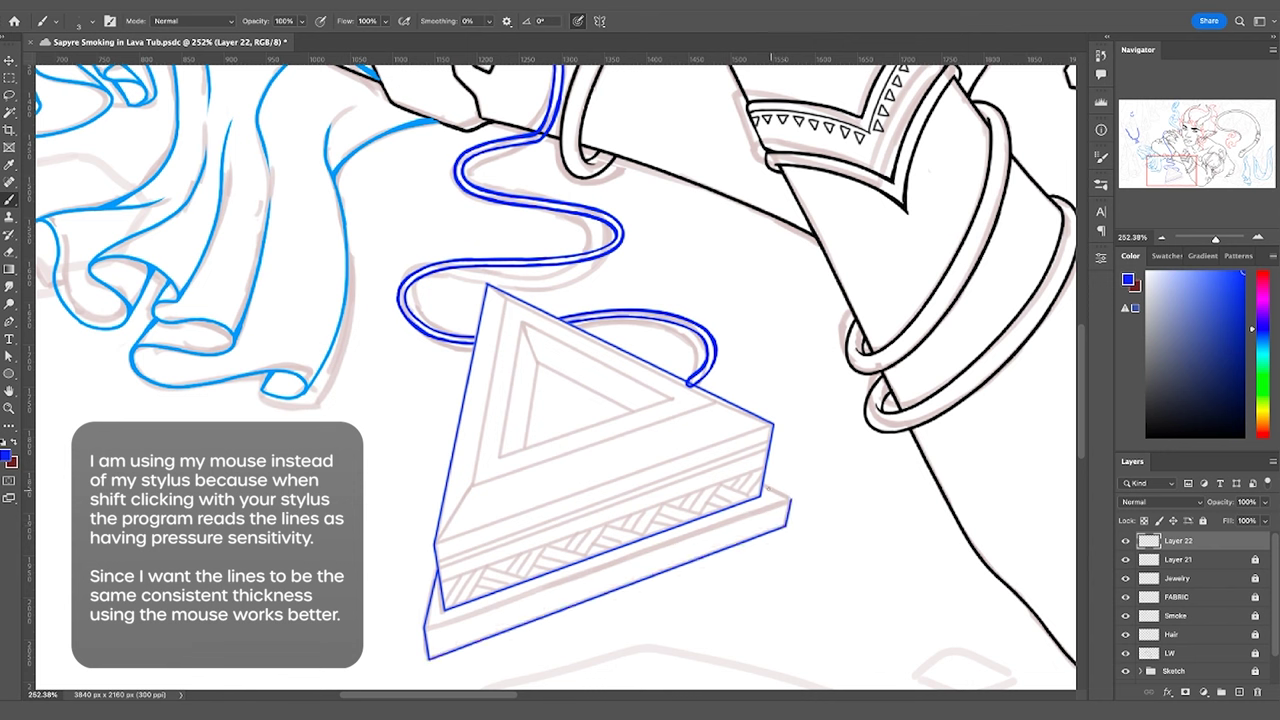
left_click(762, 489, "shift")
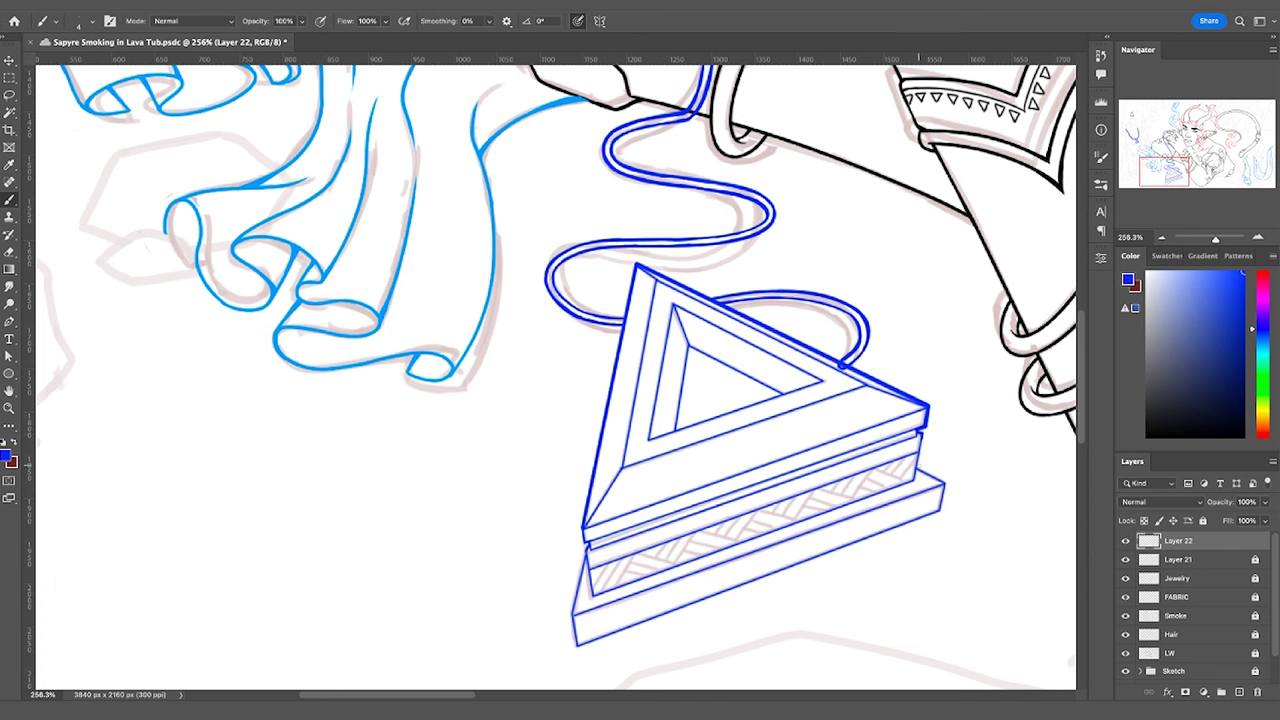
Thicken the outer edges of the triangular box and its base plate with a slightly larger brush
left_click(918, 468, "shift")
mouse_move(918, 469)
left_mouse_down()
mouse_move(944, 484)
mouse_move(940, 510)
mouse_move(577, 646)
mouse_move(587, 557)
mouse_move(630, 590)
left_mouse_up()
key("z")
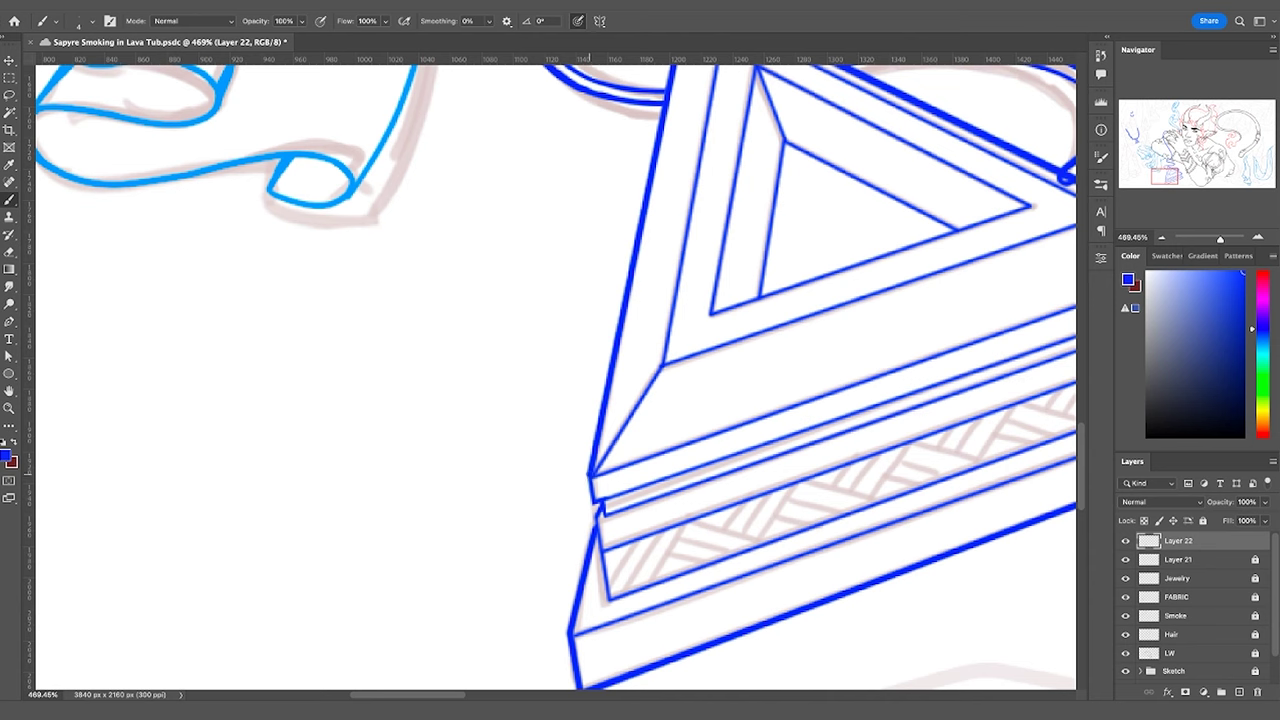
mouse_move(589, 476)
left_mouse_down()
mouse_move(596, 527)
mouse_move(546, 517)
left_mouse_up()
key("z")
left_click_drag(822, 404, 846, 405)
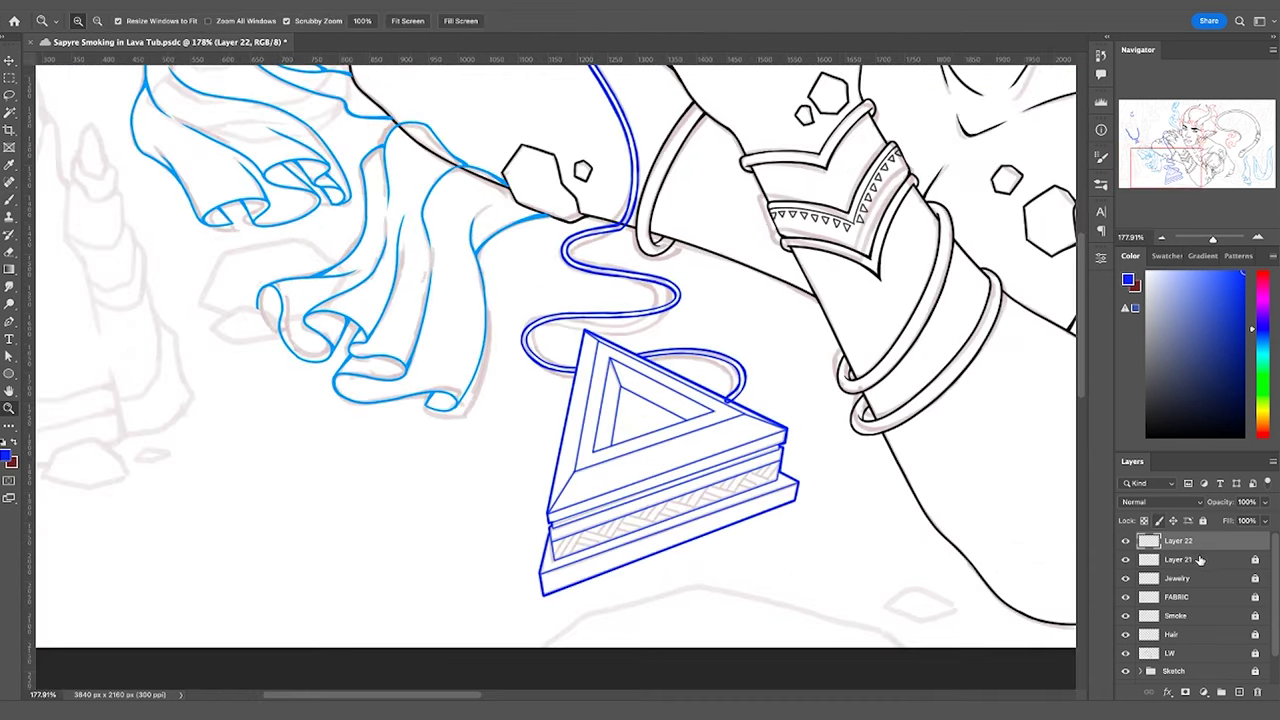
Unlock Layer 21 and erase the parts of the cord lines that overlap the triangular box
left_click(1199, 560)
left_click(1203, 521)
left_click_drag(759, 373, 830, 374)
key("b")
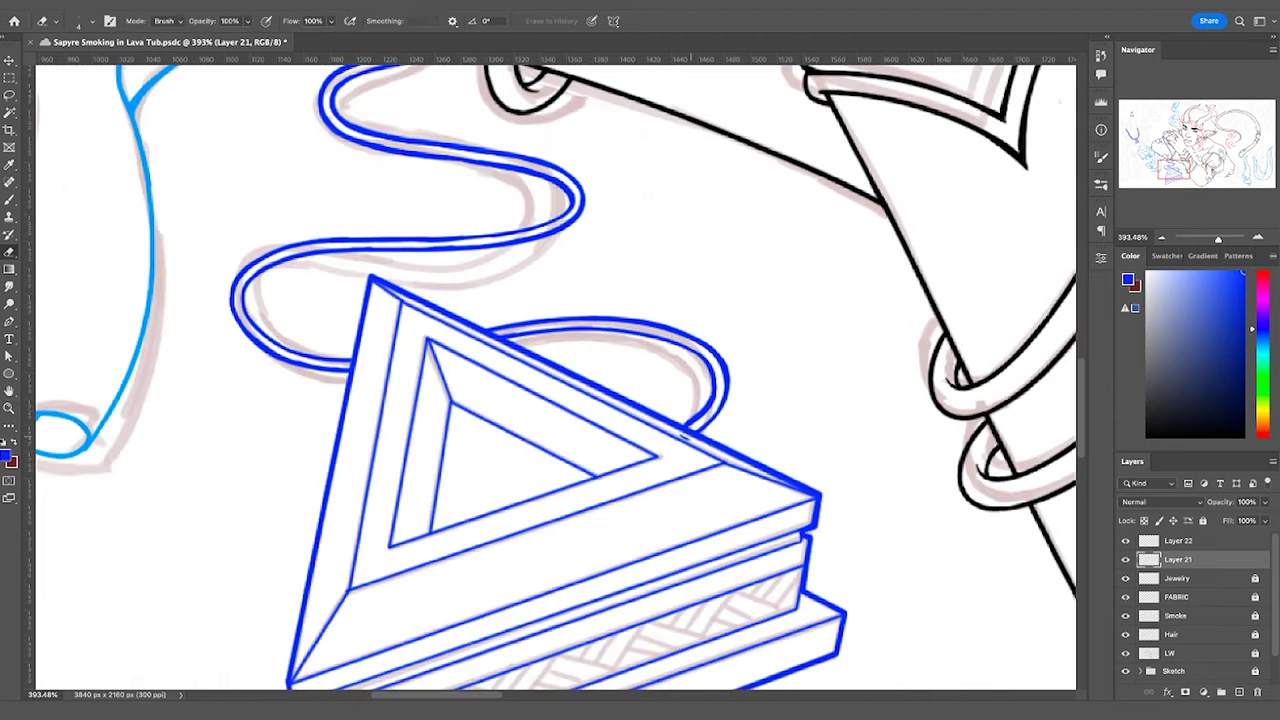
Merge Layer 22 down into Layer 21 and clean up where the cord meets the box
key("z")
left_click_drag(753, 445, 805, 371)
left_click(1189, 546)
key("super+e")
key("e")
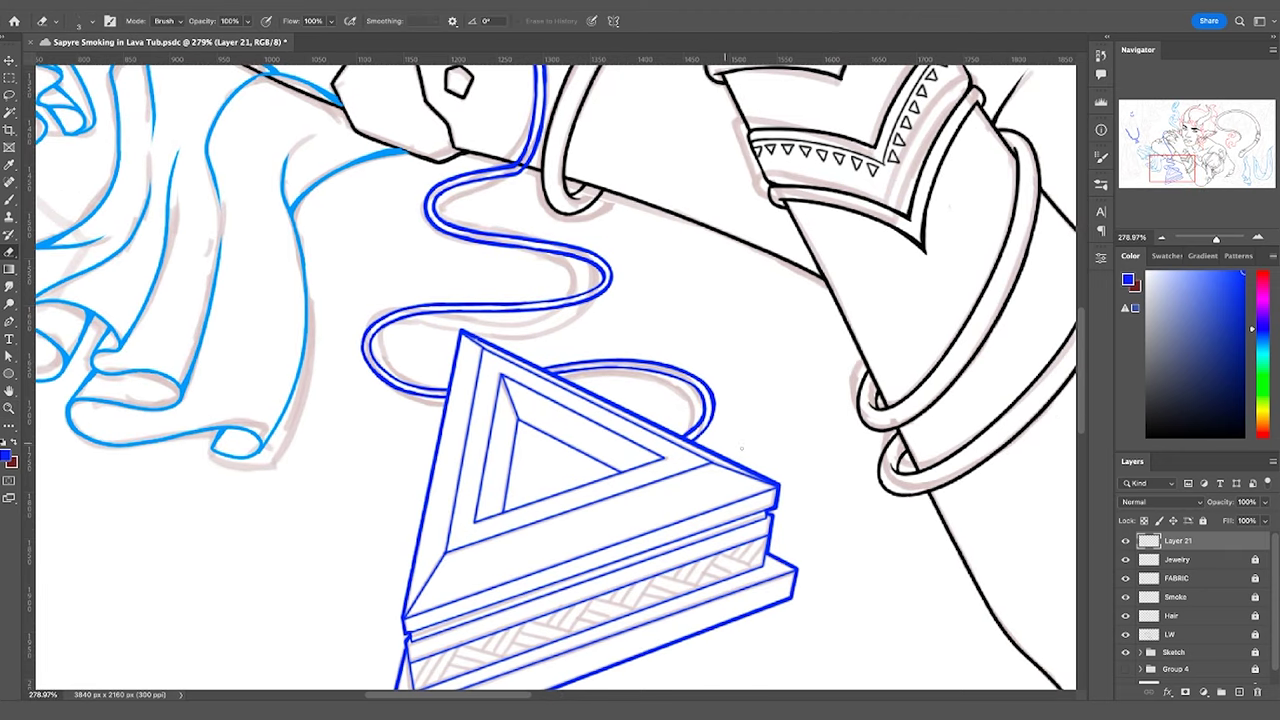
Thicken the line junctions at the corners of the nested triangular frame on top of the box
key("b")
scroll(415, 615, "up", 1)
left_click_drag(497, 299, 490, 336)
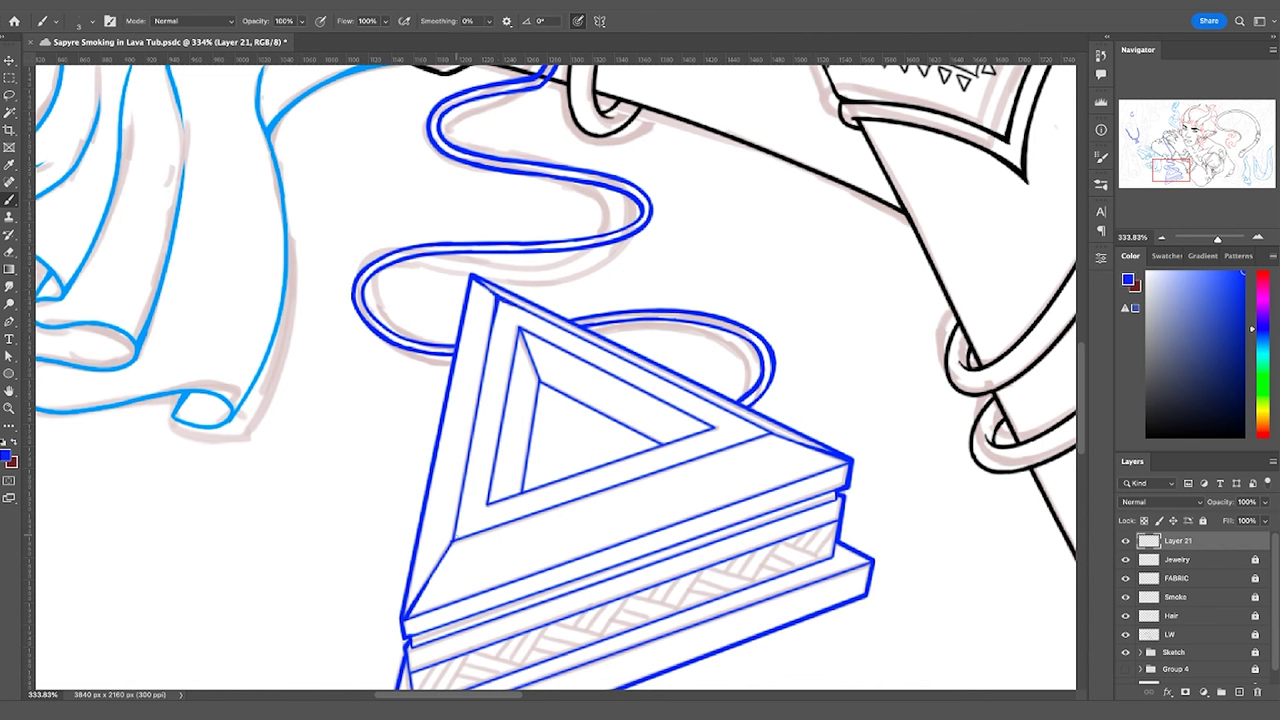
mouse_move(454, 538)
left_mouse_down()
mouse_move(461, 497)
mouse_move(474, 531)
mouse_move(457, 537)
left_mouse_up()
left_click_drag(736, 446, 767, 433)
key("space")
left_click_drag(737, 606, 855, 512)
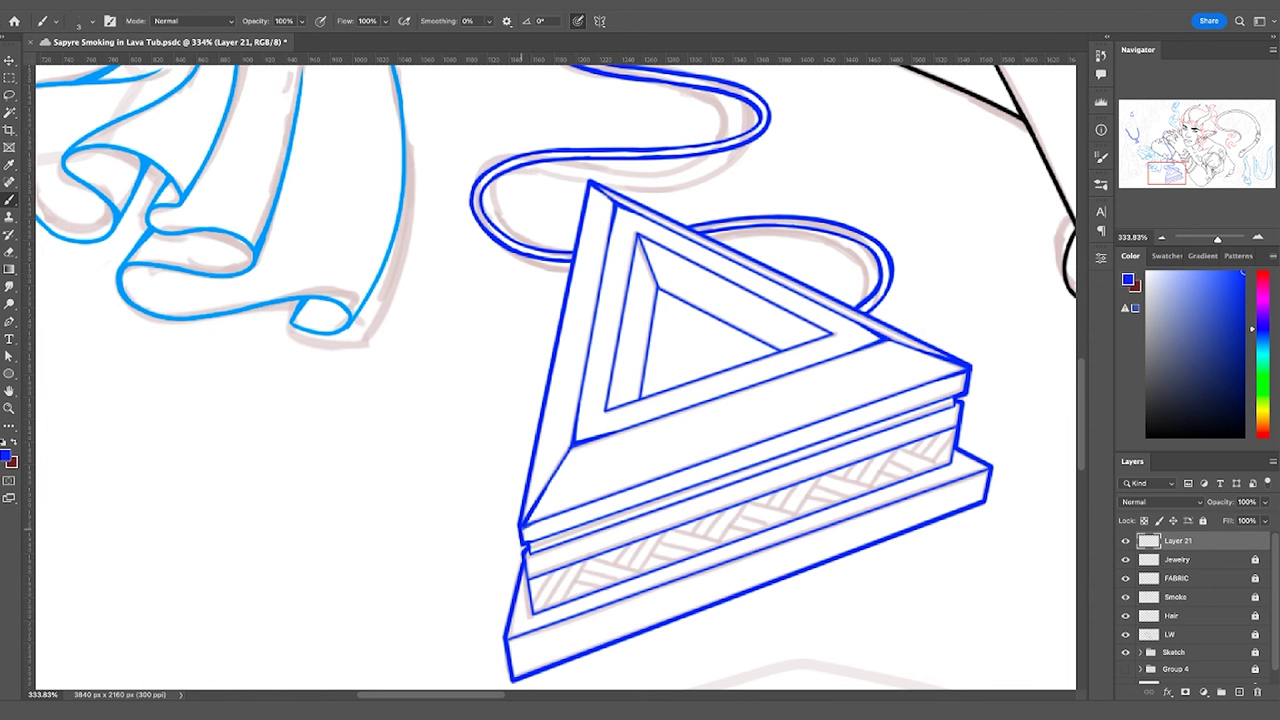
key("e")
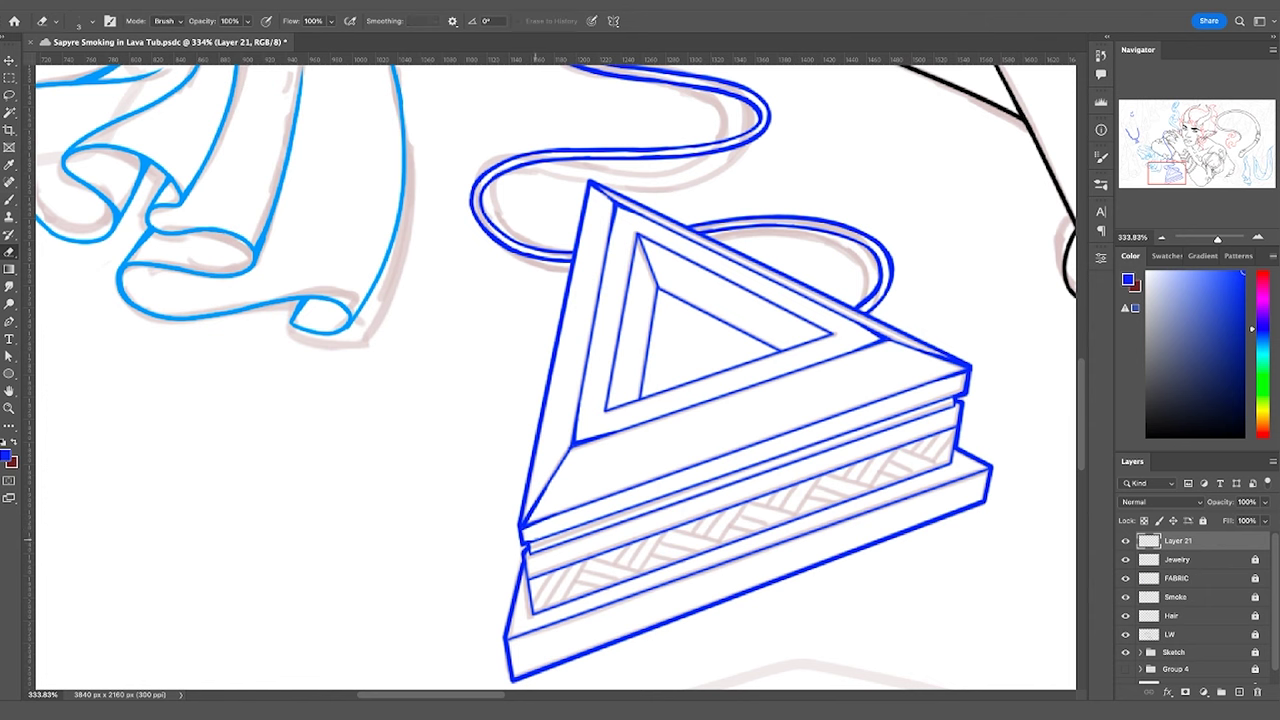
key("b")
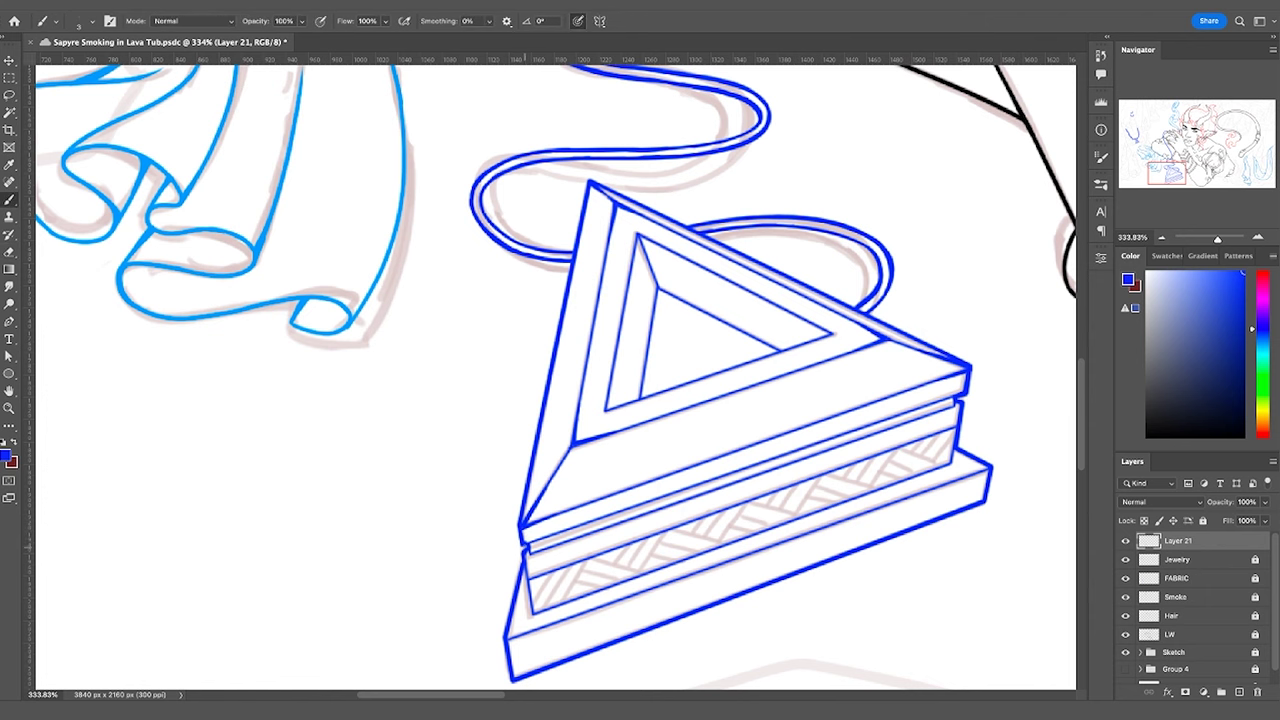
Ink the woven pattern at the left end of the box's side strip, undoing and redrawing inaccurate strokes
scroll(528, 544, "up", 1)
left_click_drag(508, 506, 486, 542)
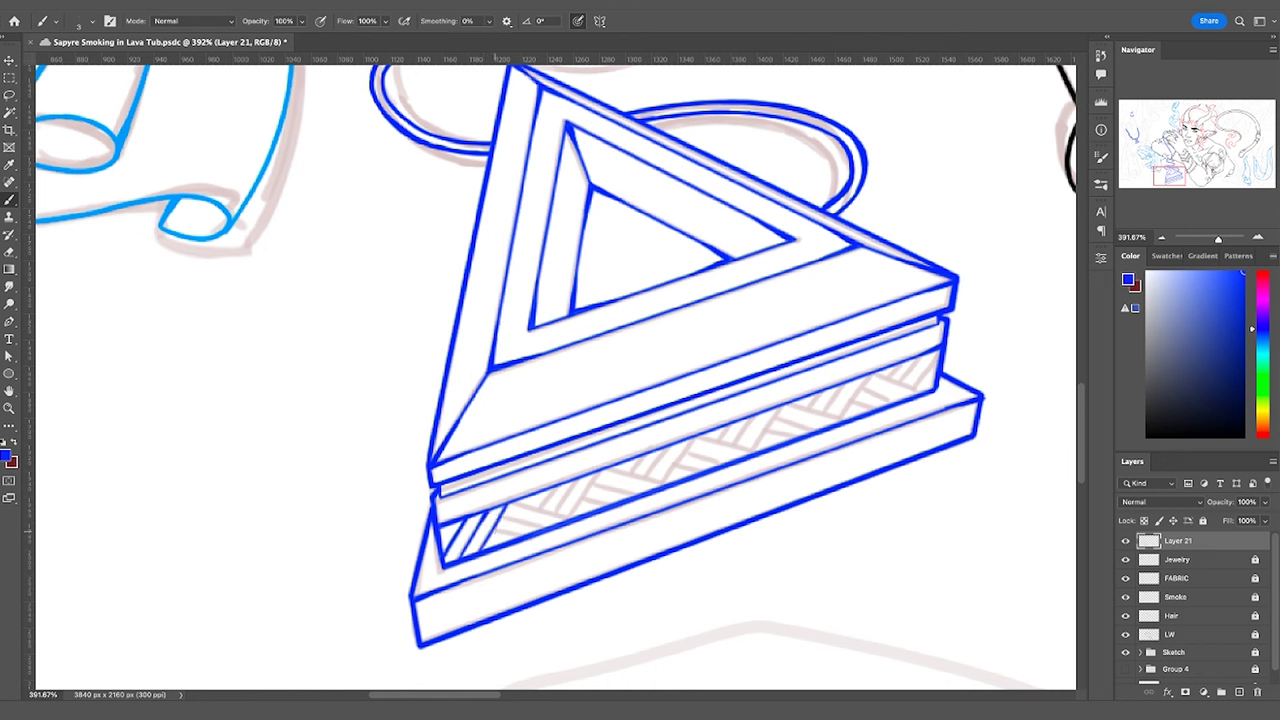
mouse_move(494, 531)
left_mouse_down()
mouse_move(518, 540)
mouse_move(500, 528)
mouse_move(573, 518)
mouse_move(606, 470)
left_mouse_up()
key("super+z")
key("super+z")
key("super+z")
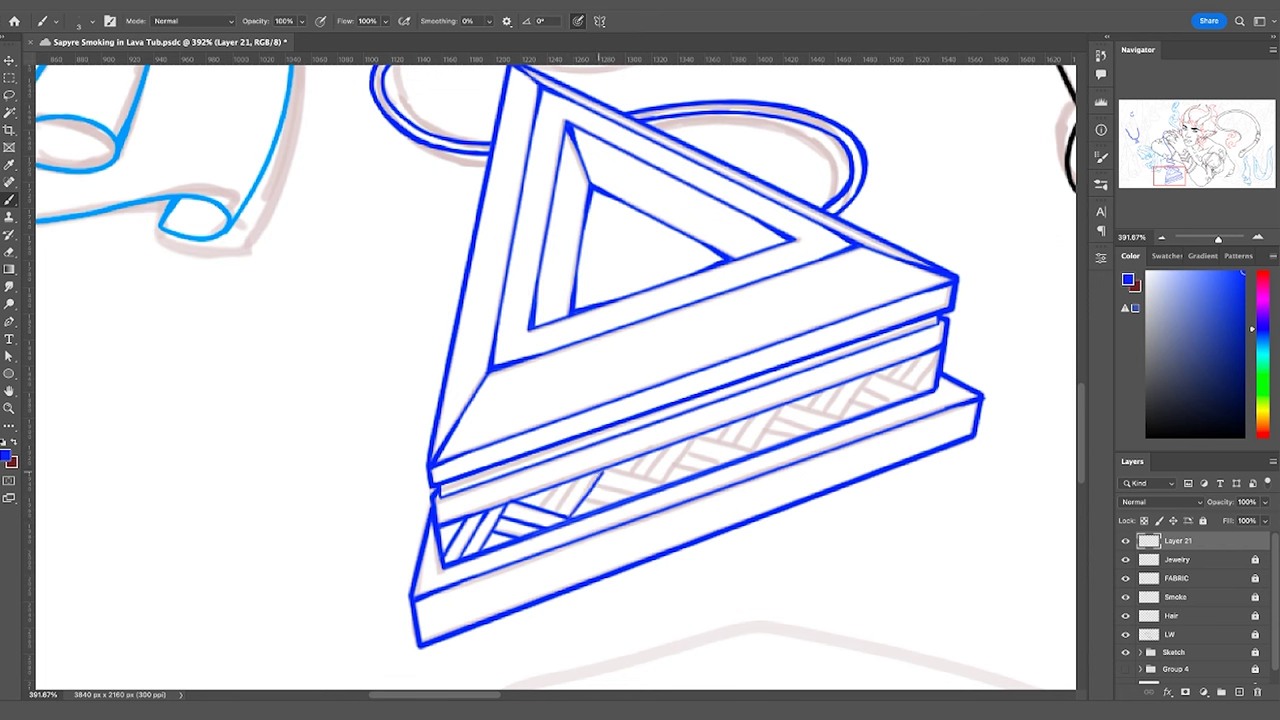
key("super+z")
mouse_move(569, 518)
left_mouse_down()
mouse_move(607, 468)
mouse_move(575, 480)
left_mouse_up()
key("super+z")
key("super+z")
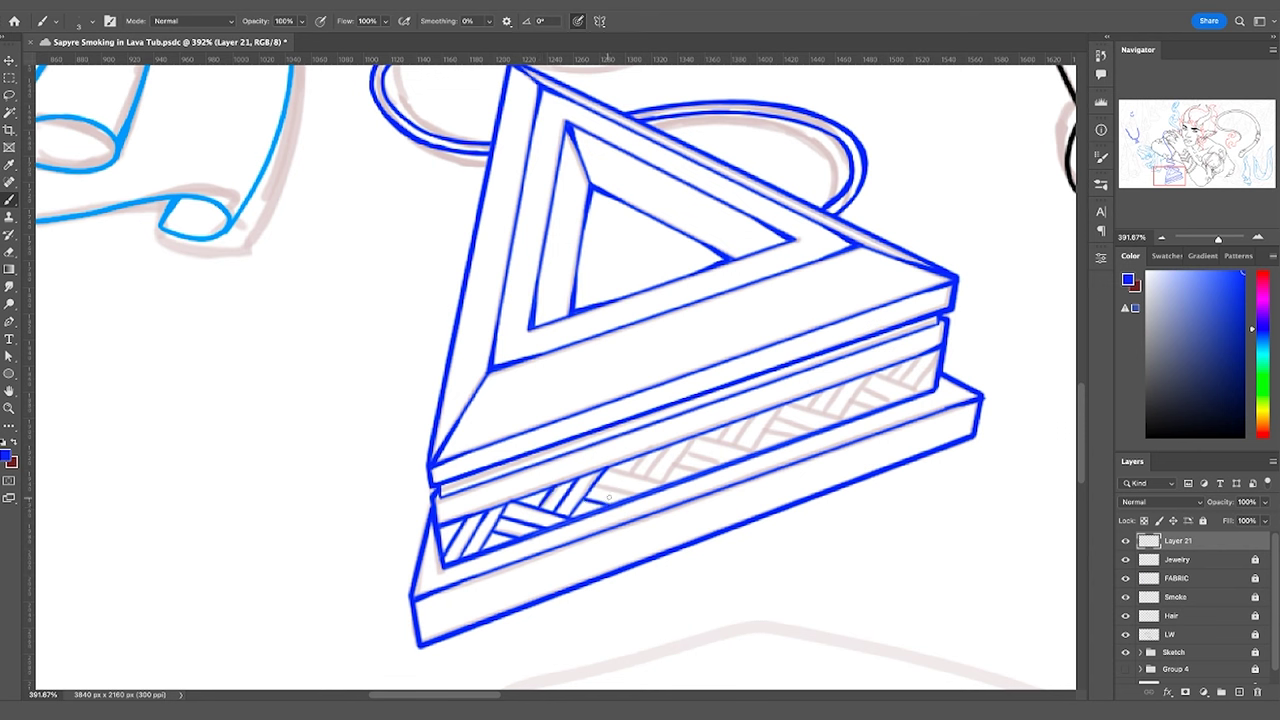
Continue the woven pattern through the middle of the side strip towards its right end, undoing inaccurate strokes
mouse_move(598, 497)
left_mouse_down()
mouse_move(669, 487)
mouse_move(694, 436)
left_mouse_up()
key("super+z")
key("super+z")
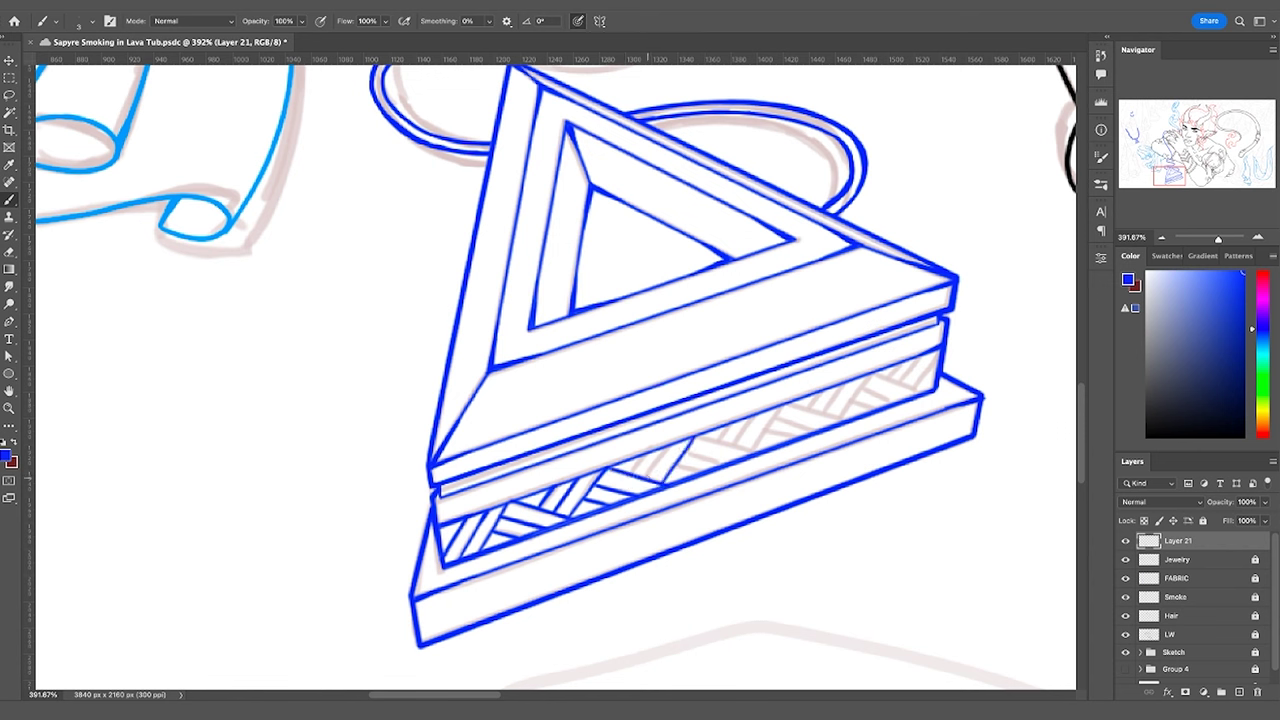
mouse_move(648, 480)
left_mouse_down()
mouse_move(670, 447)
mouse_move(641, 452)
mouse_move(698, 472)
left_mouse_up()
key("super+z")
mouse_move(676, 466)
left_mouse_down()
mouse_move(700, 474)
mouse_move(724, 438)
mouse_move(756, 440)
left_mouse_up()
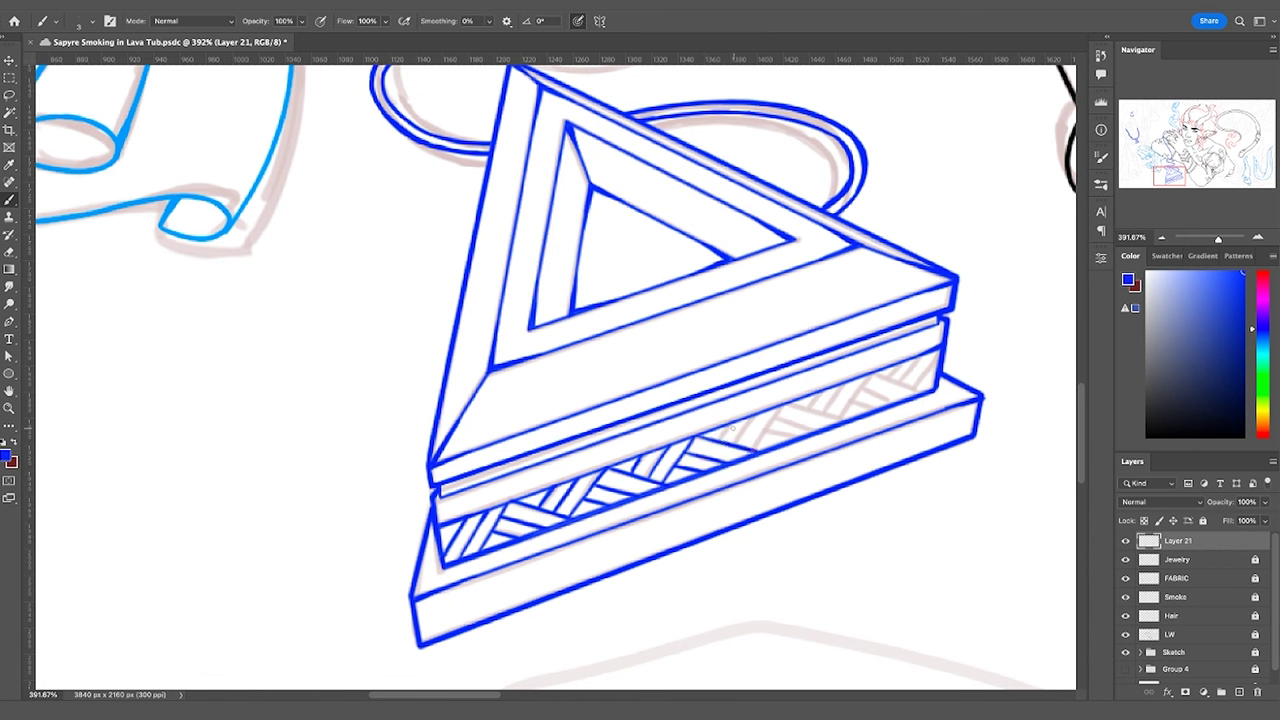
mouse_move(720, 438)
left_mouse_down()
mouse_move(784, 406)
mouse_move(785, 441)
mouse_move(815, 431)
mouse_move(838, 402)
mouse_move(845, 410)
mouse_move(824, 390)
mouse_move(866, 386)
mouse_move(878, 368)
mouse_move(876, 412)
mouse_move(915, 390)
left_mouse_up()
key("super+z")
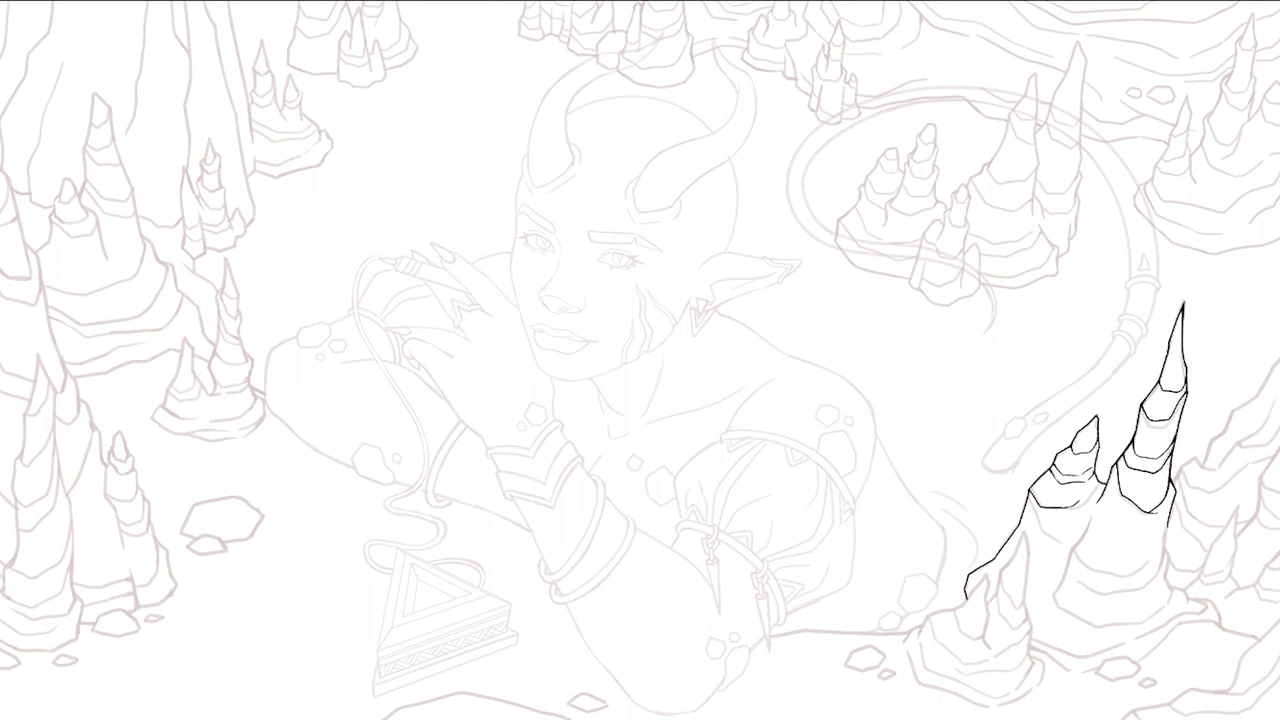
Ink the lower body and rounded base of the large stalagmite at the scene's lower right in black
left_click_drag(1028, 497, 1062, 539)
left_click_drag(1134, 591, 1168, 520)
left_click_drag(1055, 606, 1093, 513)
left_click_drag(1057, 605, 1141, 624)
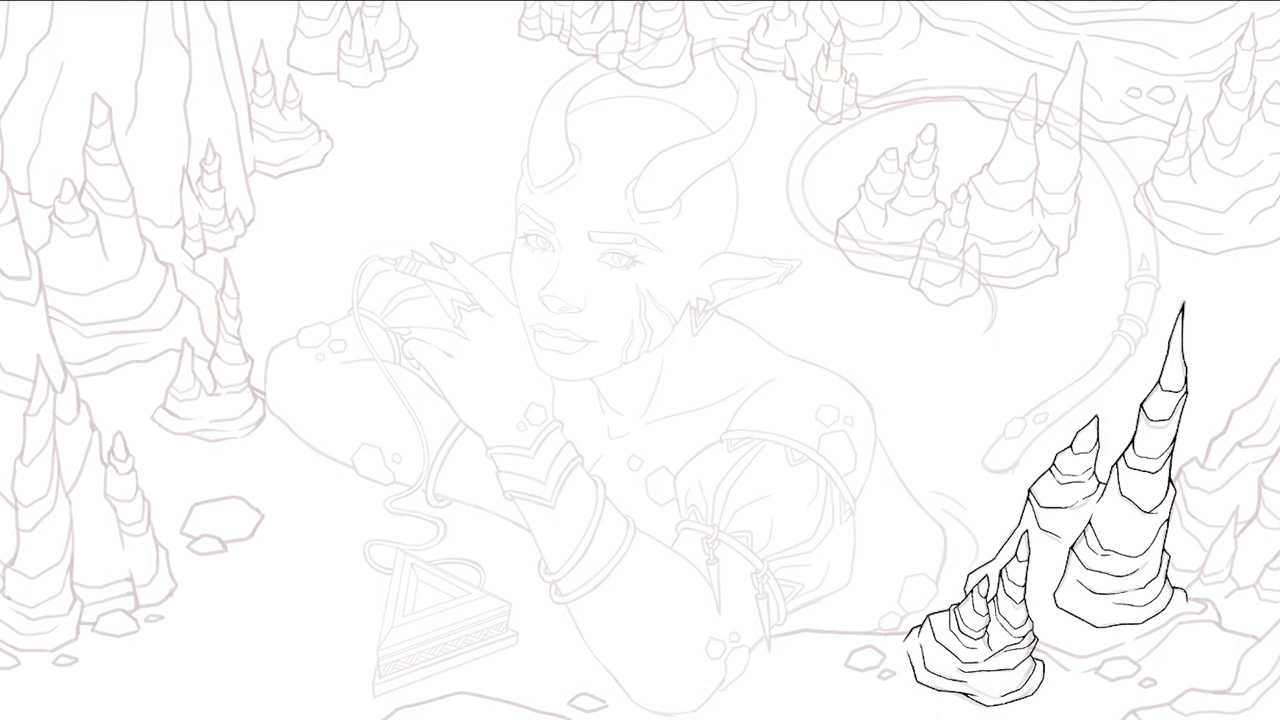
Ink the ground edge linking the small and large stalagmites and the rocky point extending right from the base
left_click_drag(1052, 543, 1068, 545)
left_click_drag(1187, 598, 1208, 605)
left_click_drag(1037, 642, 1082, 657)
left_click_drag(1082, 657, 1191, 611)
left_click_drag(1106, 508, 1125, 531)
key("ctrl+z")
left_click_drag(1208, 599, 1221, 623)
left_click_drag(1184, 613, 1207, 609)
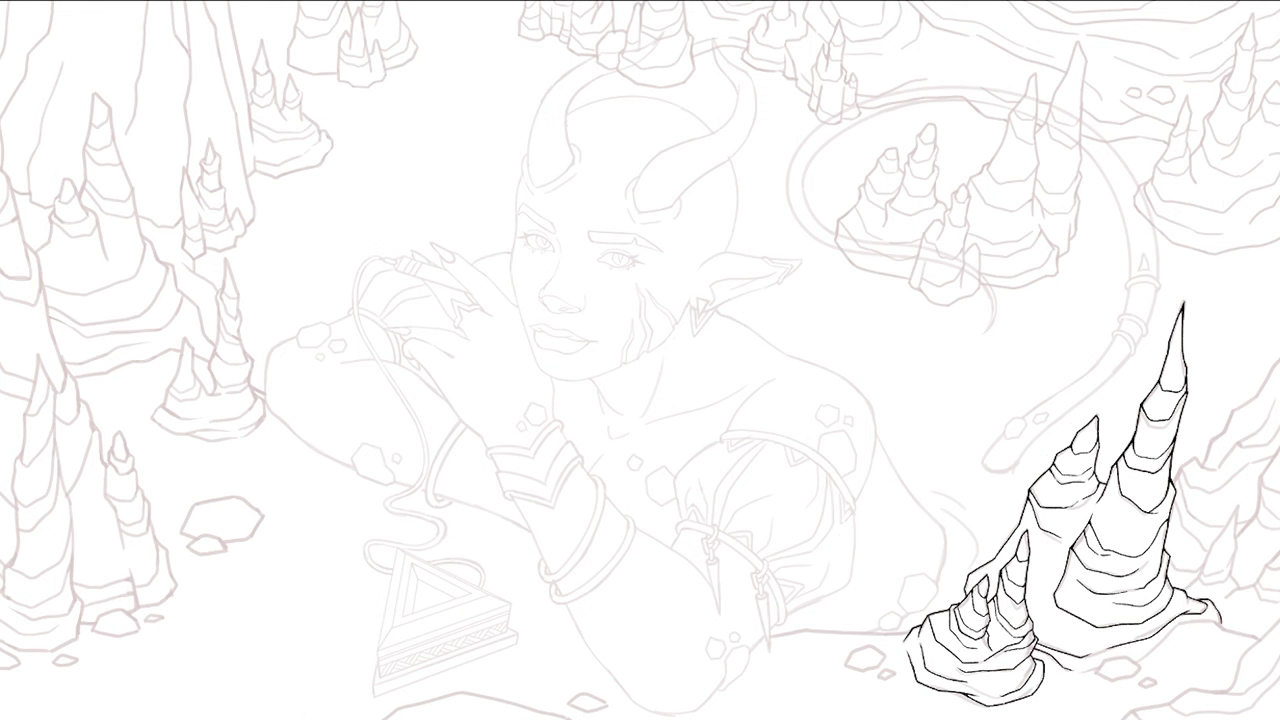